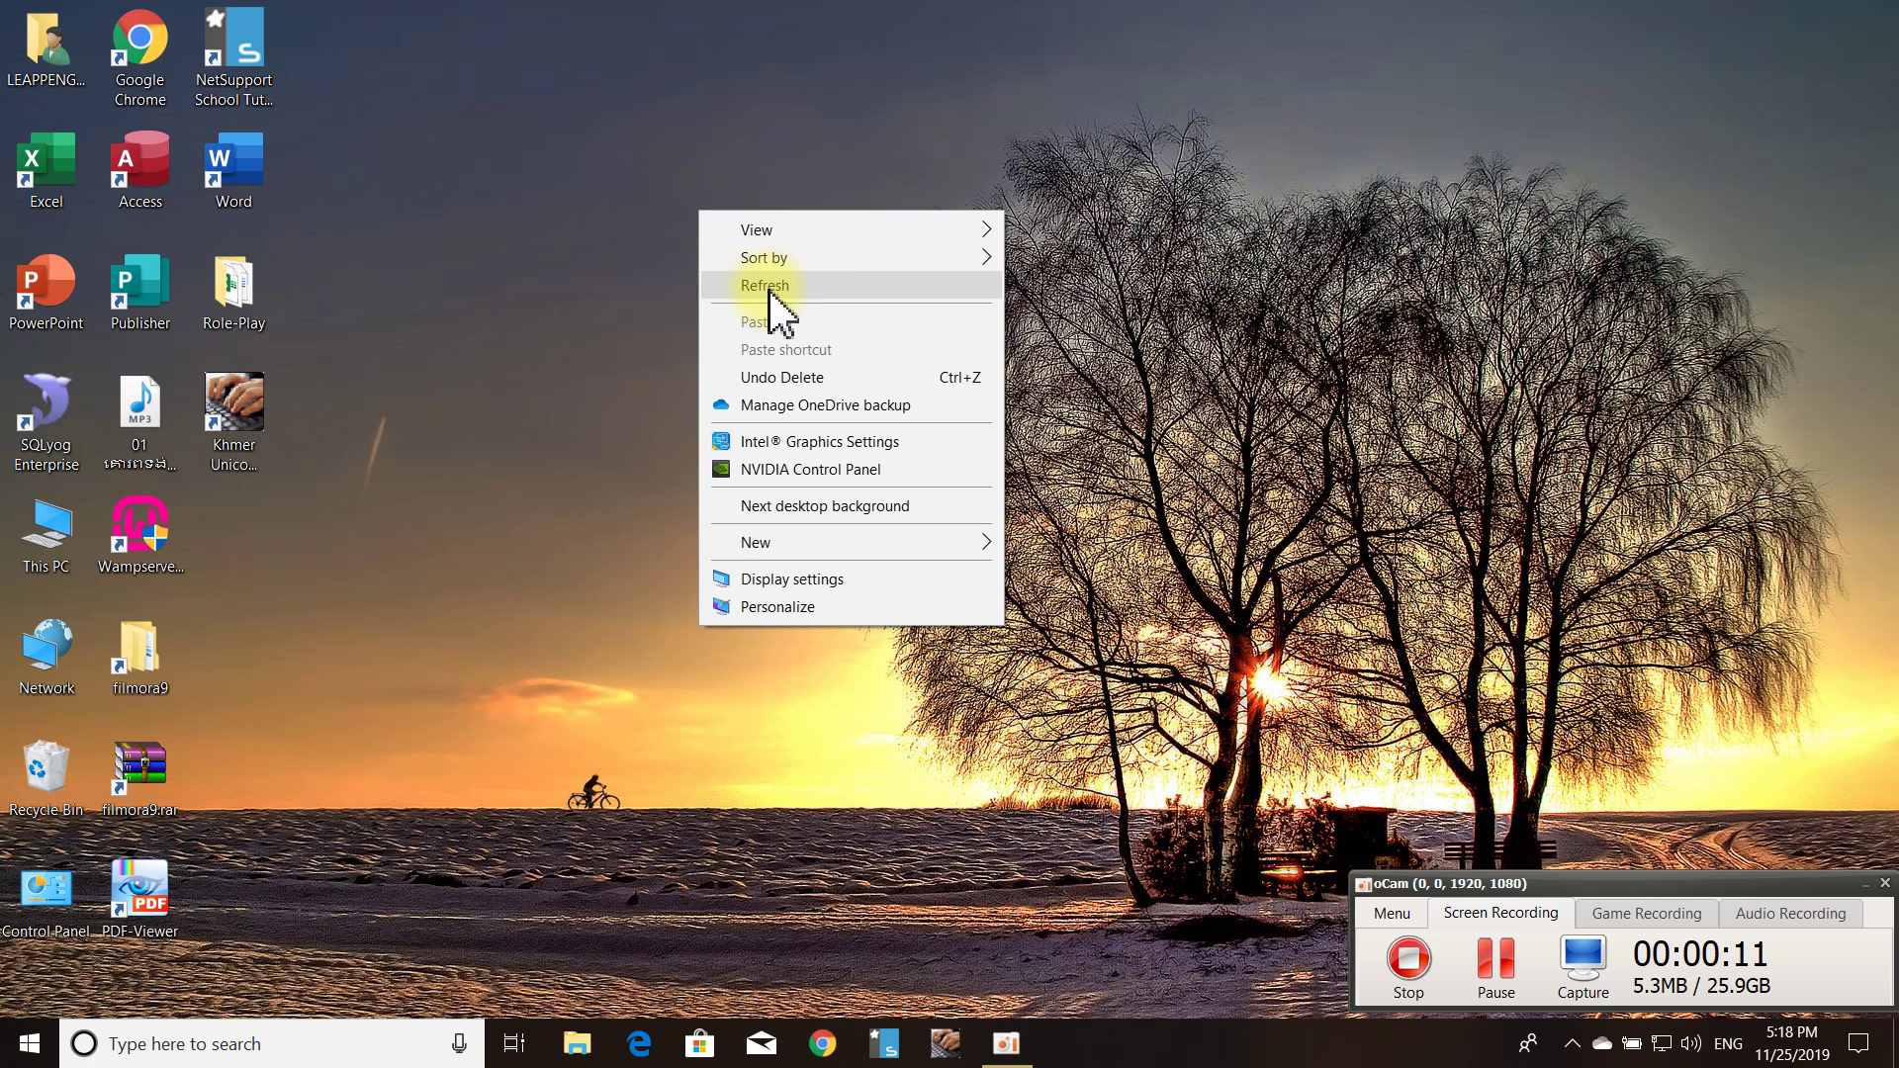
right_click(712, 218)
click(763, 283)
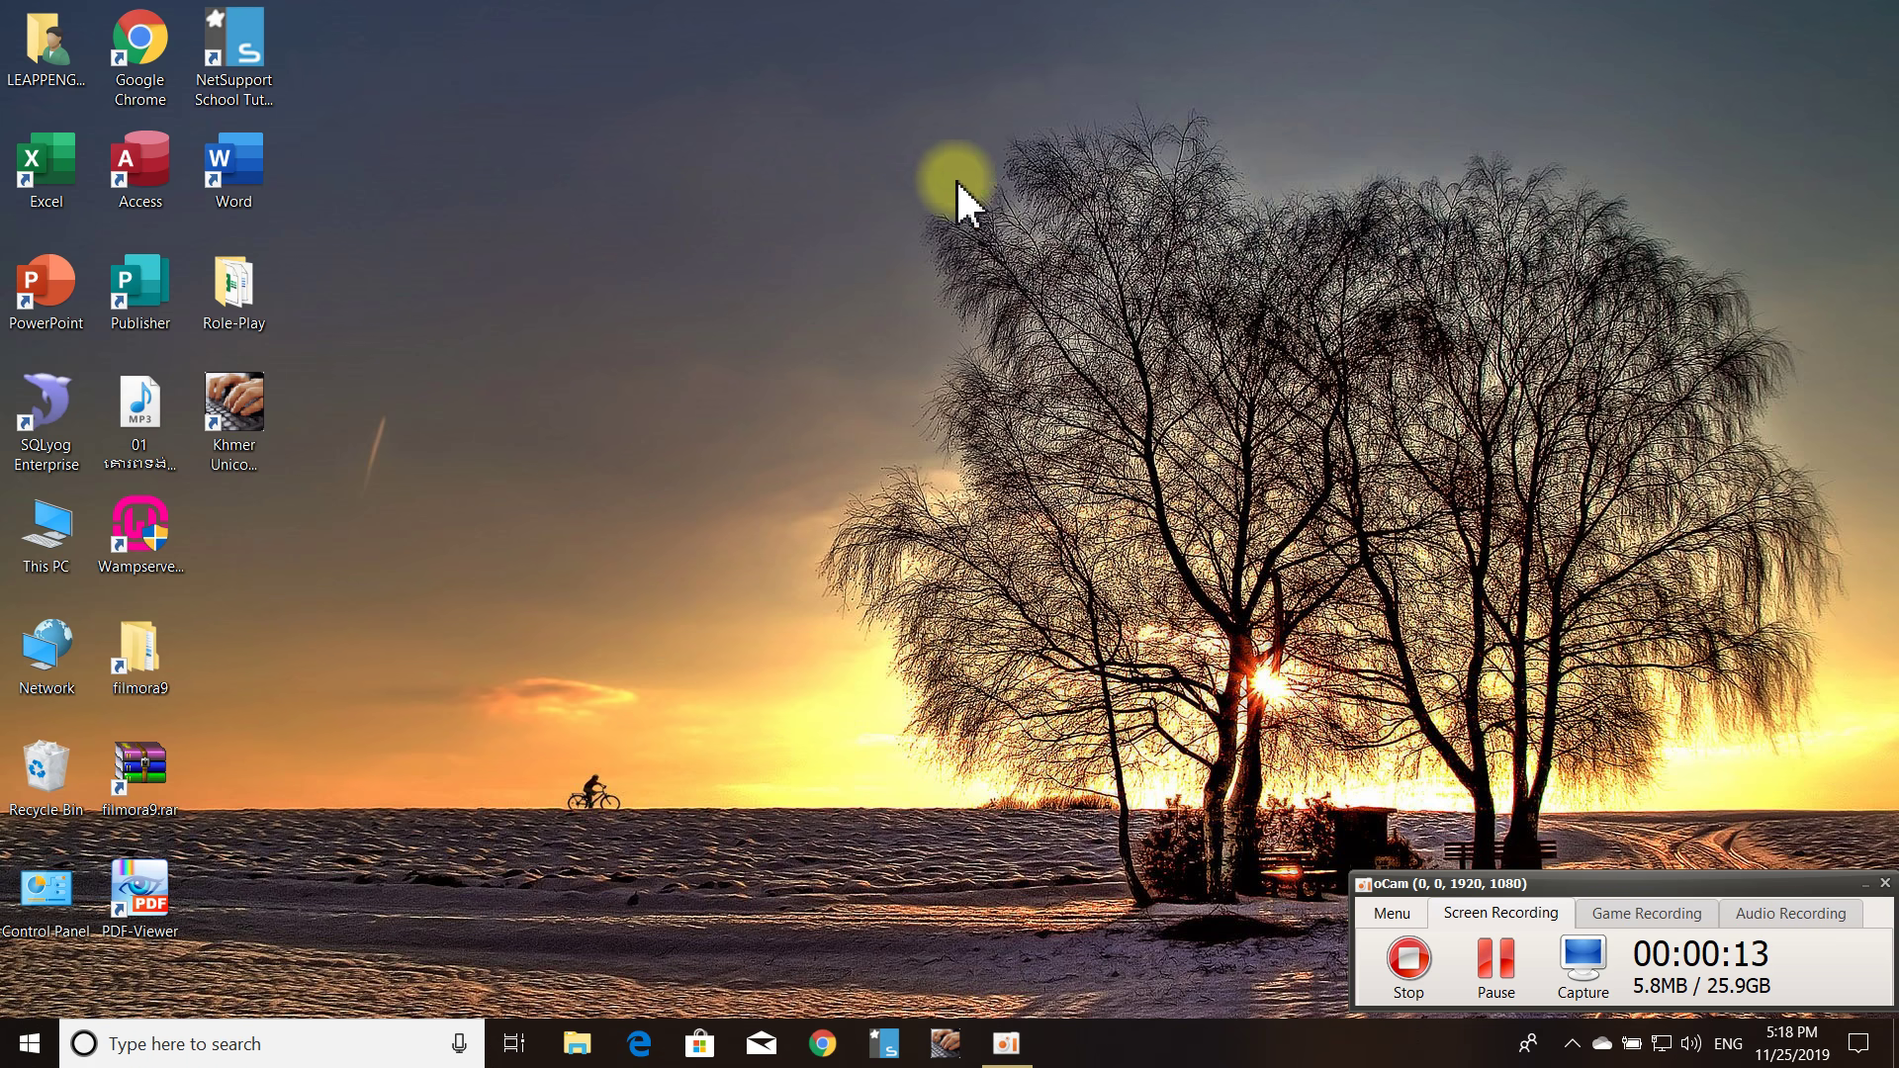
right_click(805, 253)
click(870, 331)
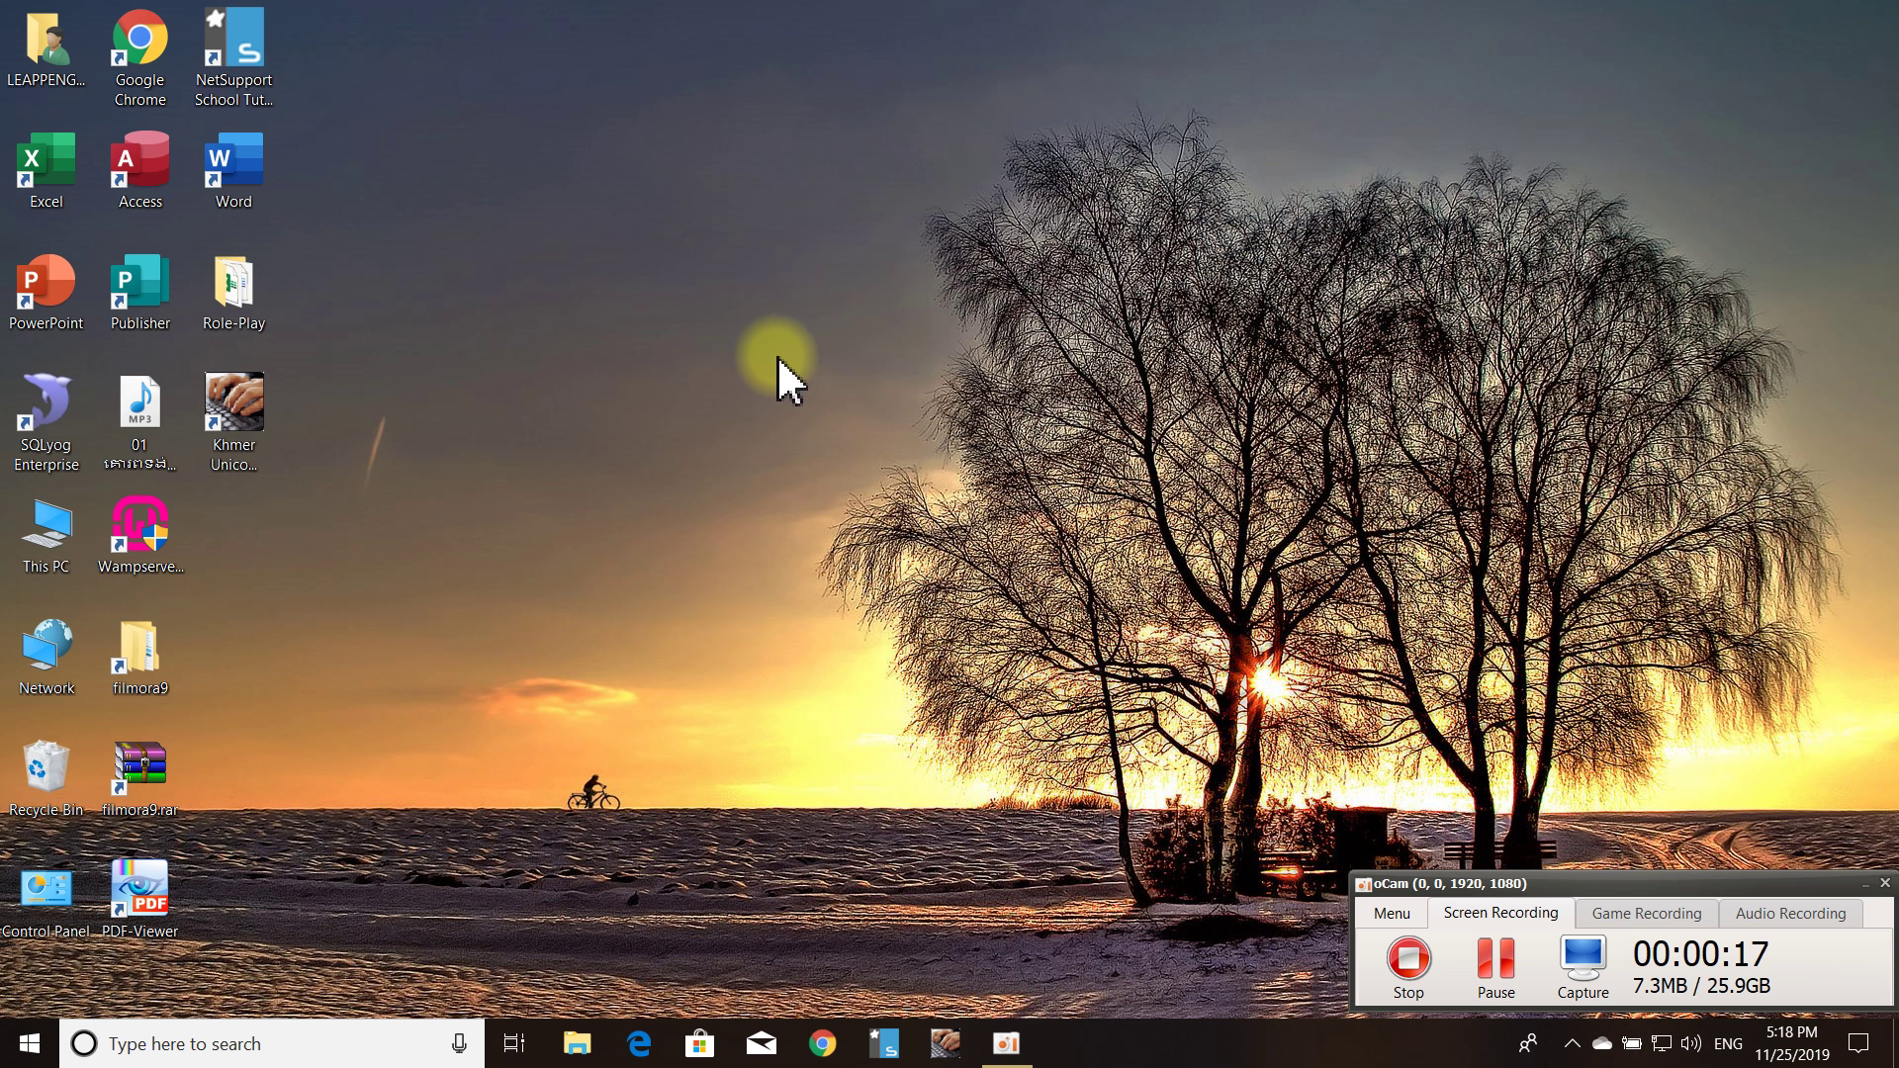
right_click(595, 238)
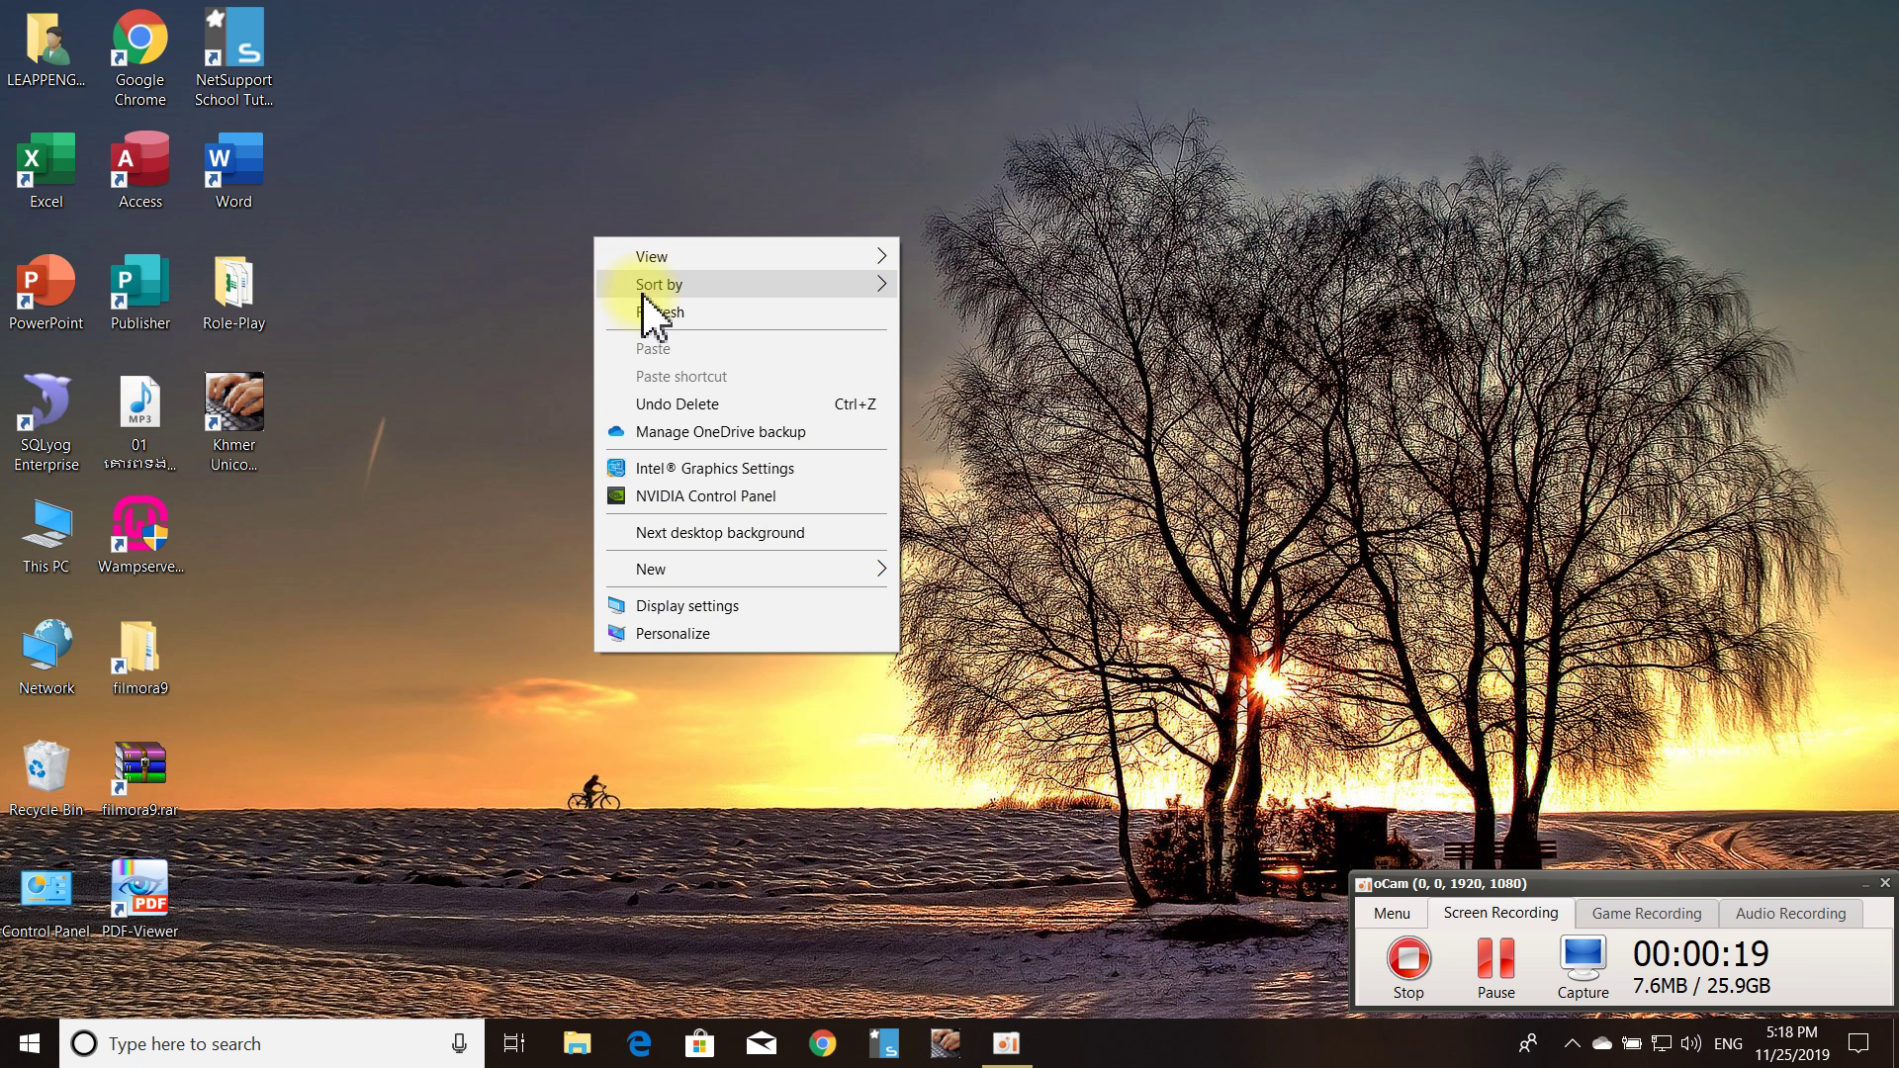
click(655, 311)
right_click(653, 301)
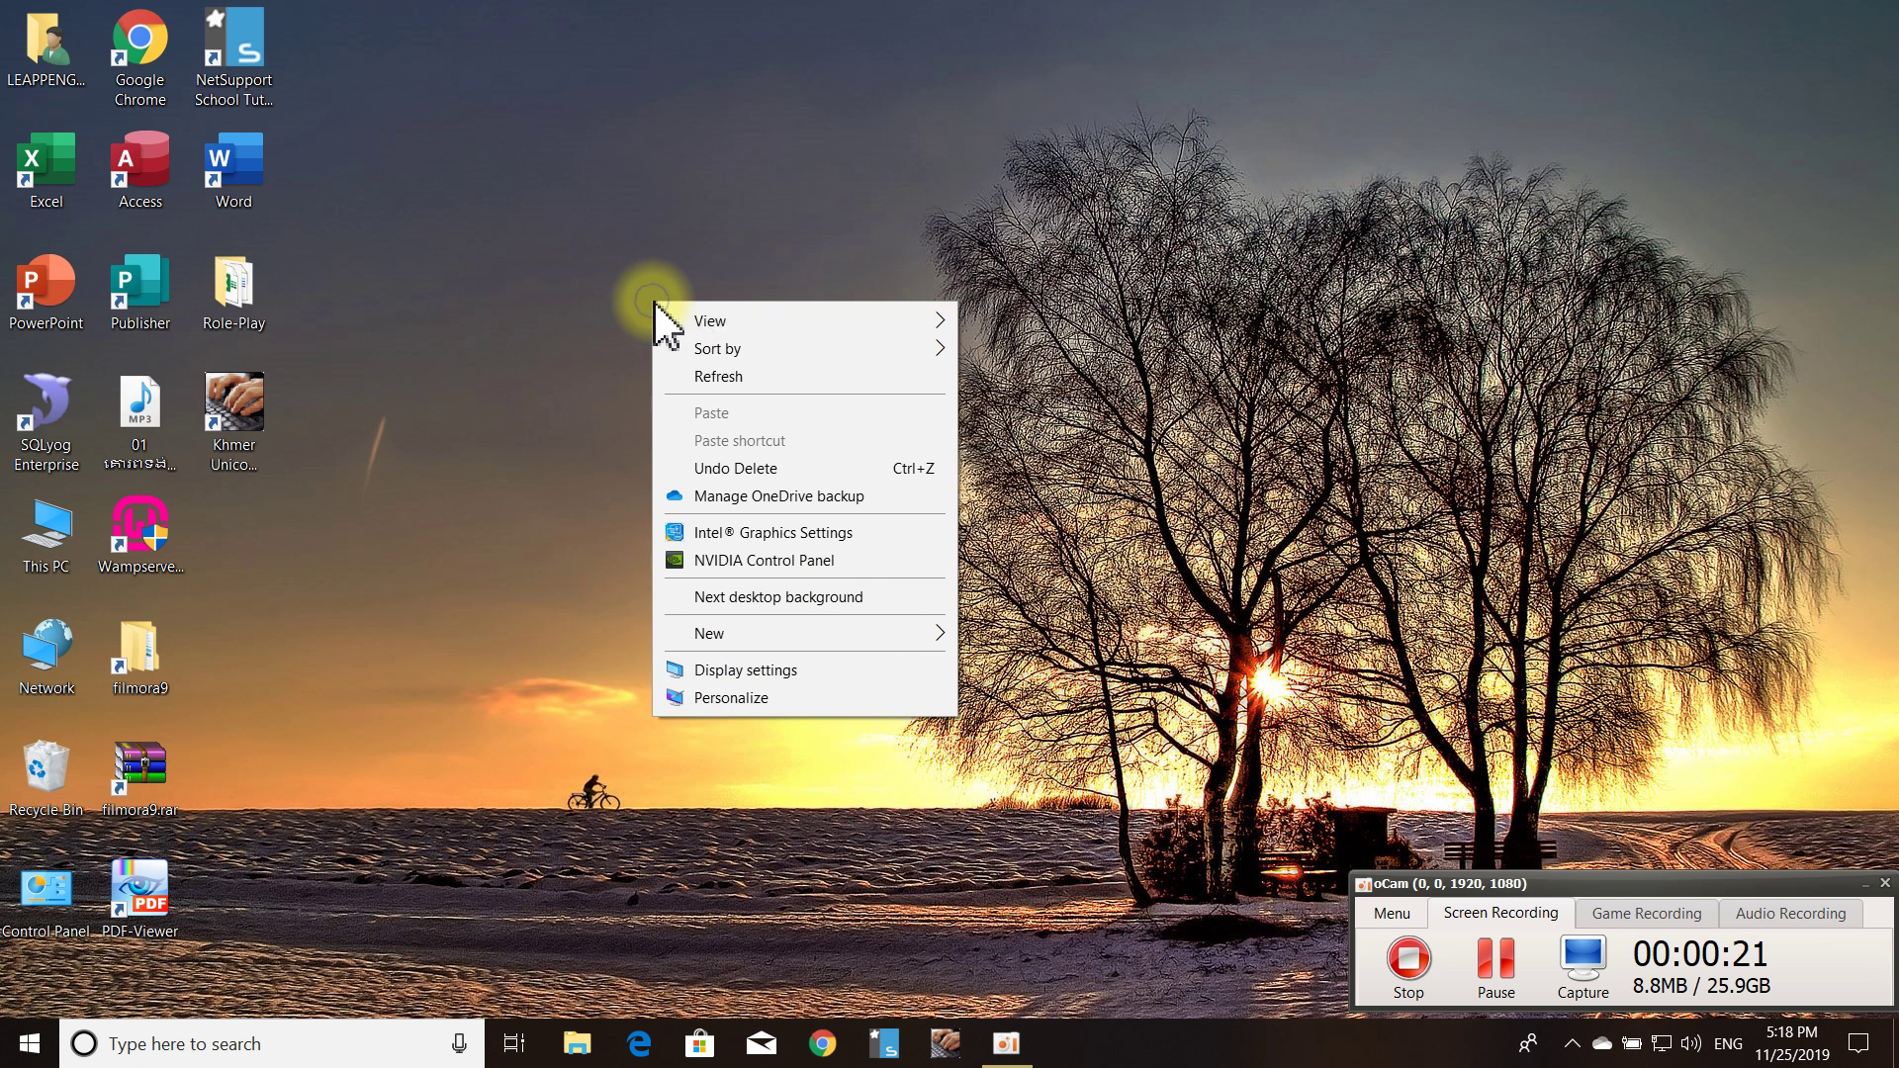
click(701, 376)
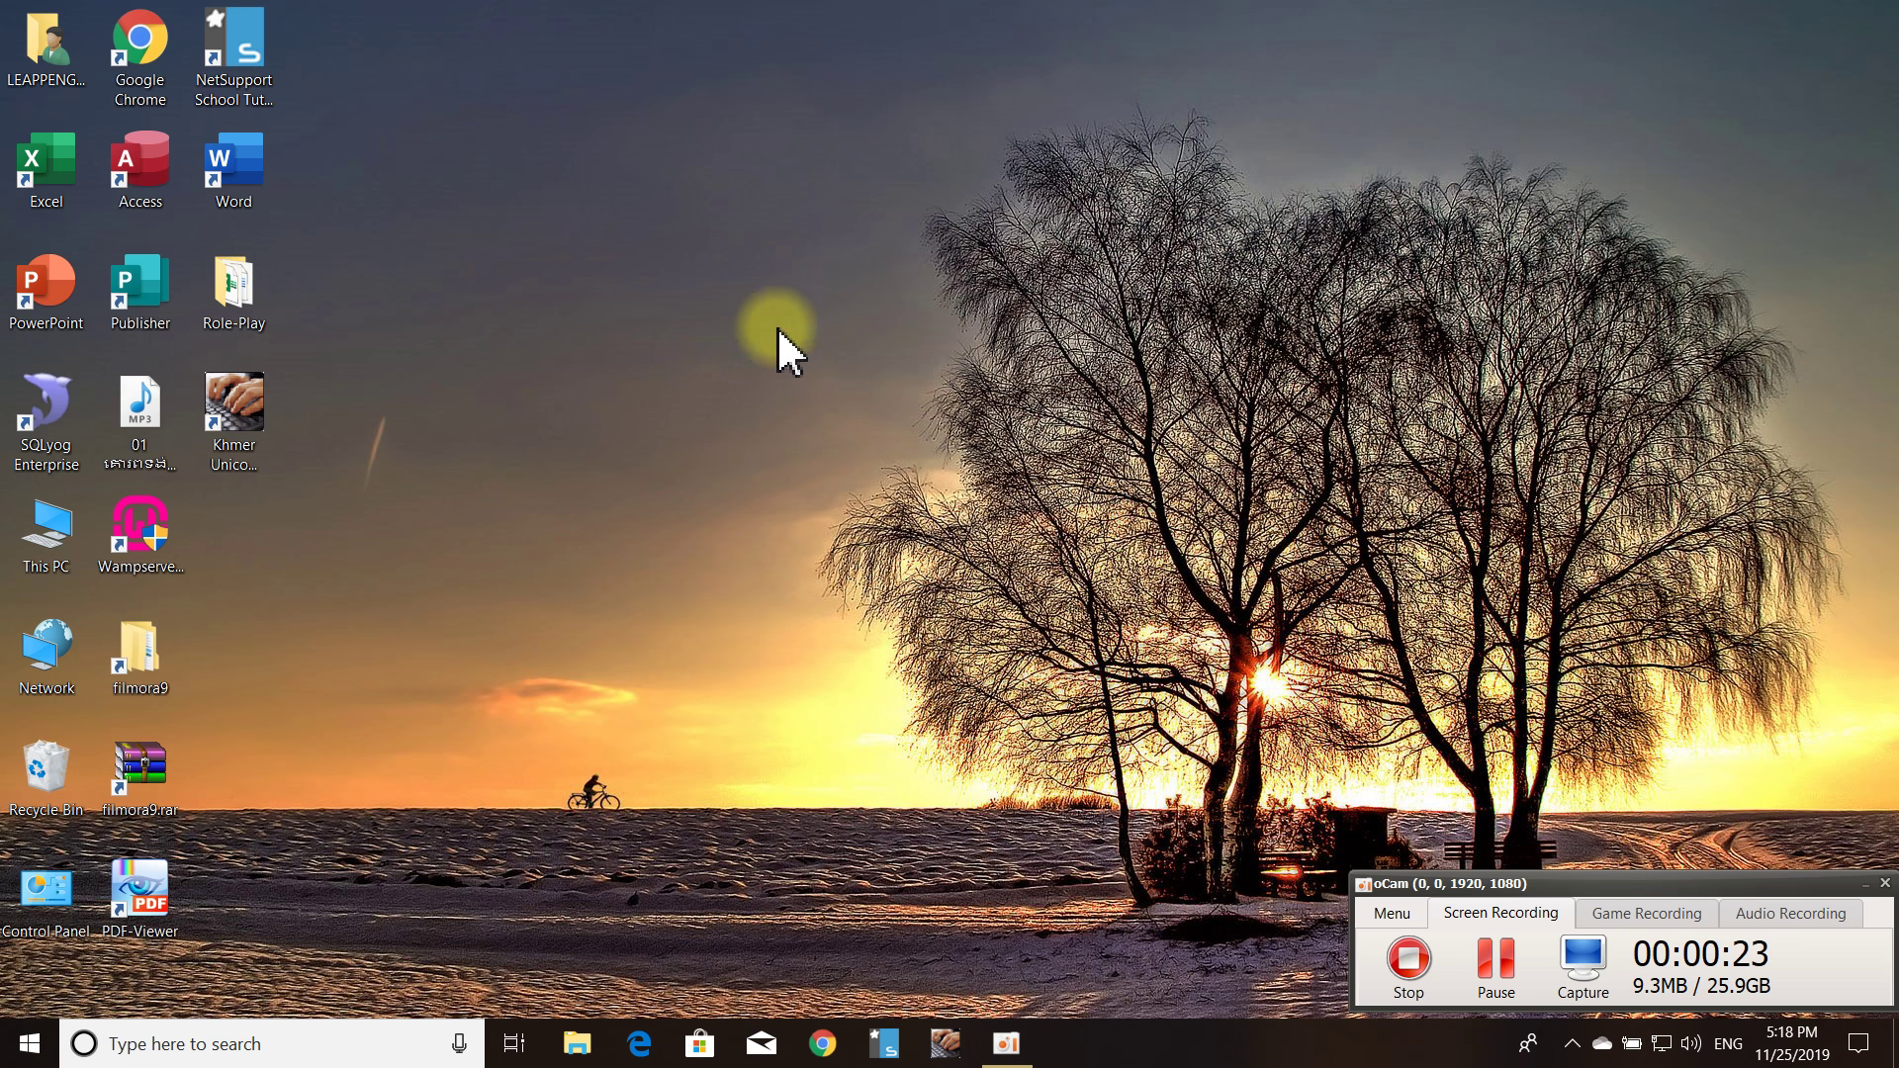
right_click(856, 304)
click(896, 378)
right_click(586, 212)
click(650, 285)
right_click(526, 320)
click(603, 395)
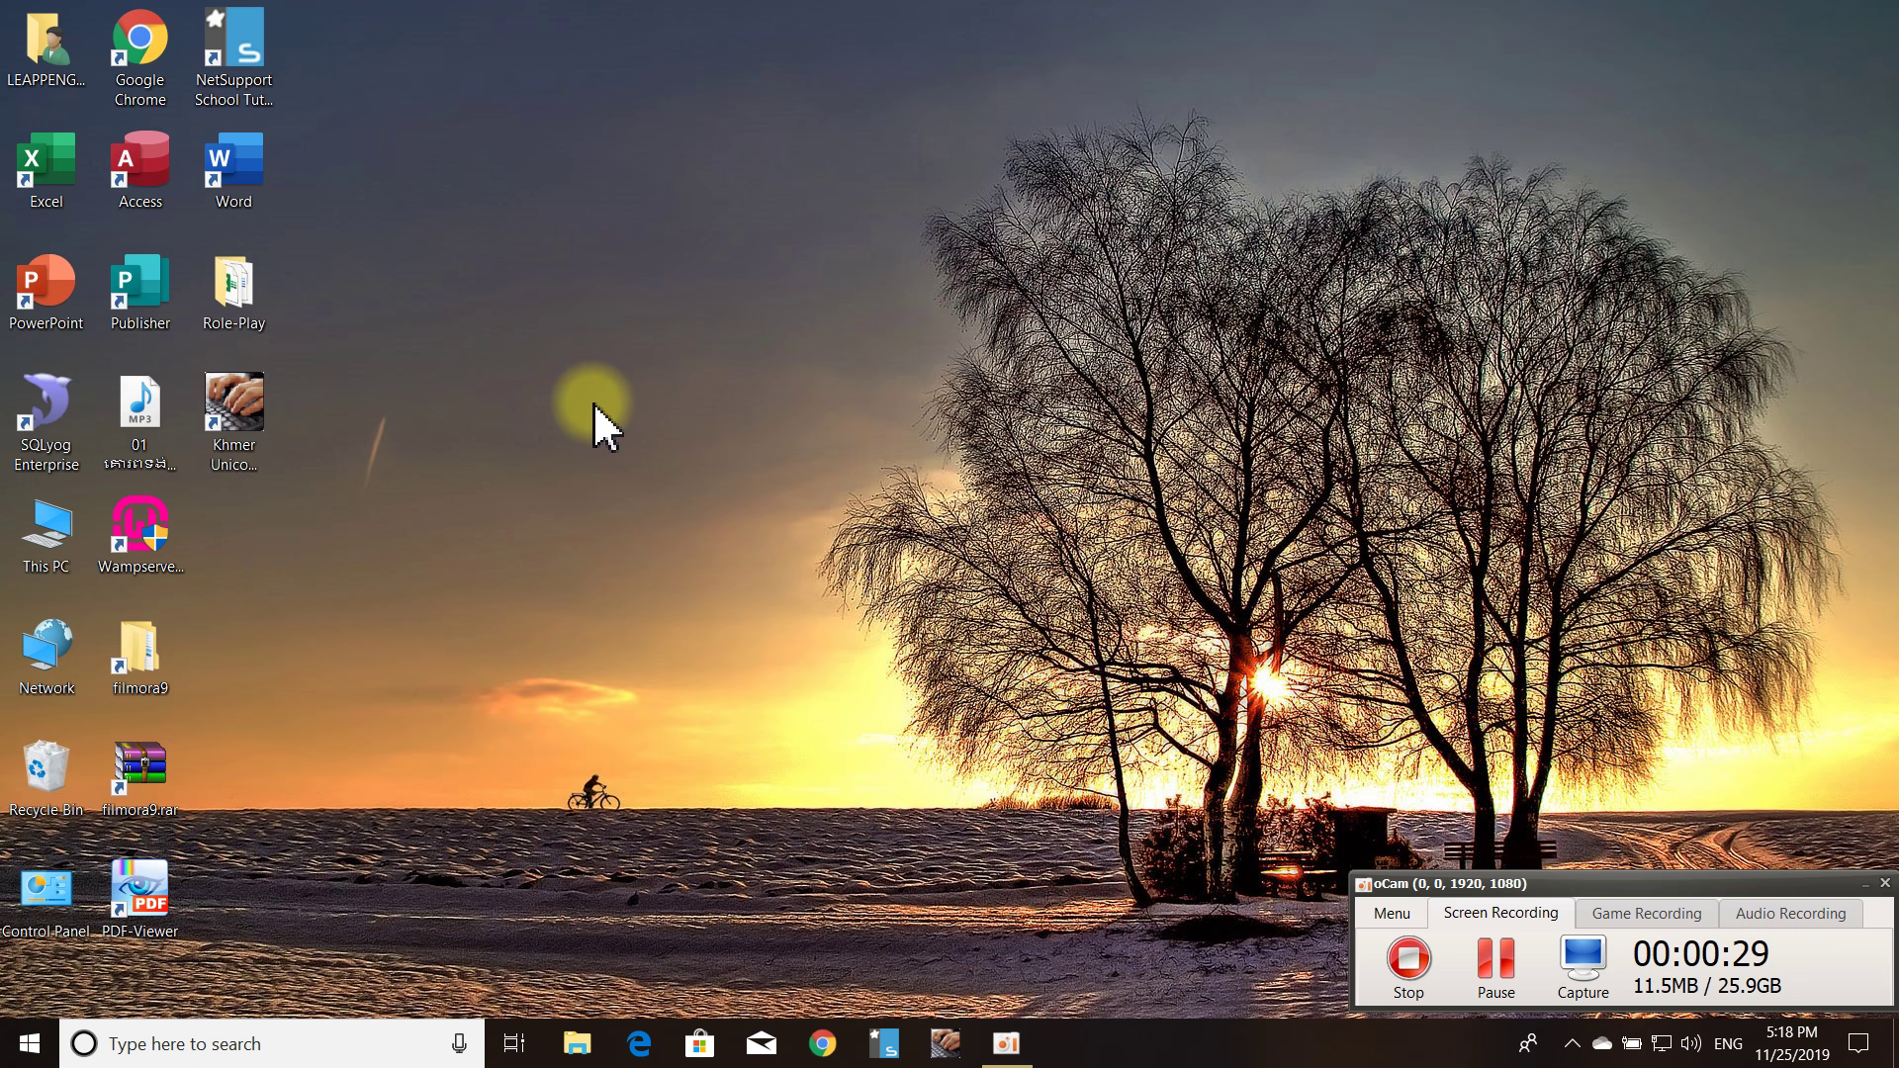
right_click(576, 367)
click(631, 439)
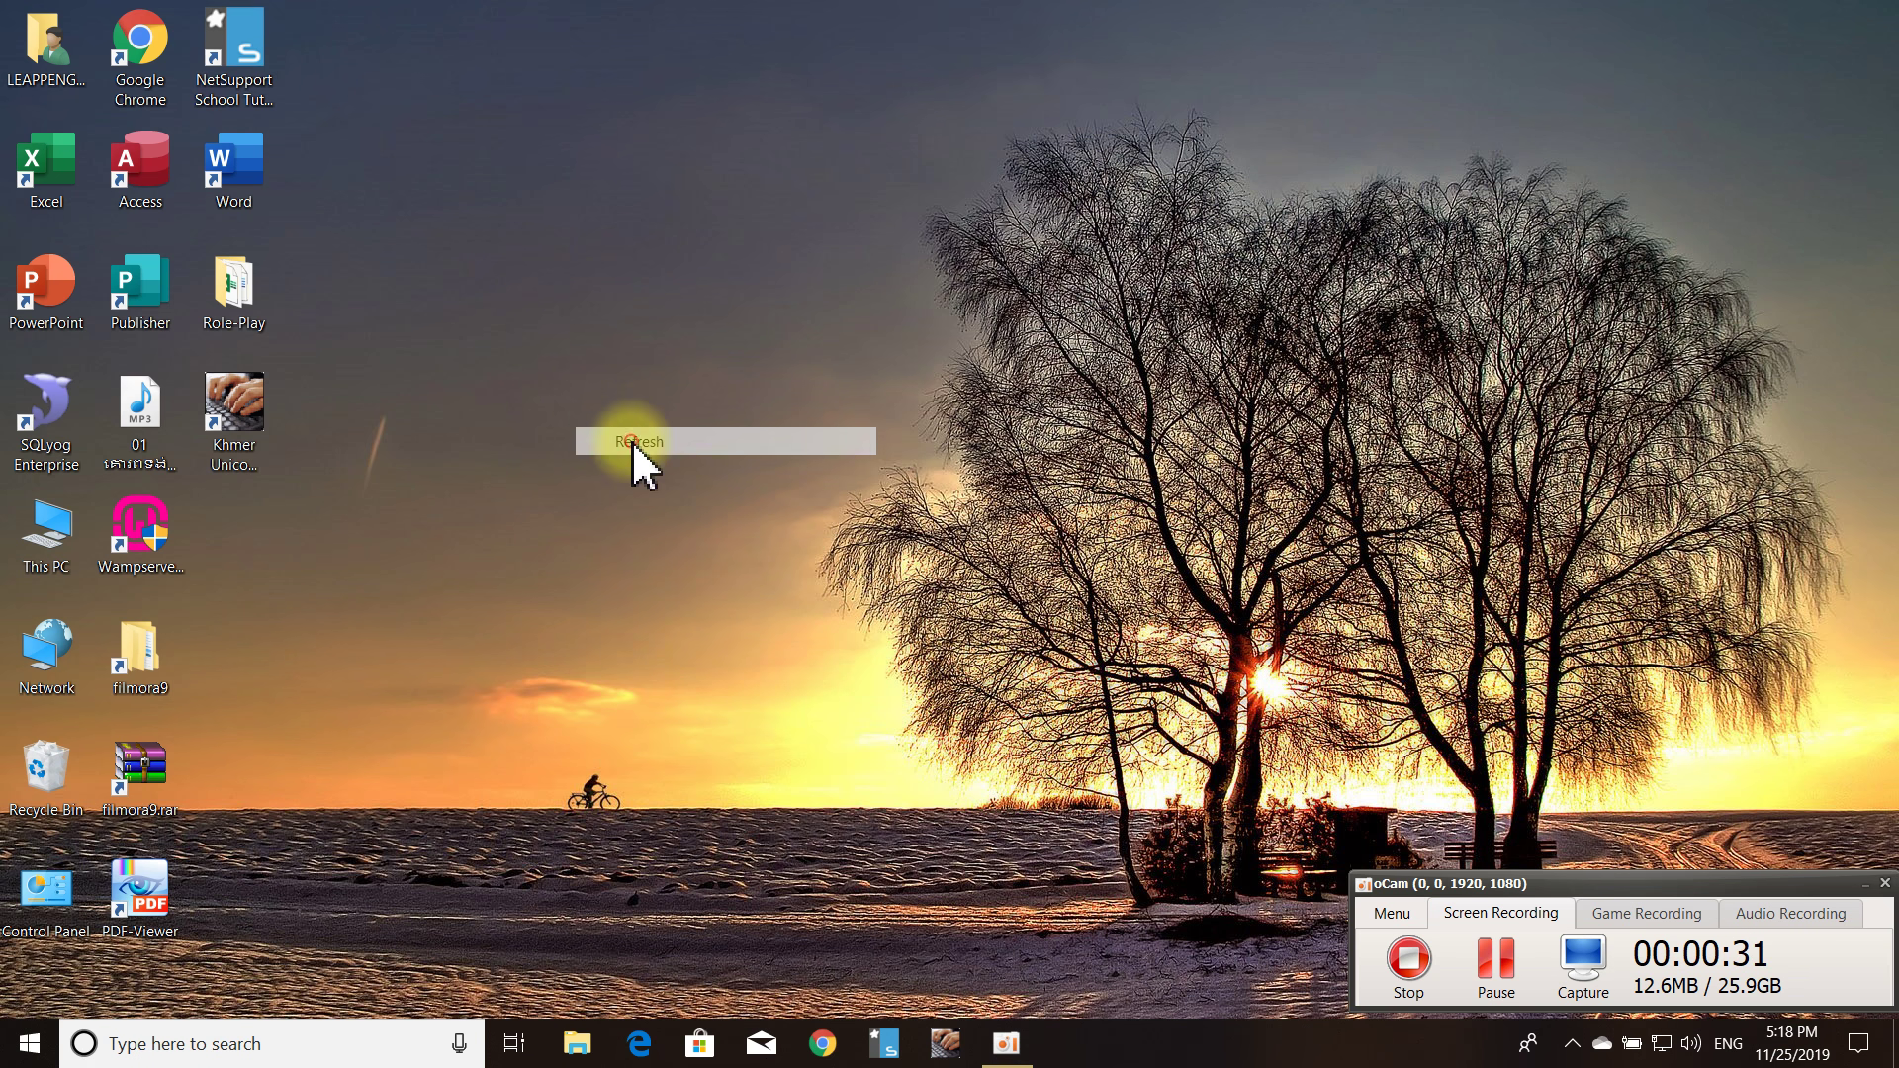
right_click(584, 316)
click(643, 388)
right_click(591, 265)
click(649, 342)
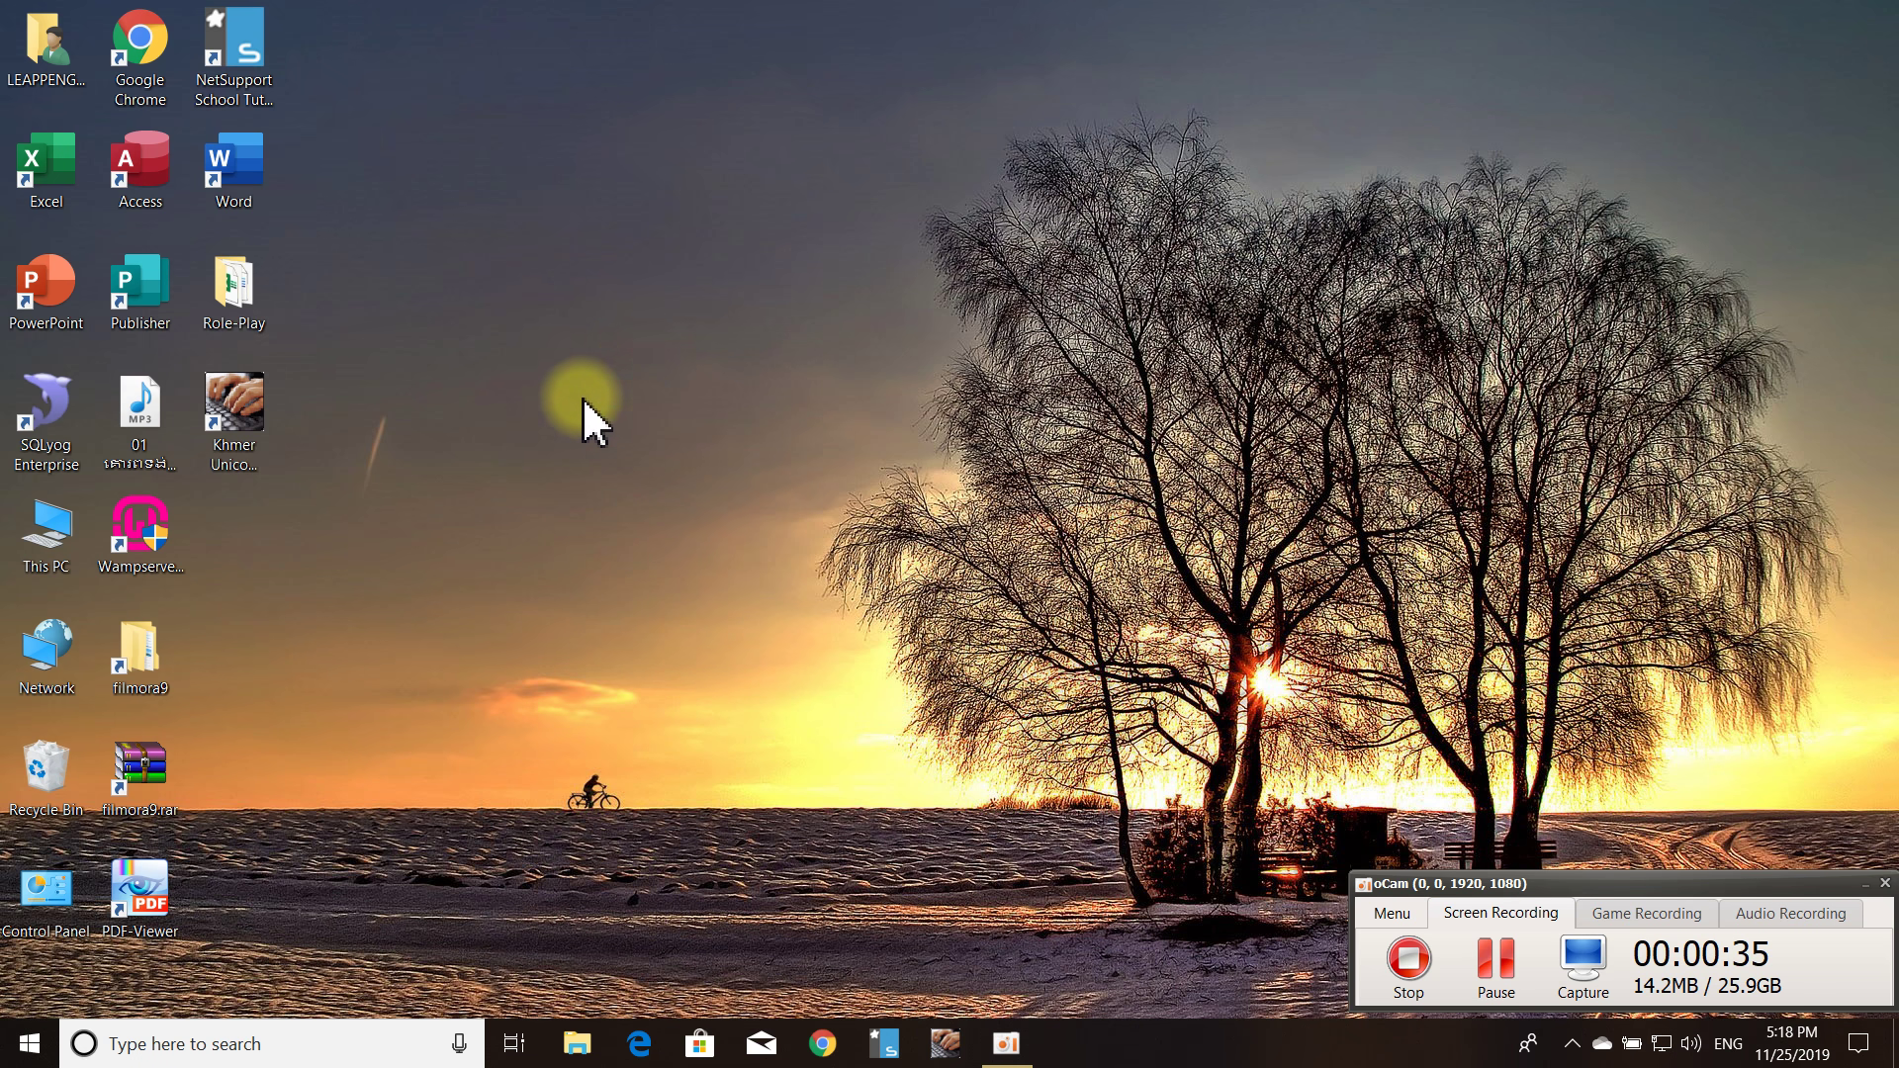
right_click(573, 219)
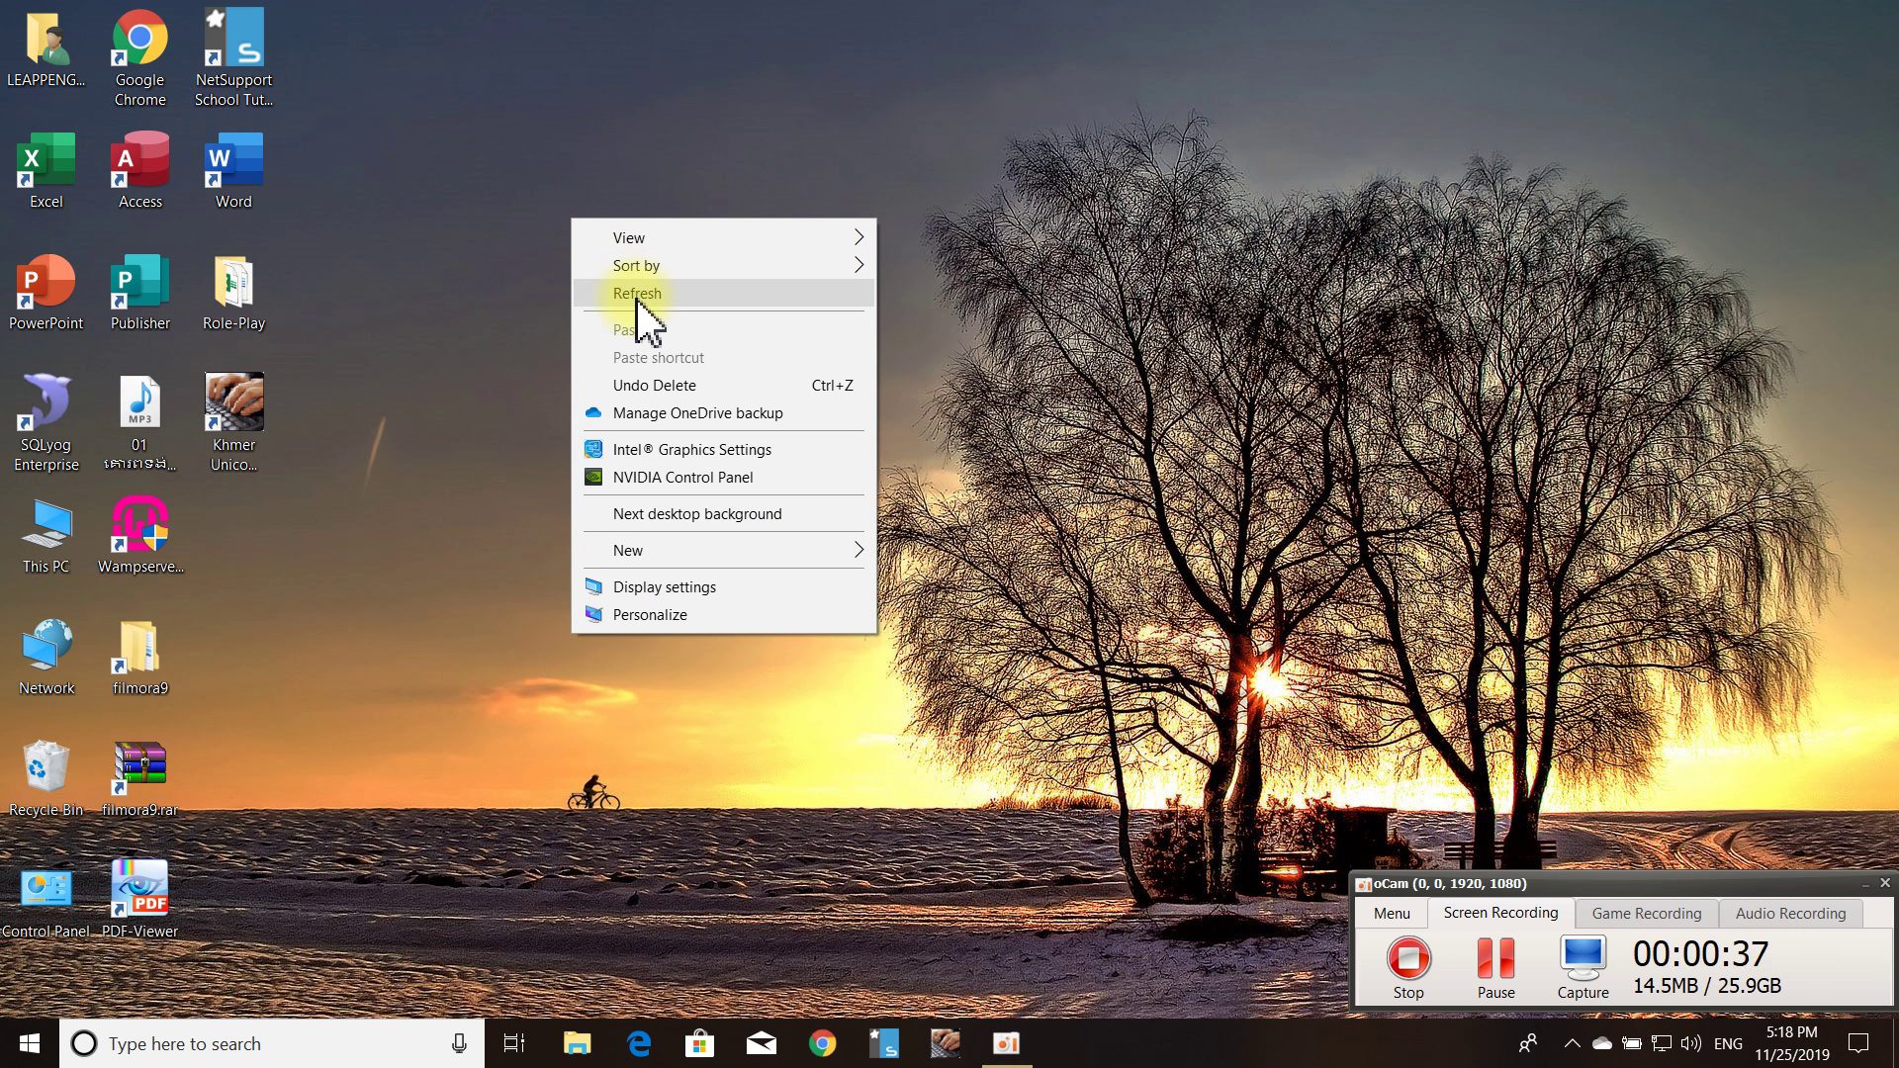
click(637, 295)
right_click(532, 287)
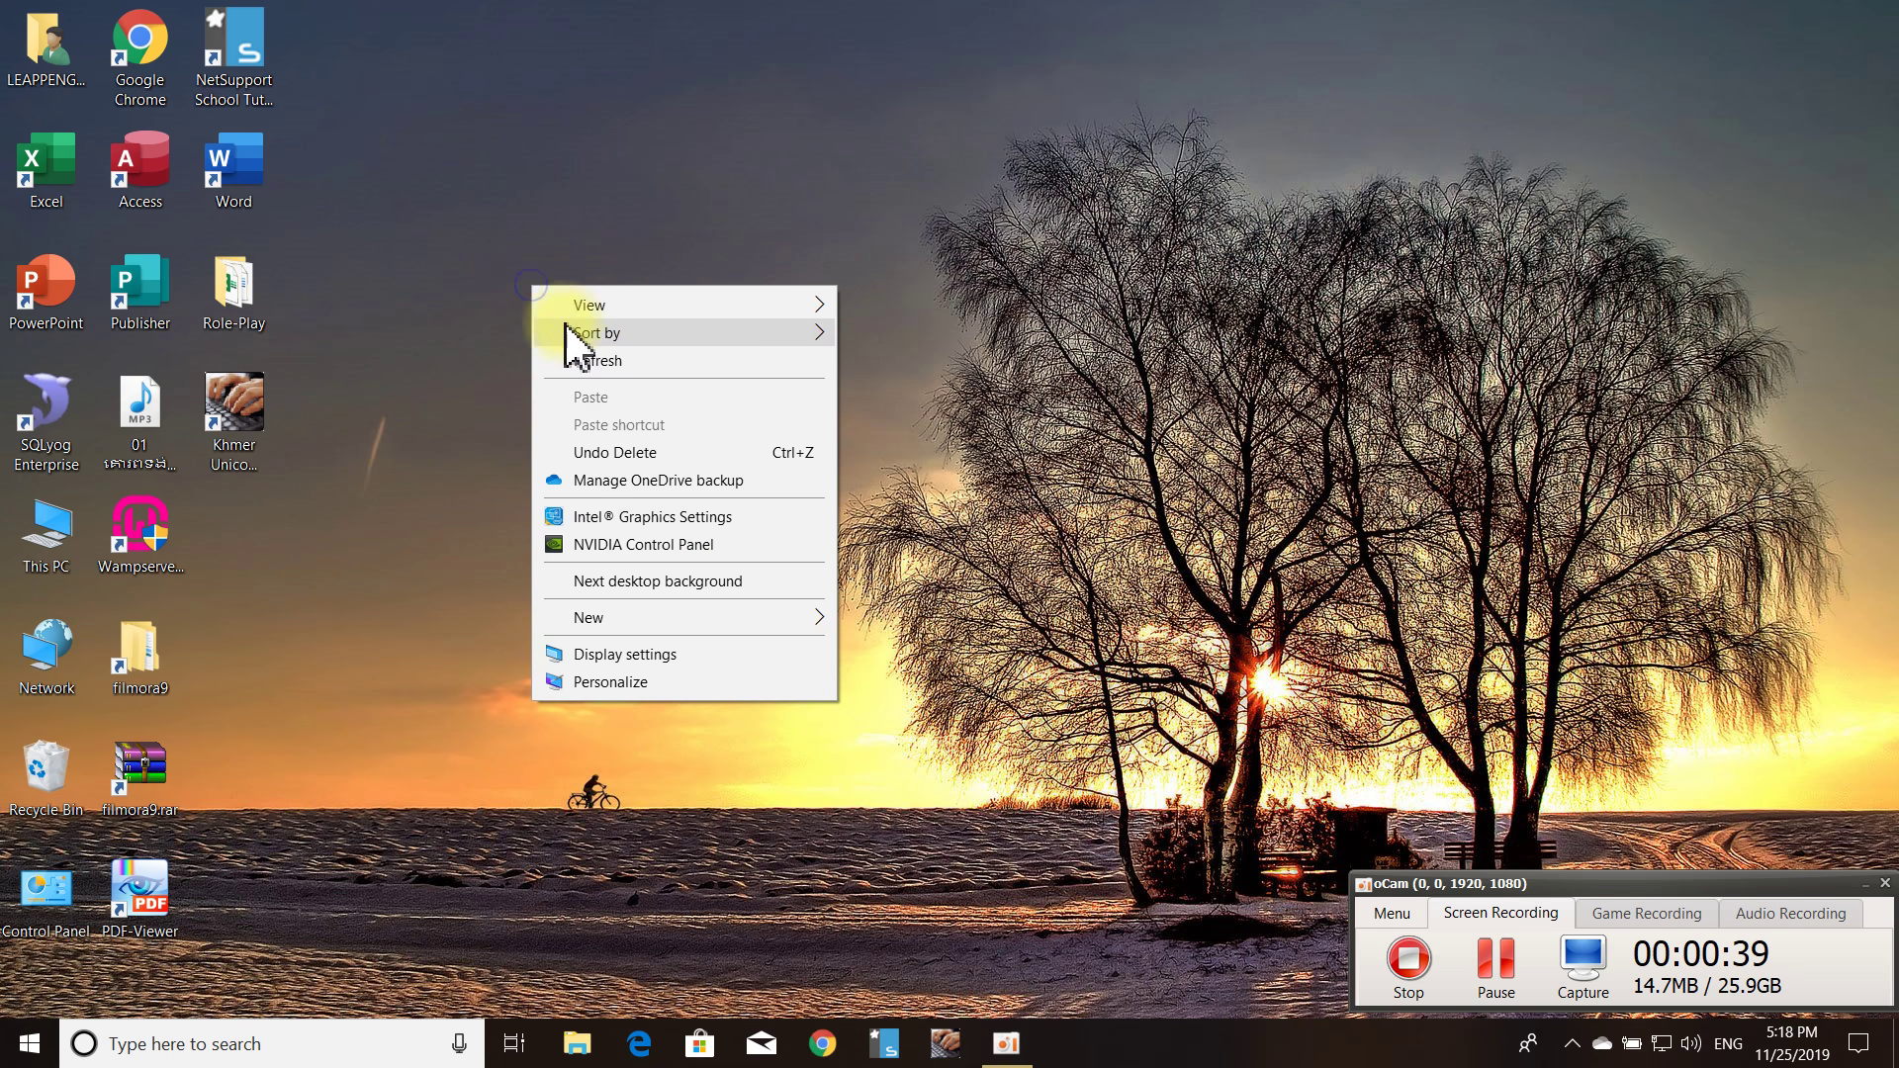
click(591, 362)
right_click(550, 307)
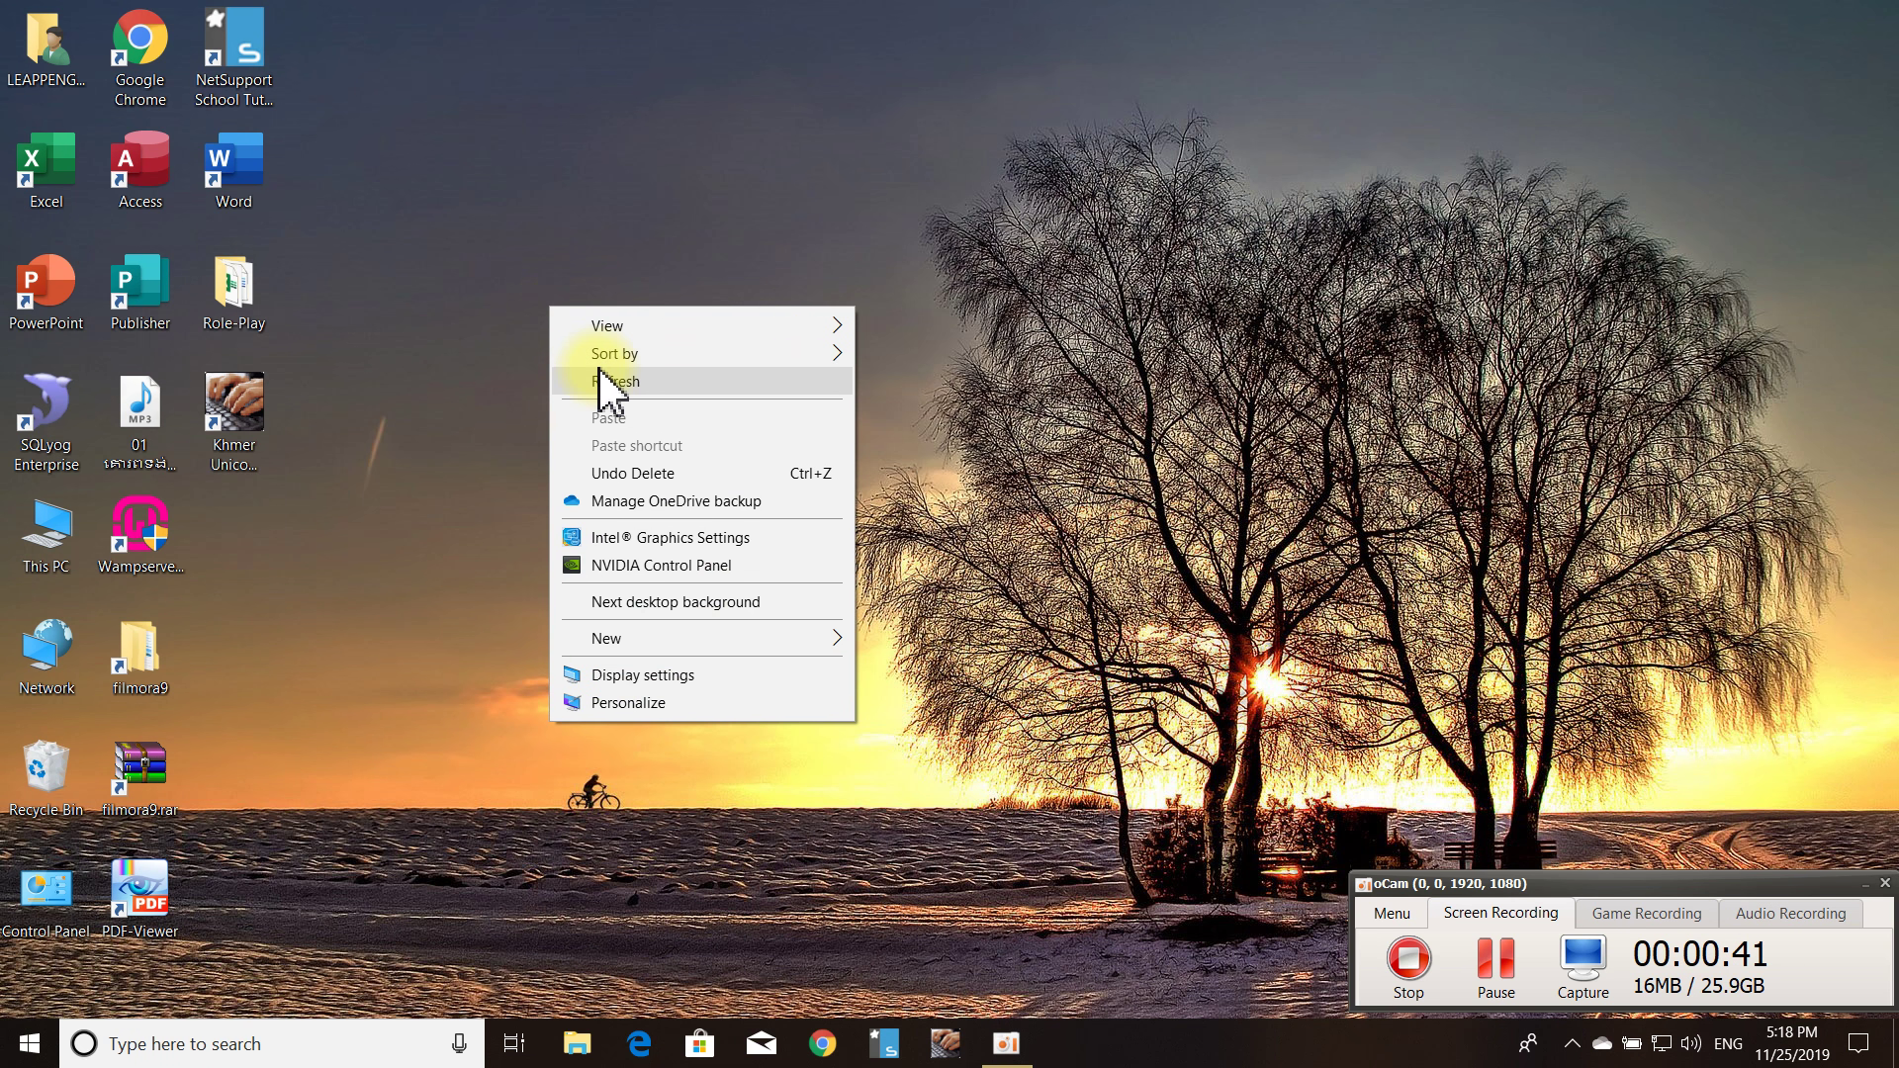
click(604, 381)
right_click(559, 310)
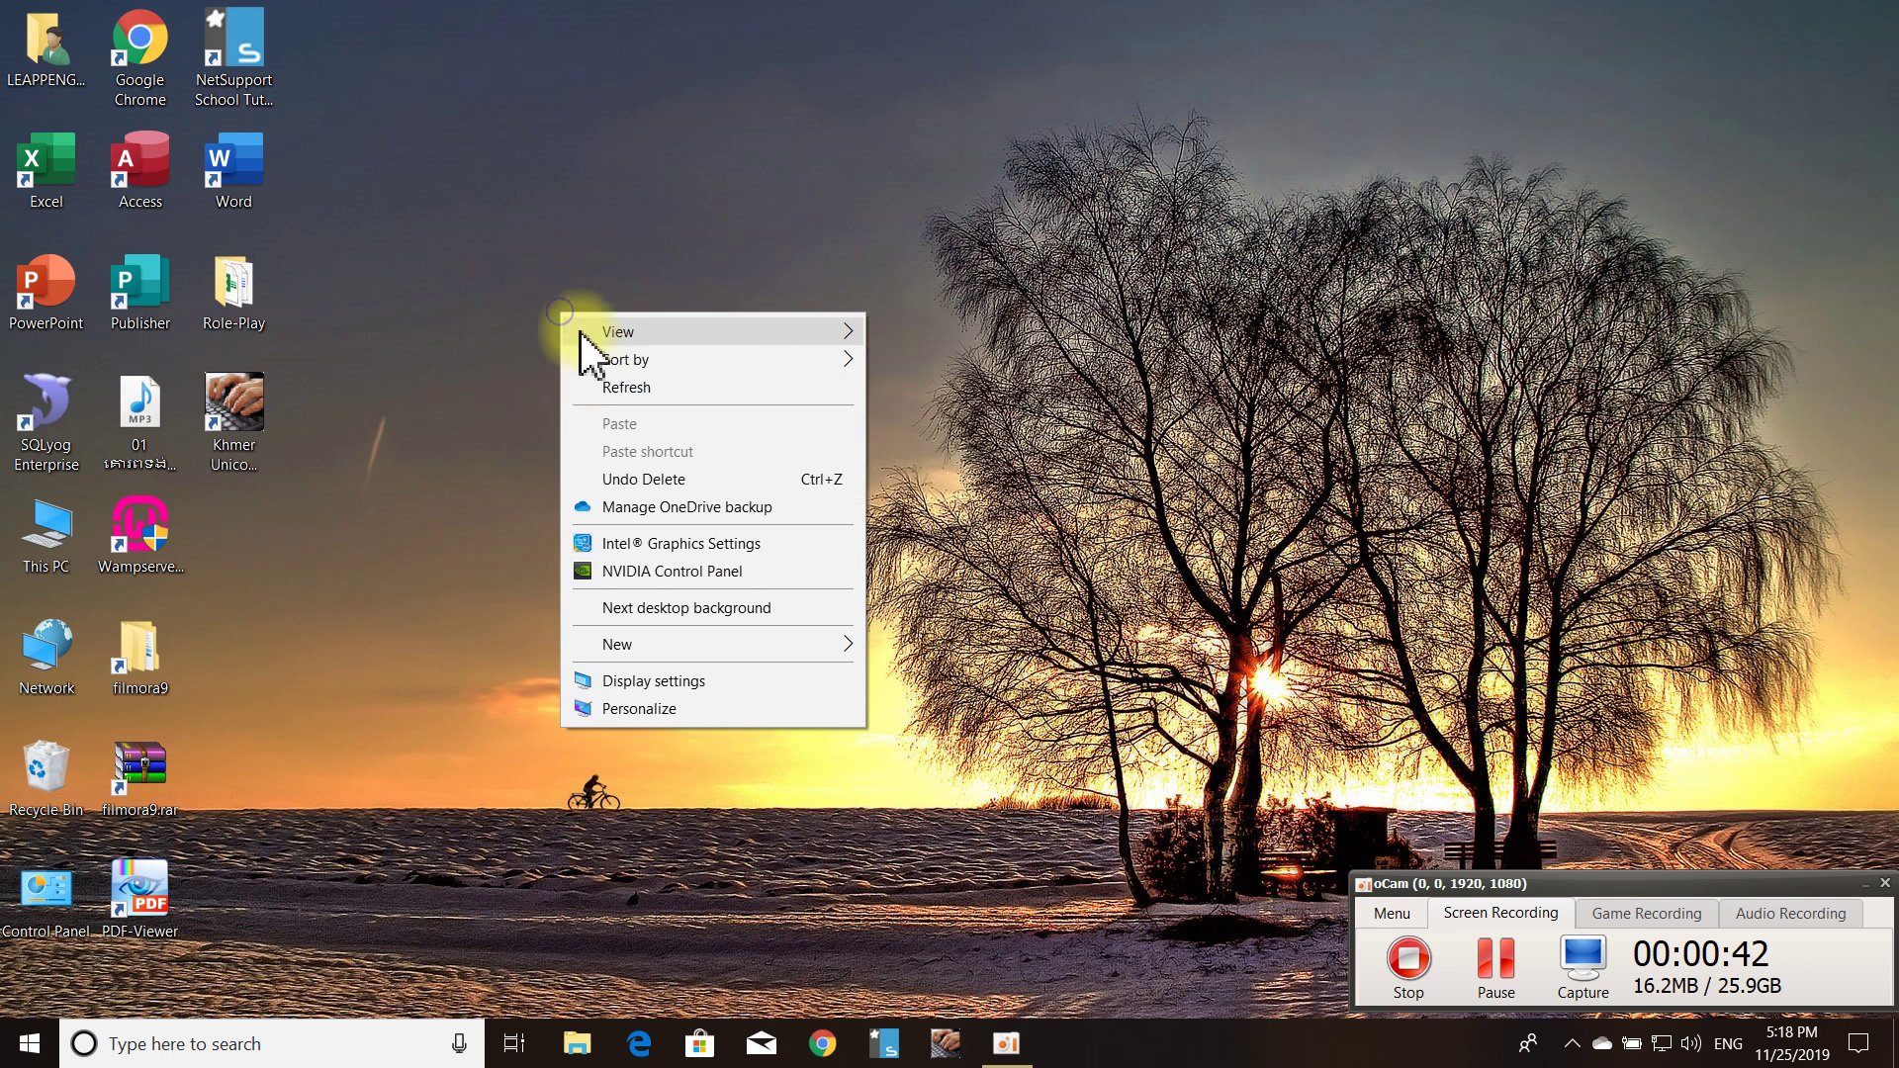
click(615, 384)
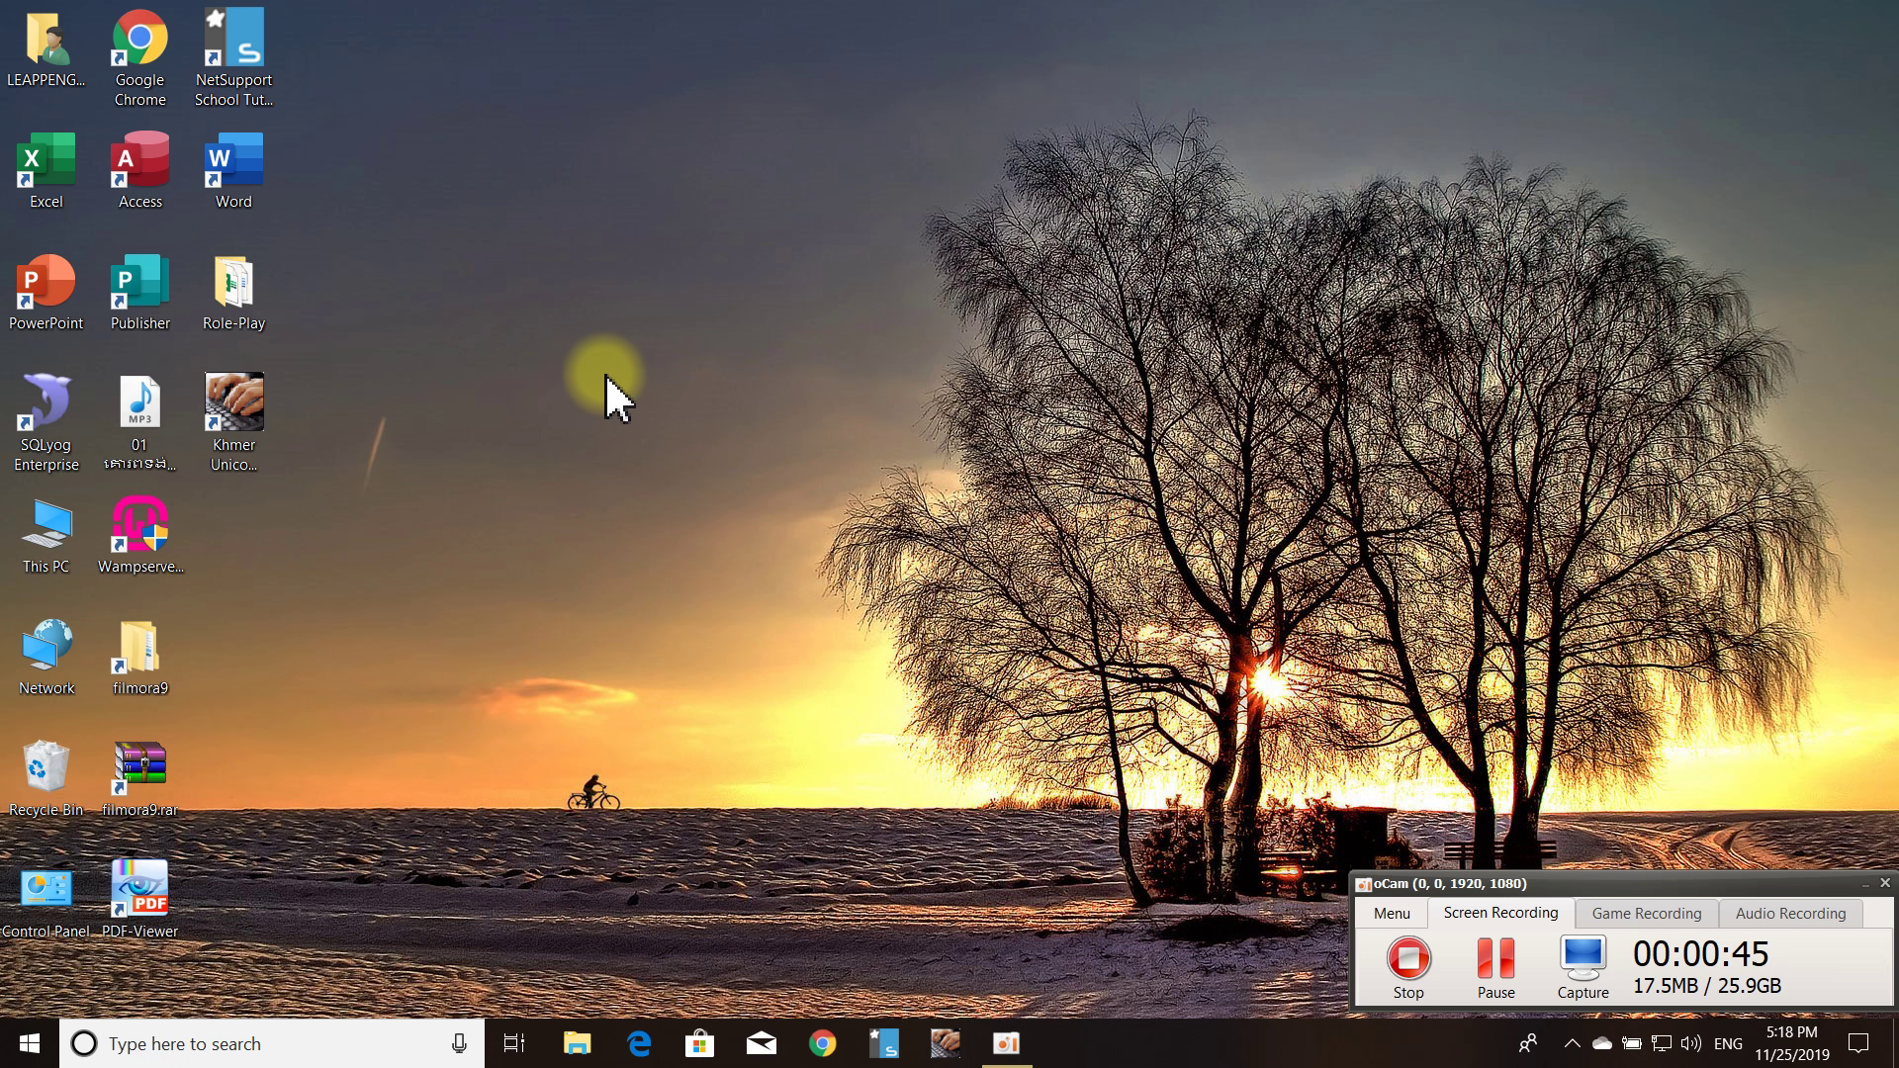
right_click(538, 332)
click(584, 403)
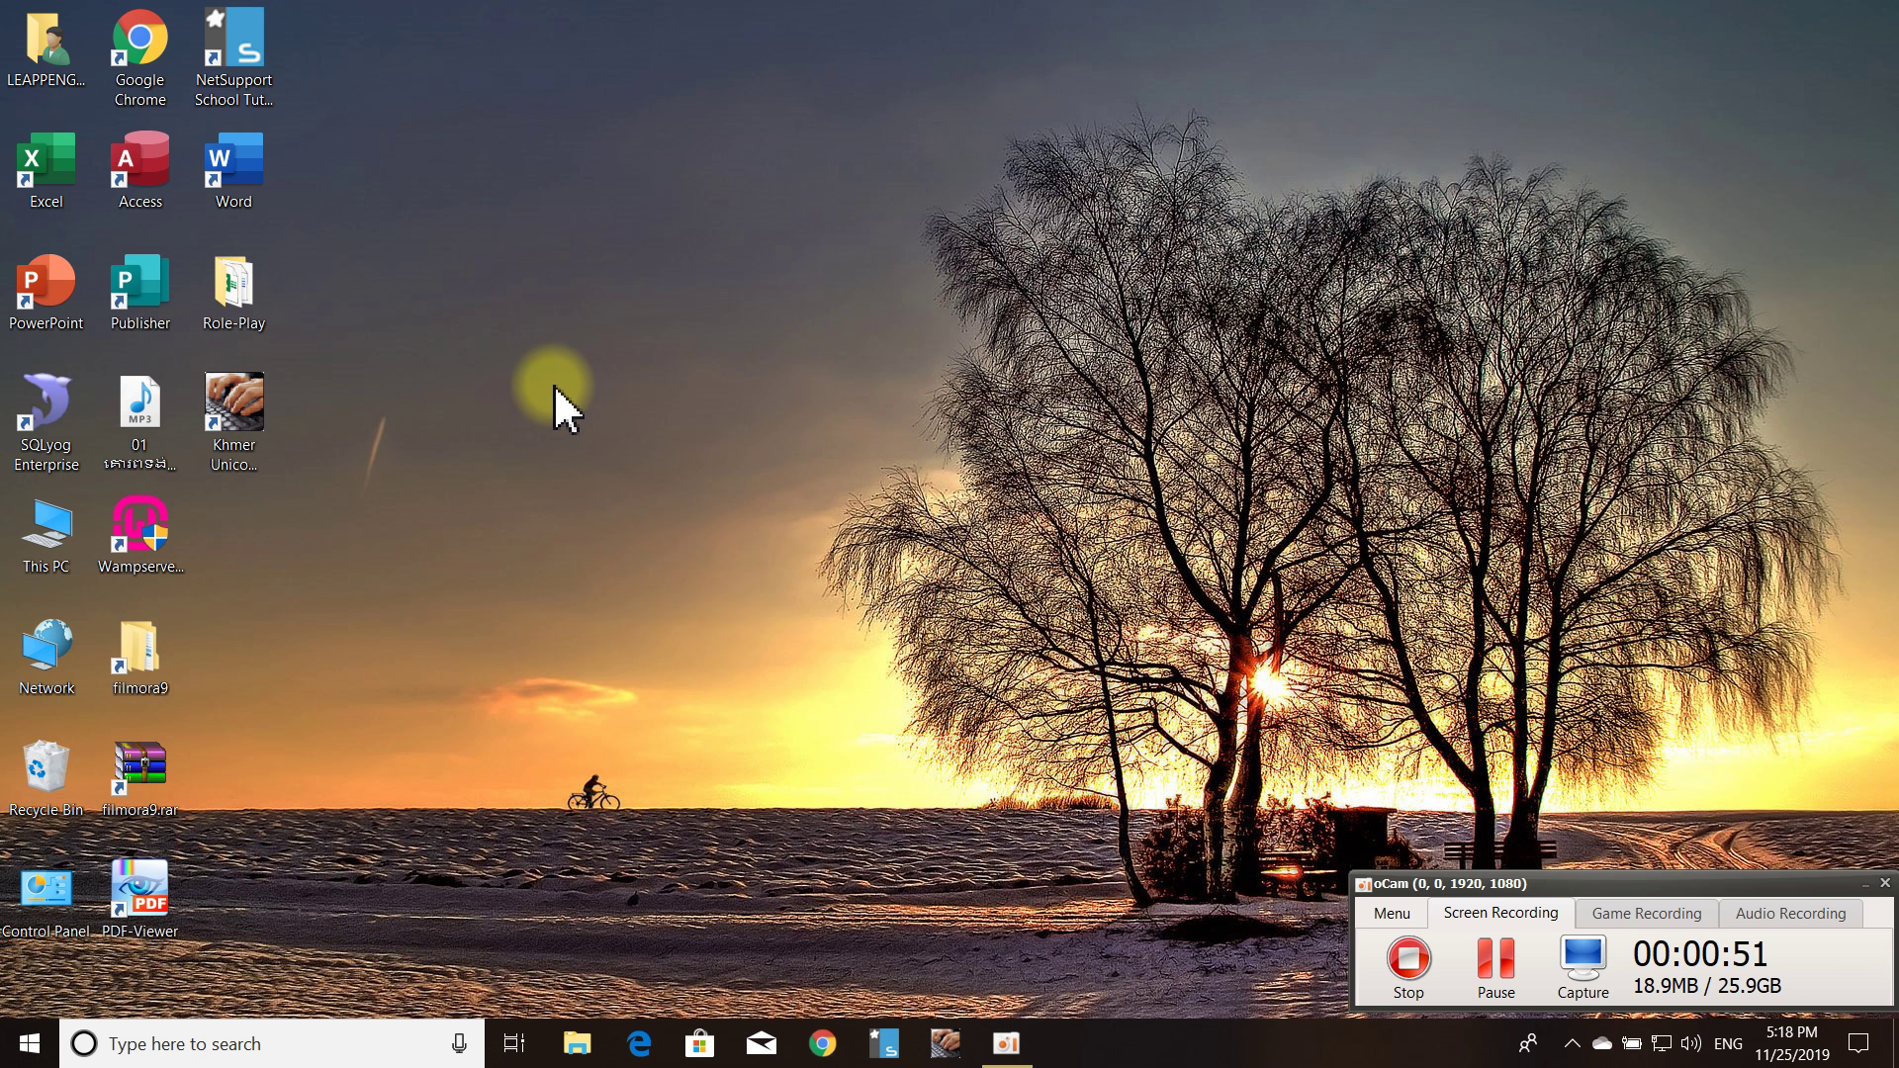
right_click(638, 247)
click(688, 318)
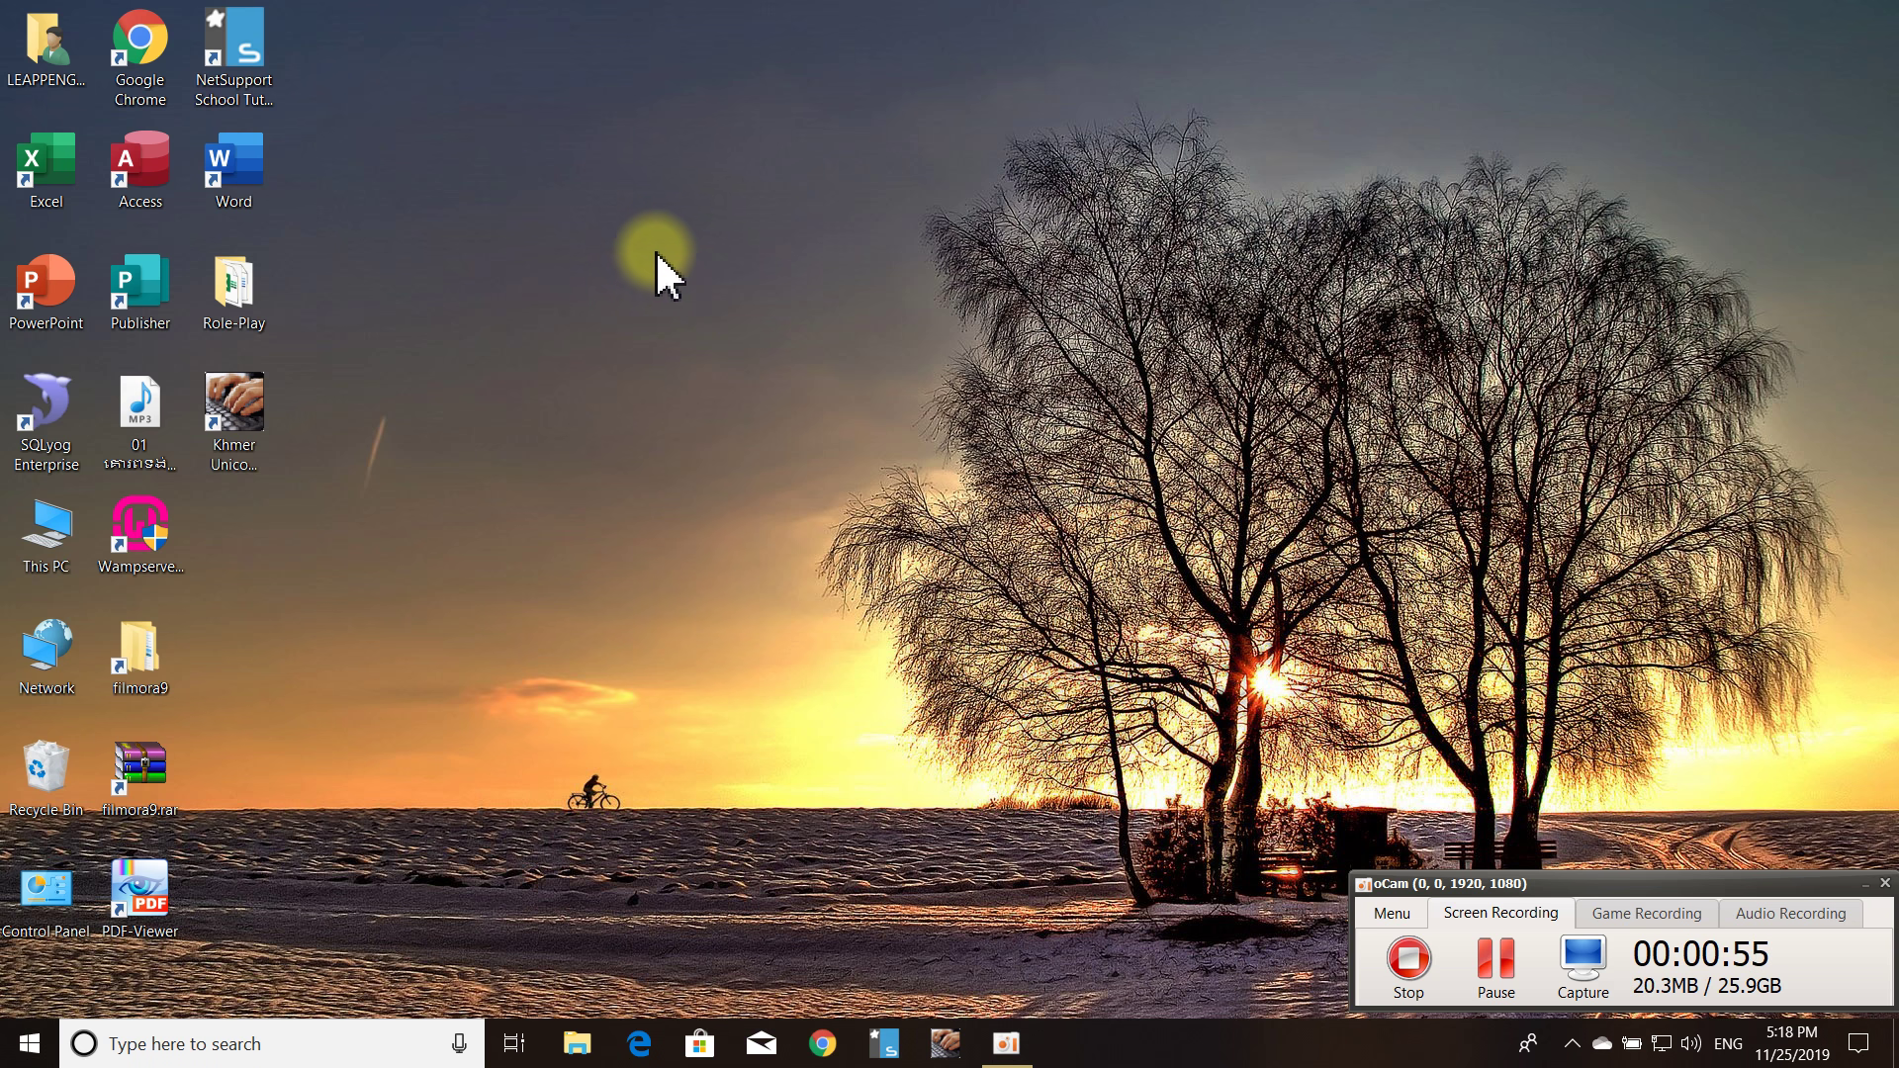
right_click(535, 170)
click(592, 245)
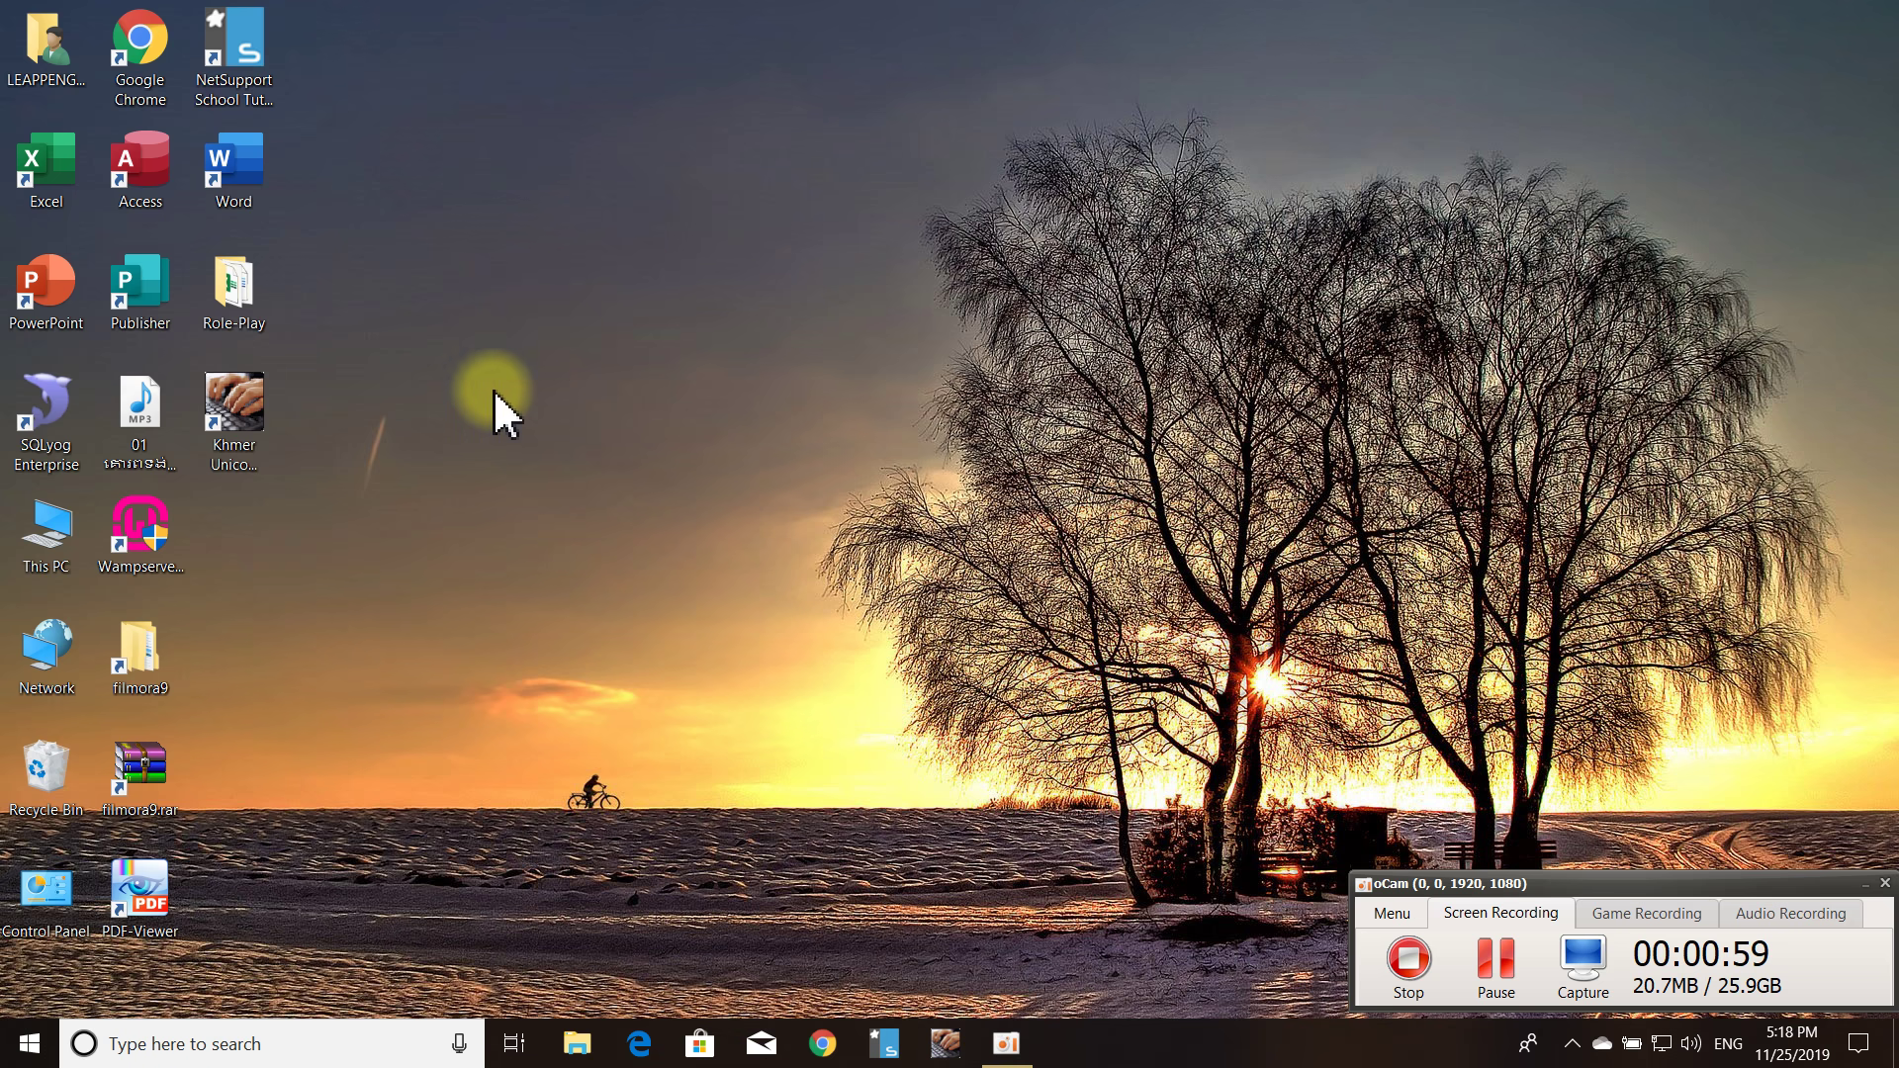
right_click(502, 323)
click(566, 390)
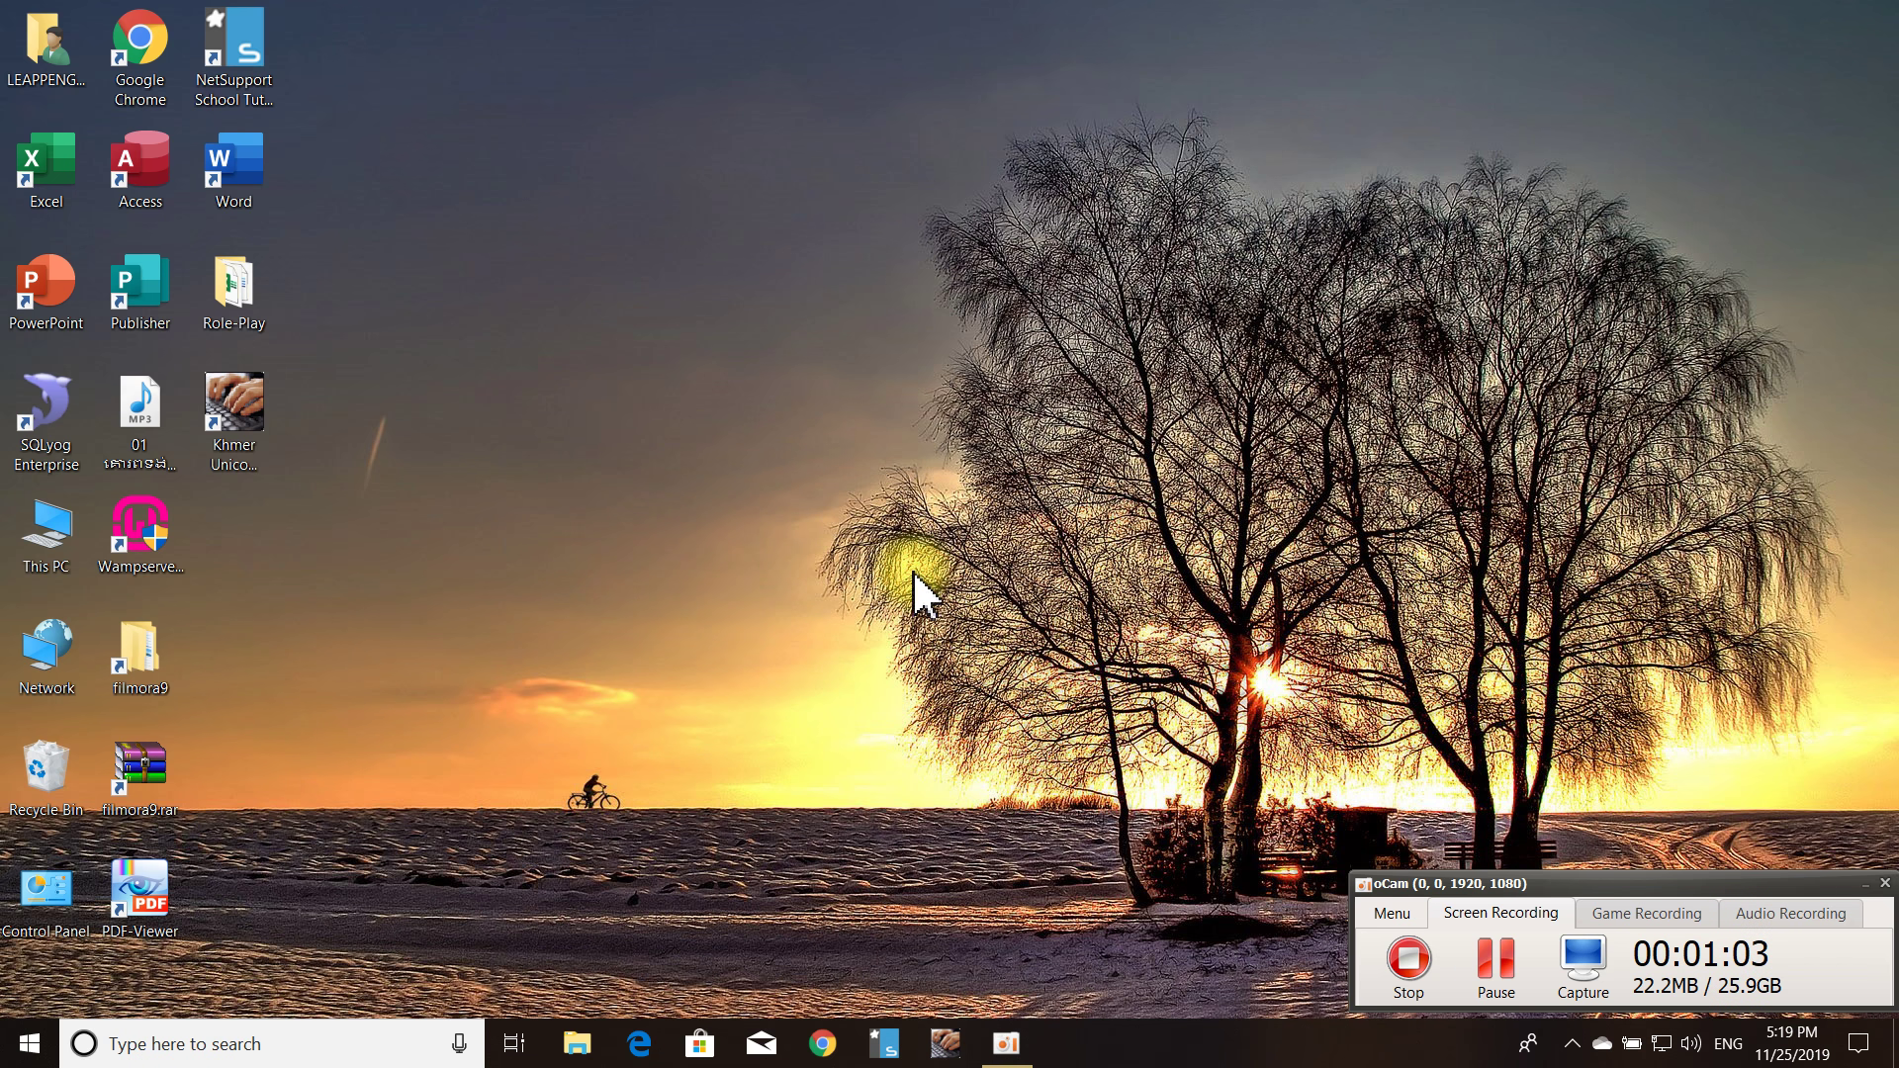
right_click(655, 370)
click(706, 441)
right_click(616, 293)
click(679, 366)
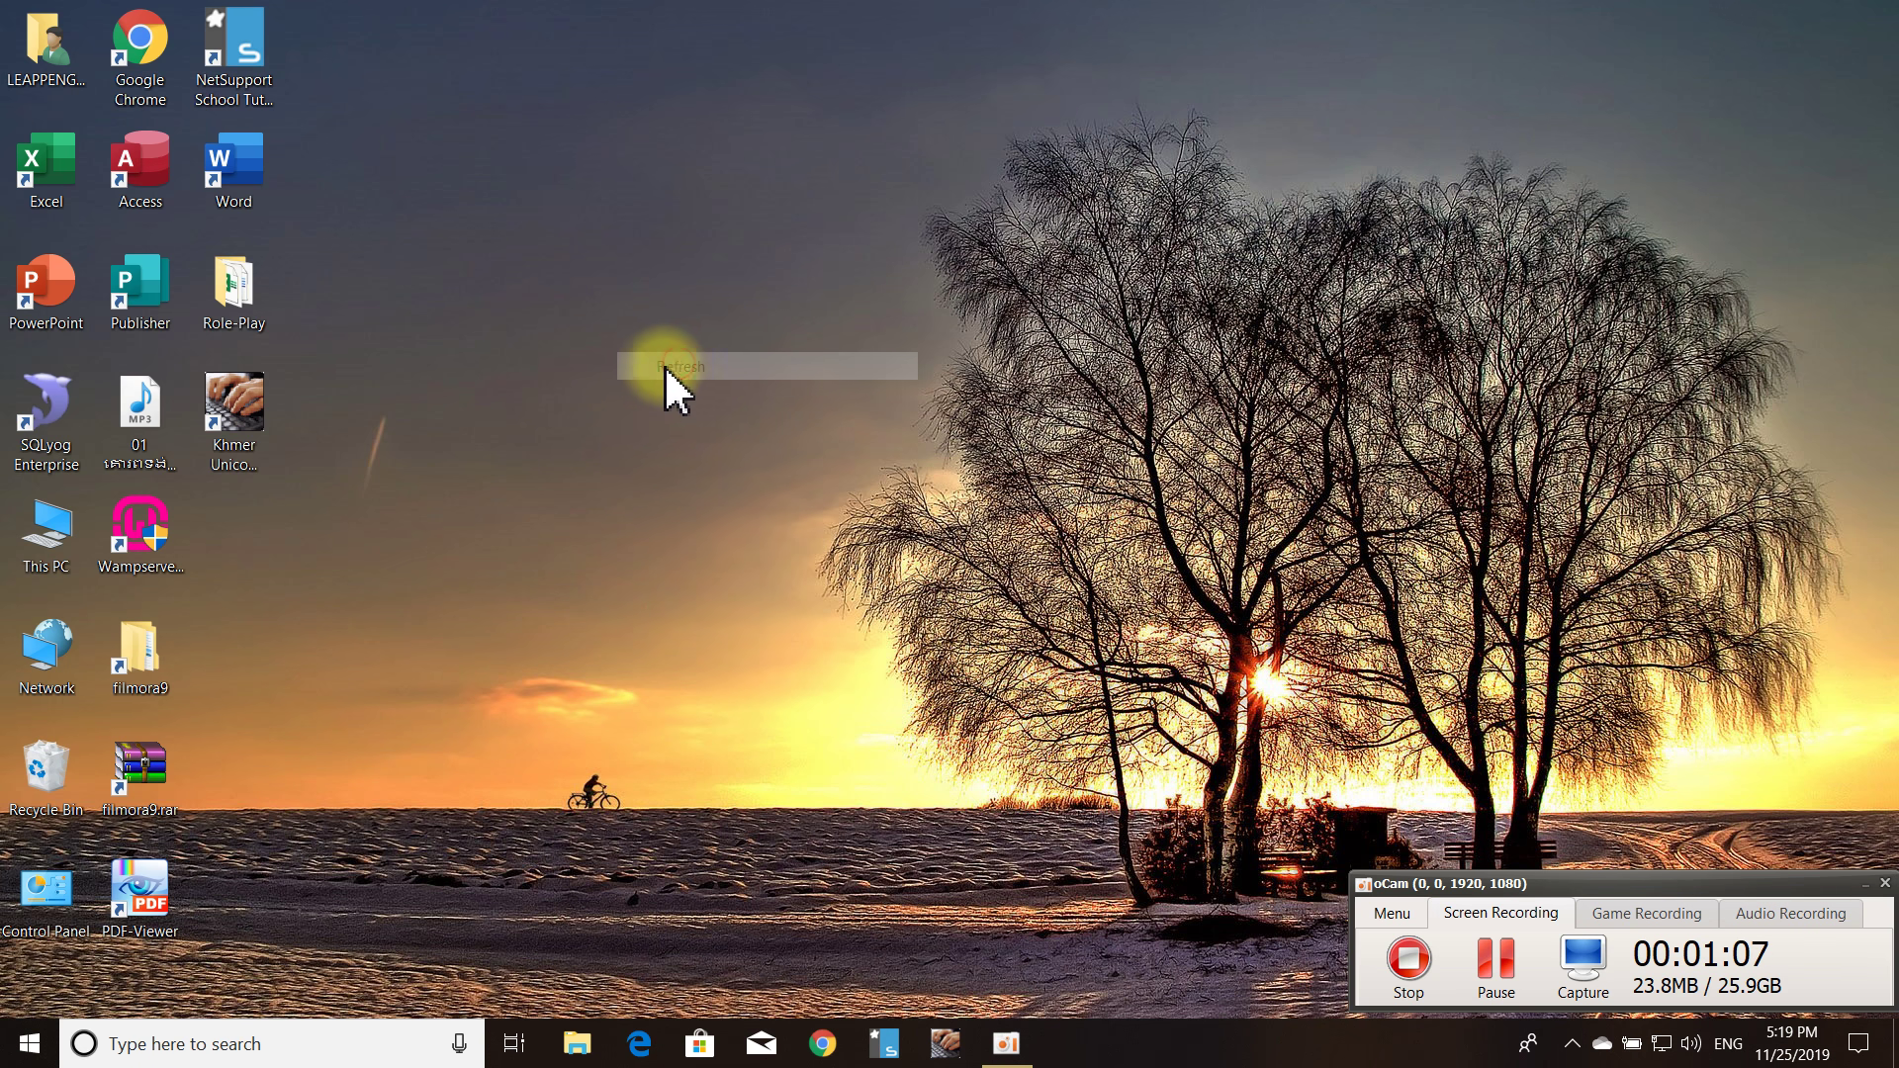
right_click(575, 252)
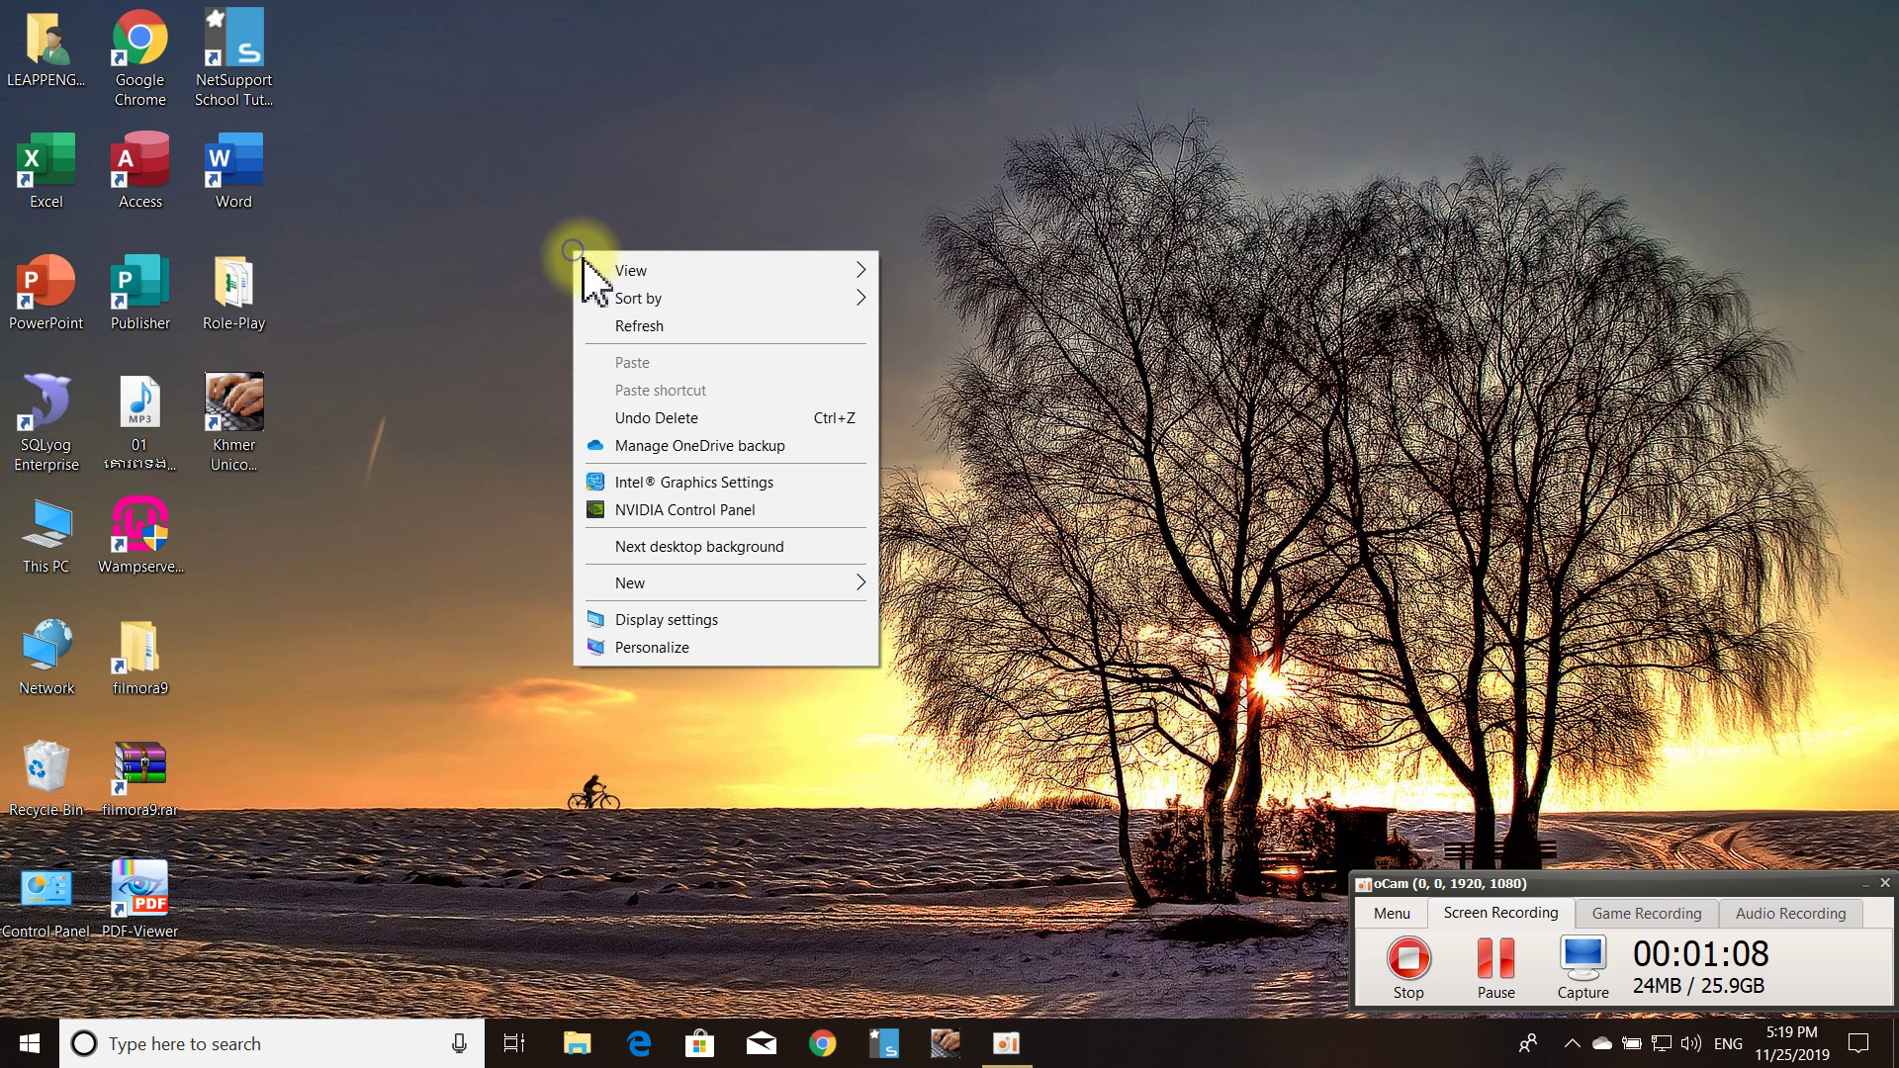
click(619, 324)
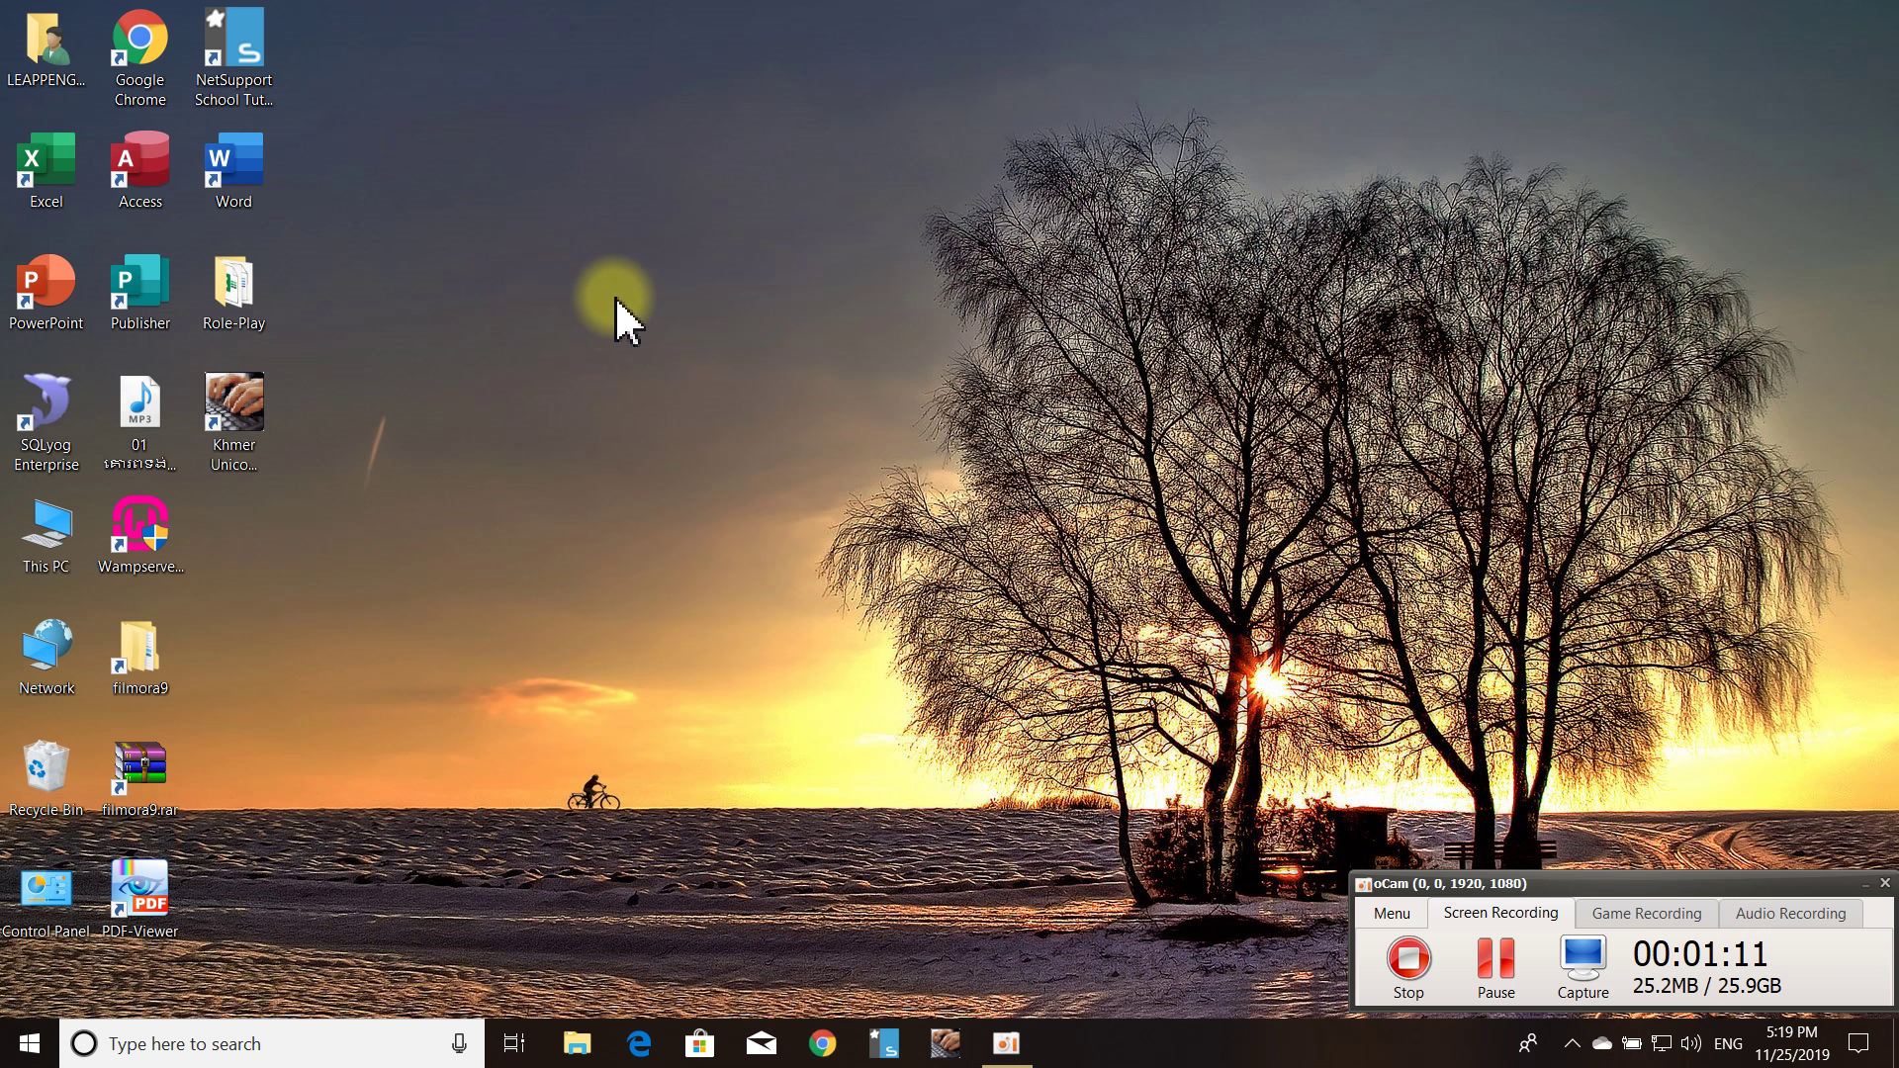
right_click(607, 283)
click(657, 352)
right_click(523, 265)
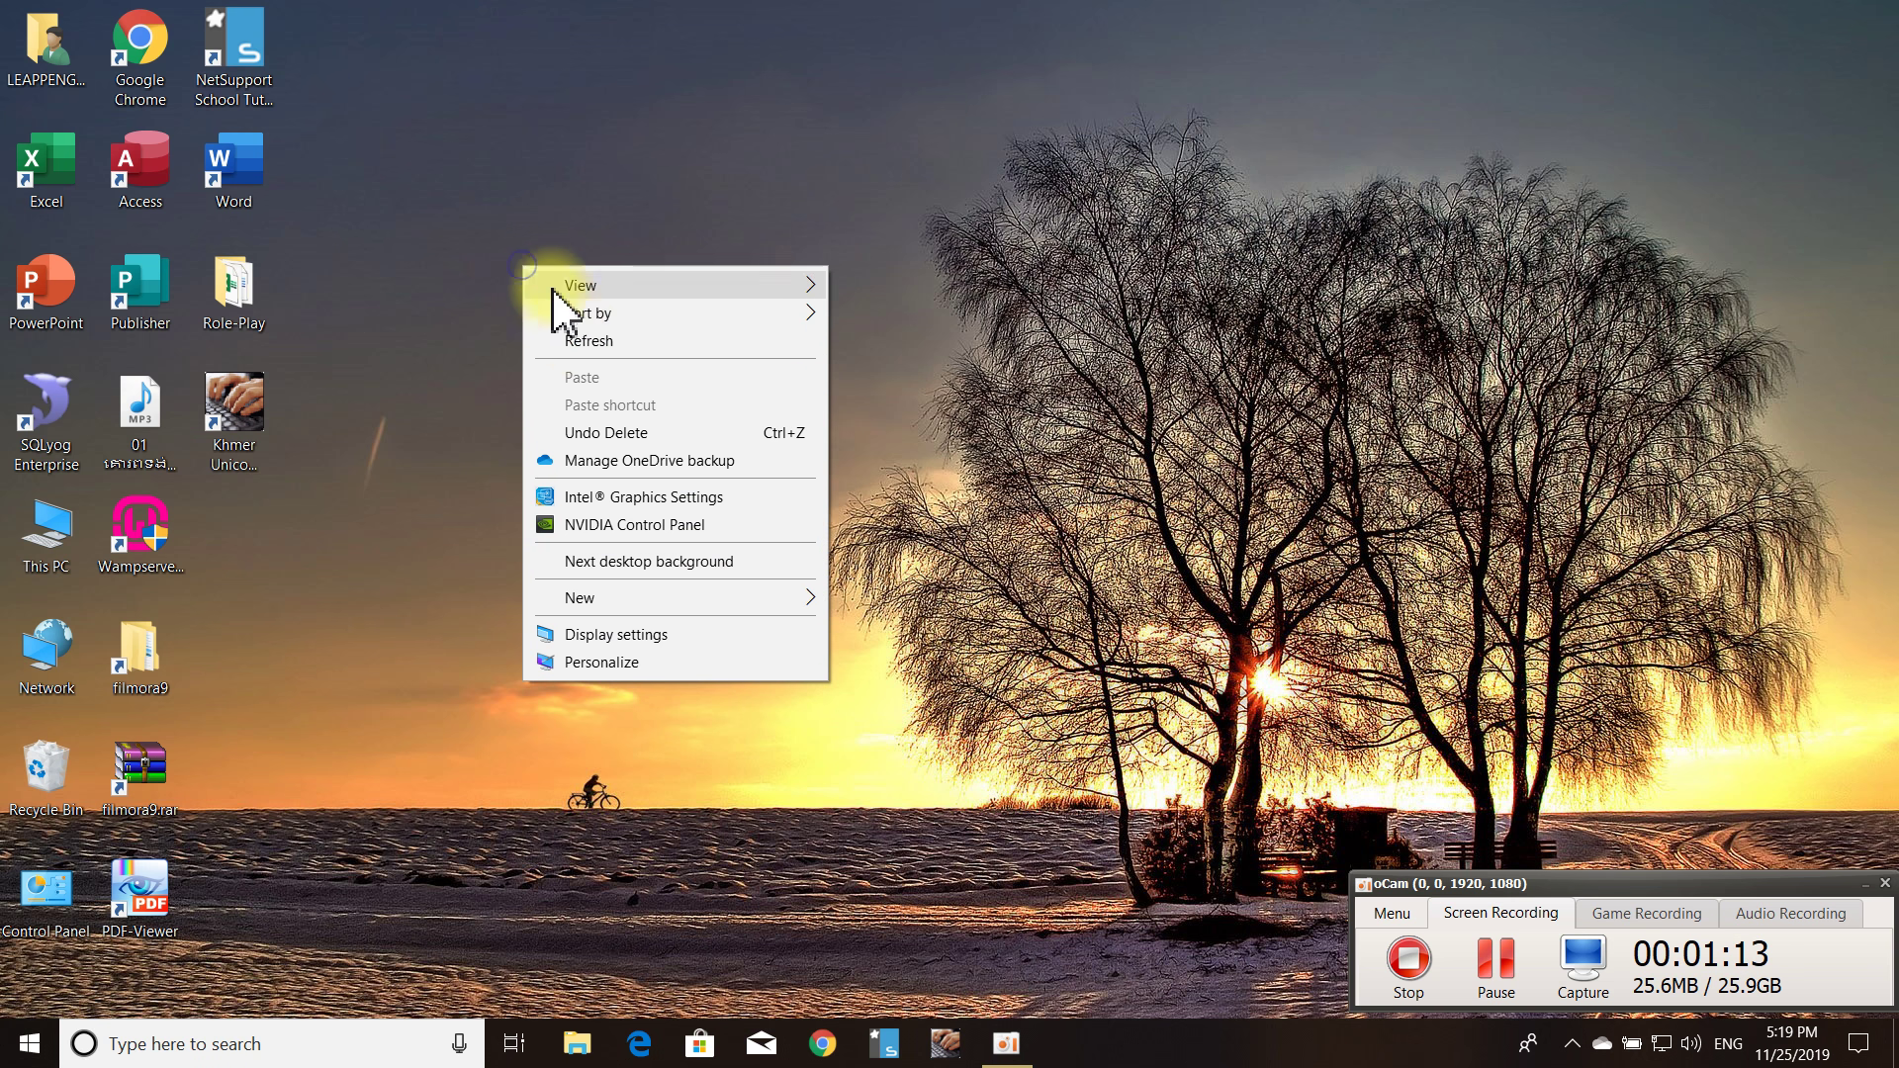
click(582, 342)
right_click(543, 279)
click(596, 354)
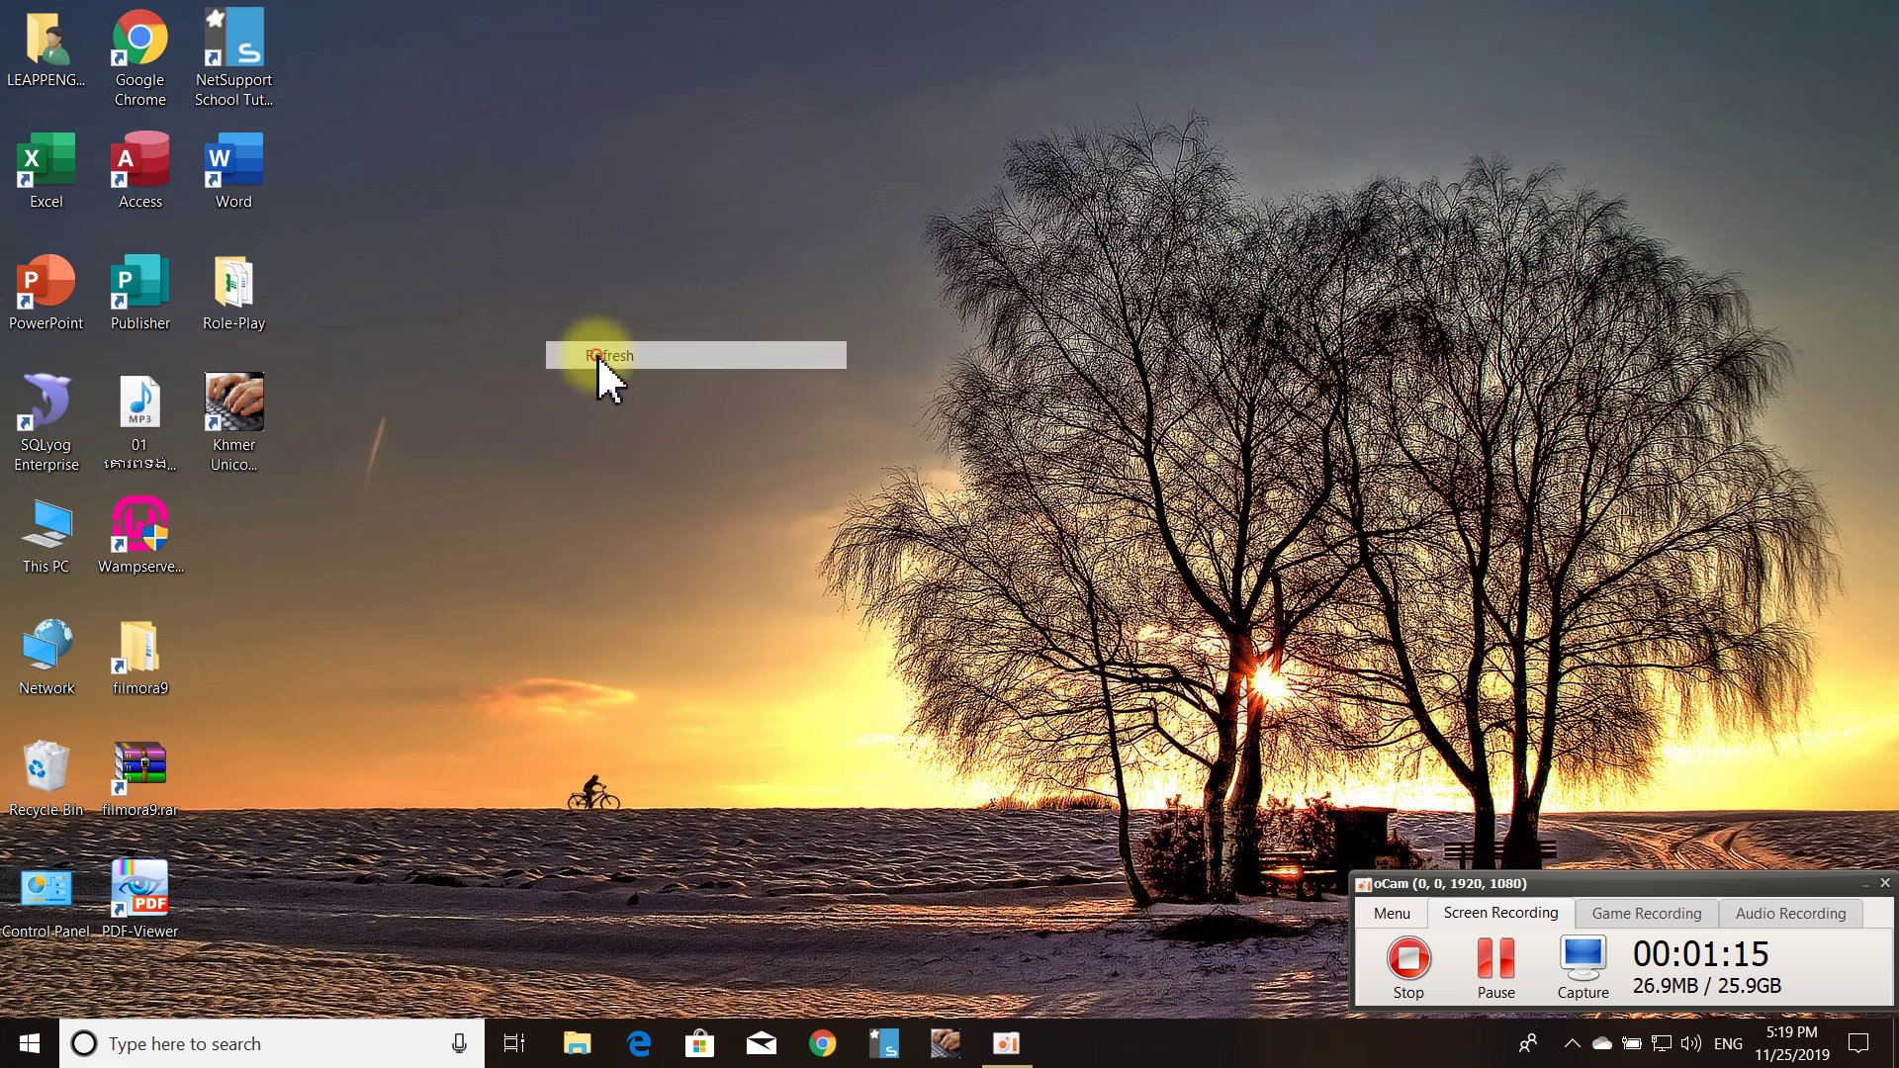
right_click(543, 275)
click(603, 351)
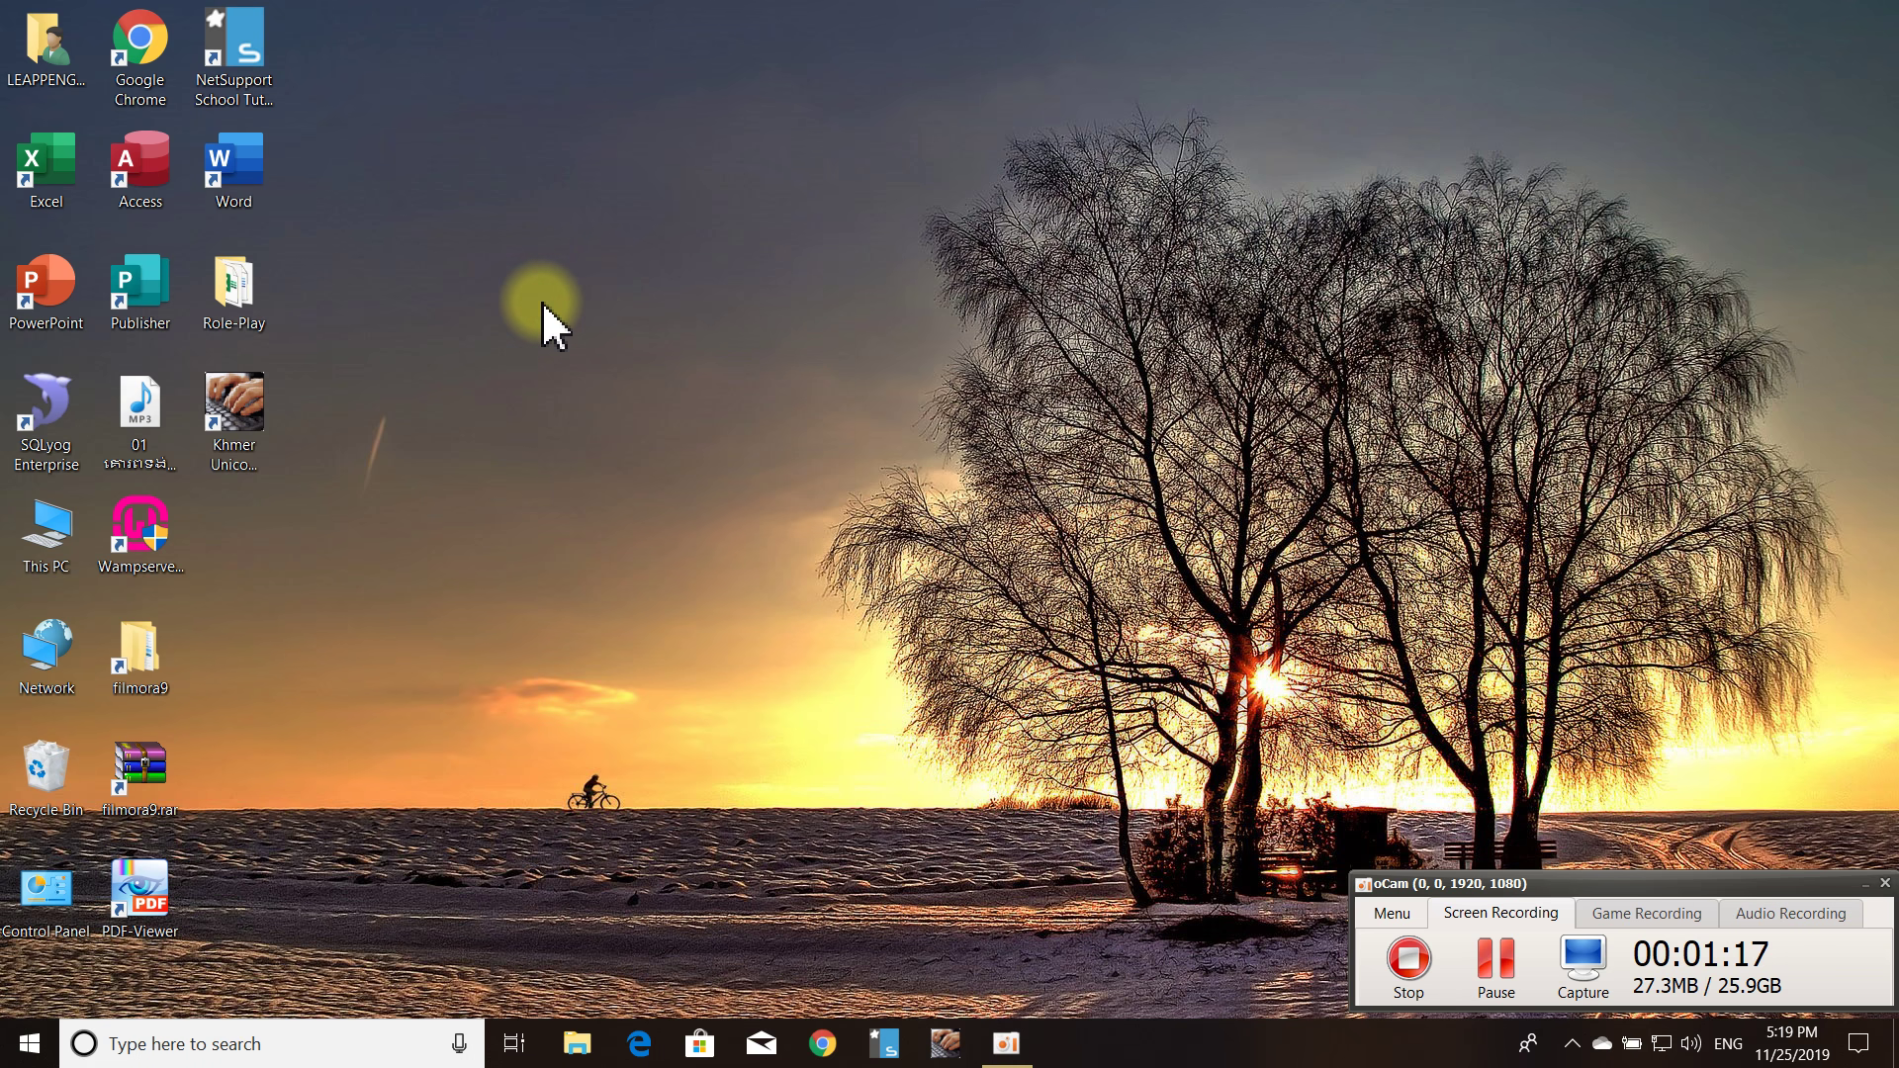
right_click(543, 304)
click(602, 374)
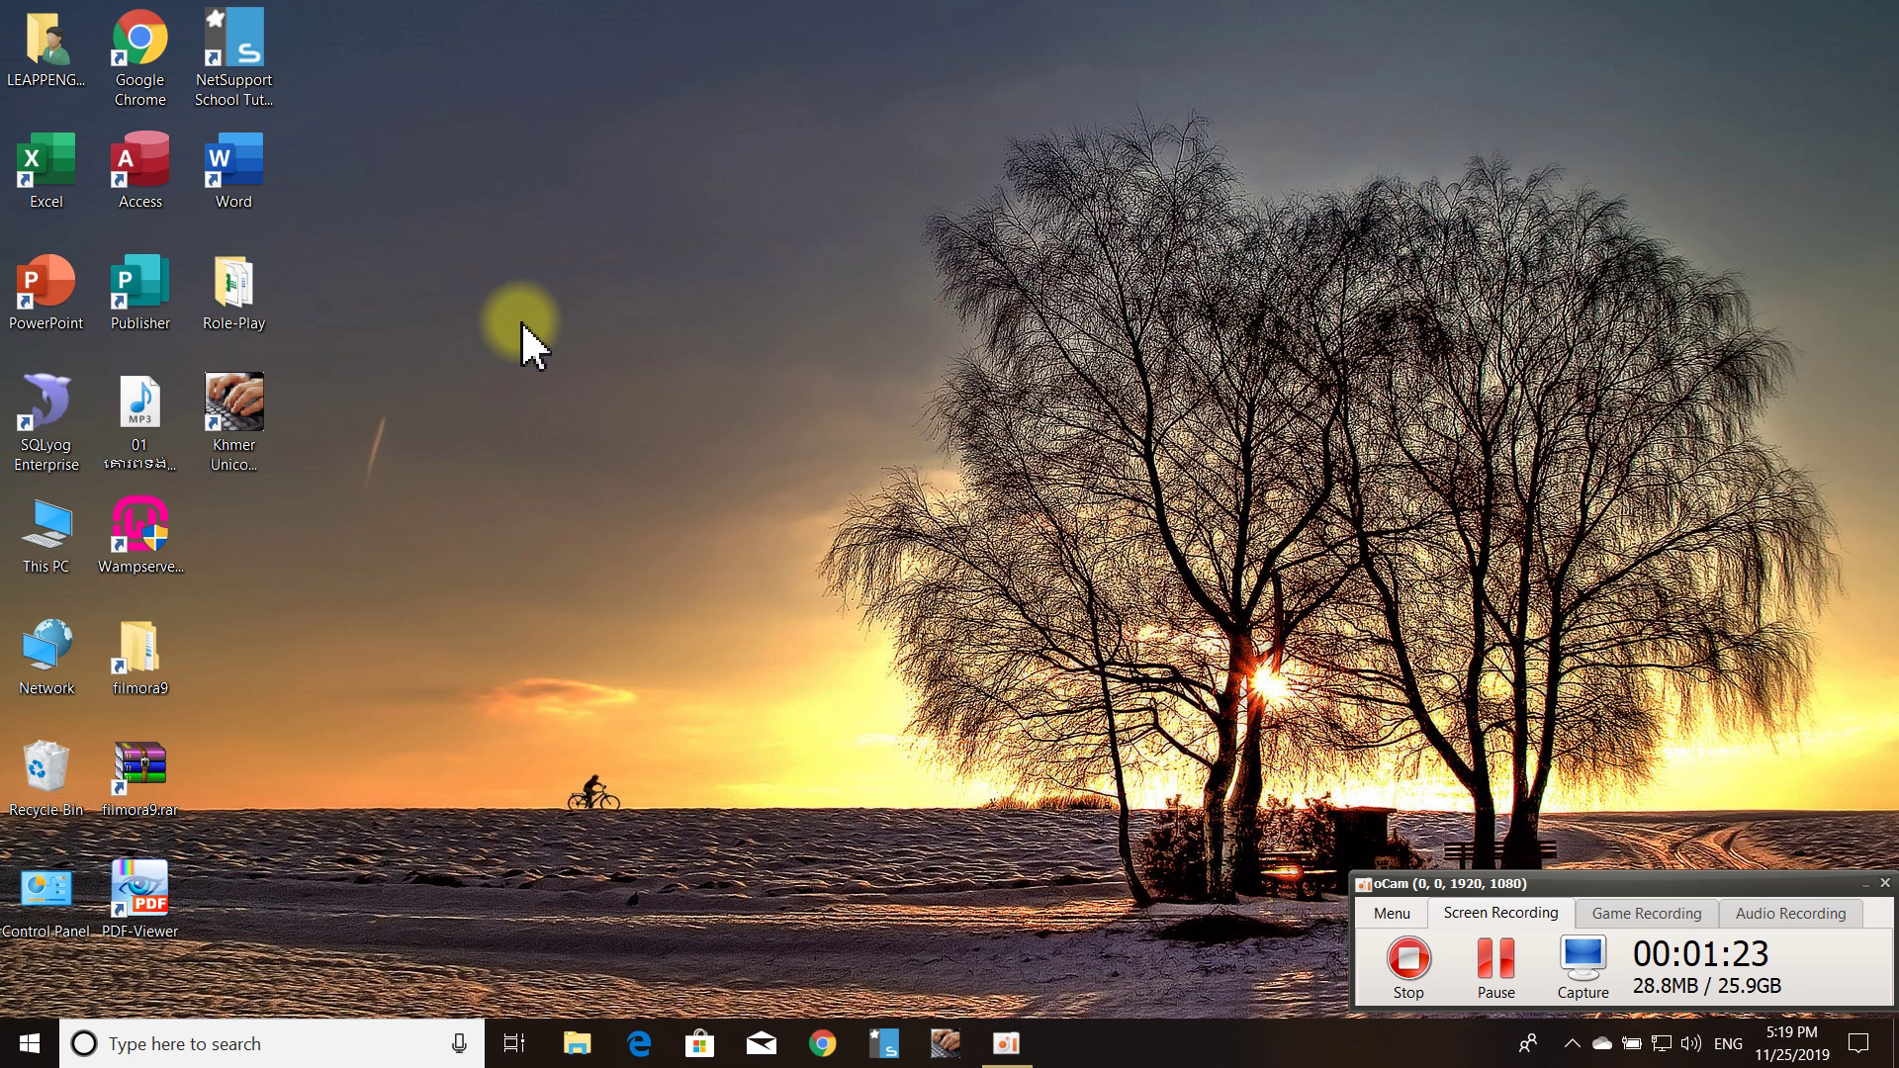
right_click(555, 300)
click(602, 374)
right_click(602, 376)
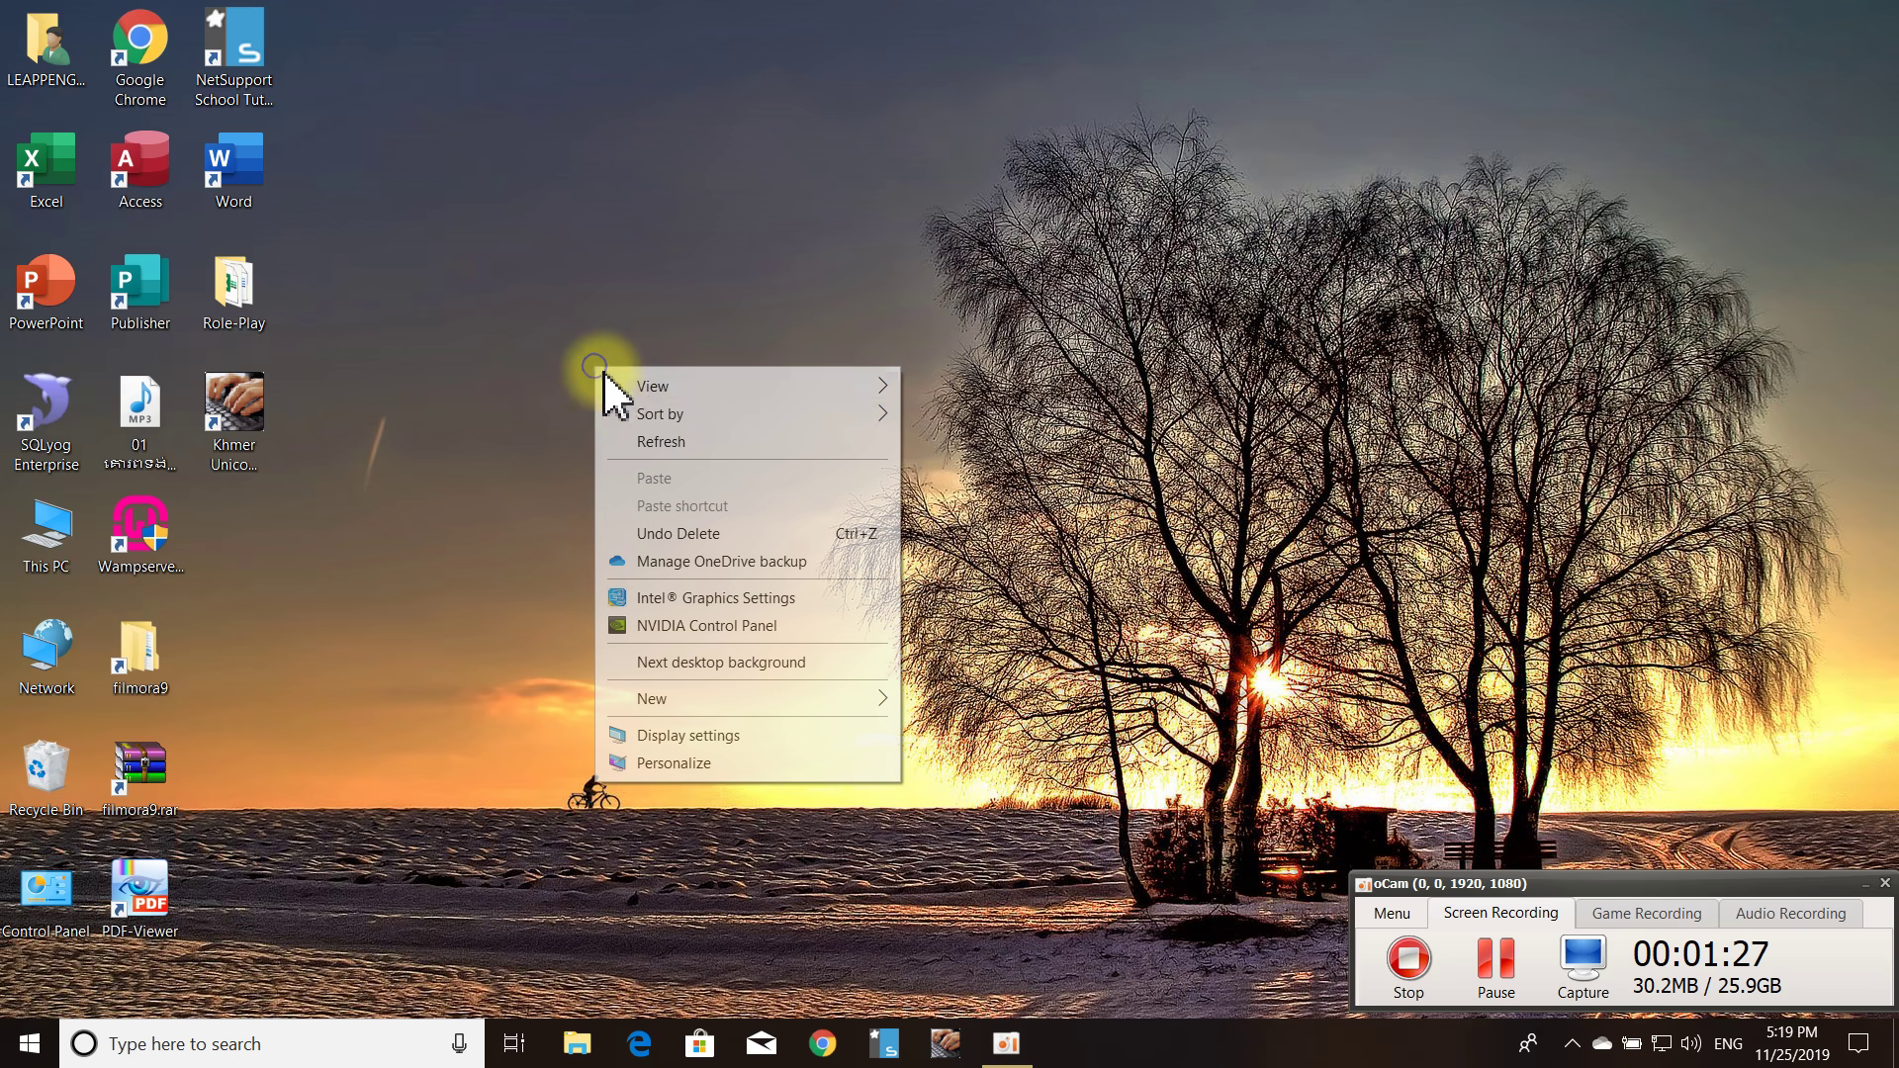
click(651, 441)
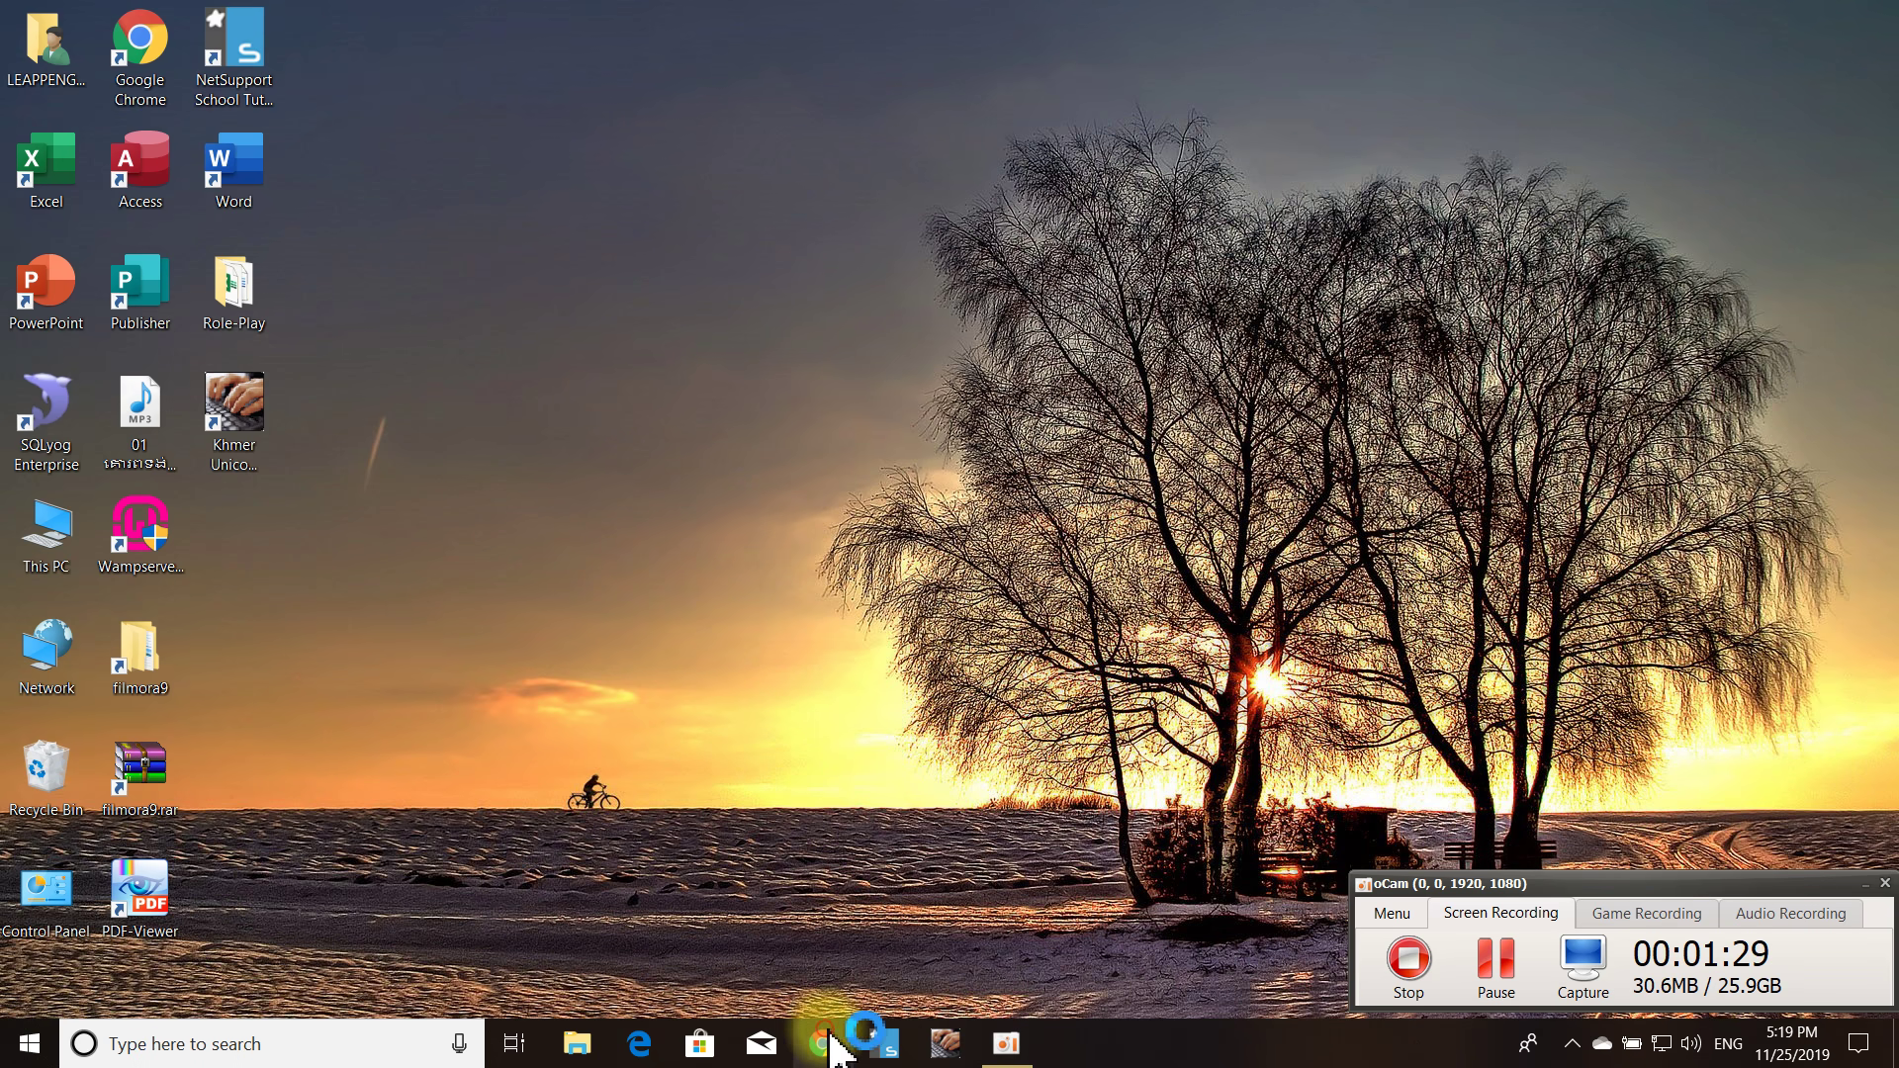
Switch to Google Chrome, search for "leappeng tutorial.blogspot.com" and open the LEAPPENG TUTORIAL blog from the results.
click(833, 1033)
text(l)
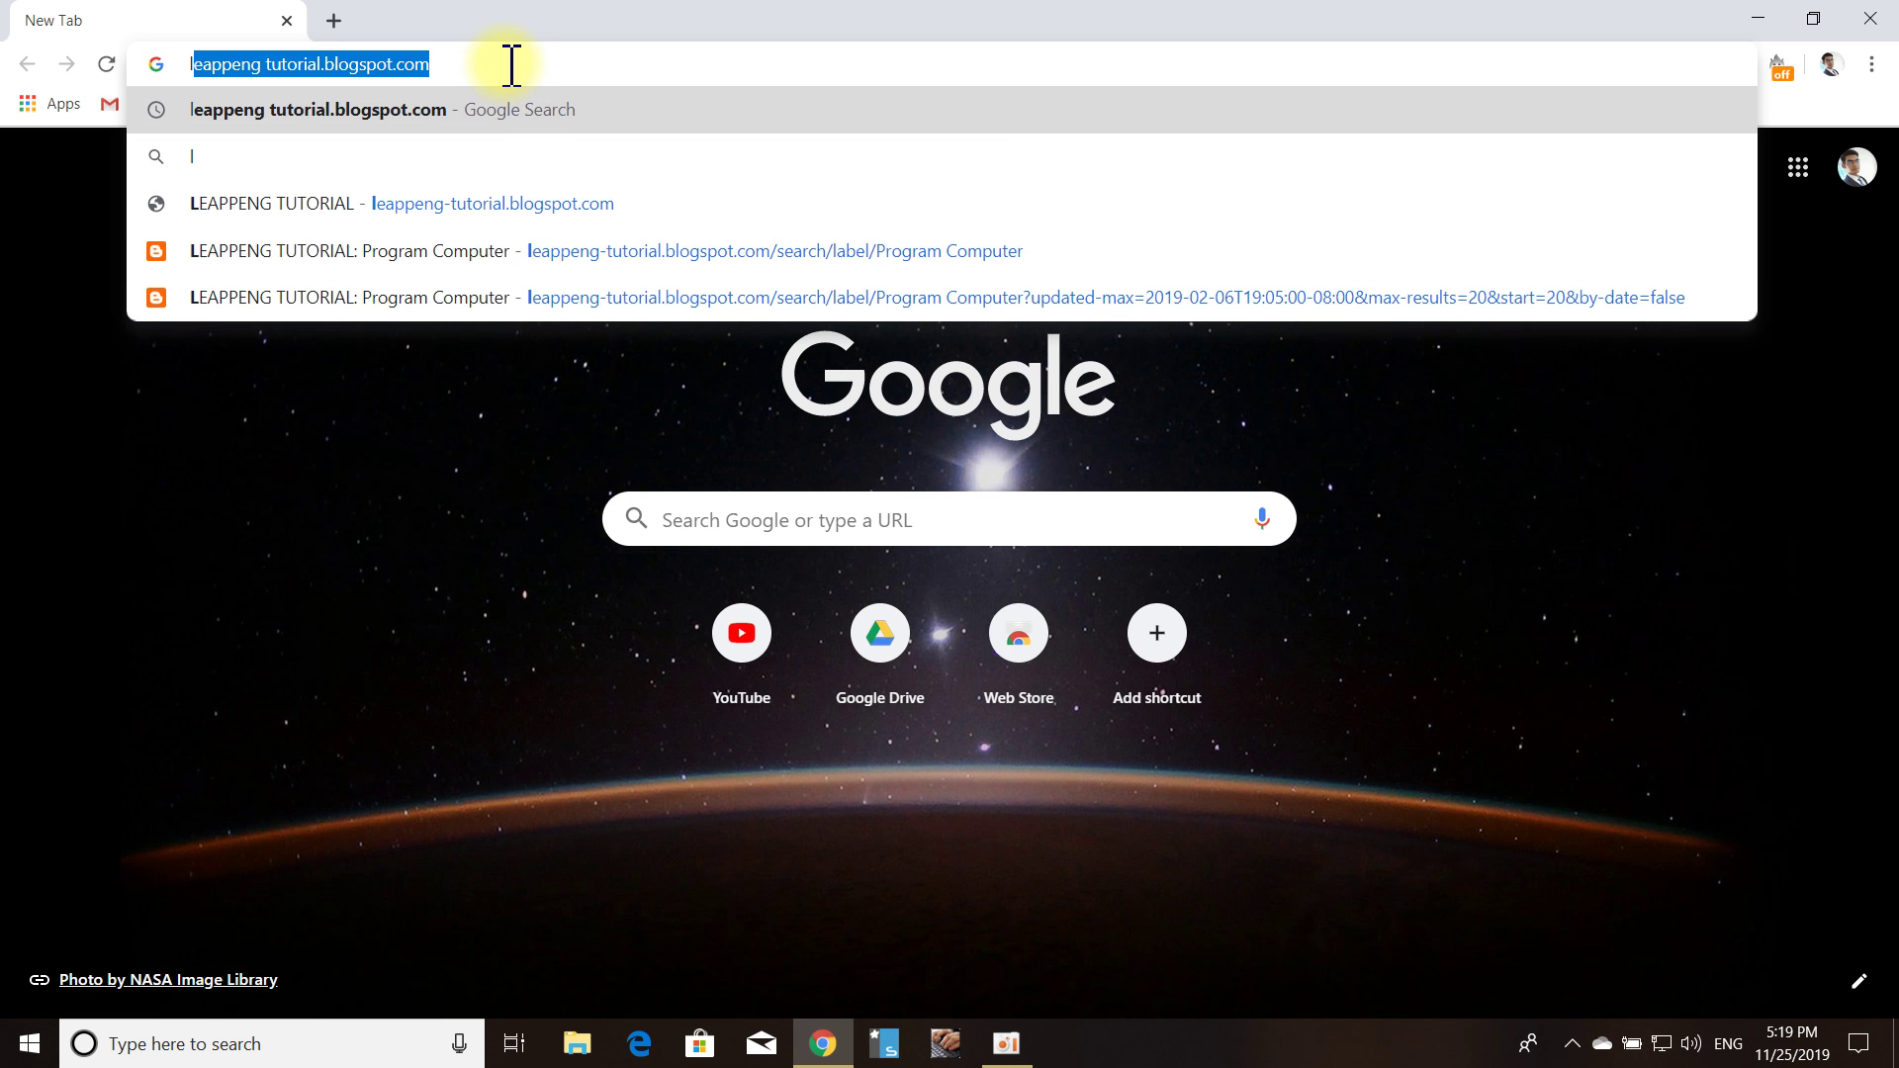
key(Return)
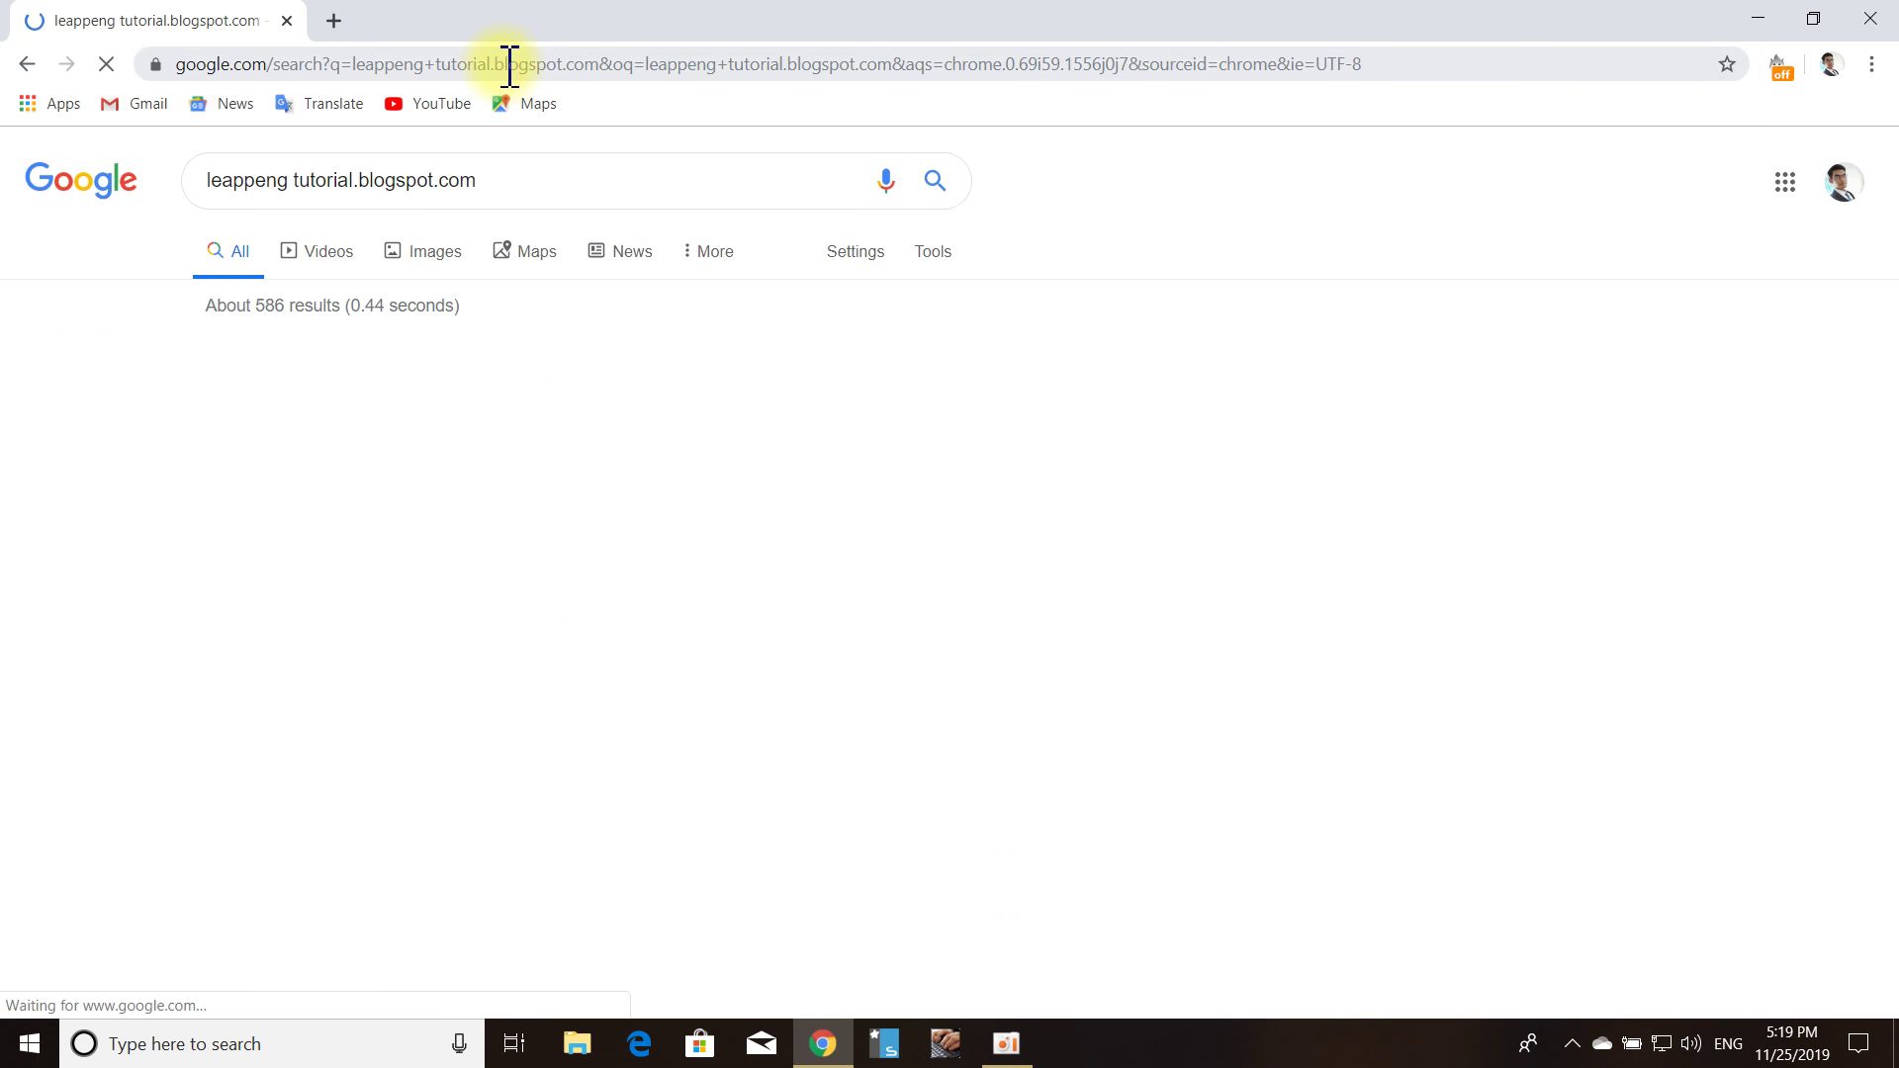
click(398, 362)
Look through the download posts on the LEAPPENG TUTORIAL blog's home page, from the newest to the Microsoft Office 2019 entries.
scroll(891, 524, down, 15)
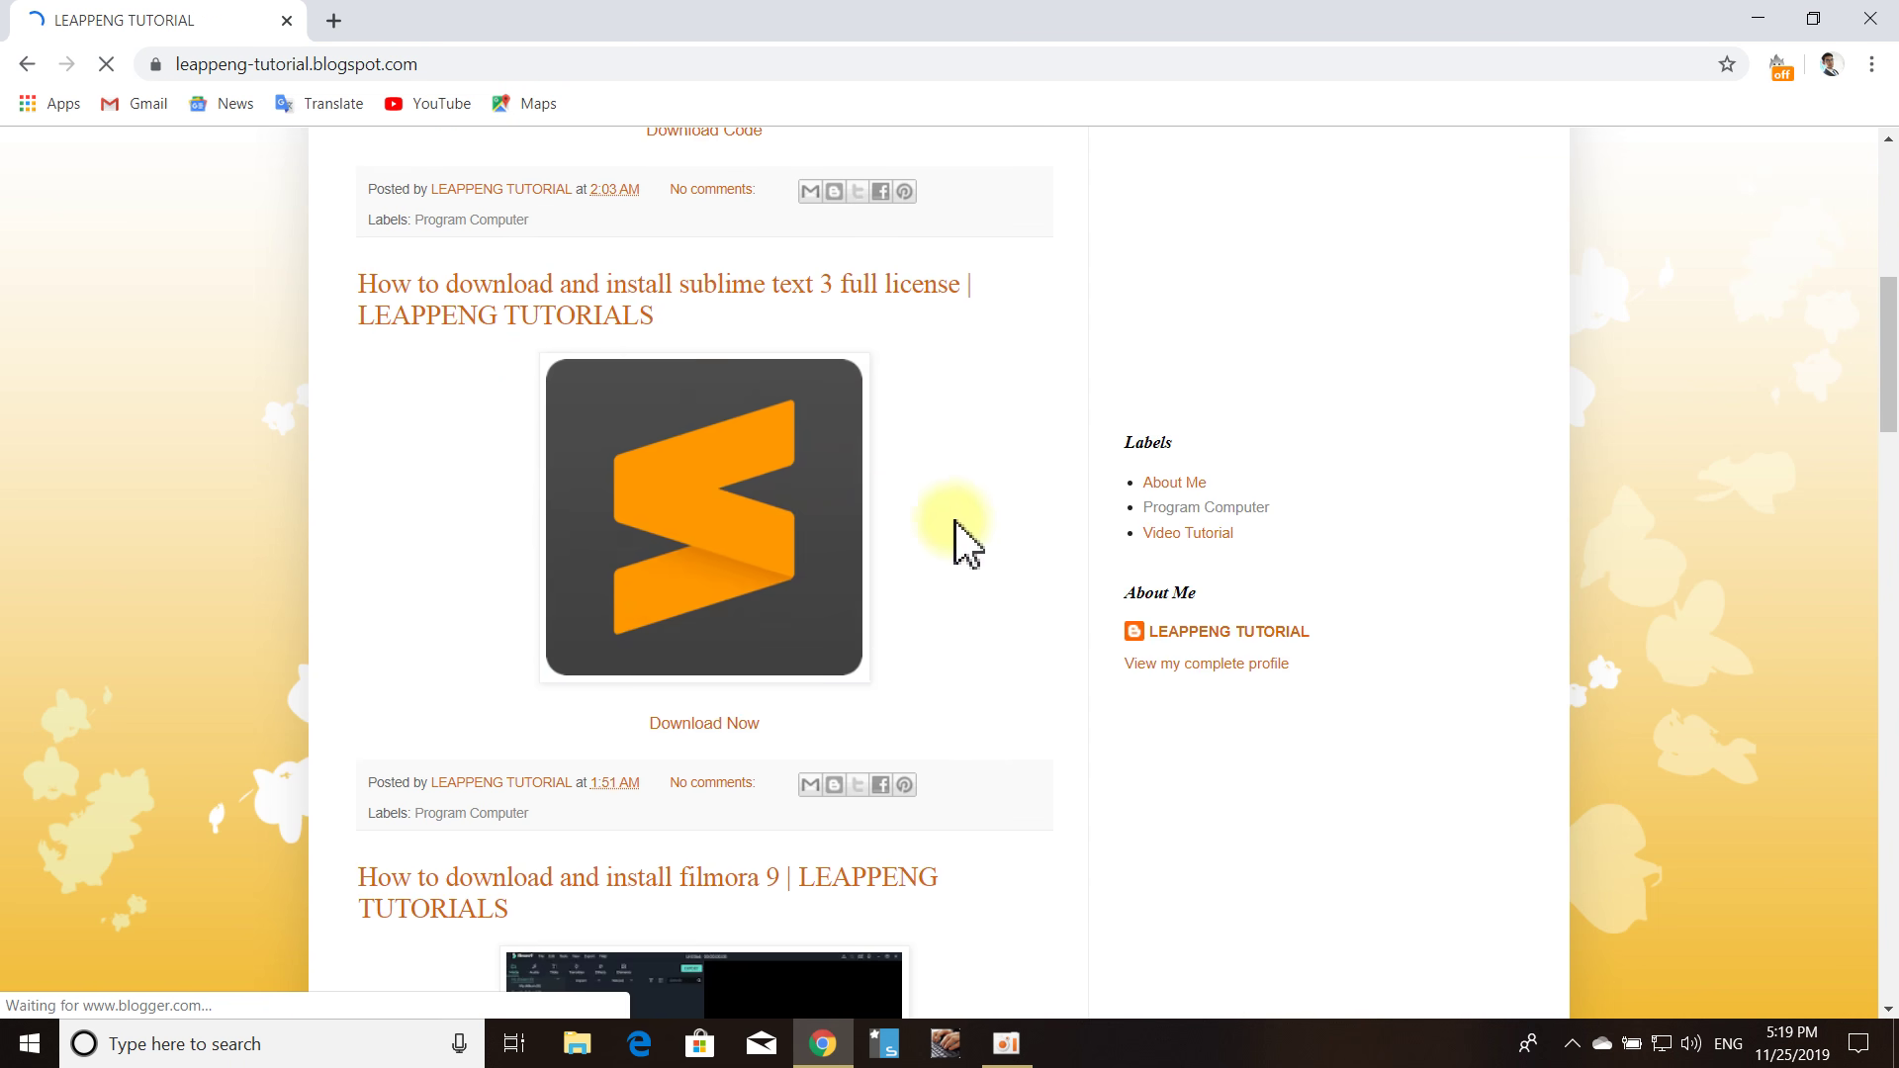
scroll(848, 529, up, 15)
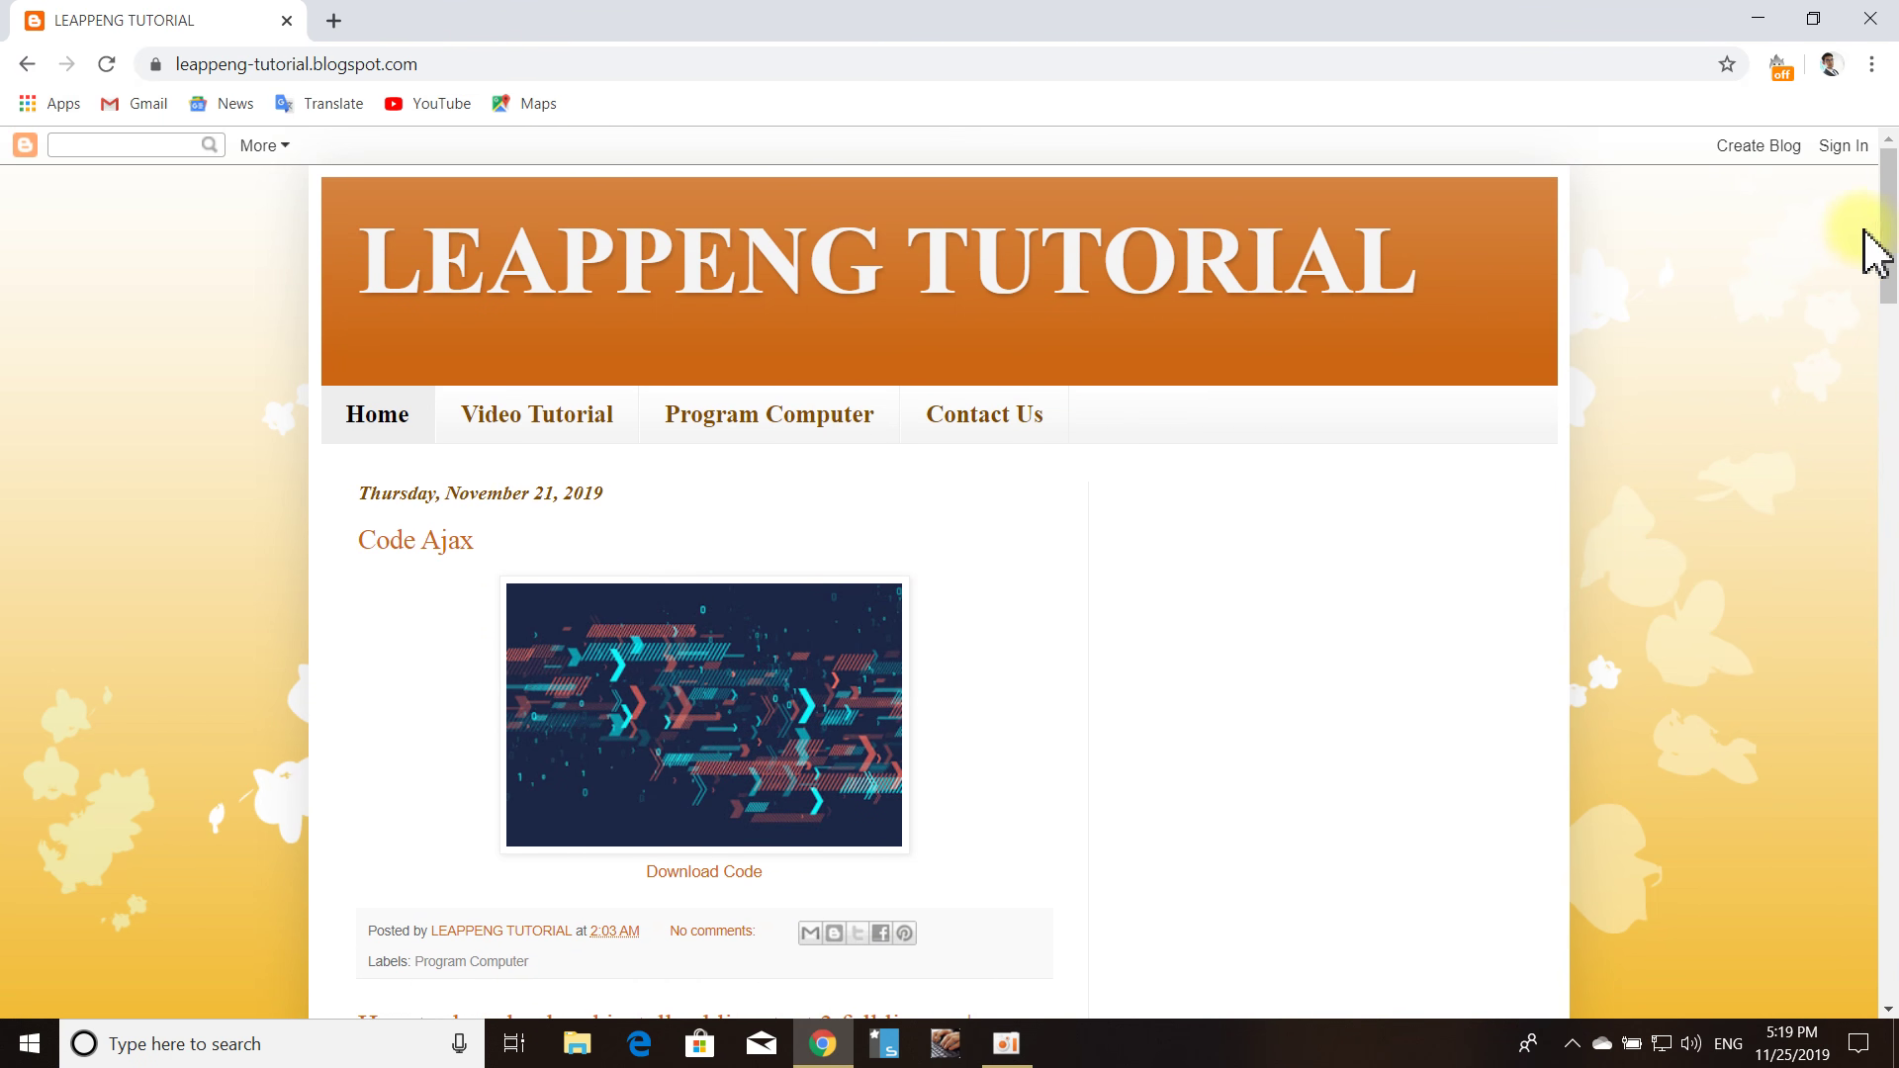
scroll(1894, 211, down, 12)
scroll(1894, 209, up, 12)
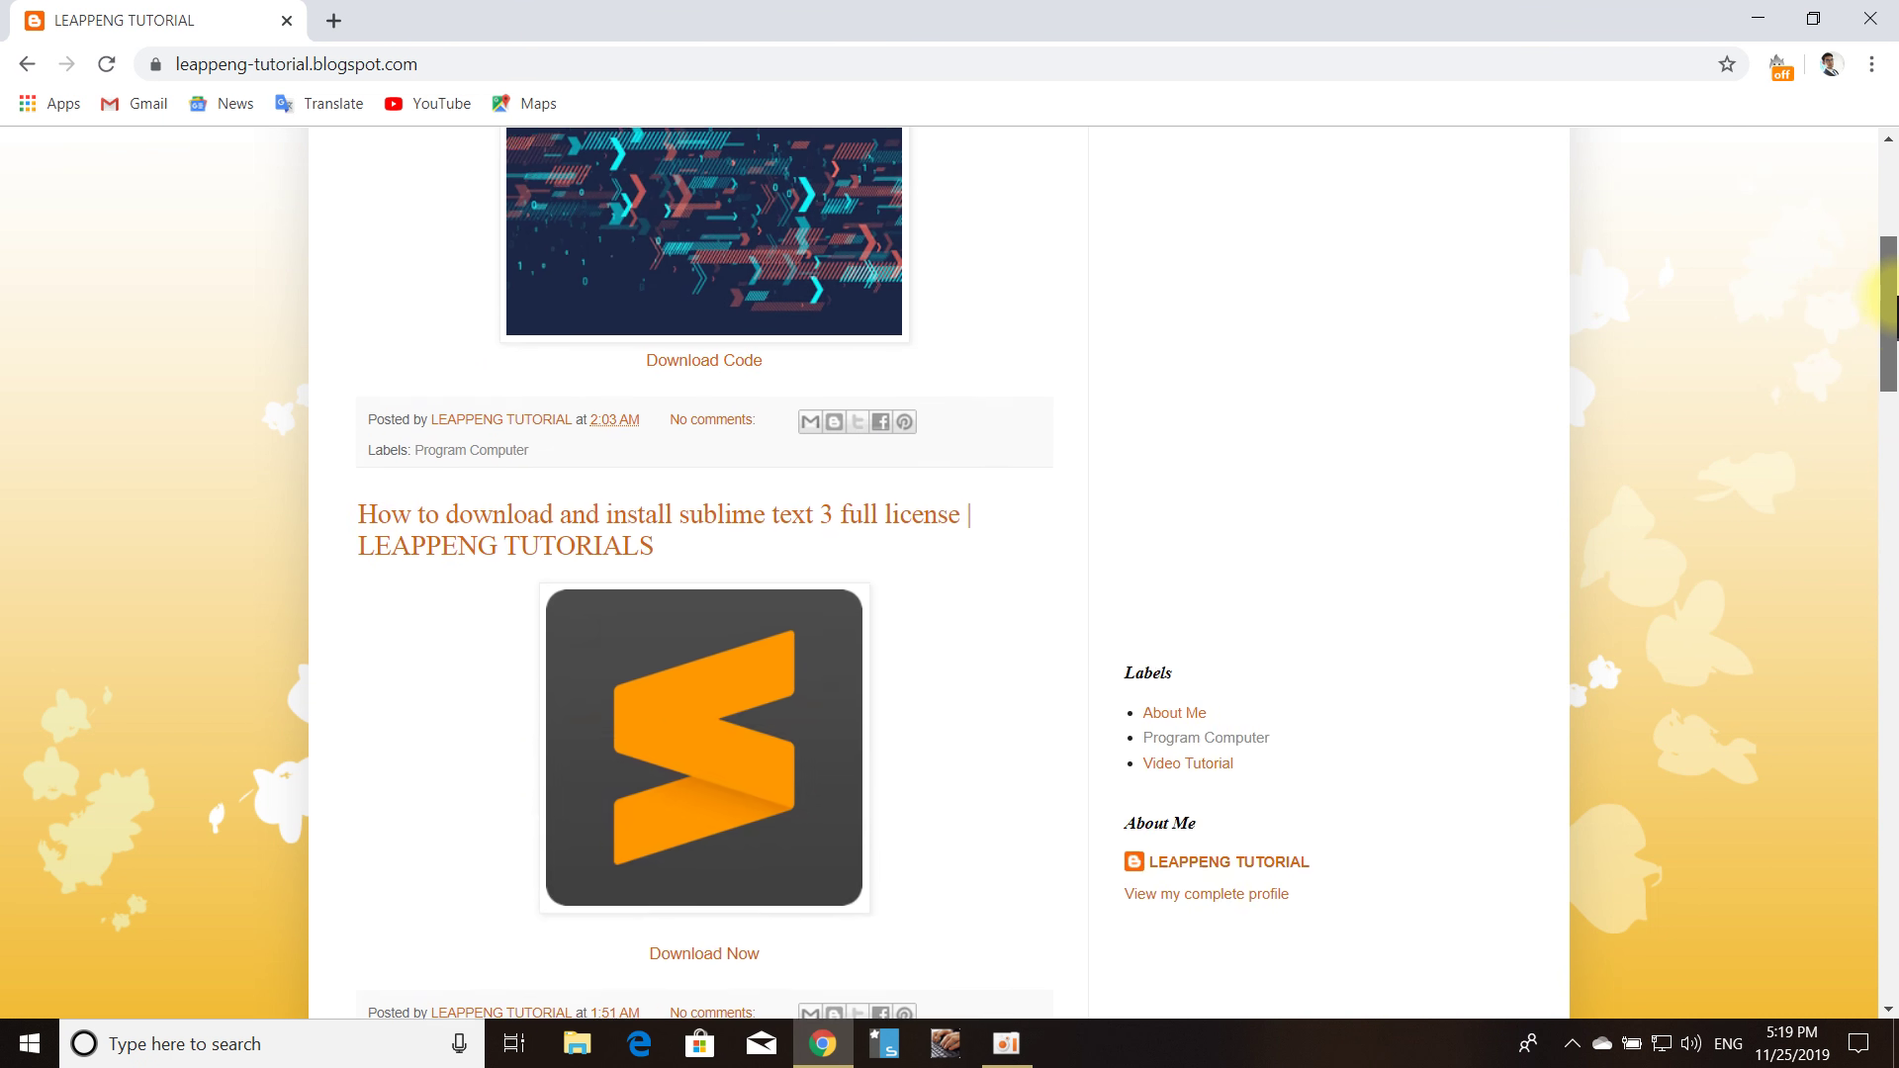
scroll(1094, 475, down, 12)
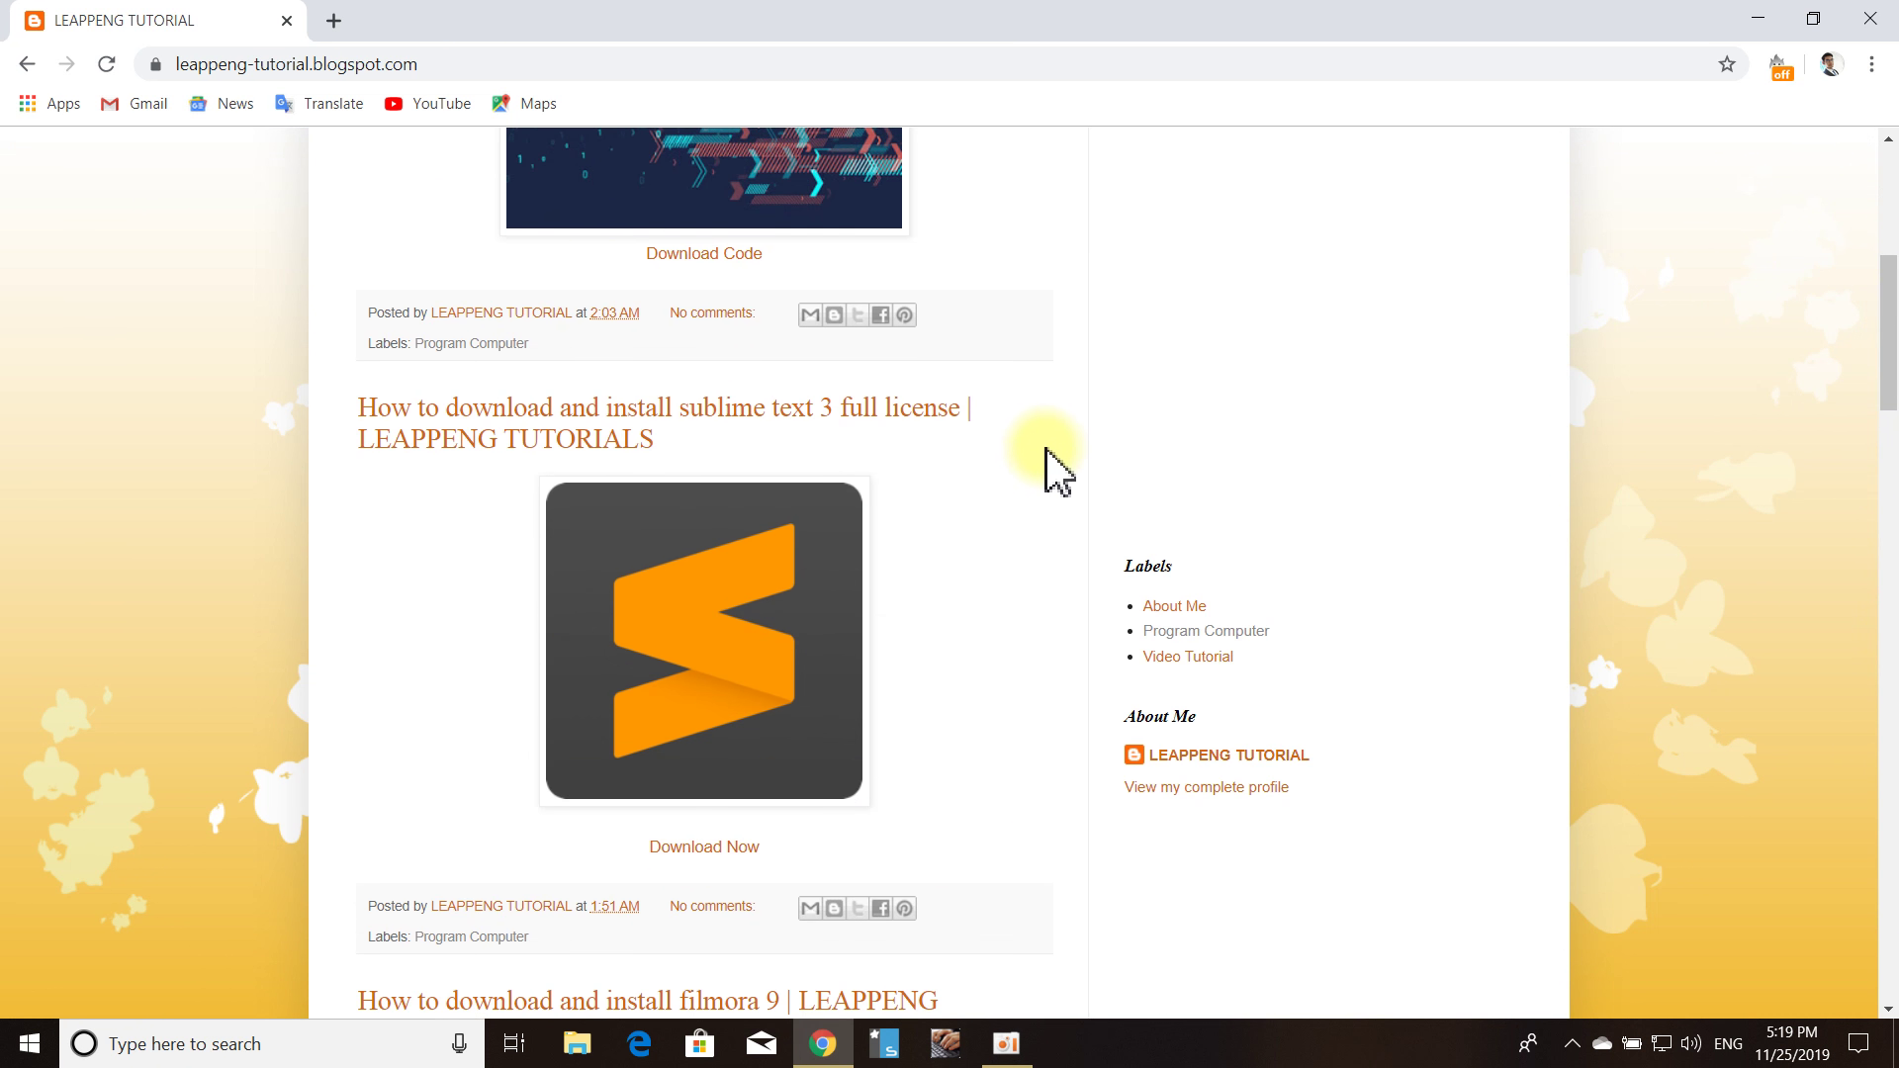
scroll(1049, 495, down, 6)
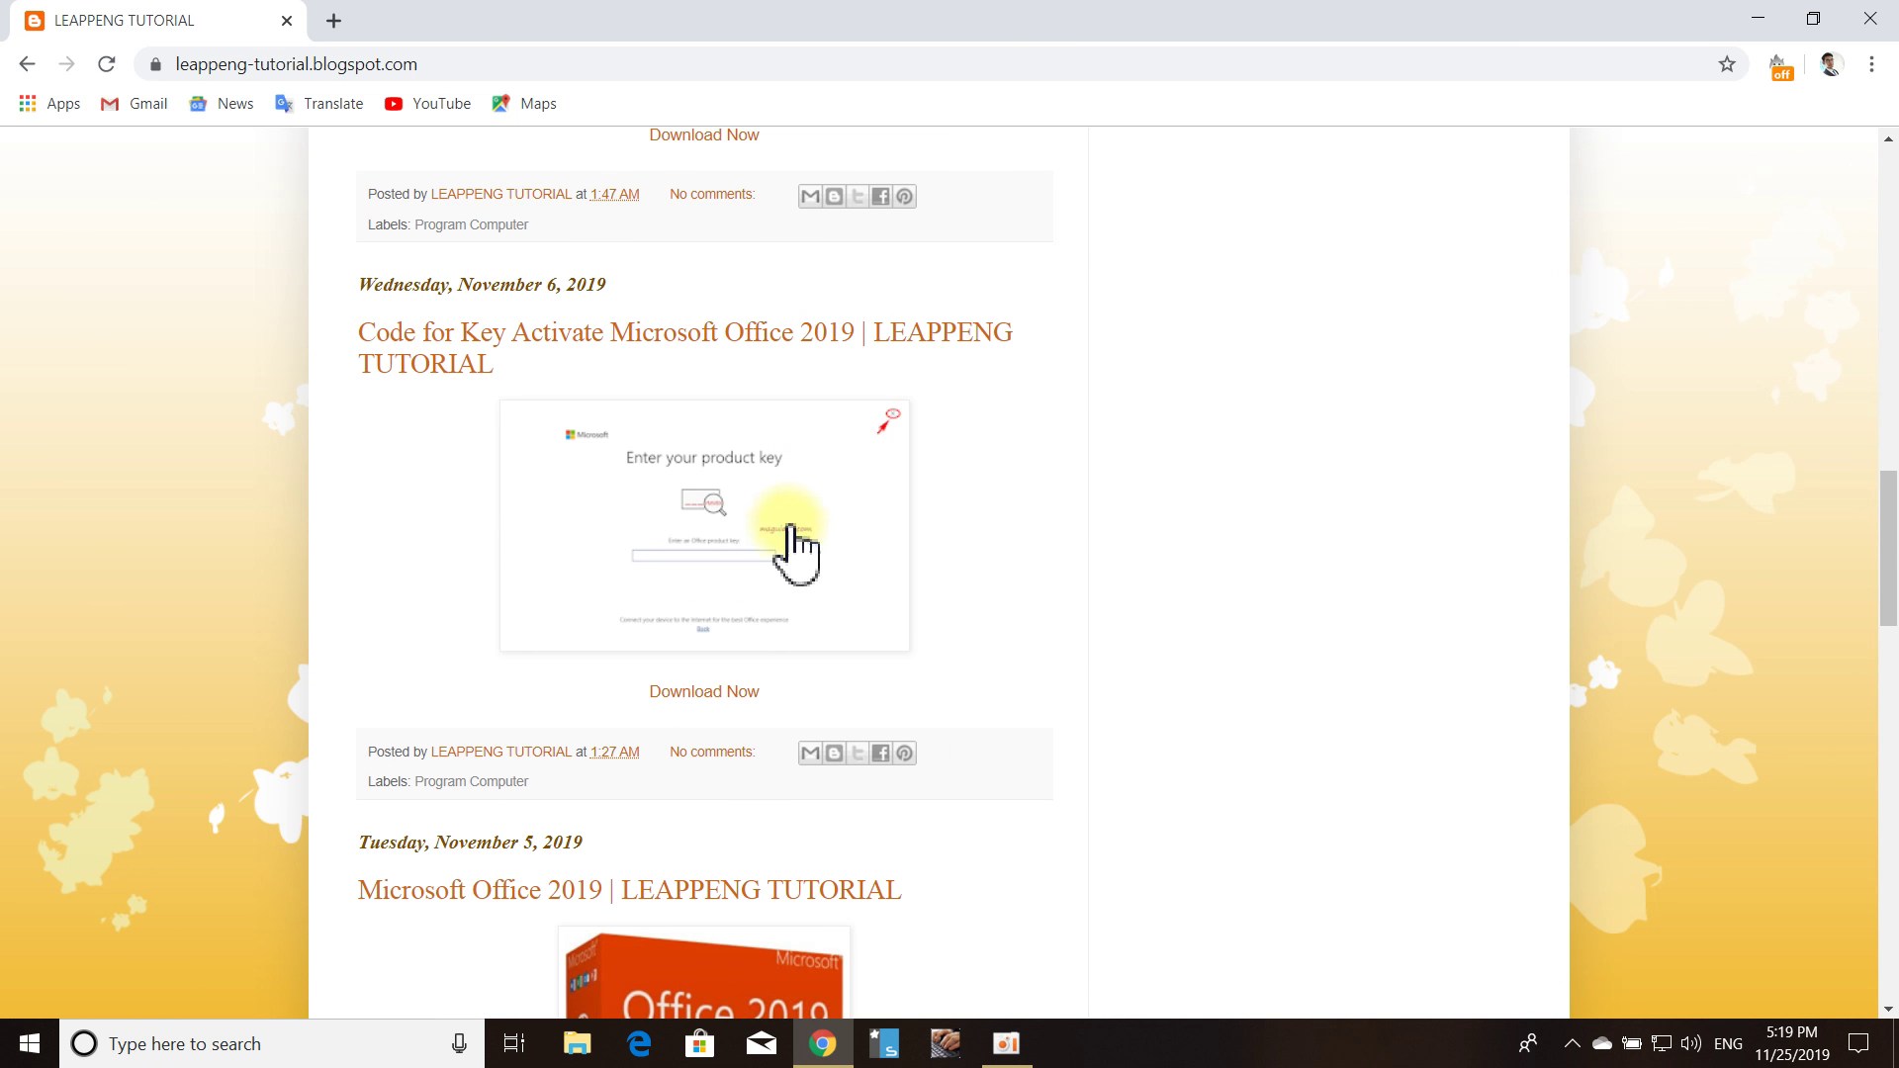
scroll(692, 405, down, 4)
scroll(727, 457, up, 16)
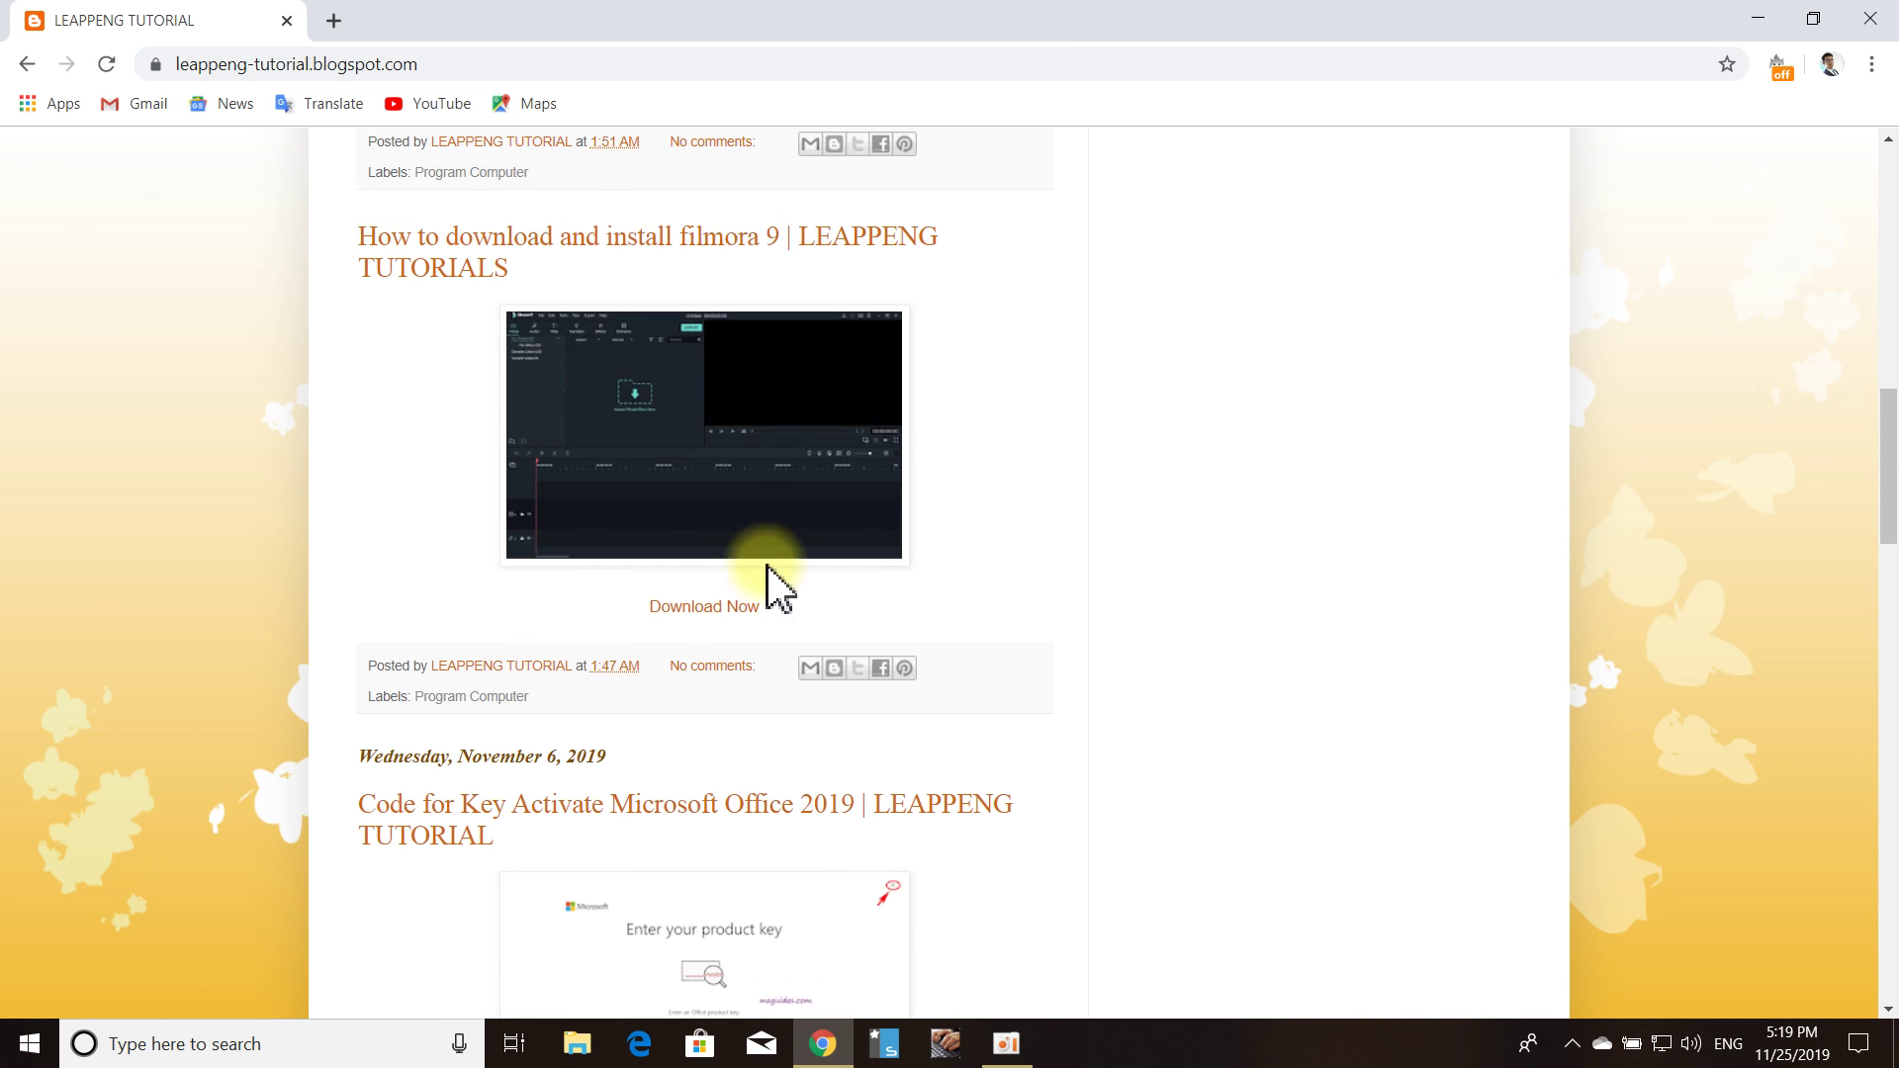
scroll(1059, 610, up, 4)
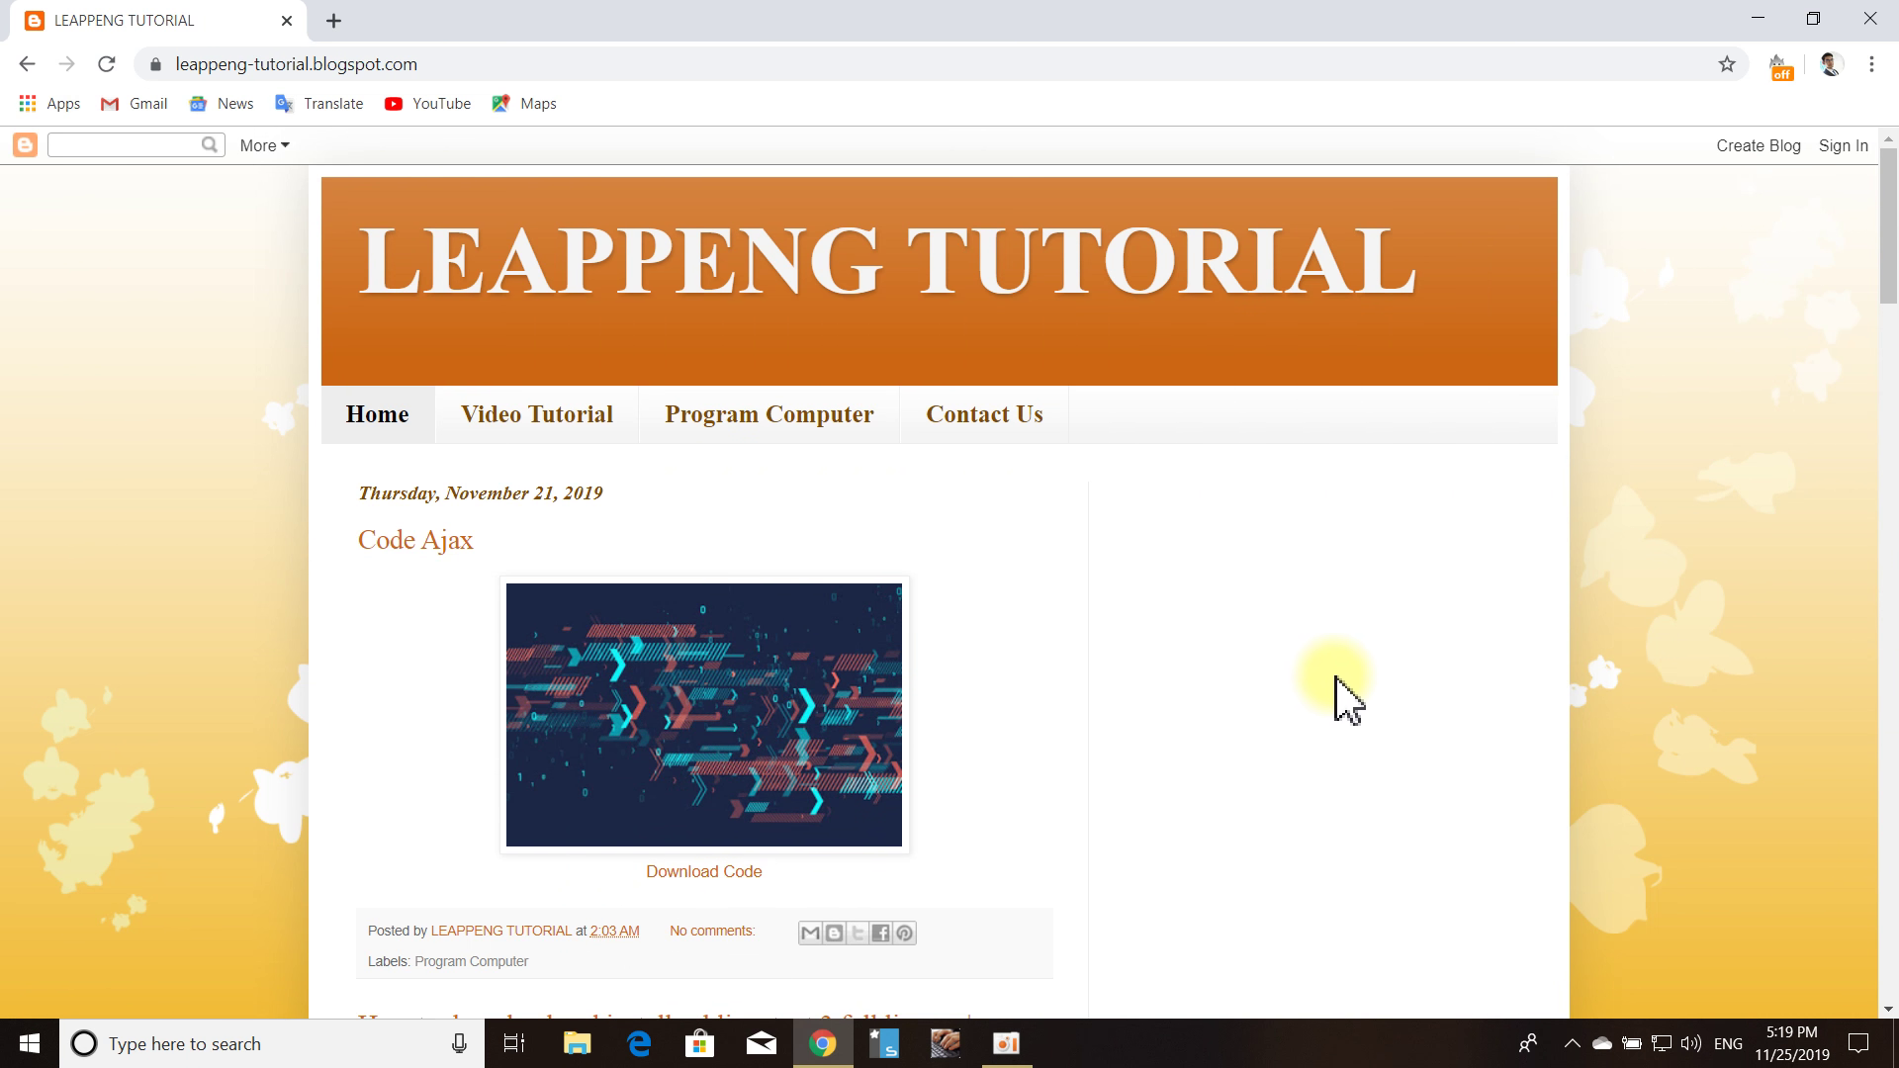
Look over the newest posts, page header and sidebar labels on the LEAPPENG TUTORIAL blog's home page.
scroll(1335, 683, down, 7)
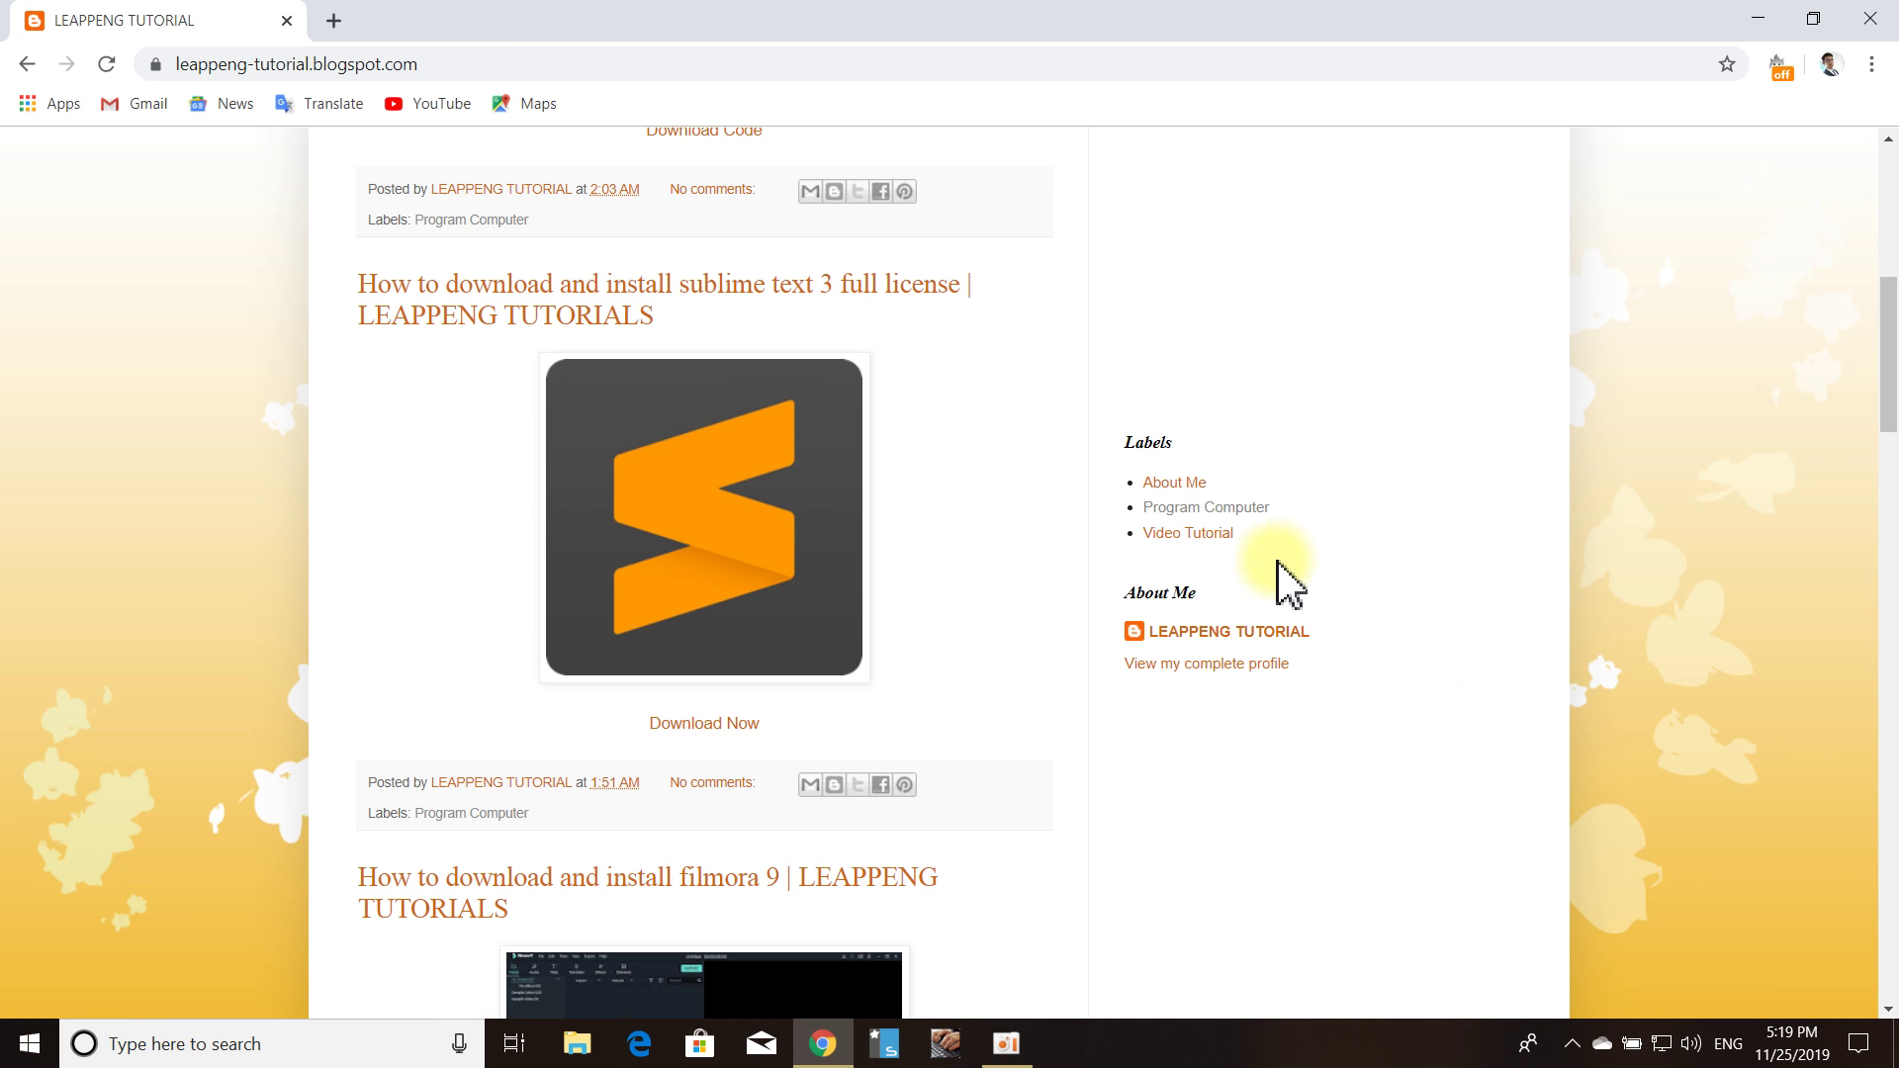
scroll(1271, 589, up, 6)
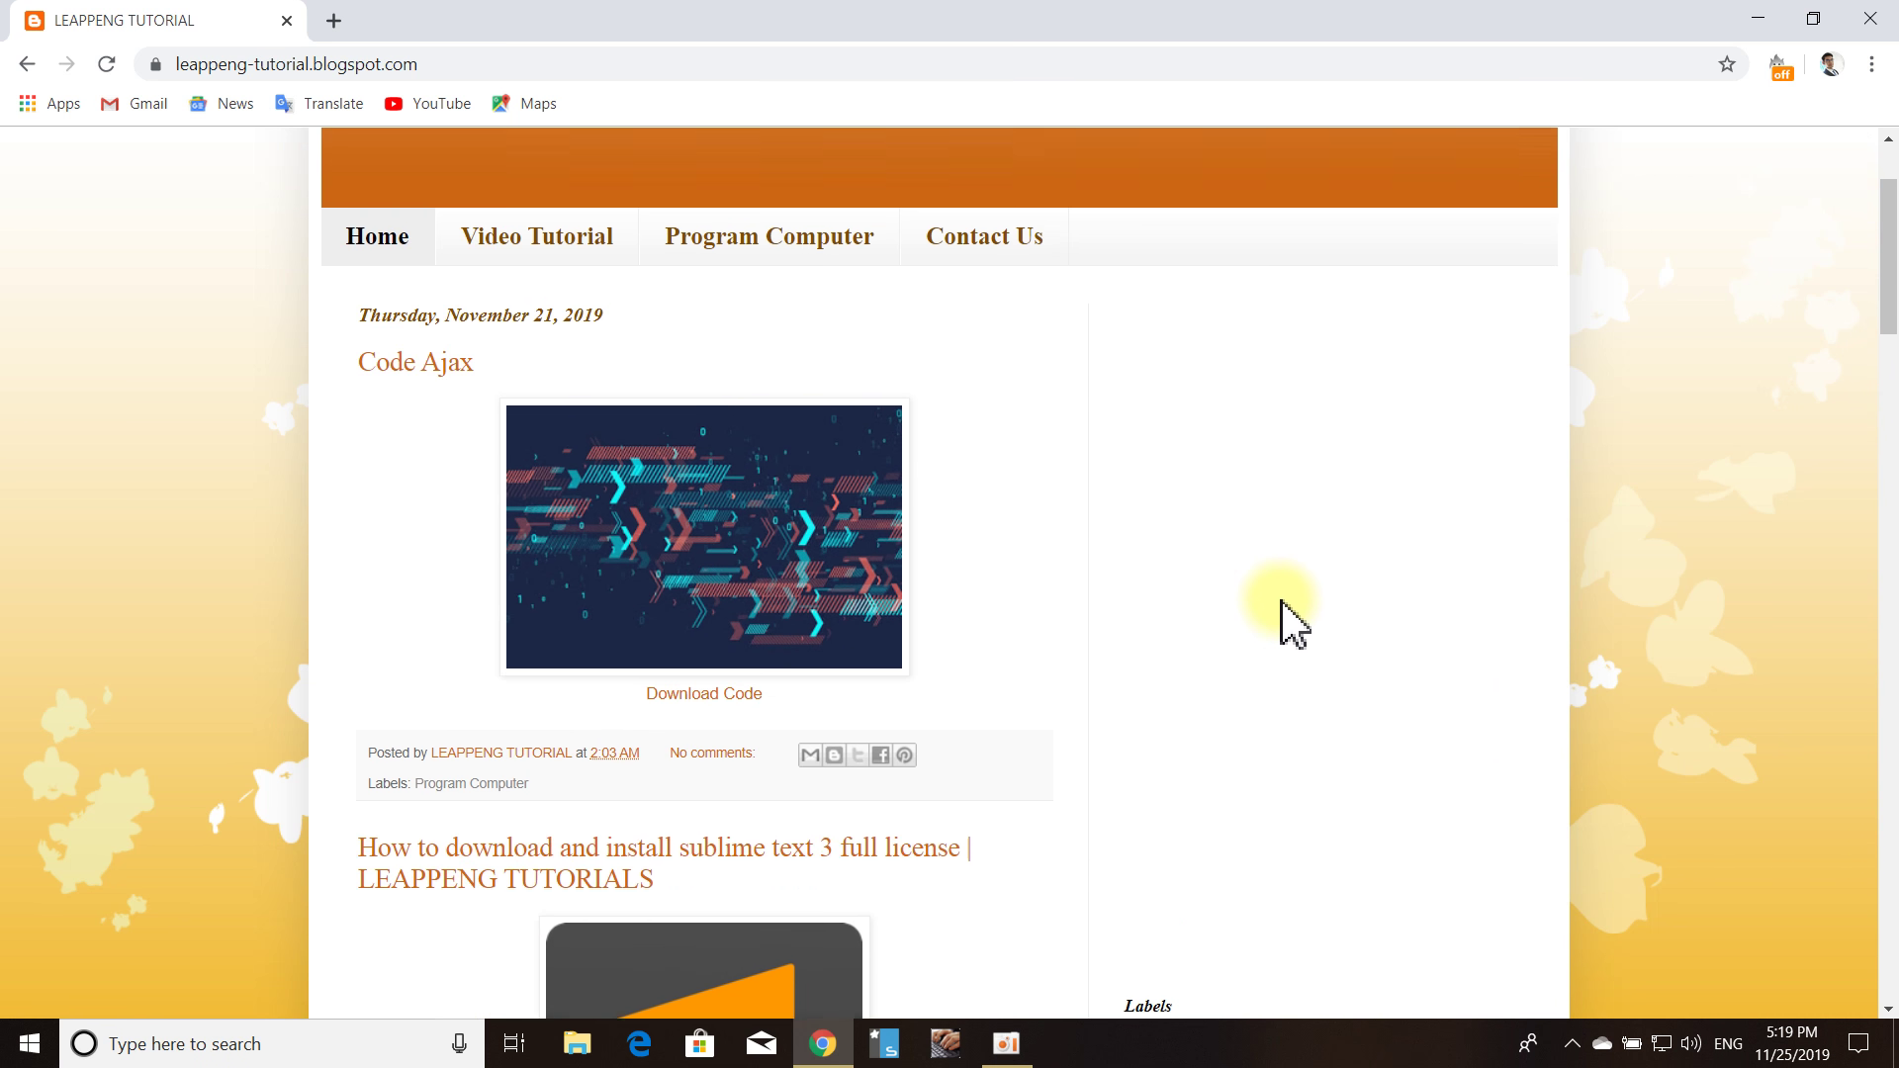
scroll(1286, 623, up, 2)
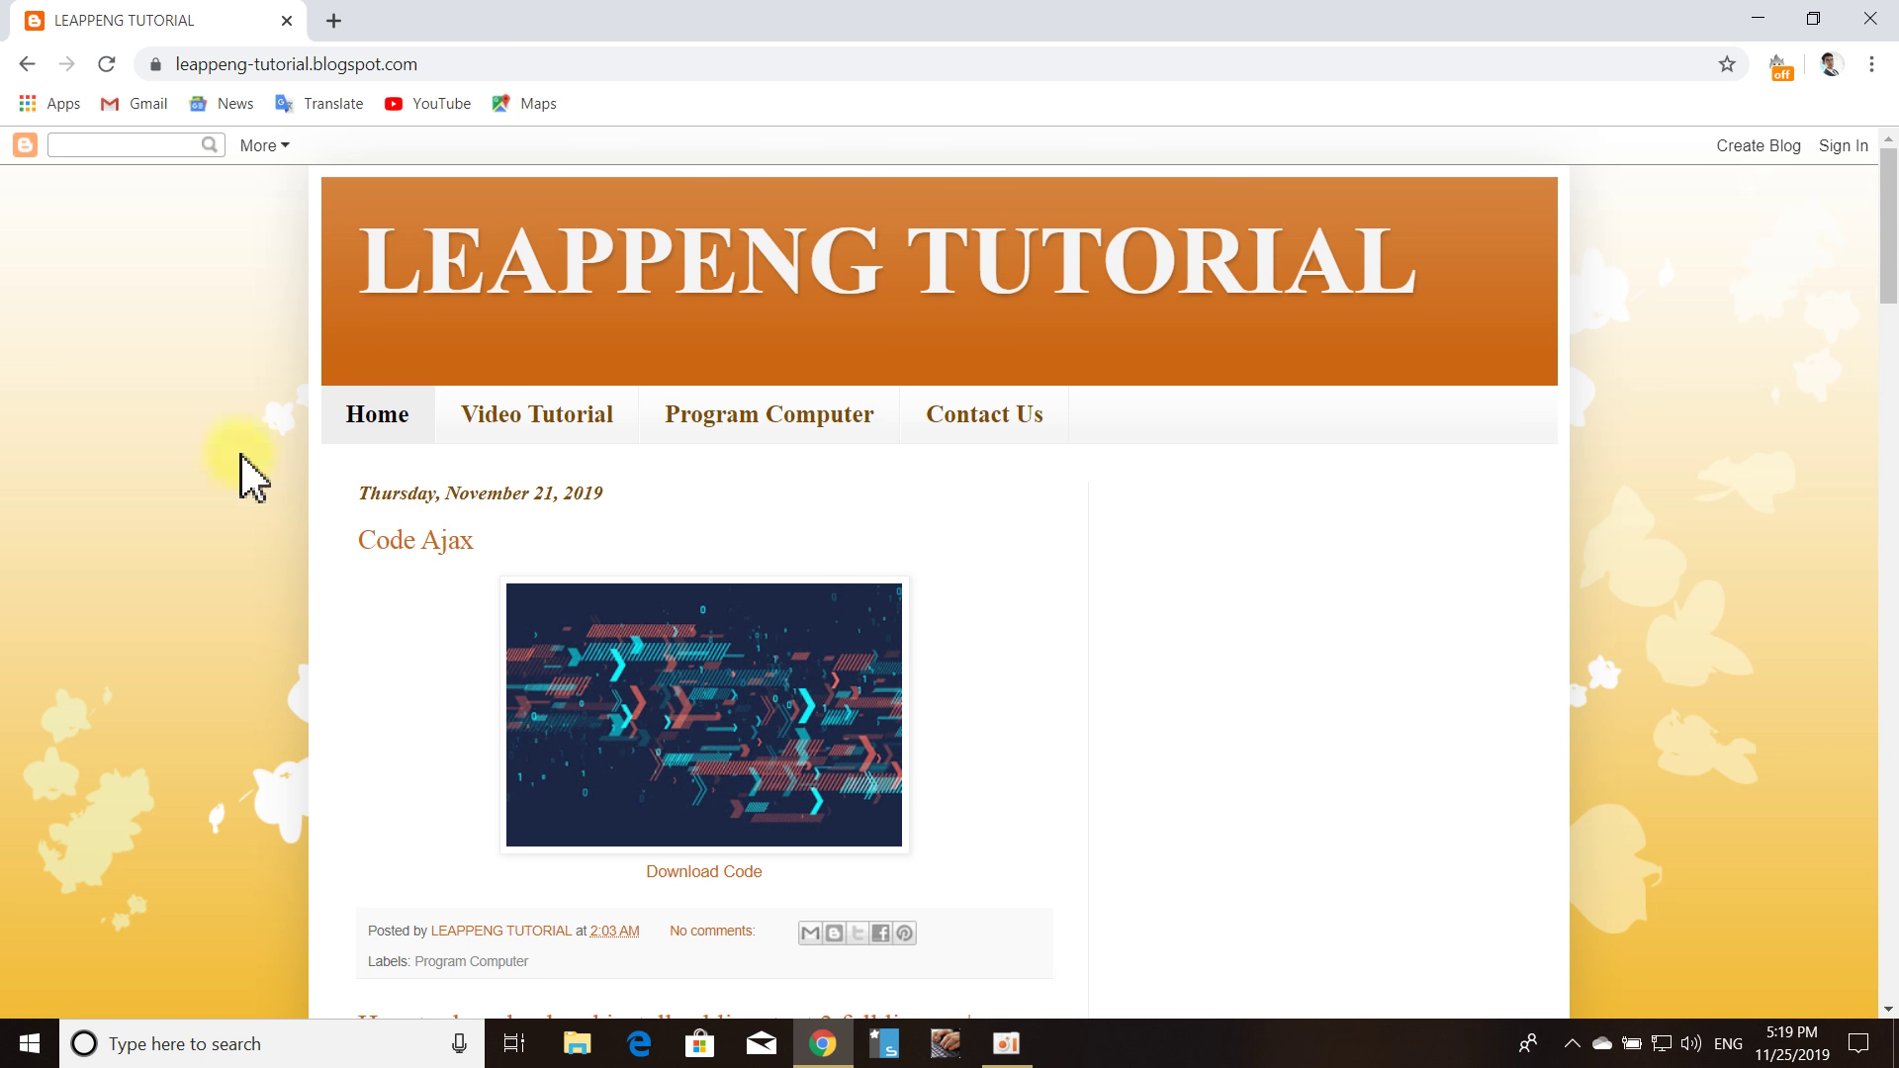
scroll(1543, 653, down, 5)
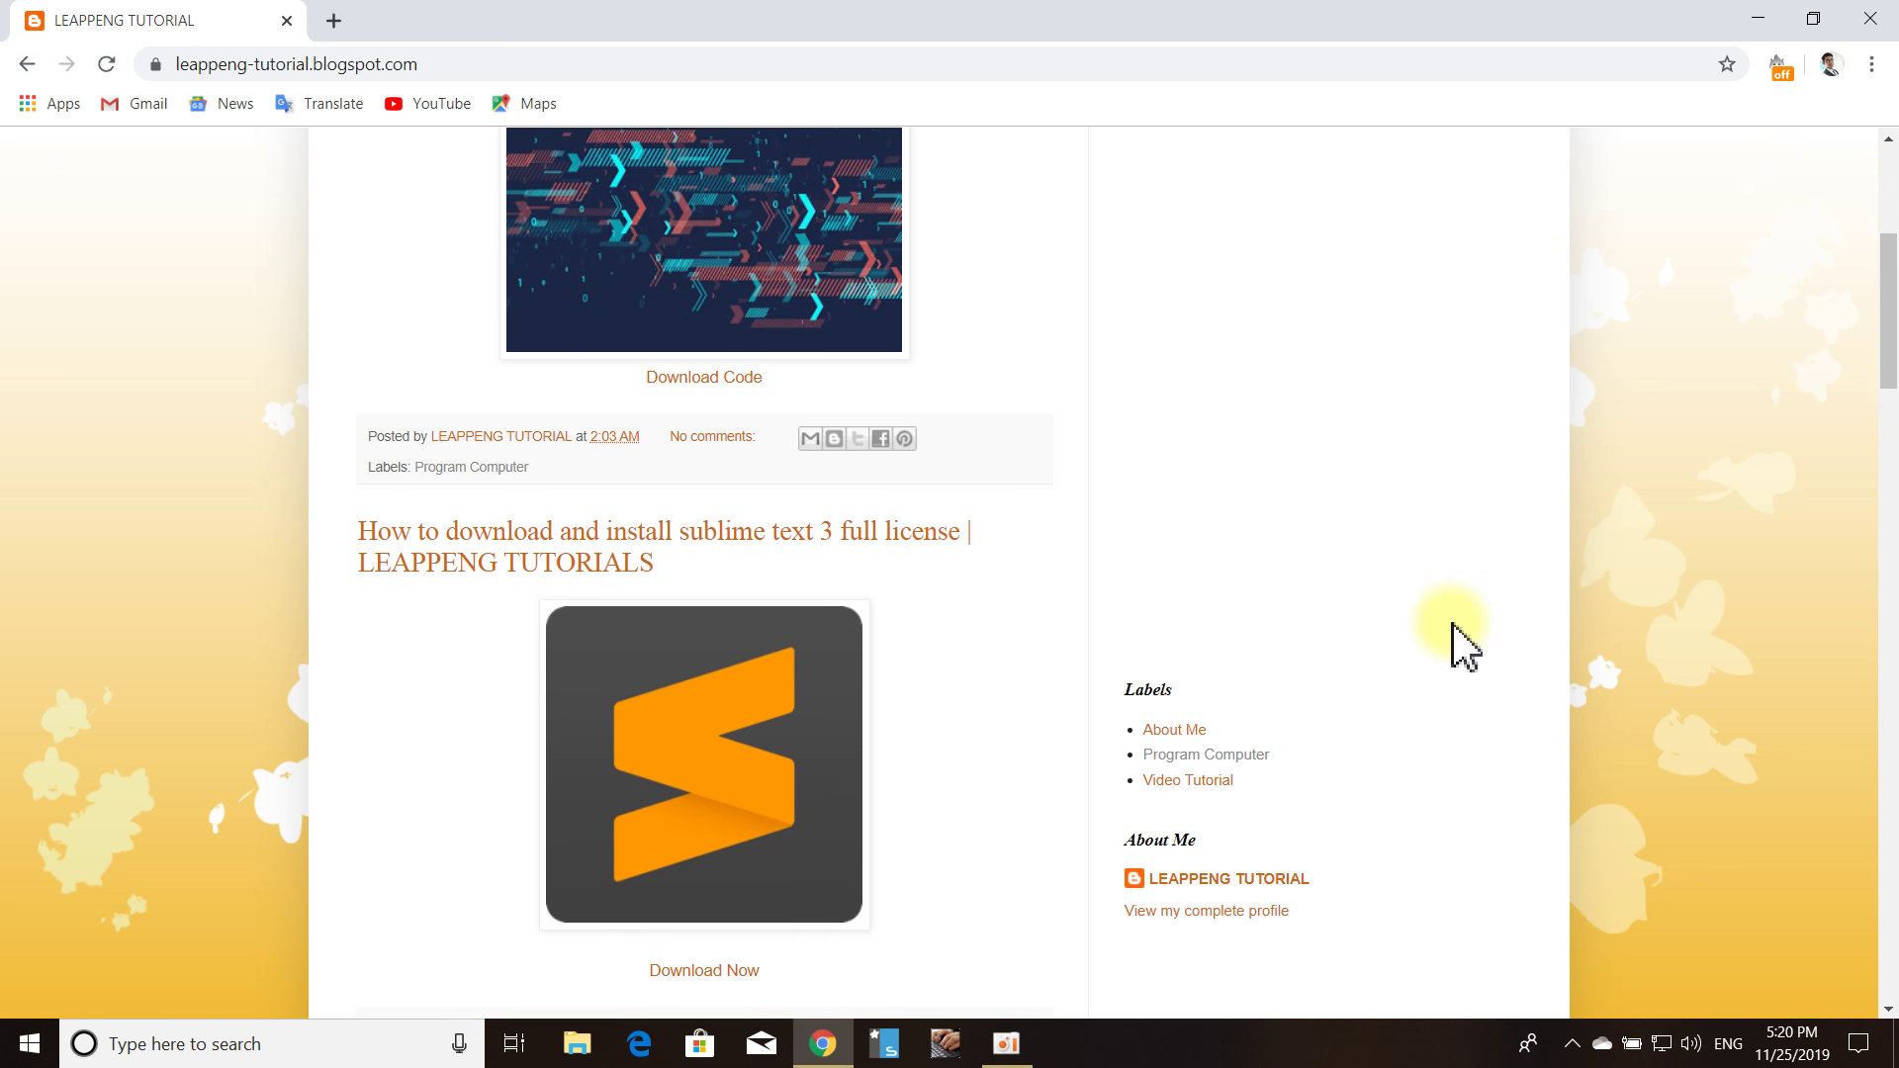
scroll(1454, 644, up, 4)
scroll(1342, 638, up, 2)
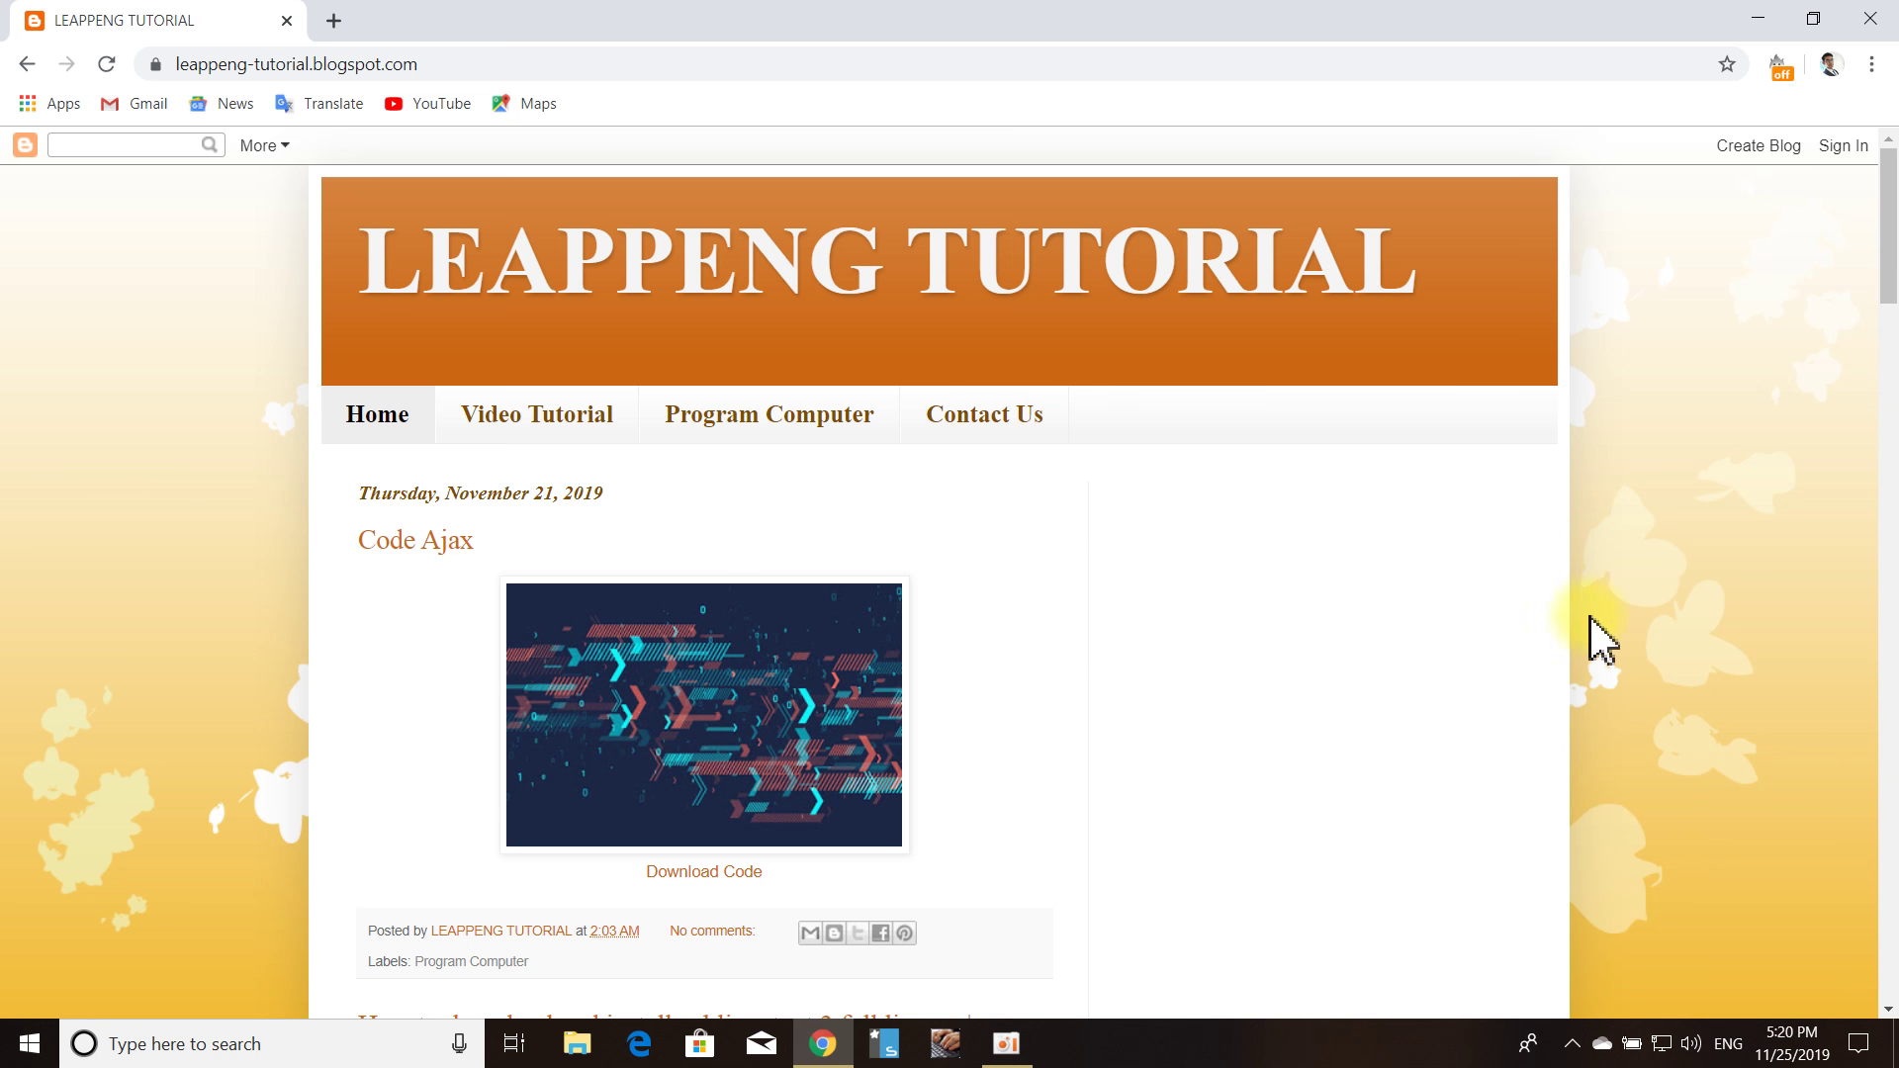
scroll(1713, 573, down, 6)
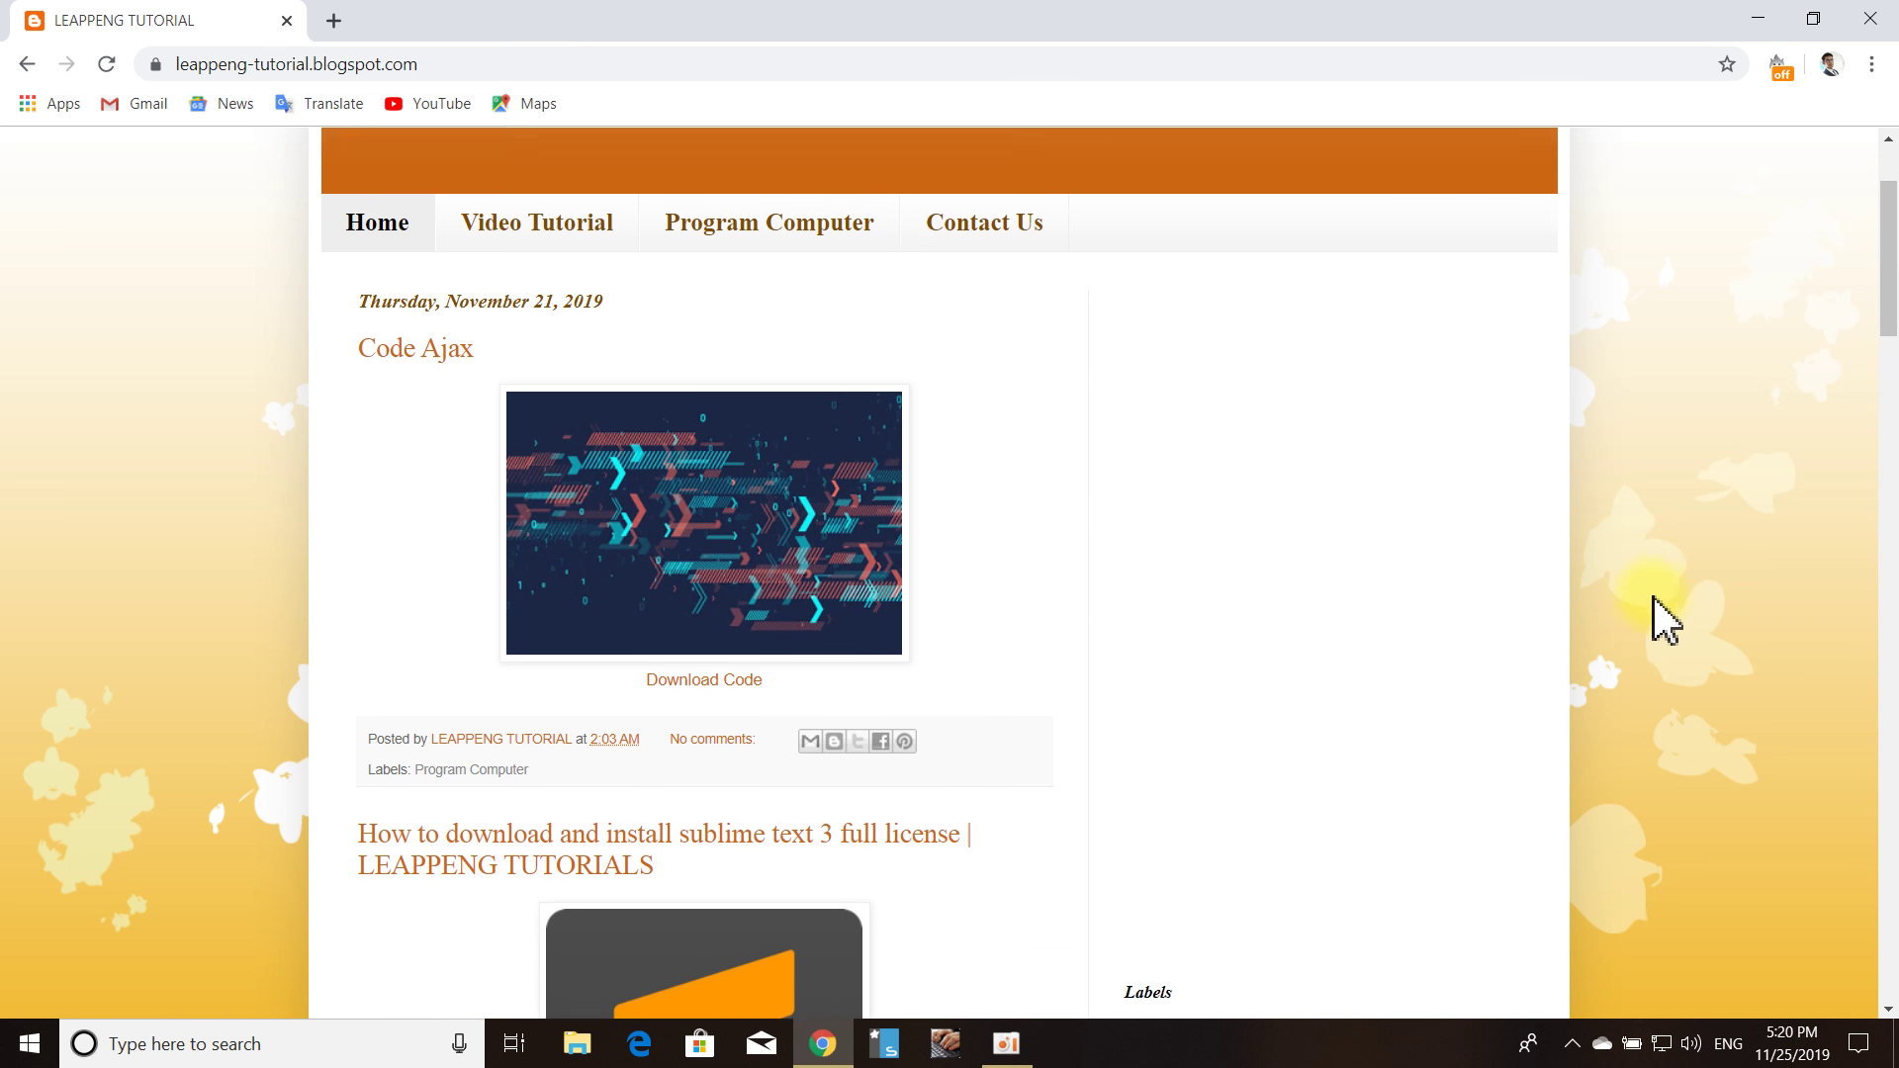
scroll(1617, 609, down, 3)
scroll(1569, 627, up, 9)
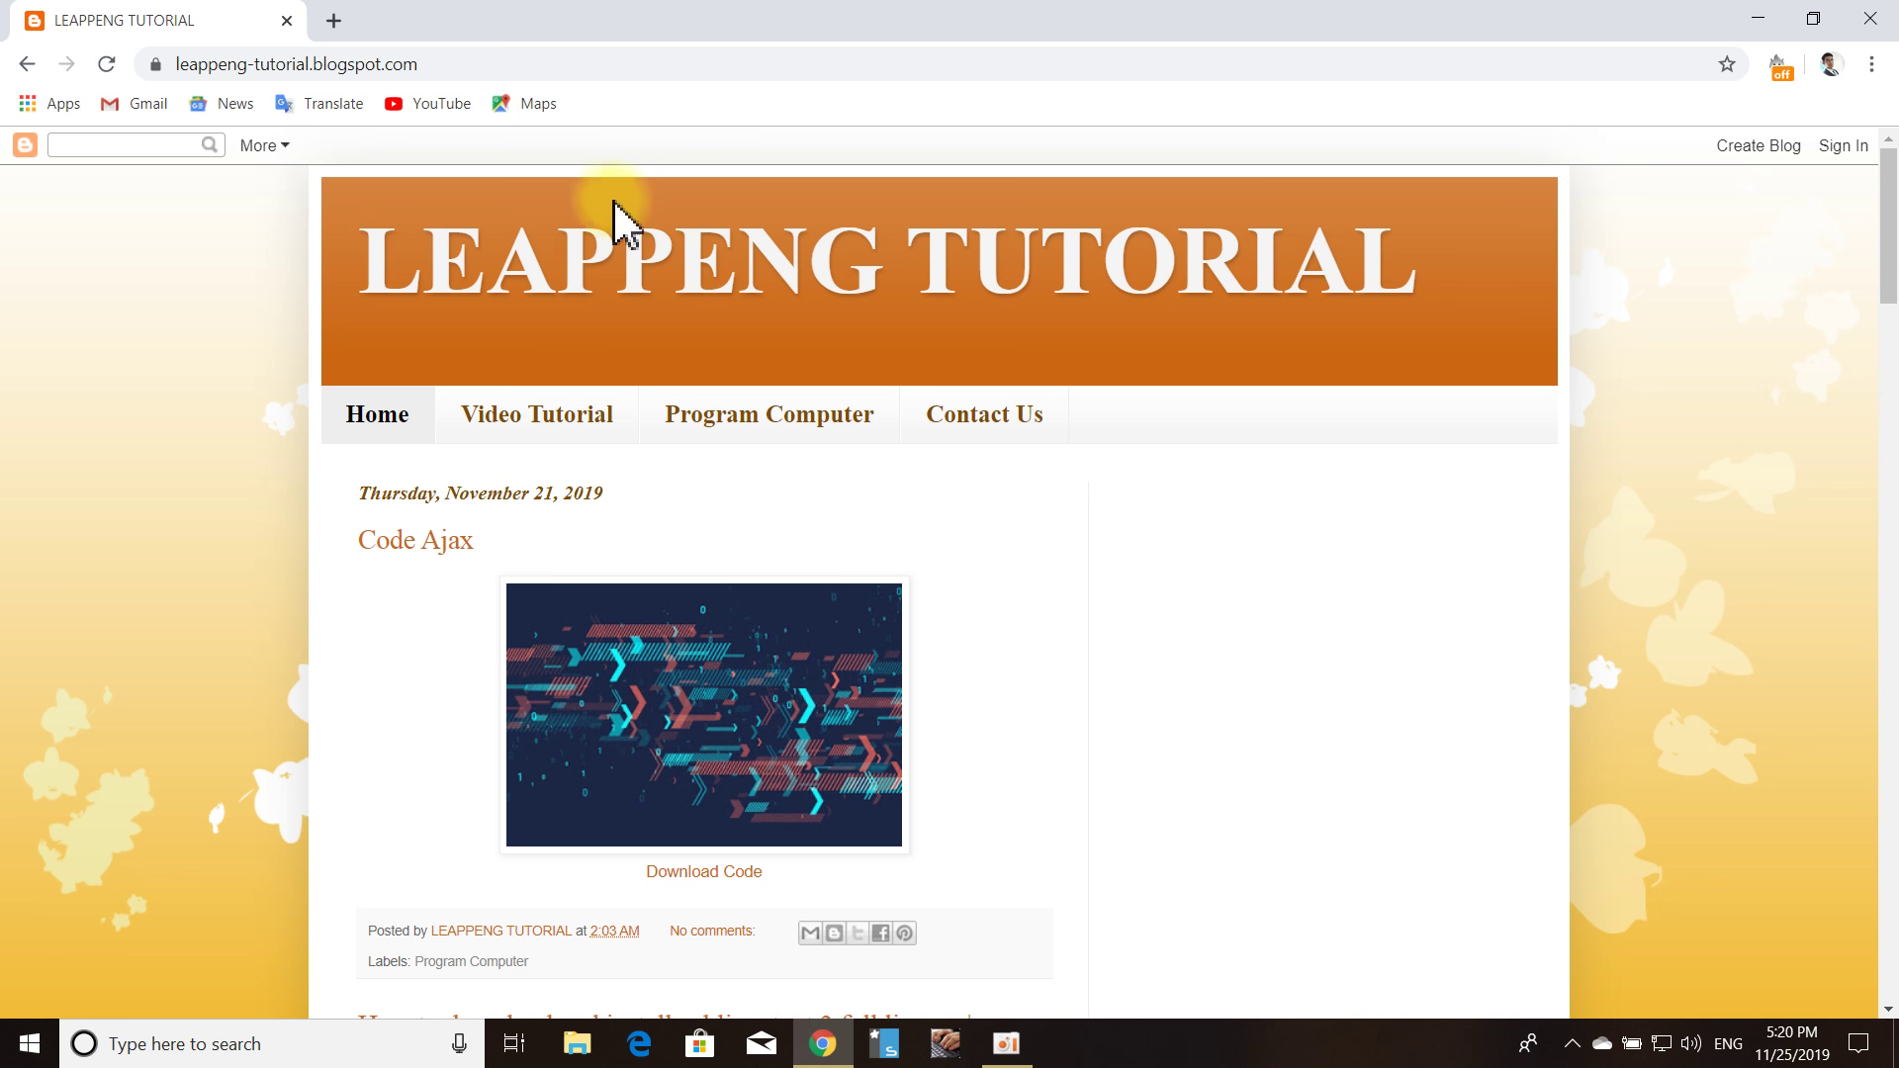
scroll(1005, 395, down, 5)
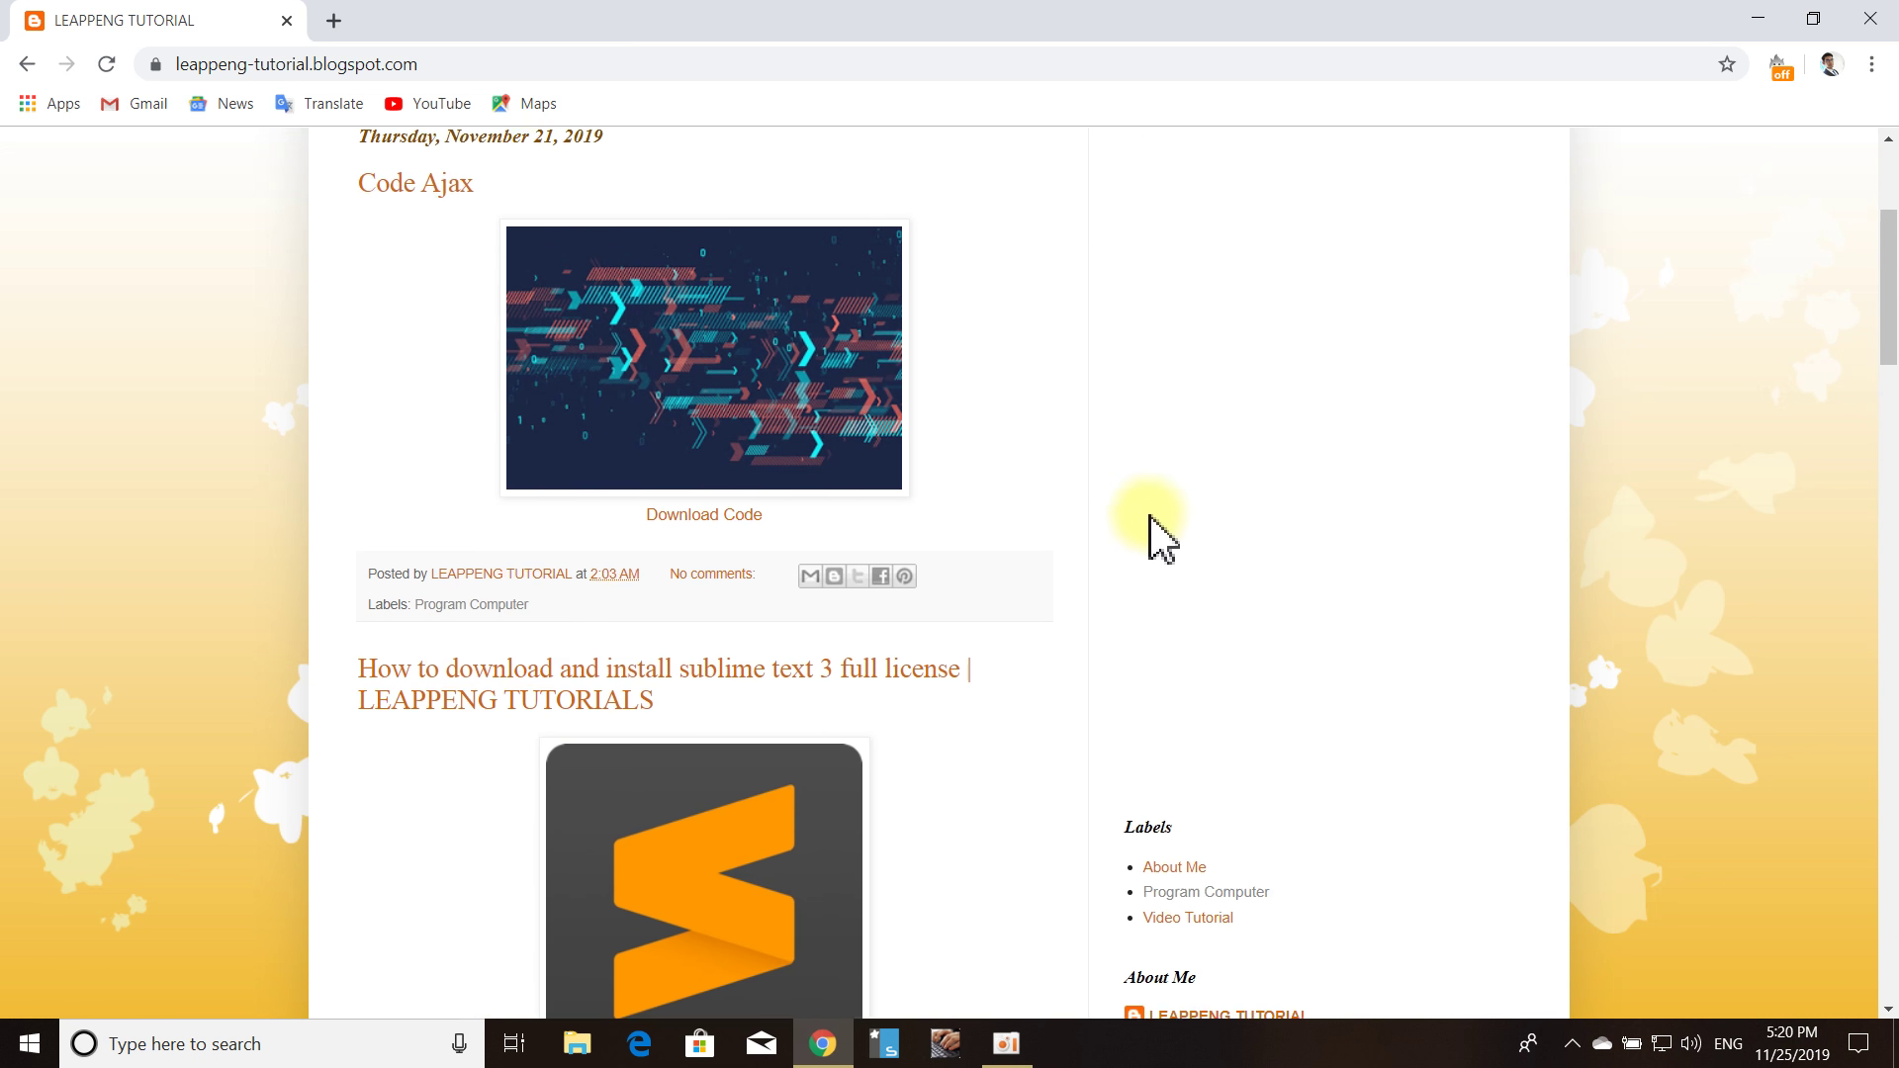
scroll(1543, 465, up, 5)
Minimize the Chrome window to show the desktop and refresh the desktop several times.
click(1753, 24)
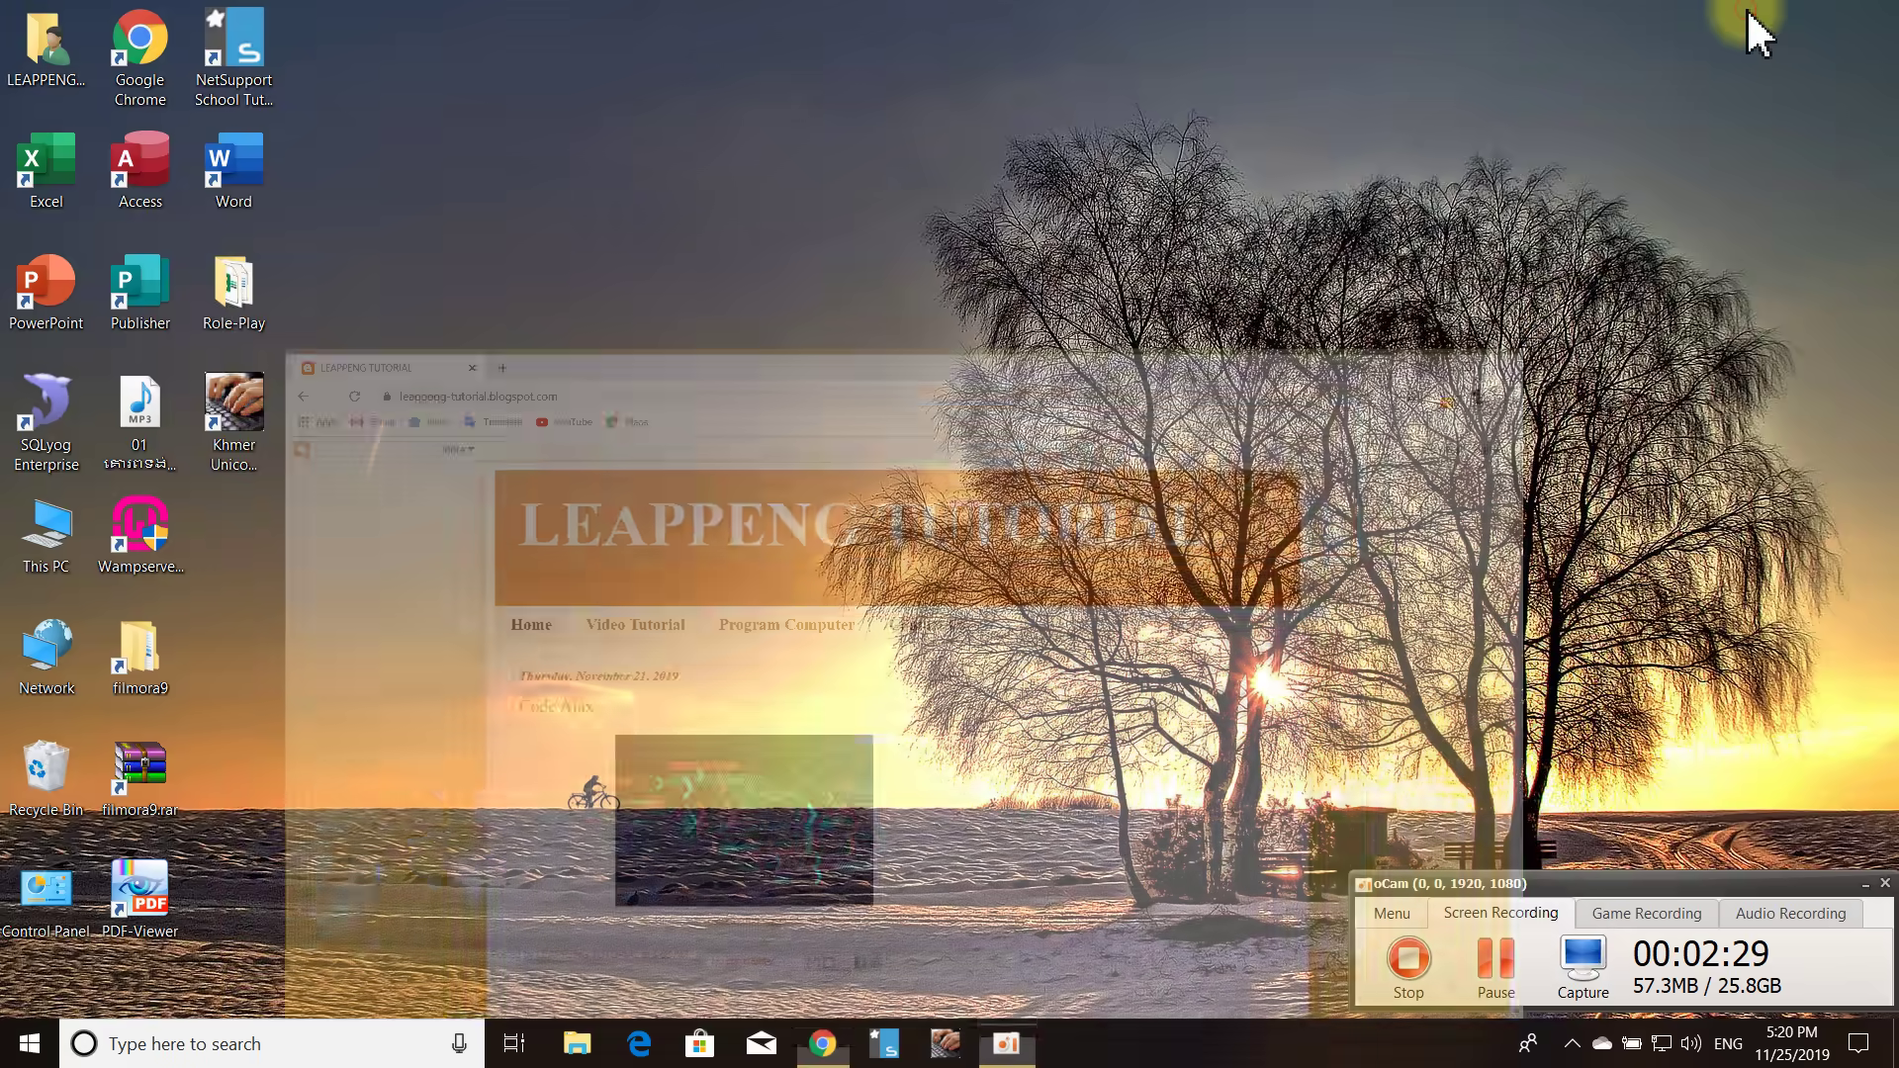
right_click(831, 384)
click(895, 457)
right_click(611, 287)
click(663, 360)
right_click(578, 254)
click(636, 331)
right_click(609, 285)
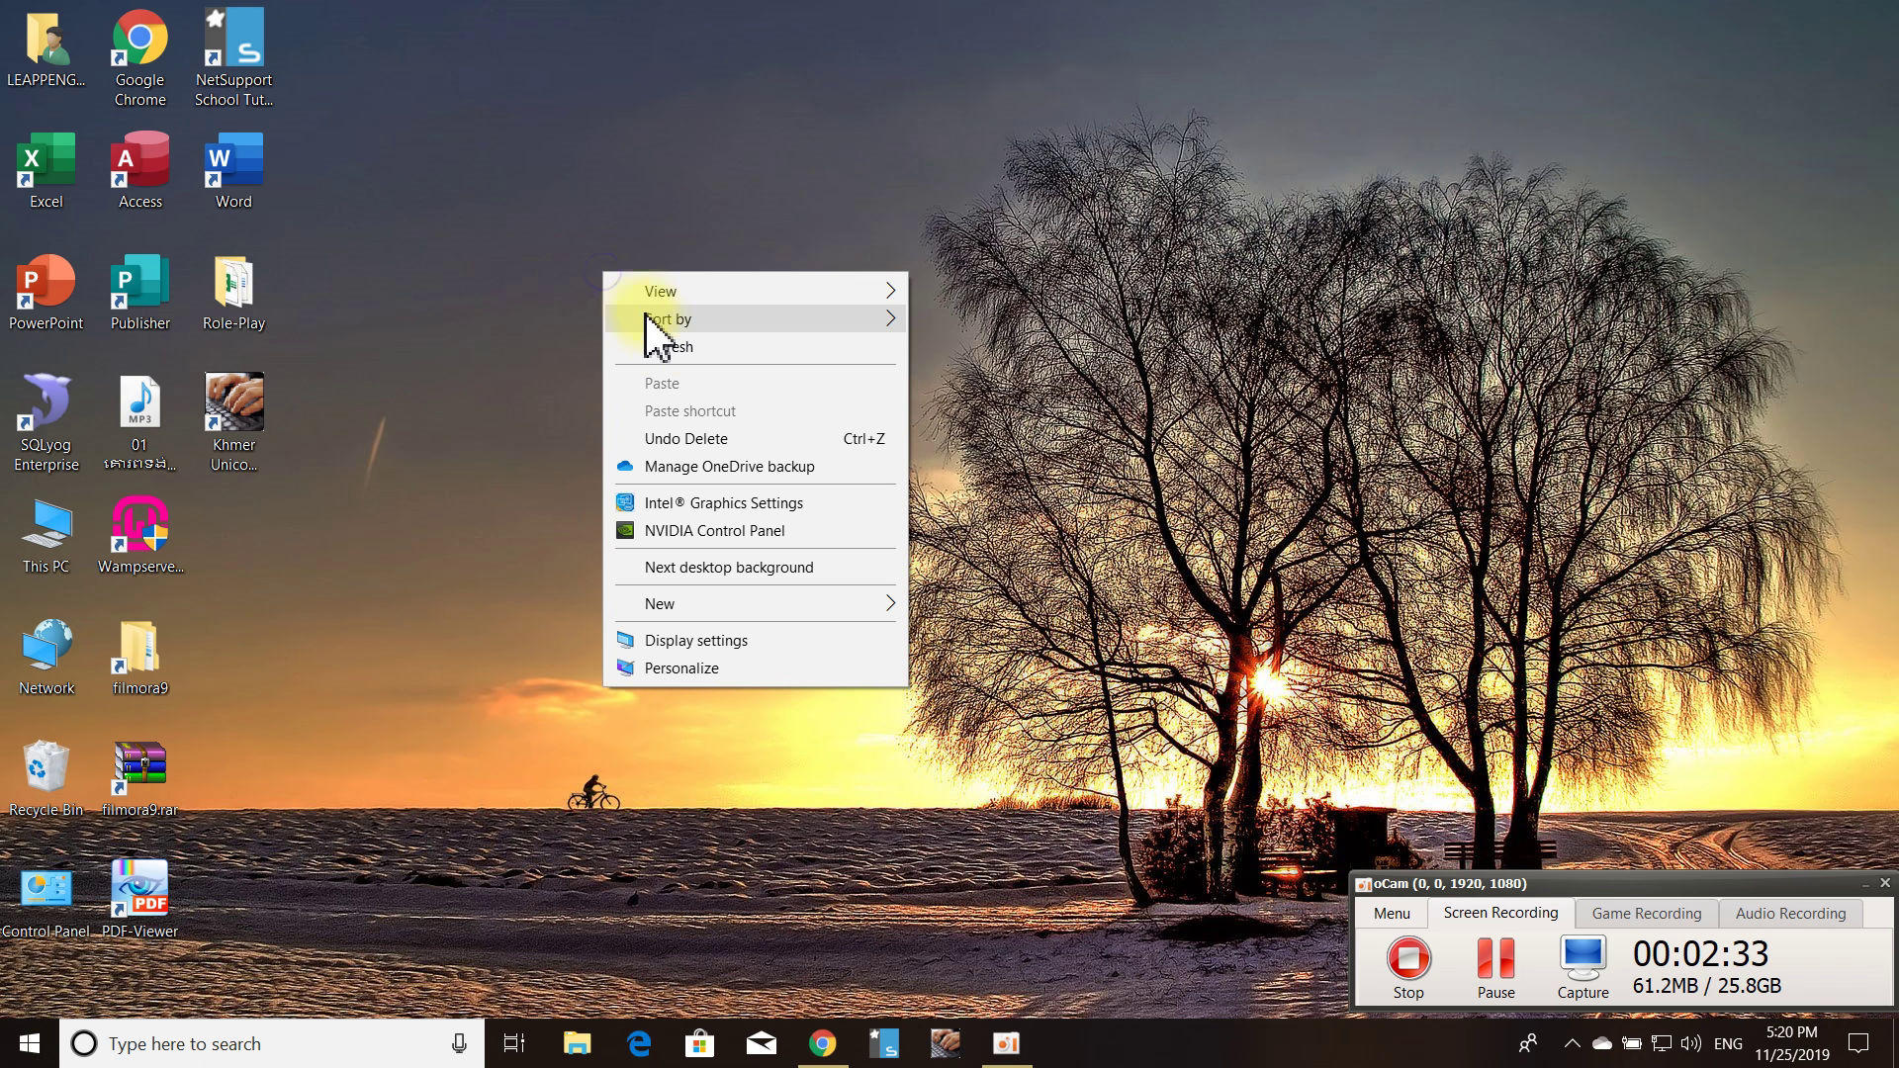
click(666, 347)
right_click(530, 306)
click(589, 382)
right_click(554, 344)
click(614, 420)
right_click(540, 408)
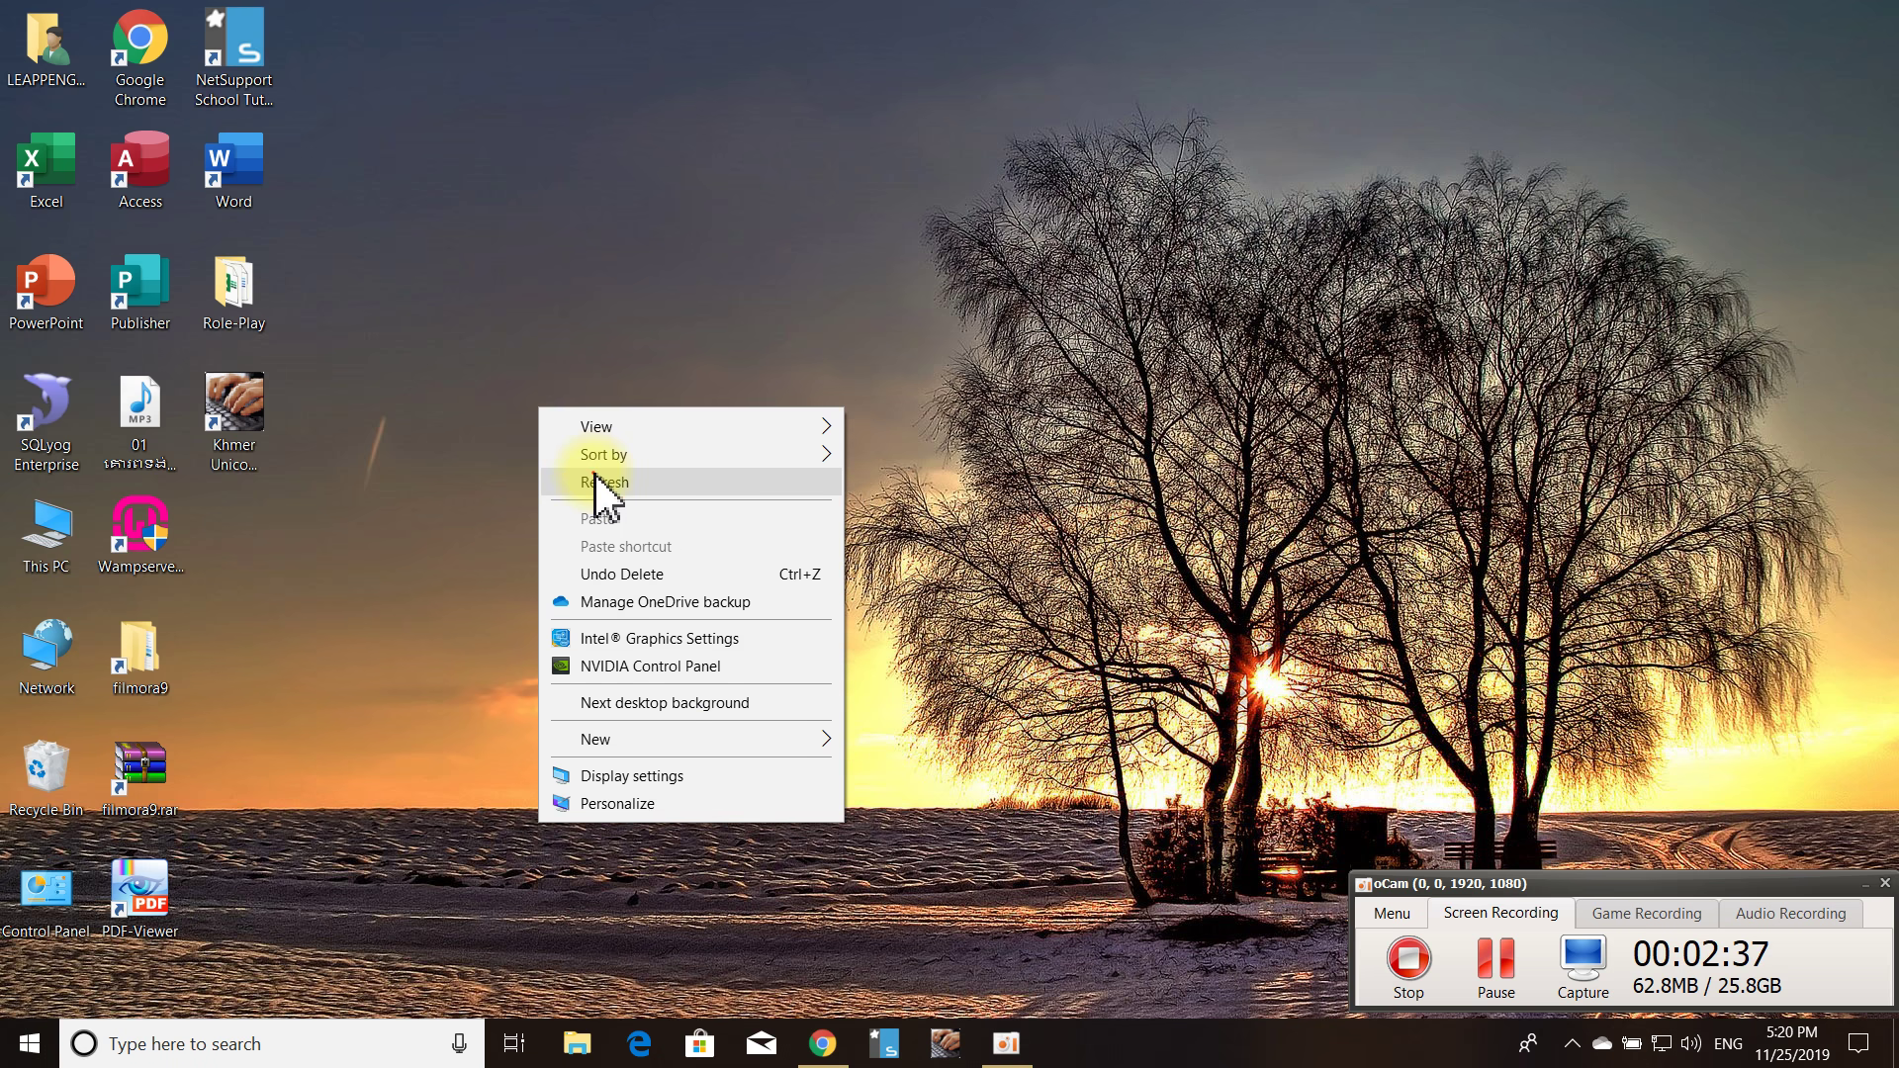
click(594, 483)
right_click(595, 465)
click(665, 539)
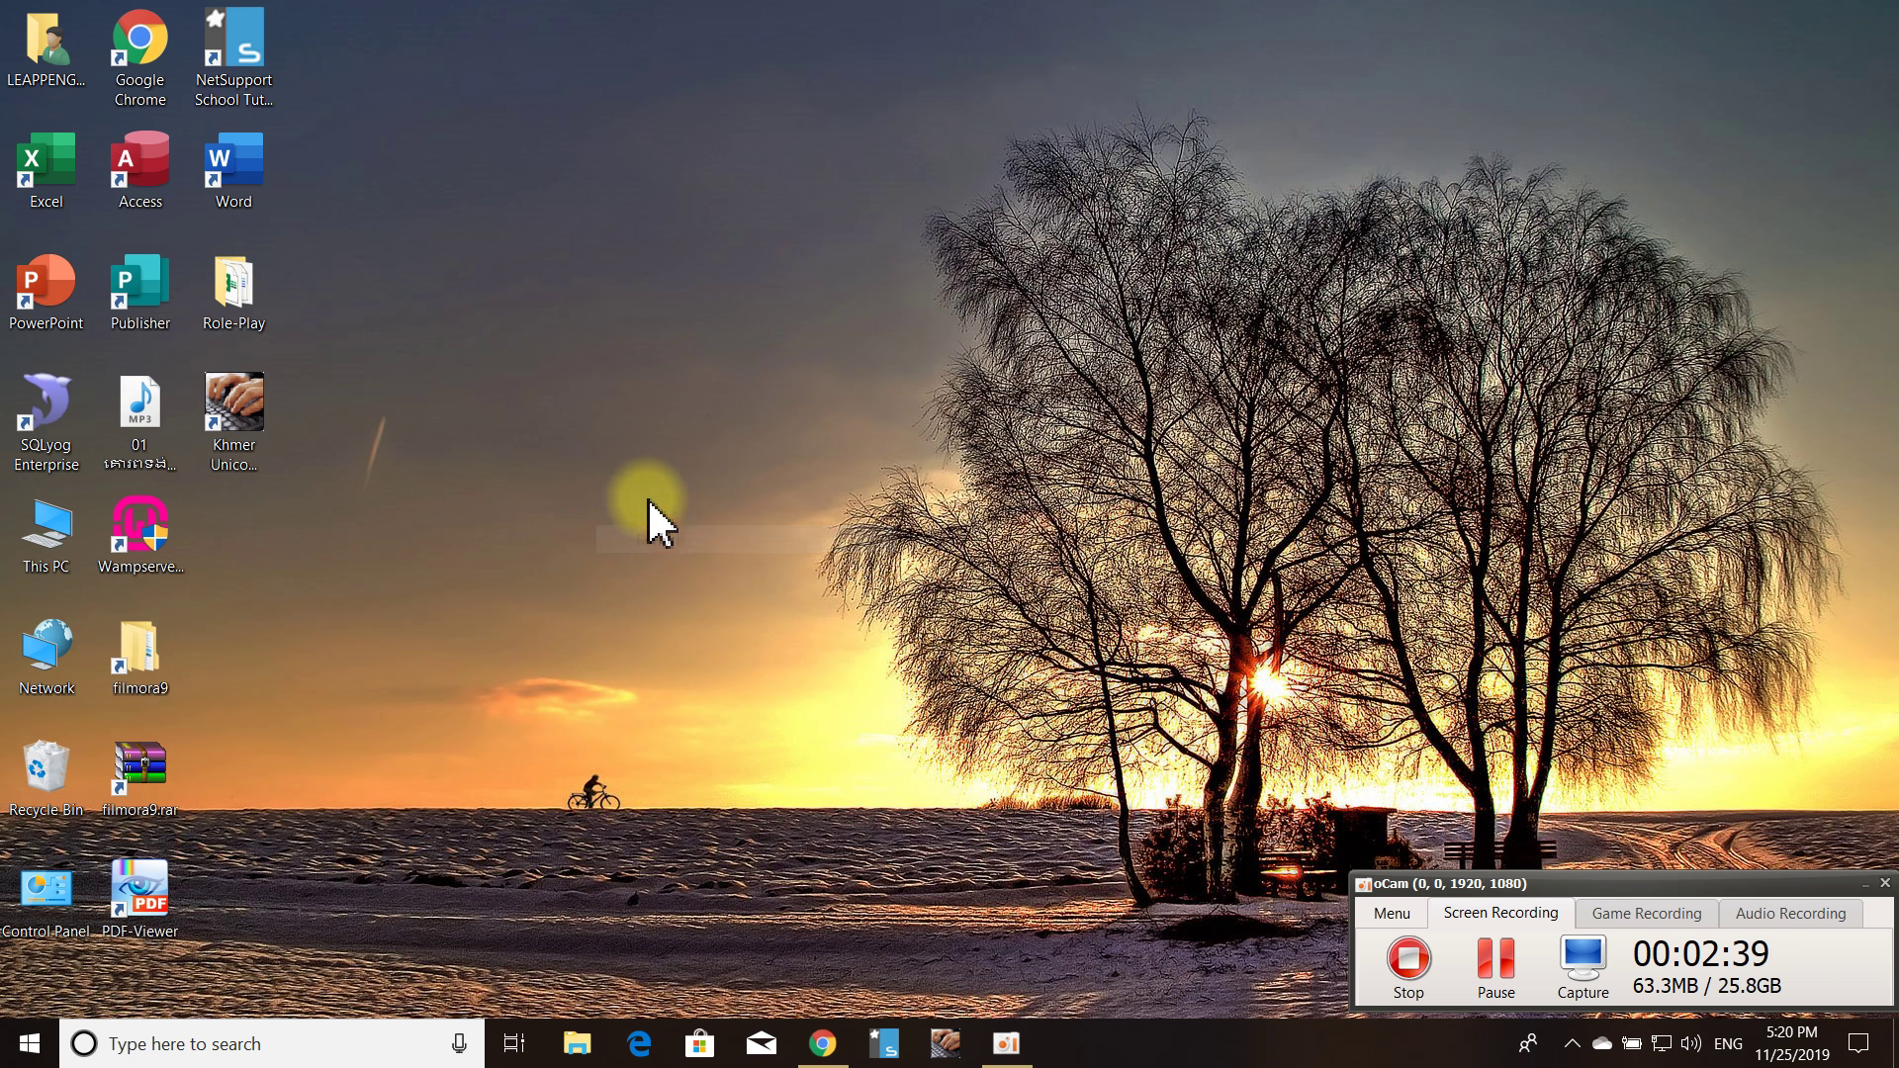
right_click(603, 372)
click(660, 448)
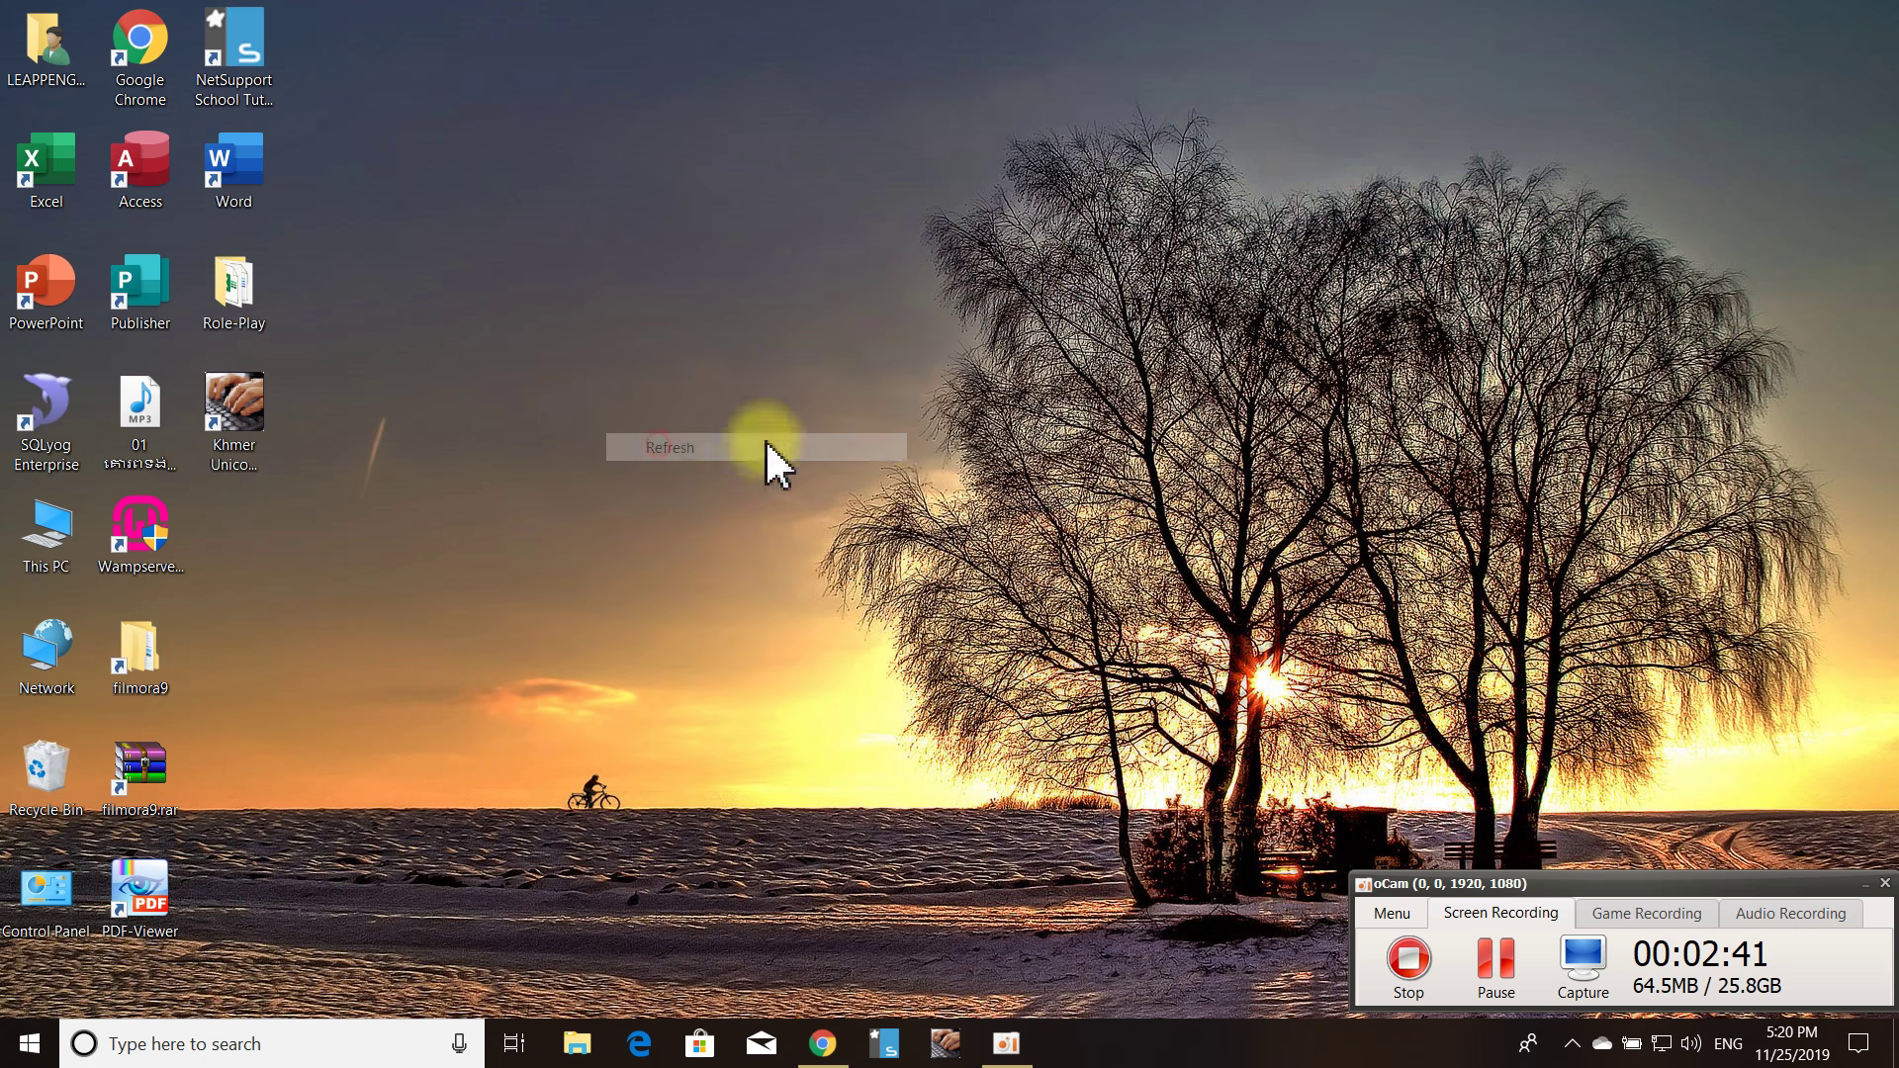
right_click(797, 479)
click(853, 539)
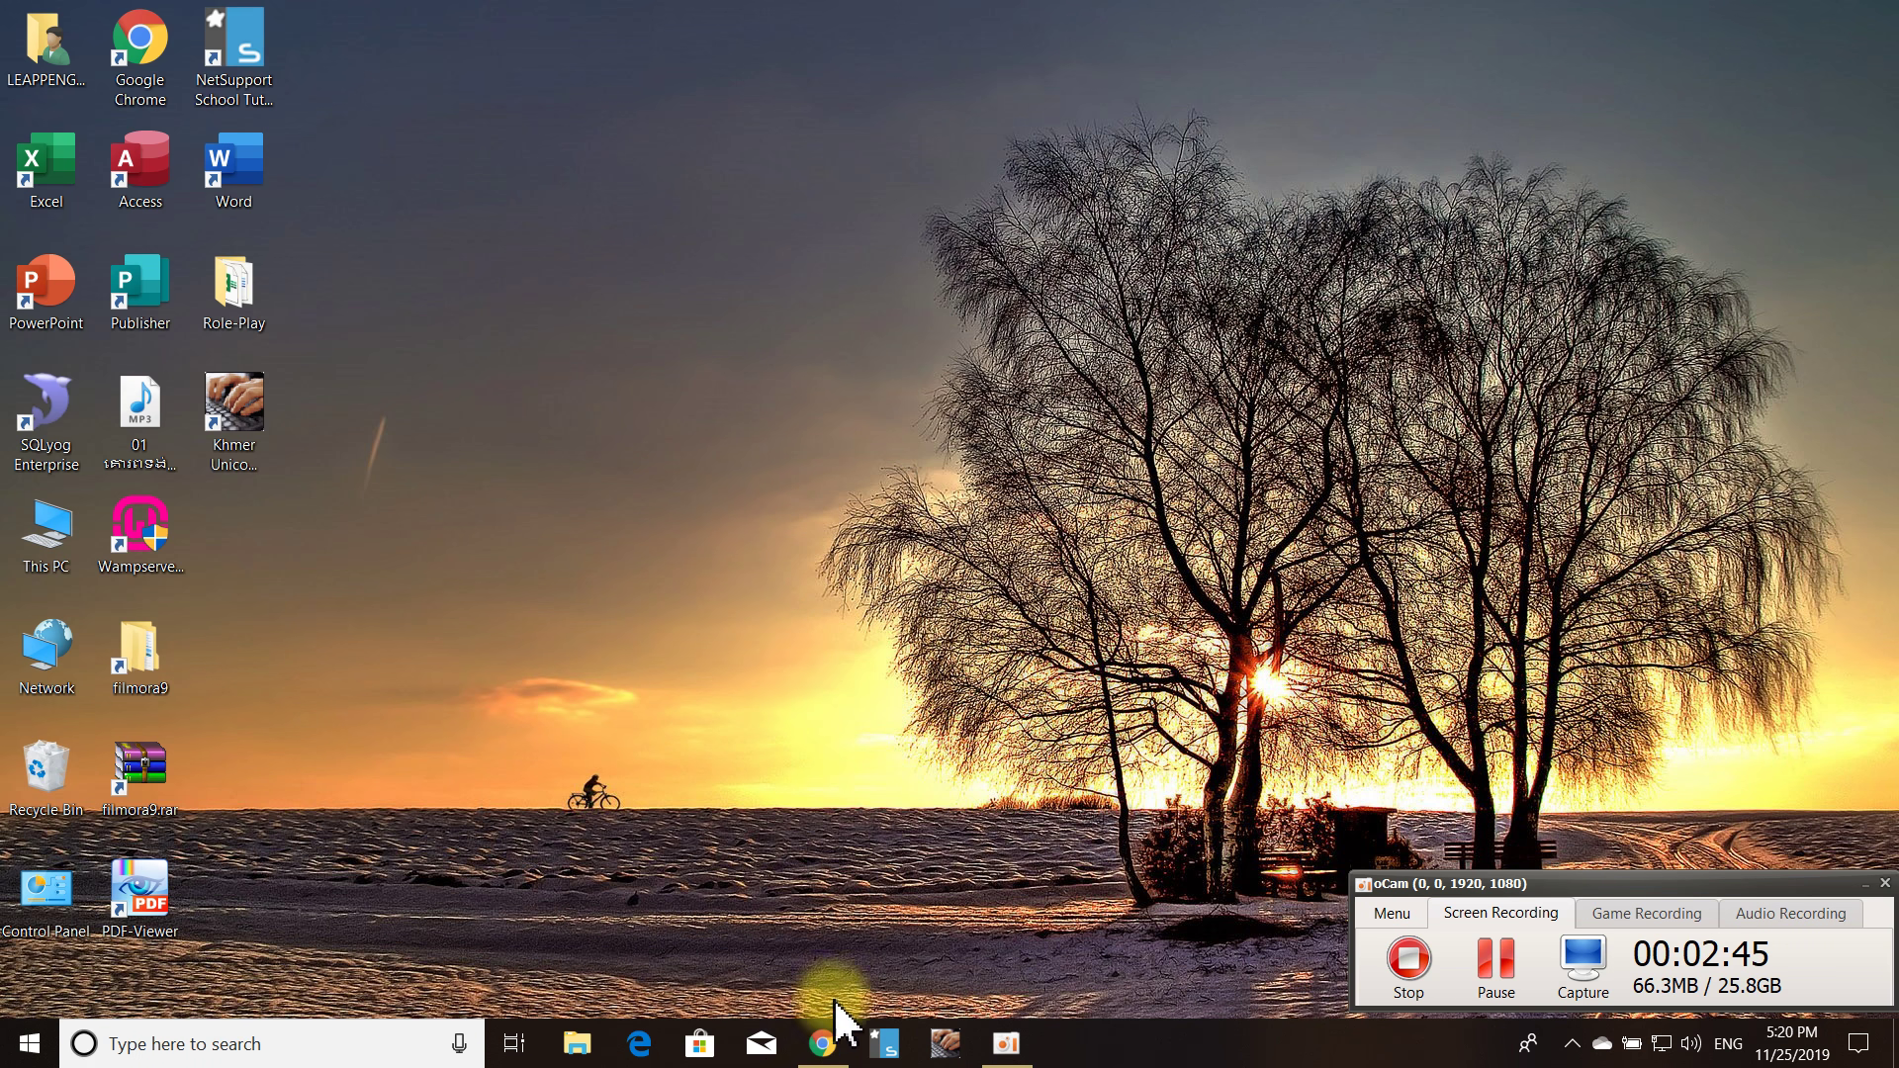
Restore and close the Chrome window with the blog, and refresh the desktop again.
click(823, 1043)
click(1874, 15)
right_click(1041, 242)
click(1124, 326)
right_click(673, 251)
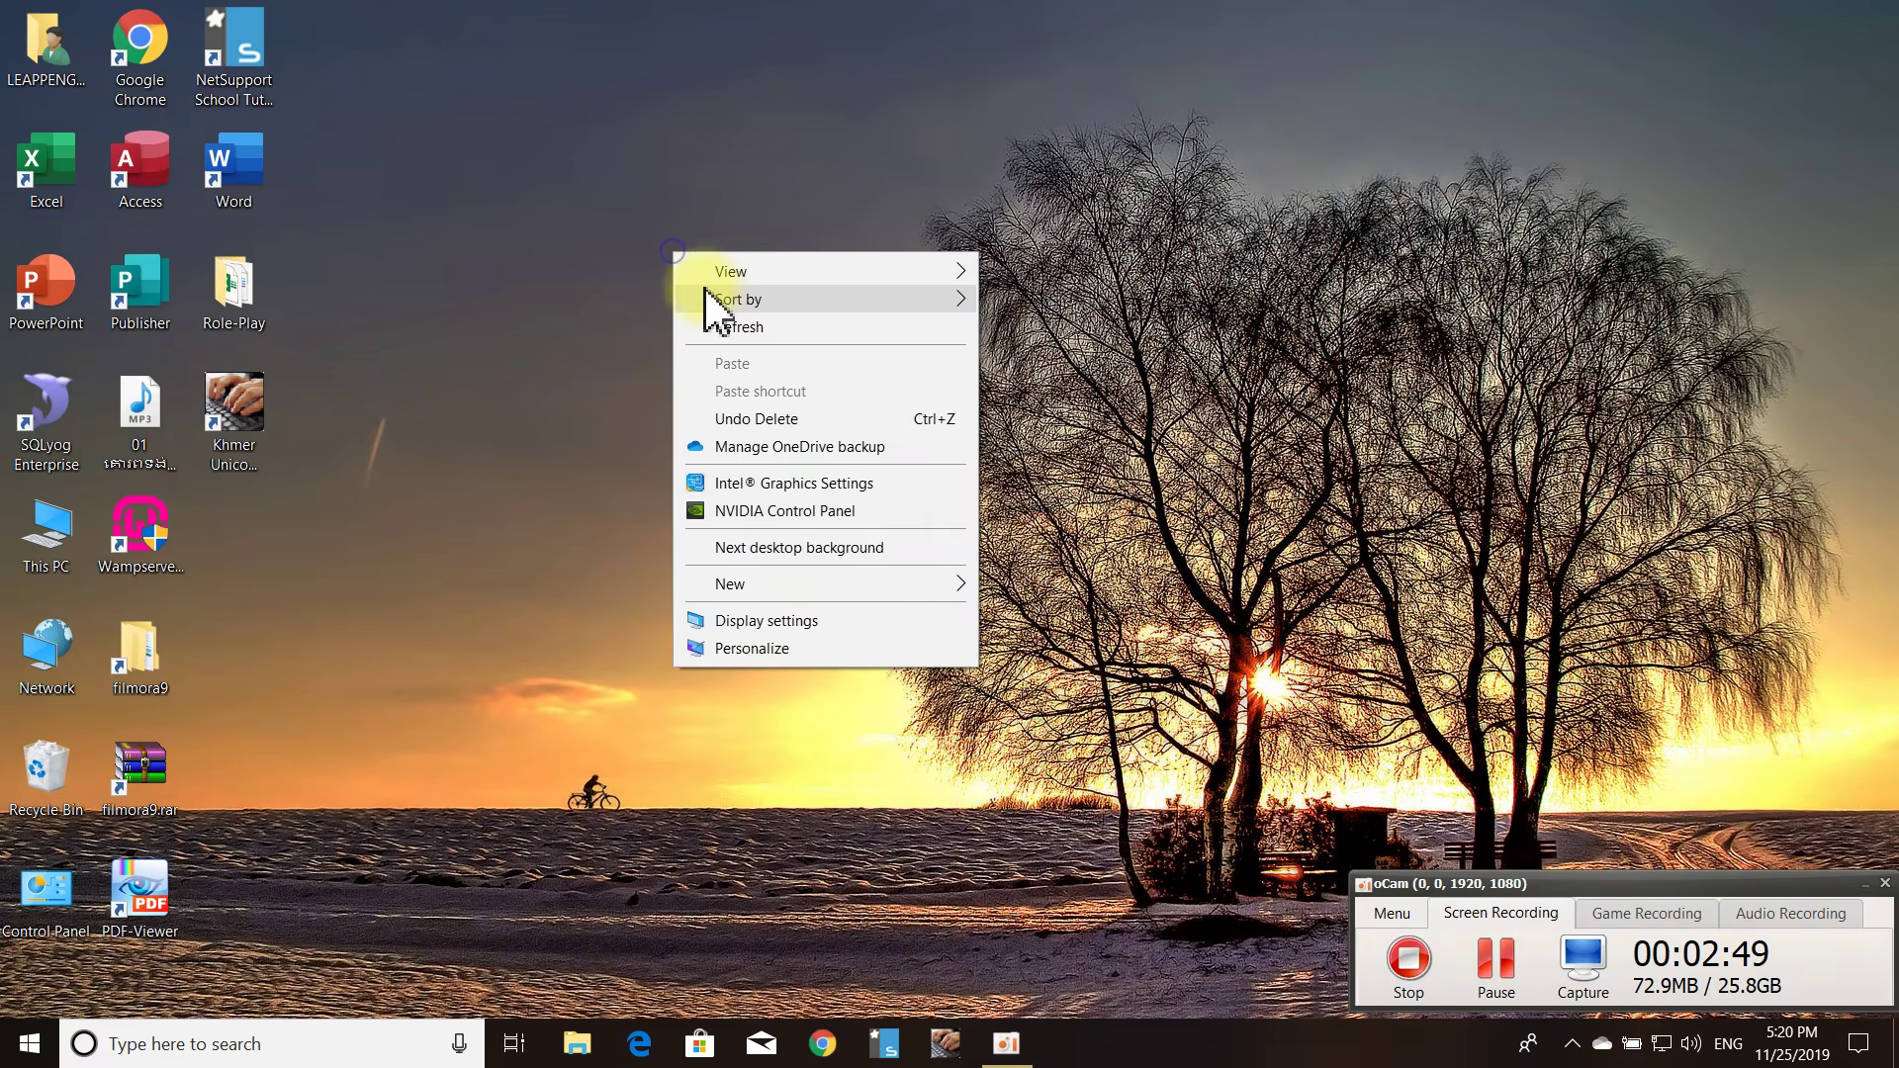
click(742, 328)
right_click(697, 253)
click(759, 328)
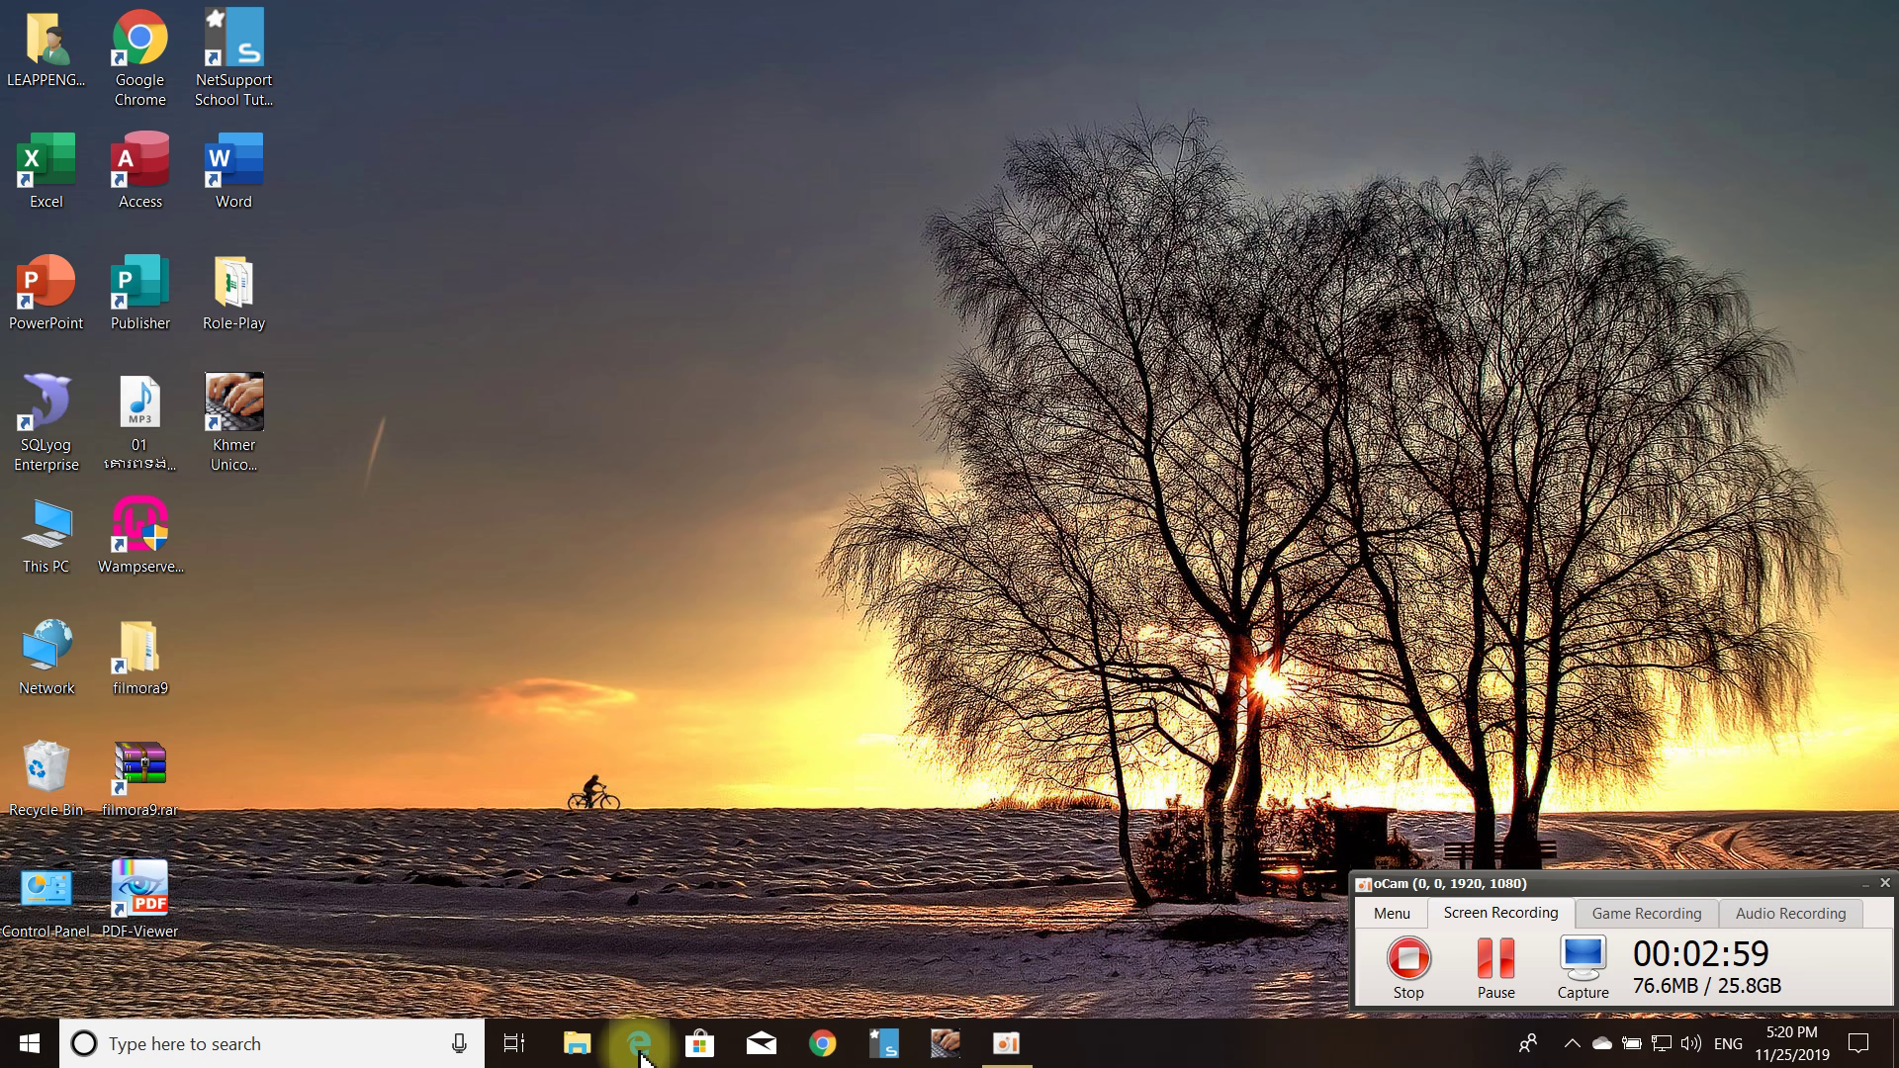
right_click(831, 312)
click(912, 384)
right_click(816, 269)
click(895, 339)
right_click(740, 247)
click(818, 326)
Switch to Microsoft Edge and dismiss the default-browser suggestion on its start page.
click(641, 1054)
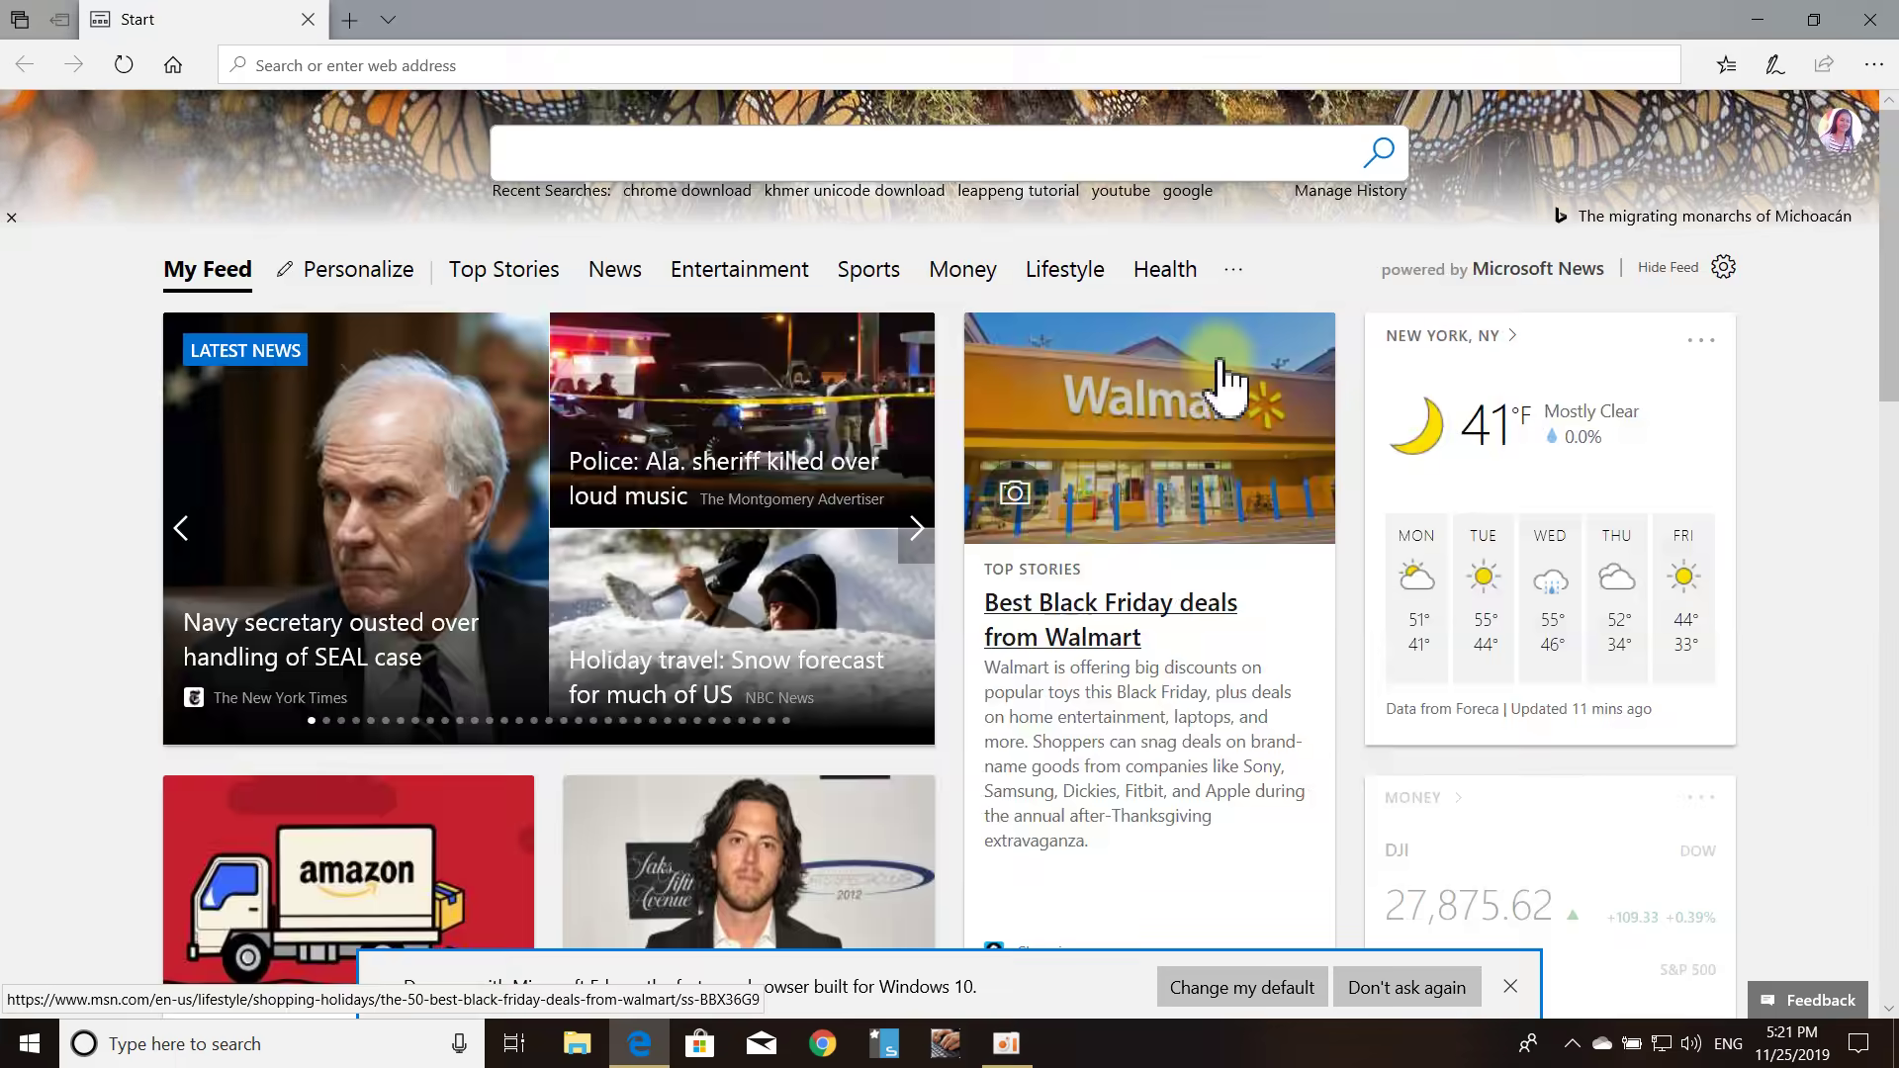
scroll(1286, 791, down, 5)
click(1508, 987)
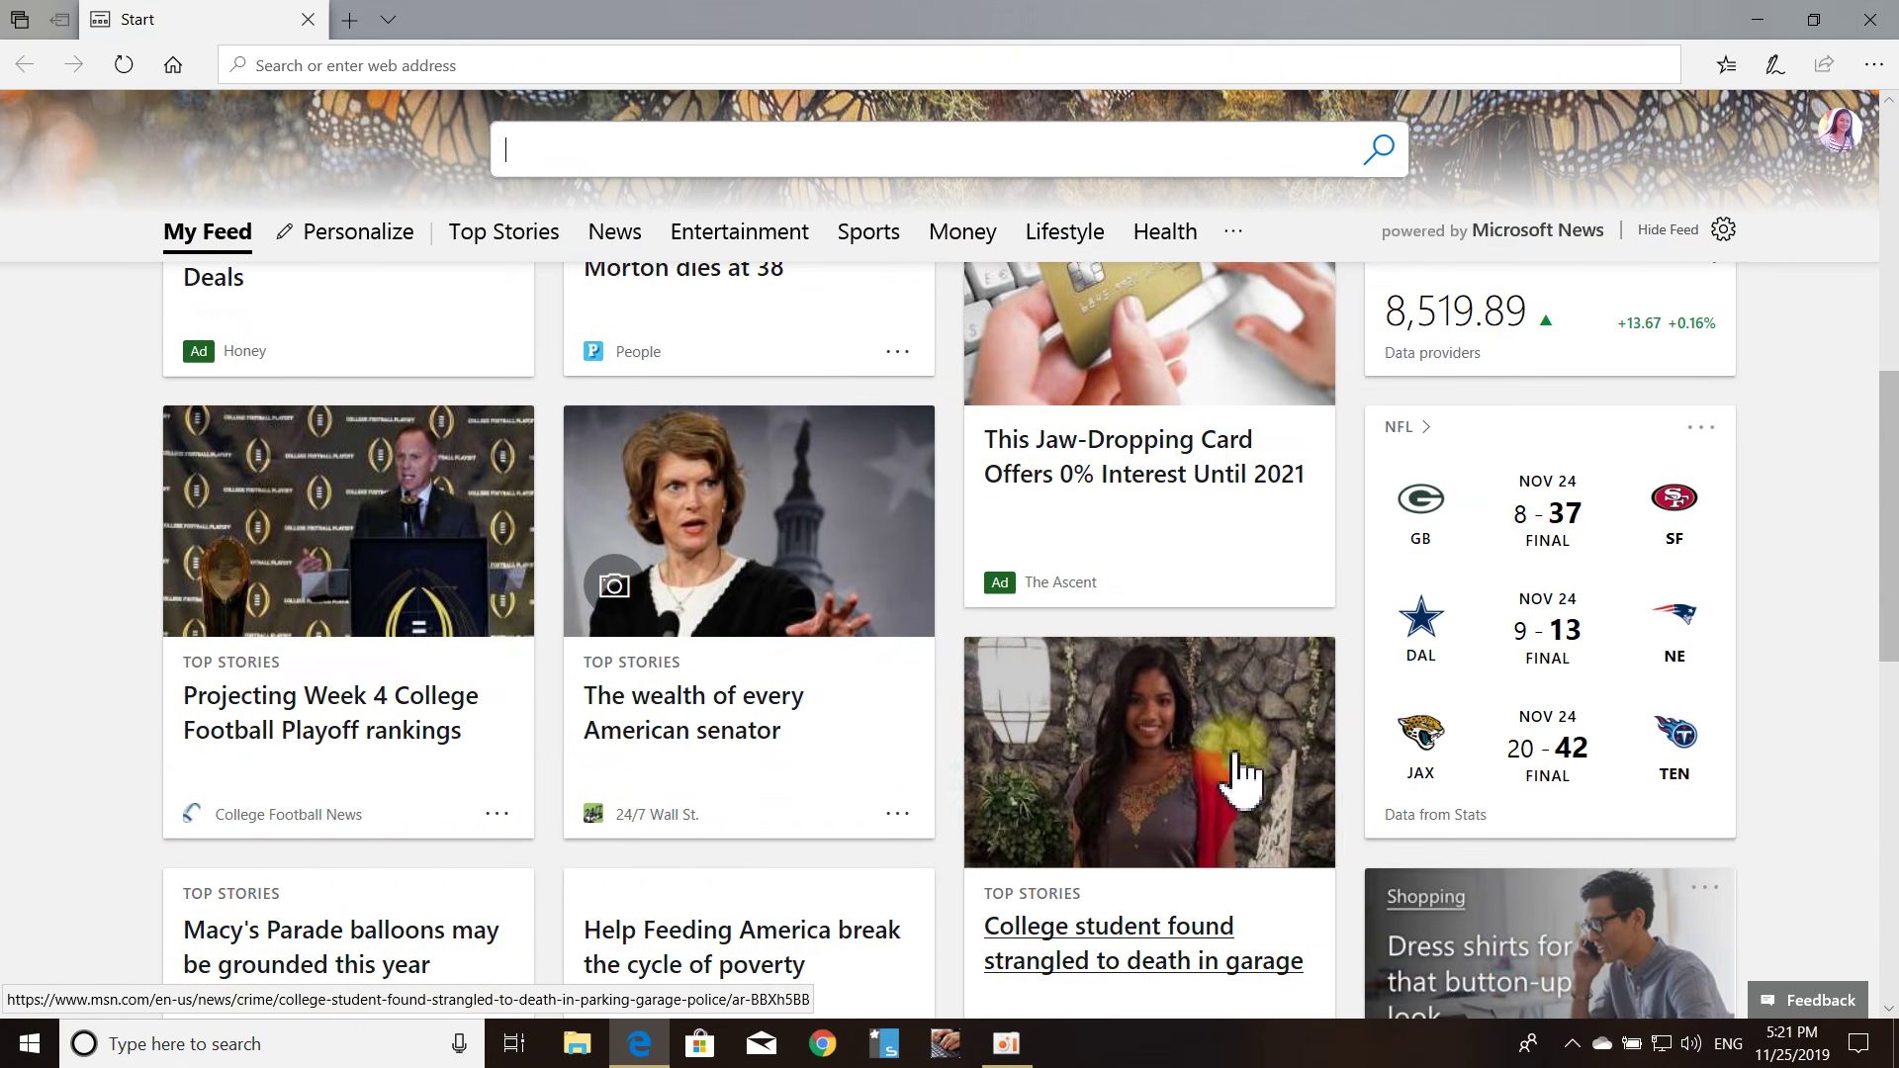
Look through the news stories in My Feed on the browser's start page.
scroll(1462, 543, up, 8)
scroll(1514, 564, down, 3)
scroll(1326, 585, down, 15)
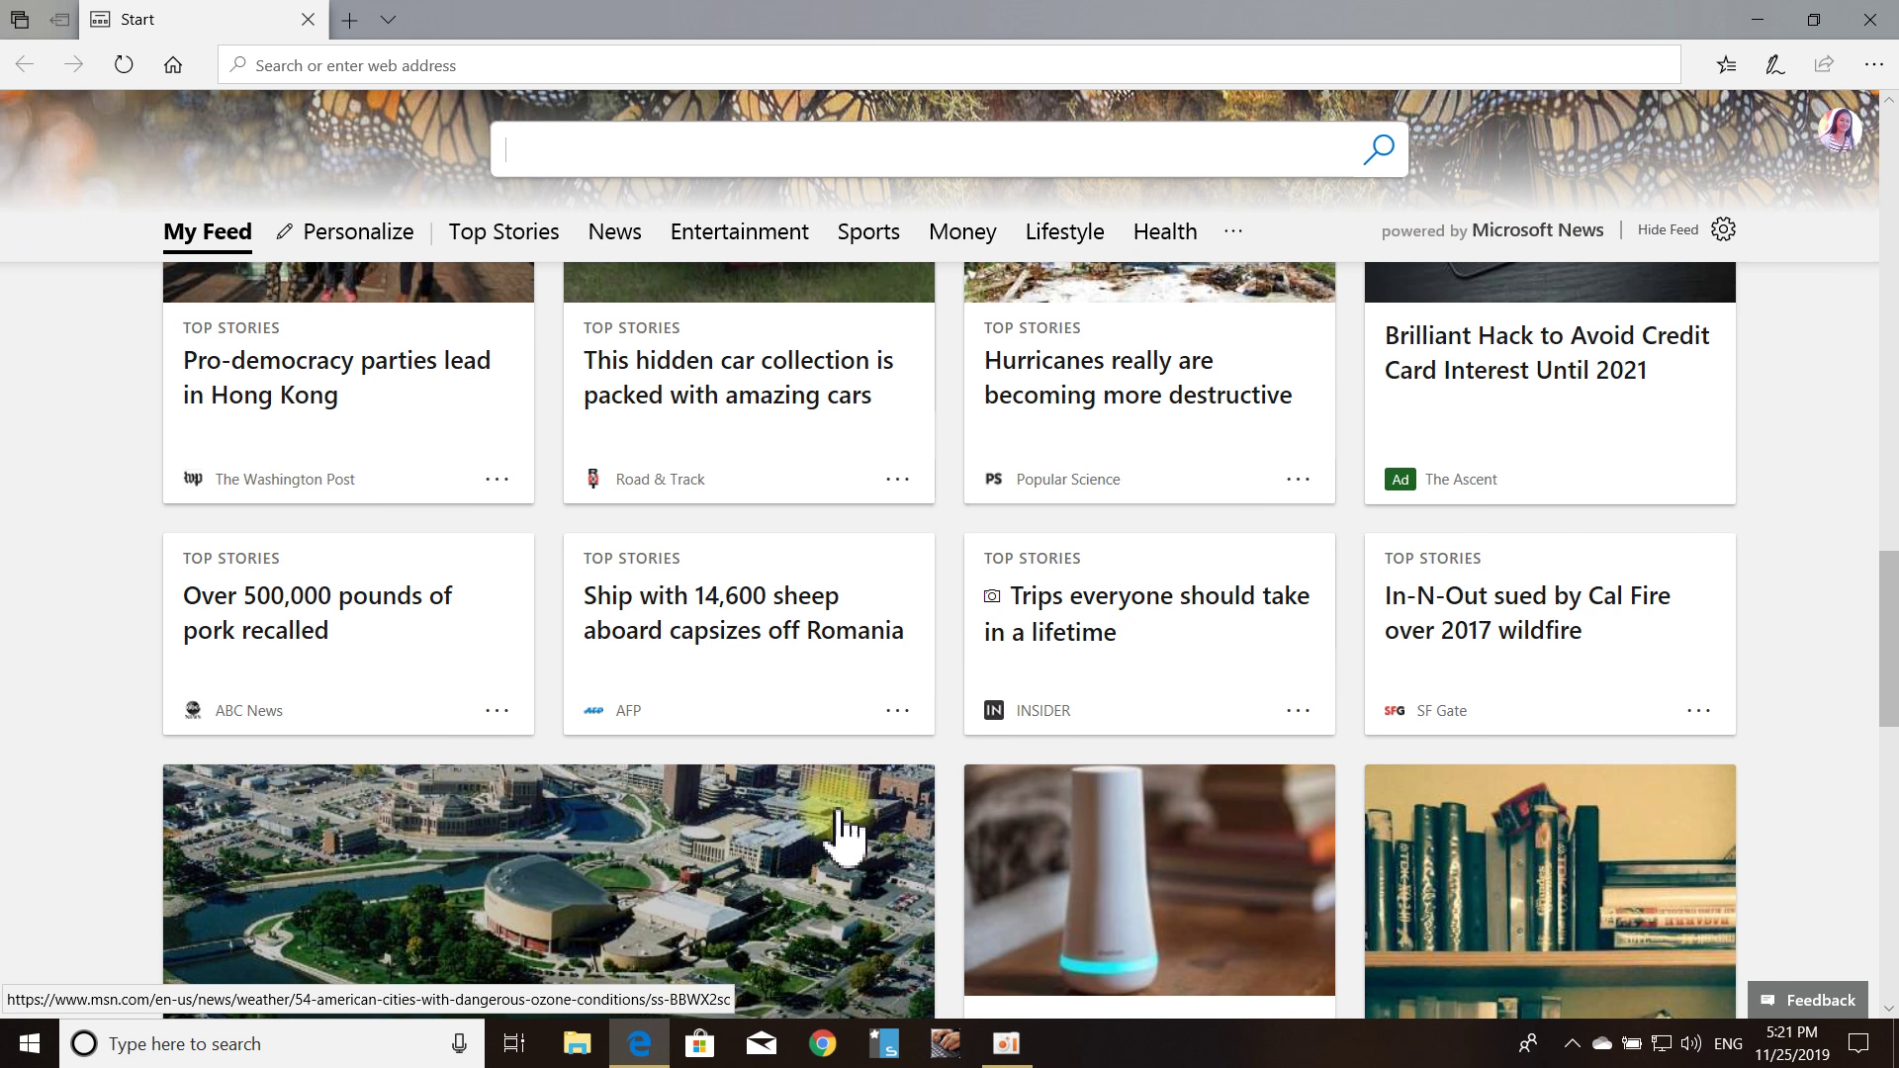
scroll(534, 99, up, 1)
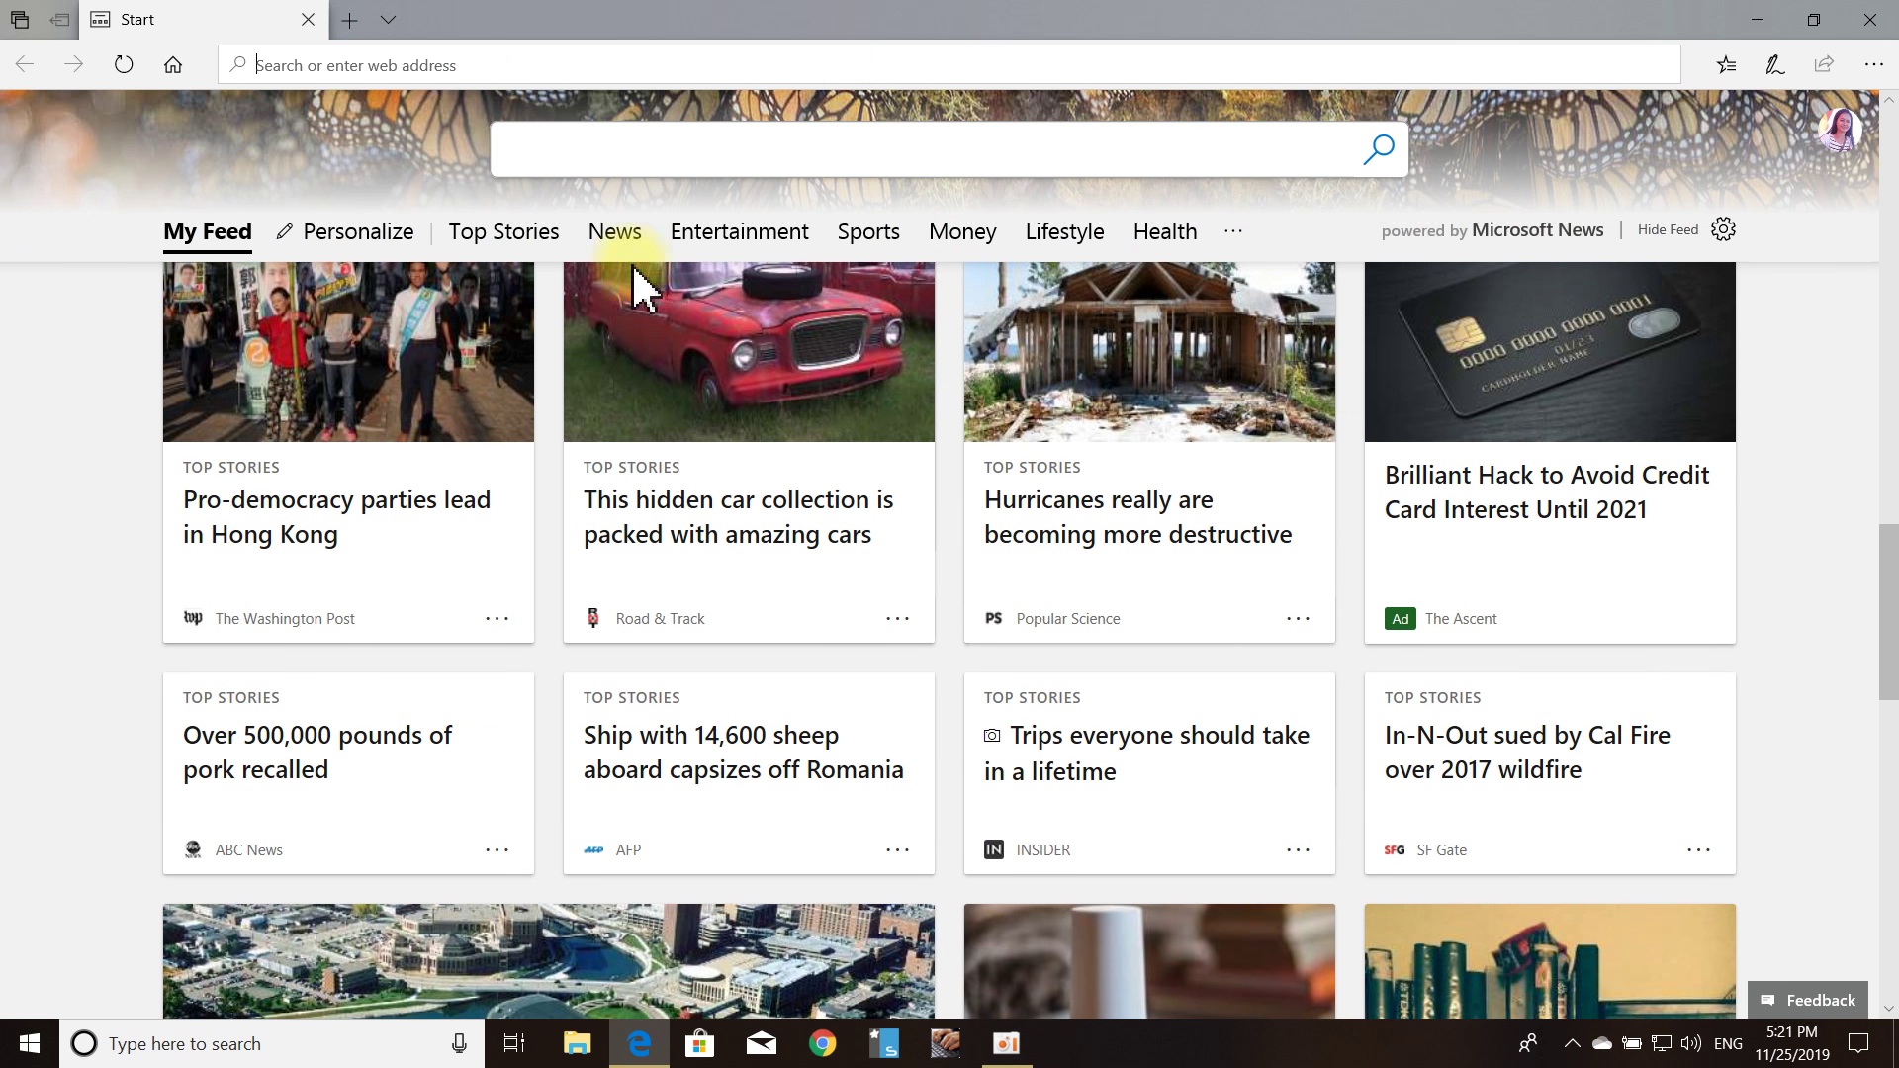
scroll(776, 601, down, 12)
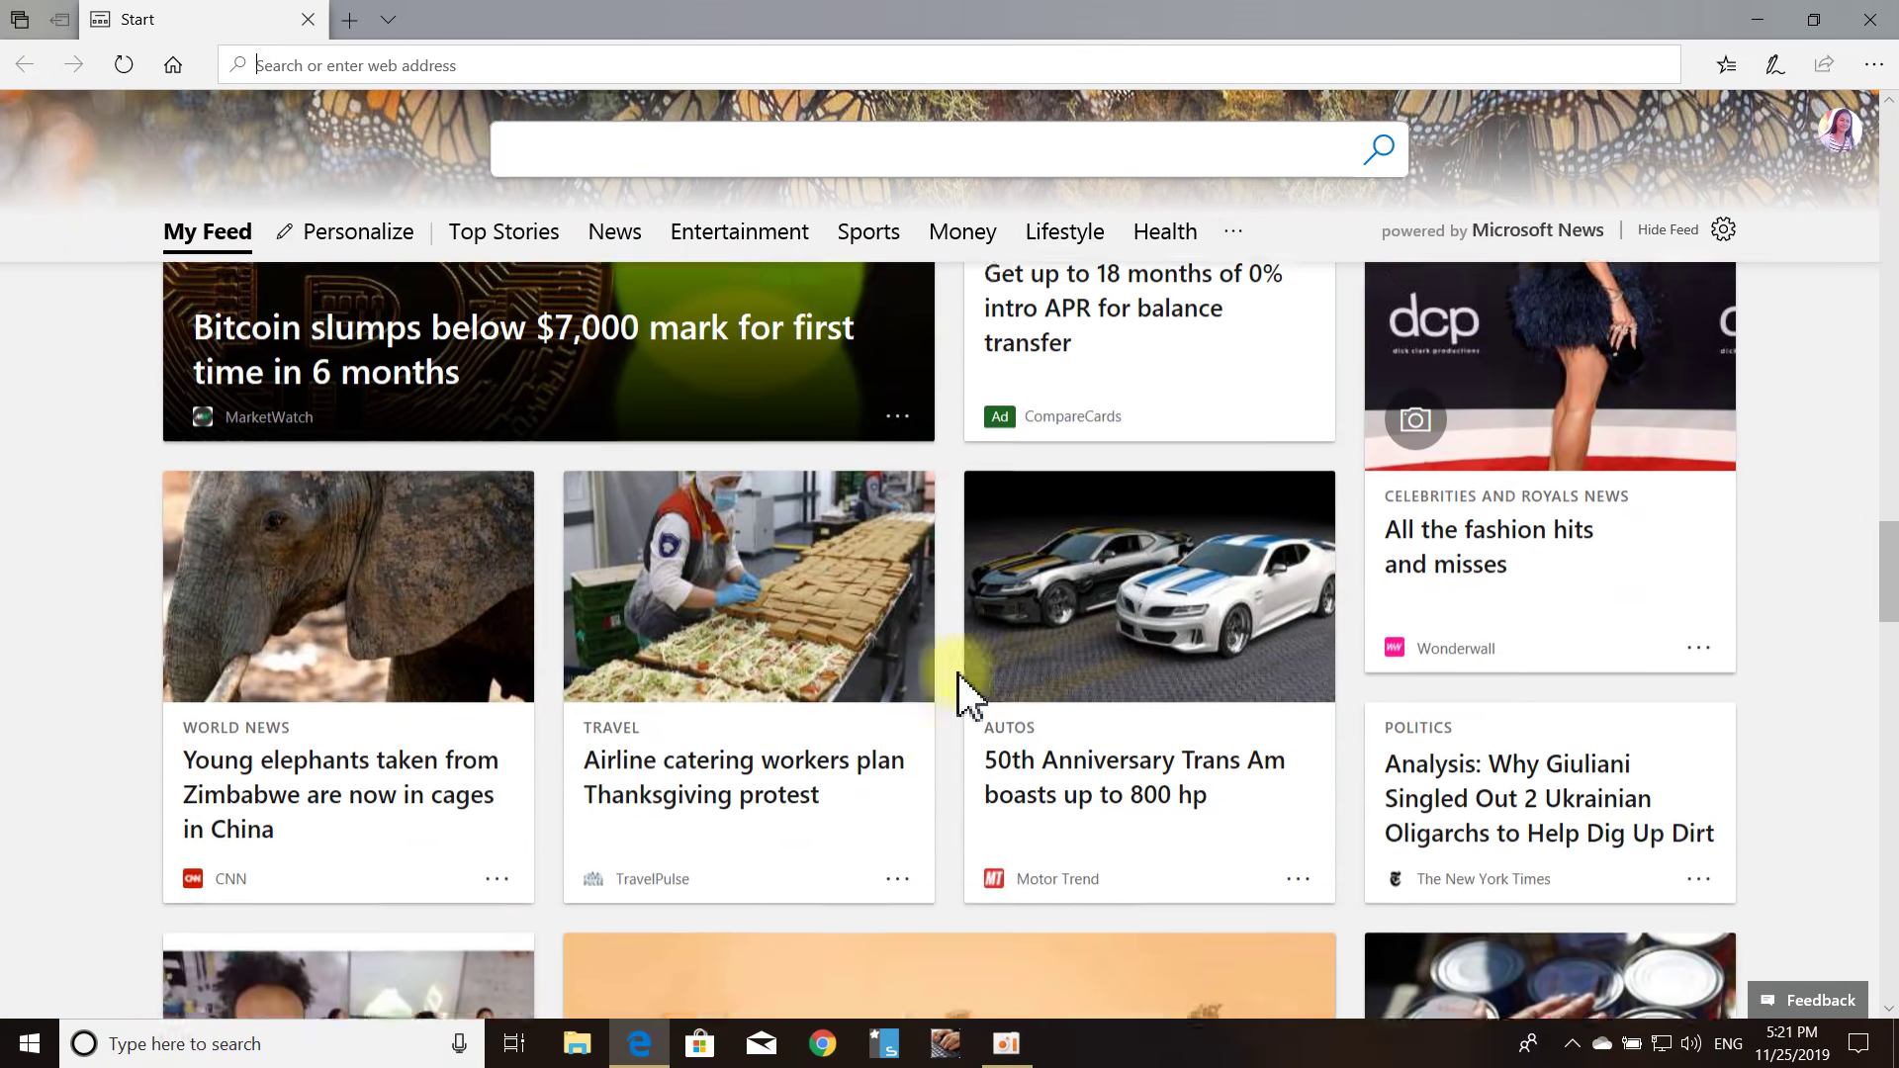
scroll(964, 692, up, 10)
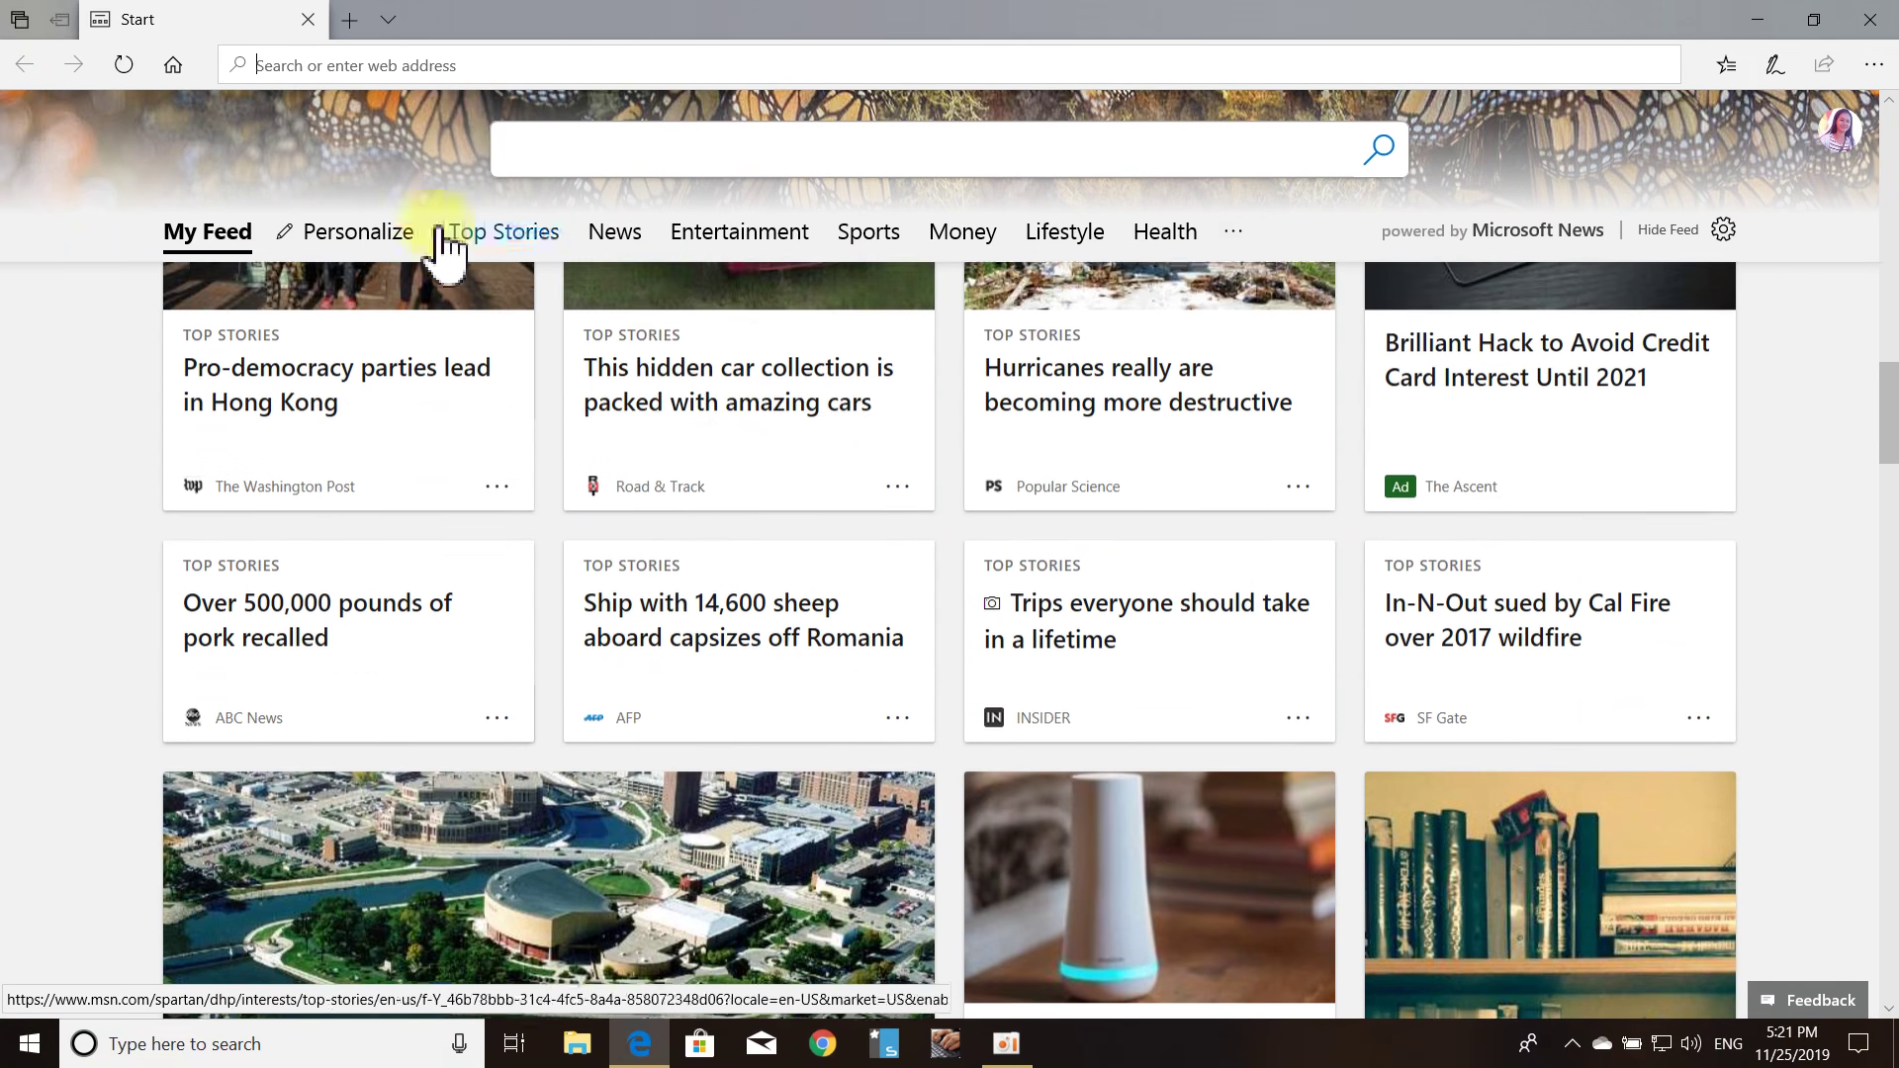
scroll(729, 475, down, 10)
scroll(458, 255, up, 6)
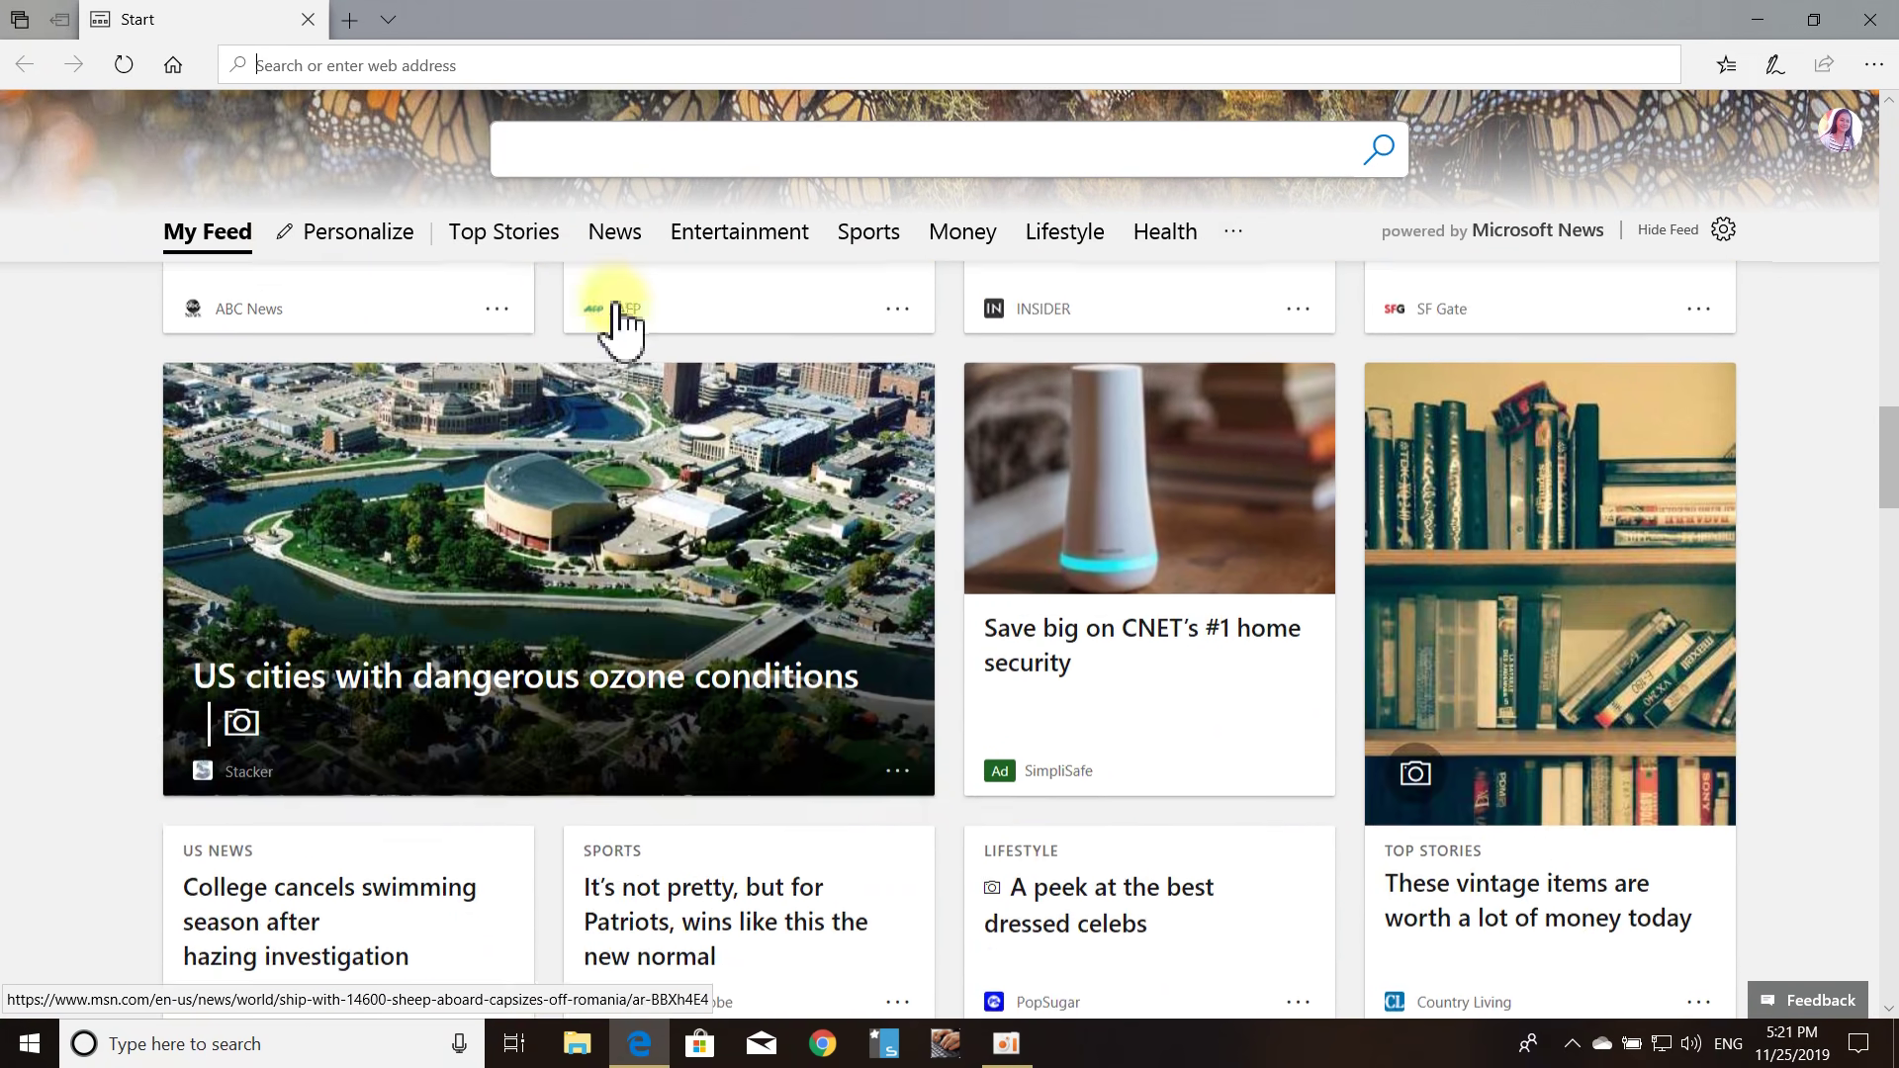
scroll(619, 321, up, 7)
scroll(518, 402, up, 2)
scroll(586, 480, down, 7)
scroll(665, 446, up, 8)
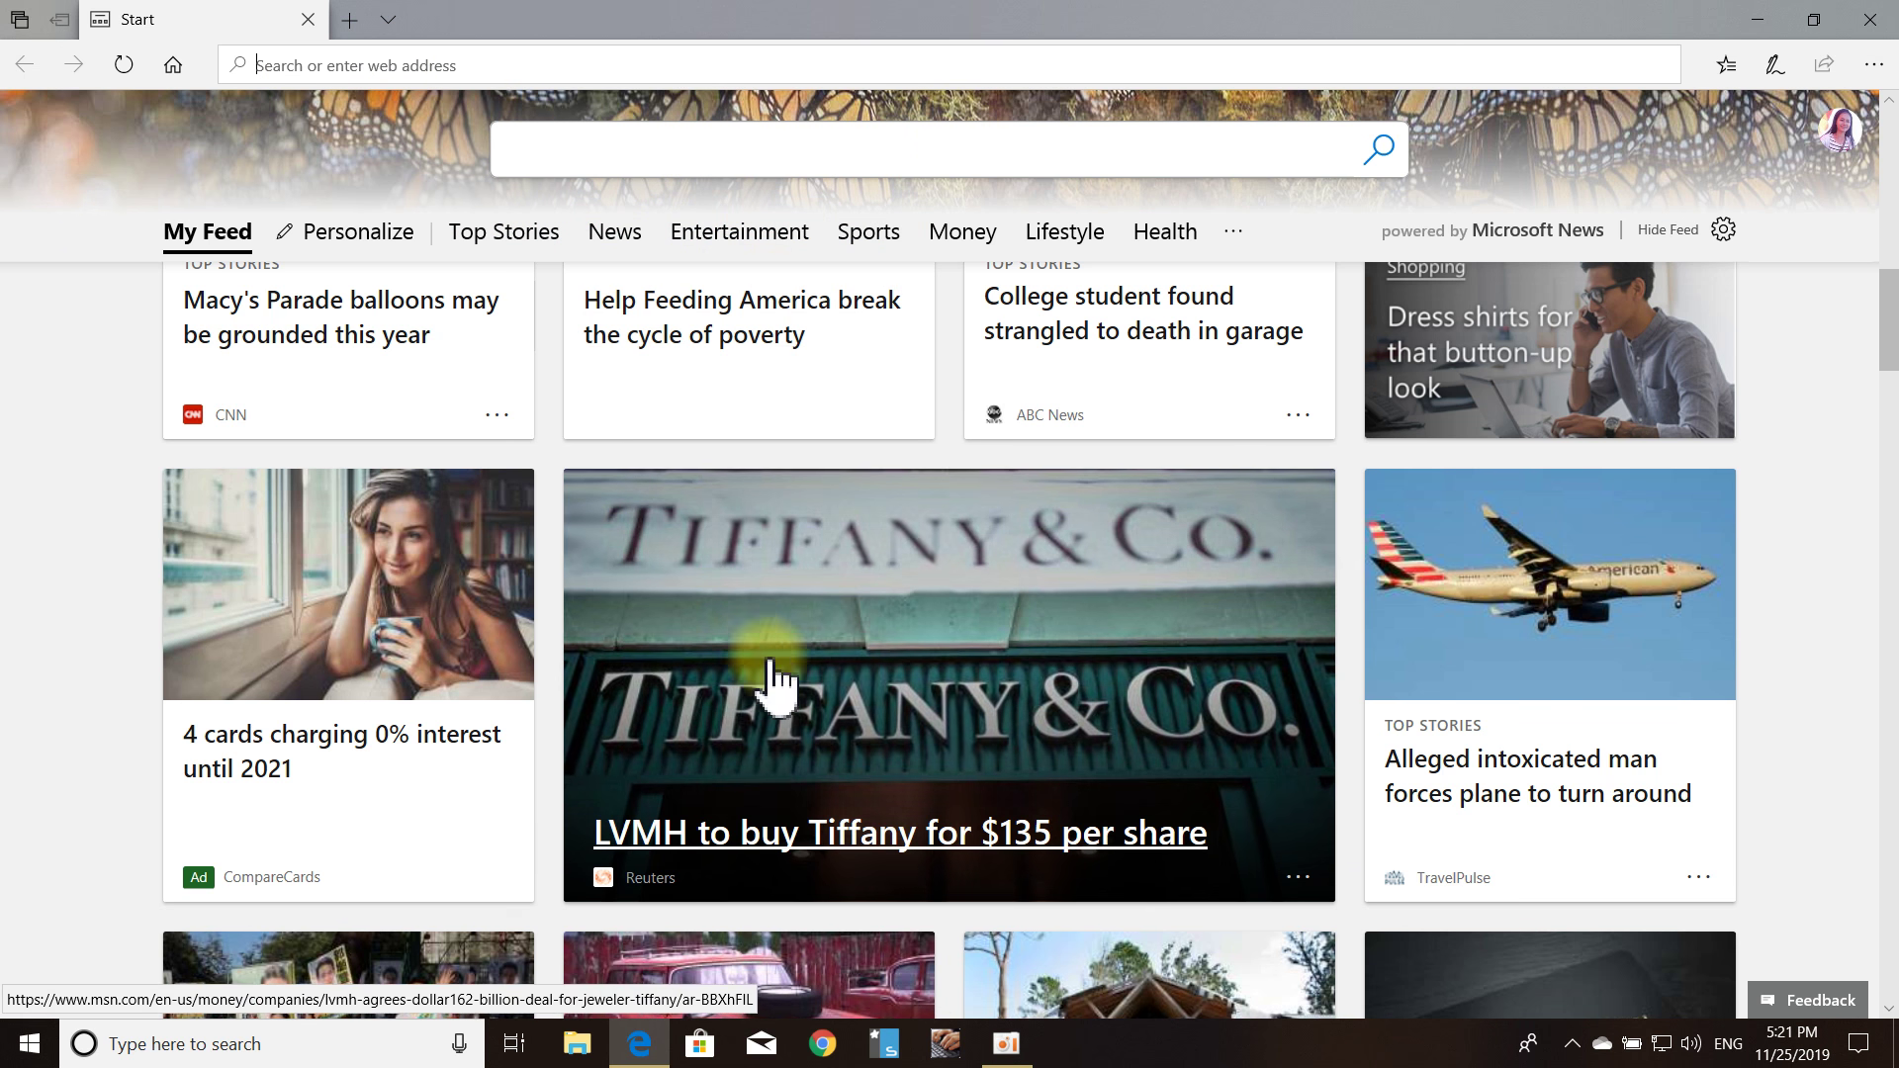
scroll(1370, 693, up, 1)
scroll(1370, 692, up, 10)
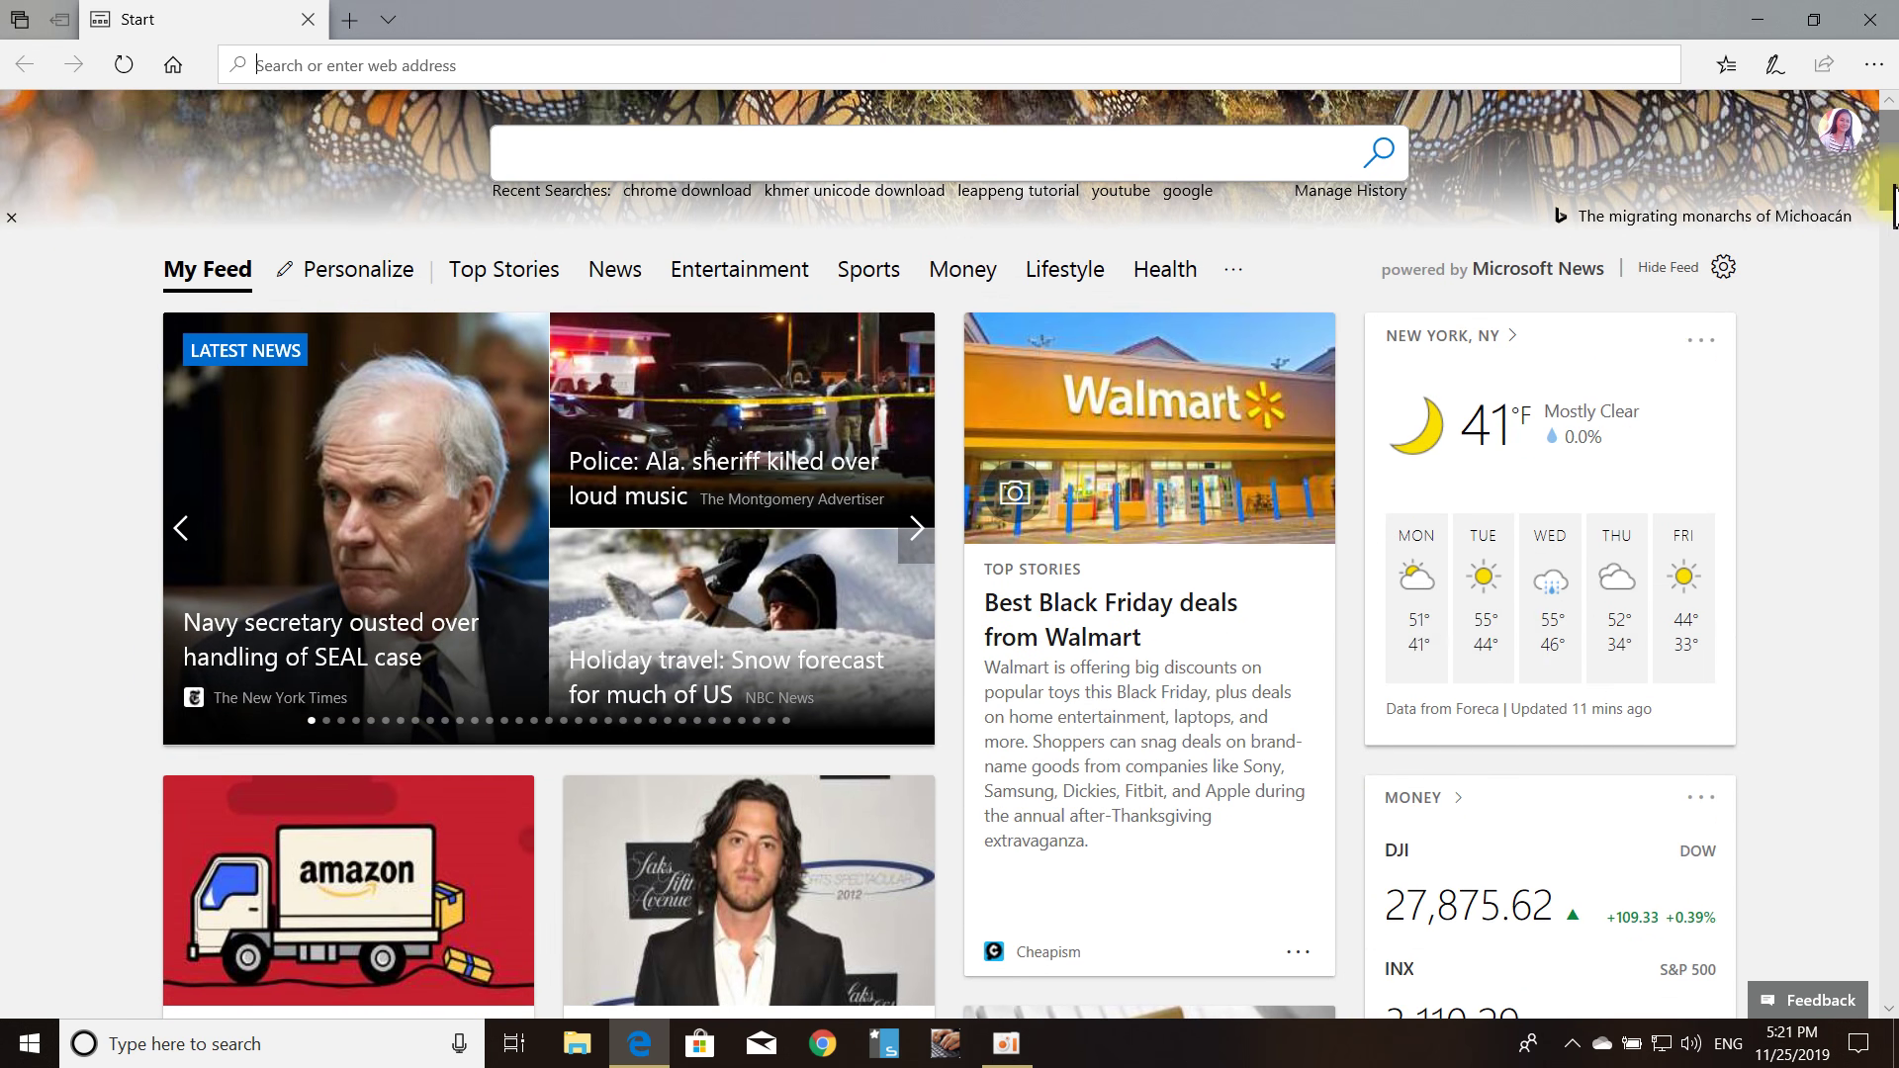
drag(1887, 173, 1889, 421)
scroll(1652, 515, up, 5)
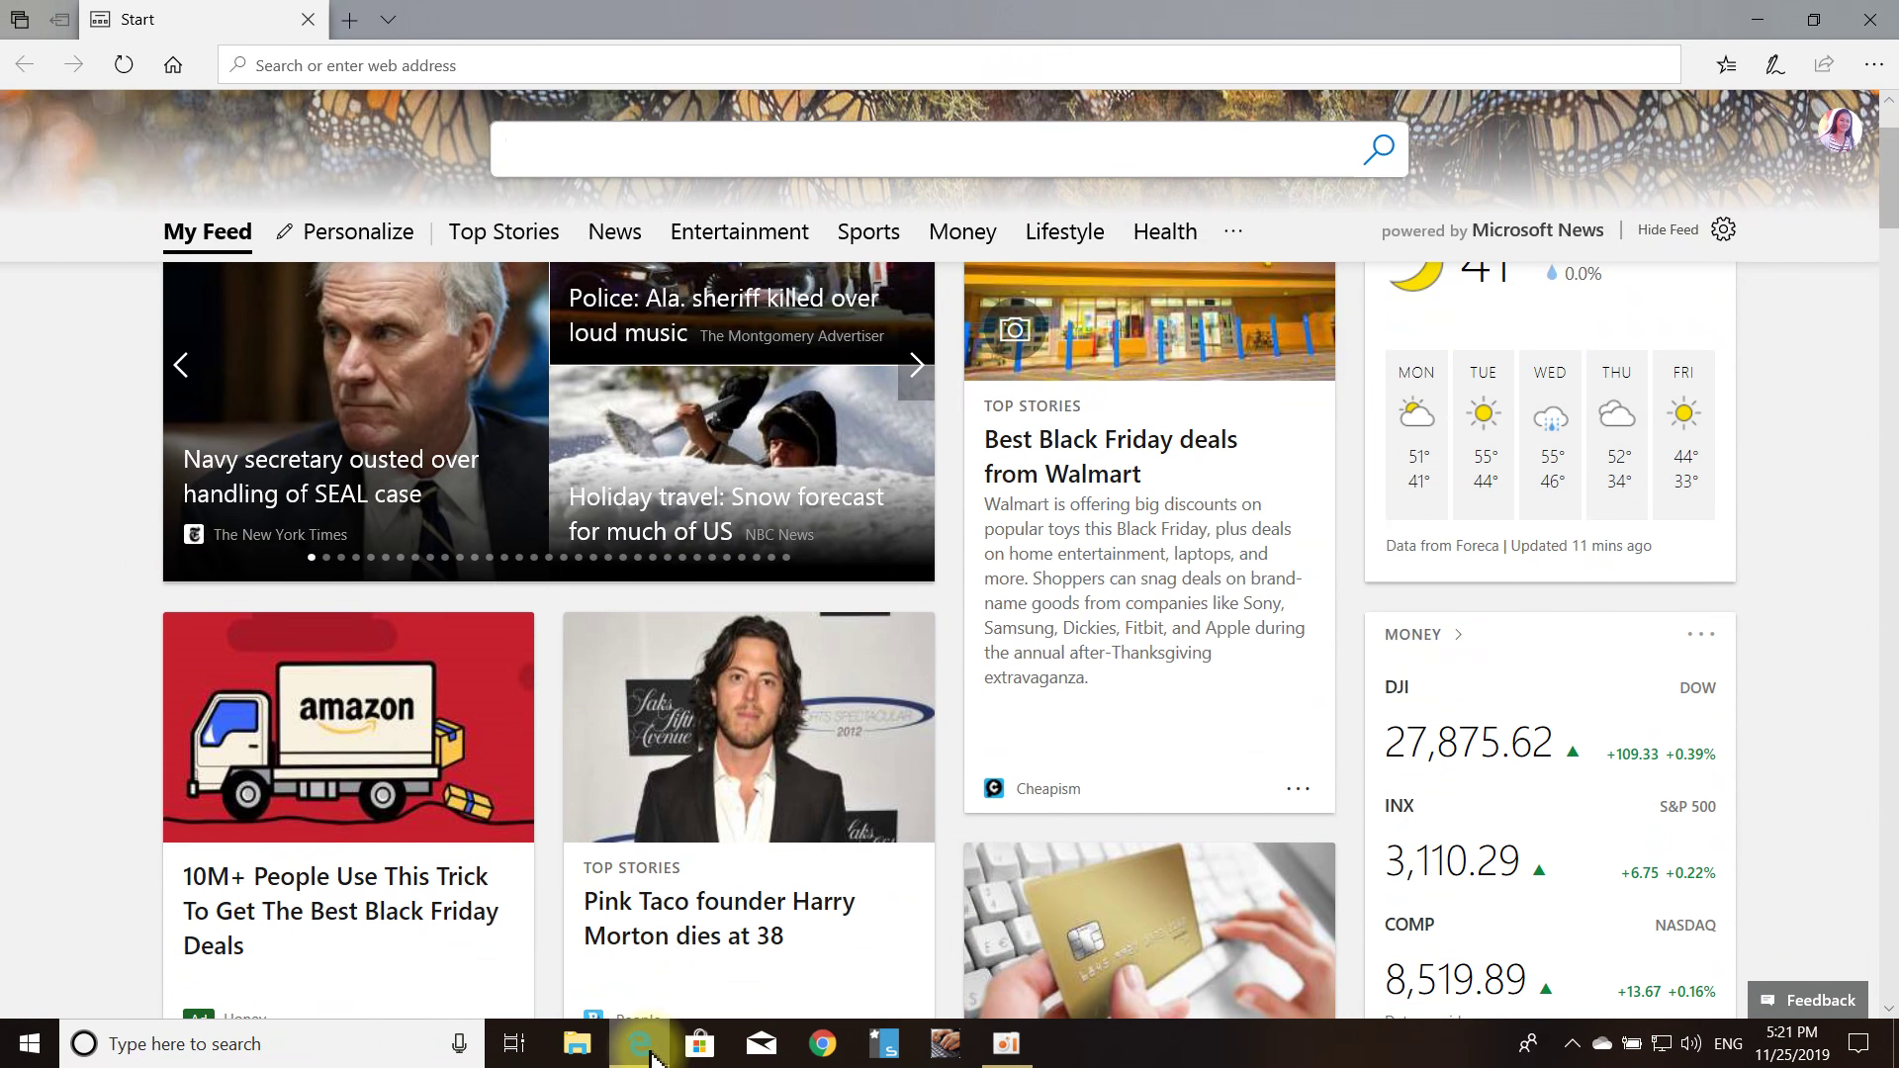
mouse_move(652, 1055)
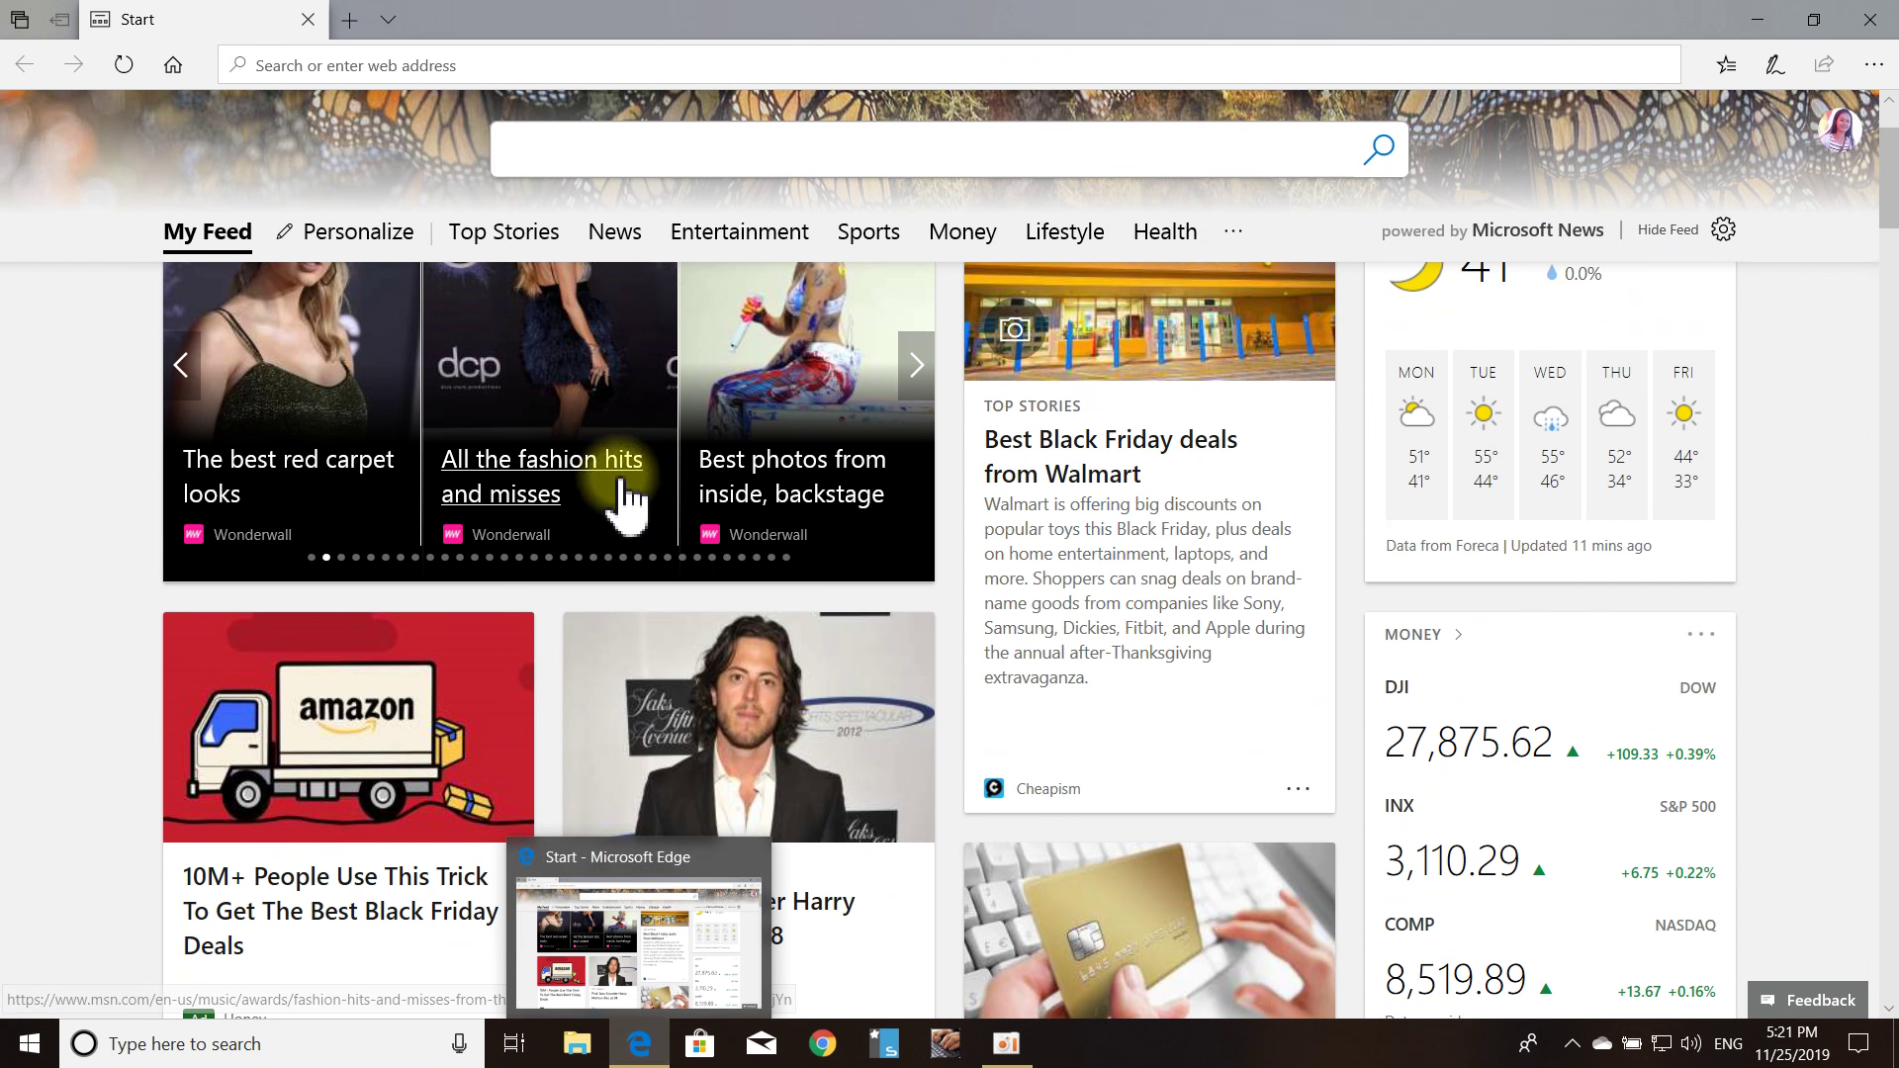
scroll(687, 606, up, 2)
scroll(860, 648, down, 5)
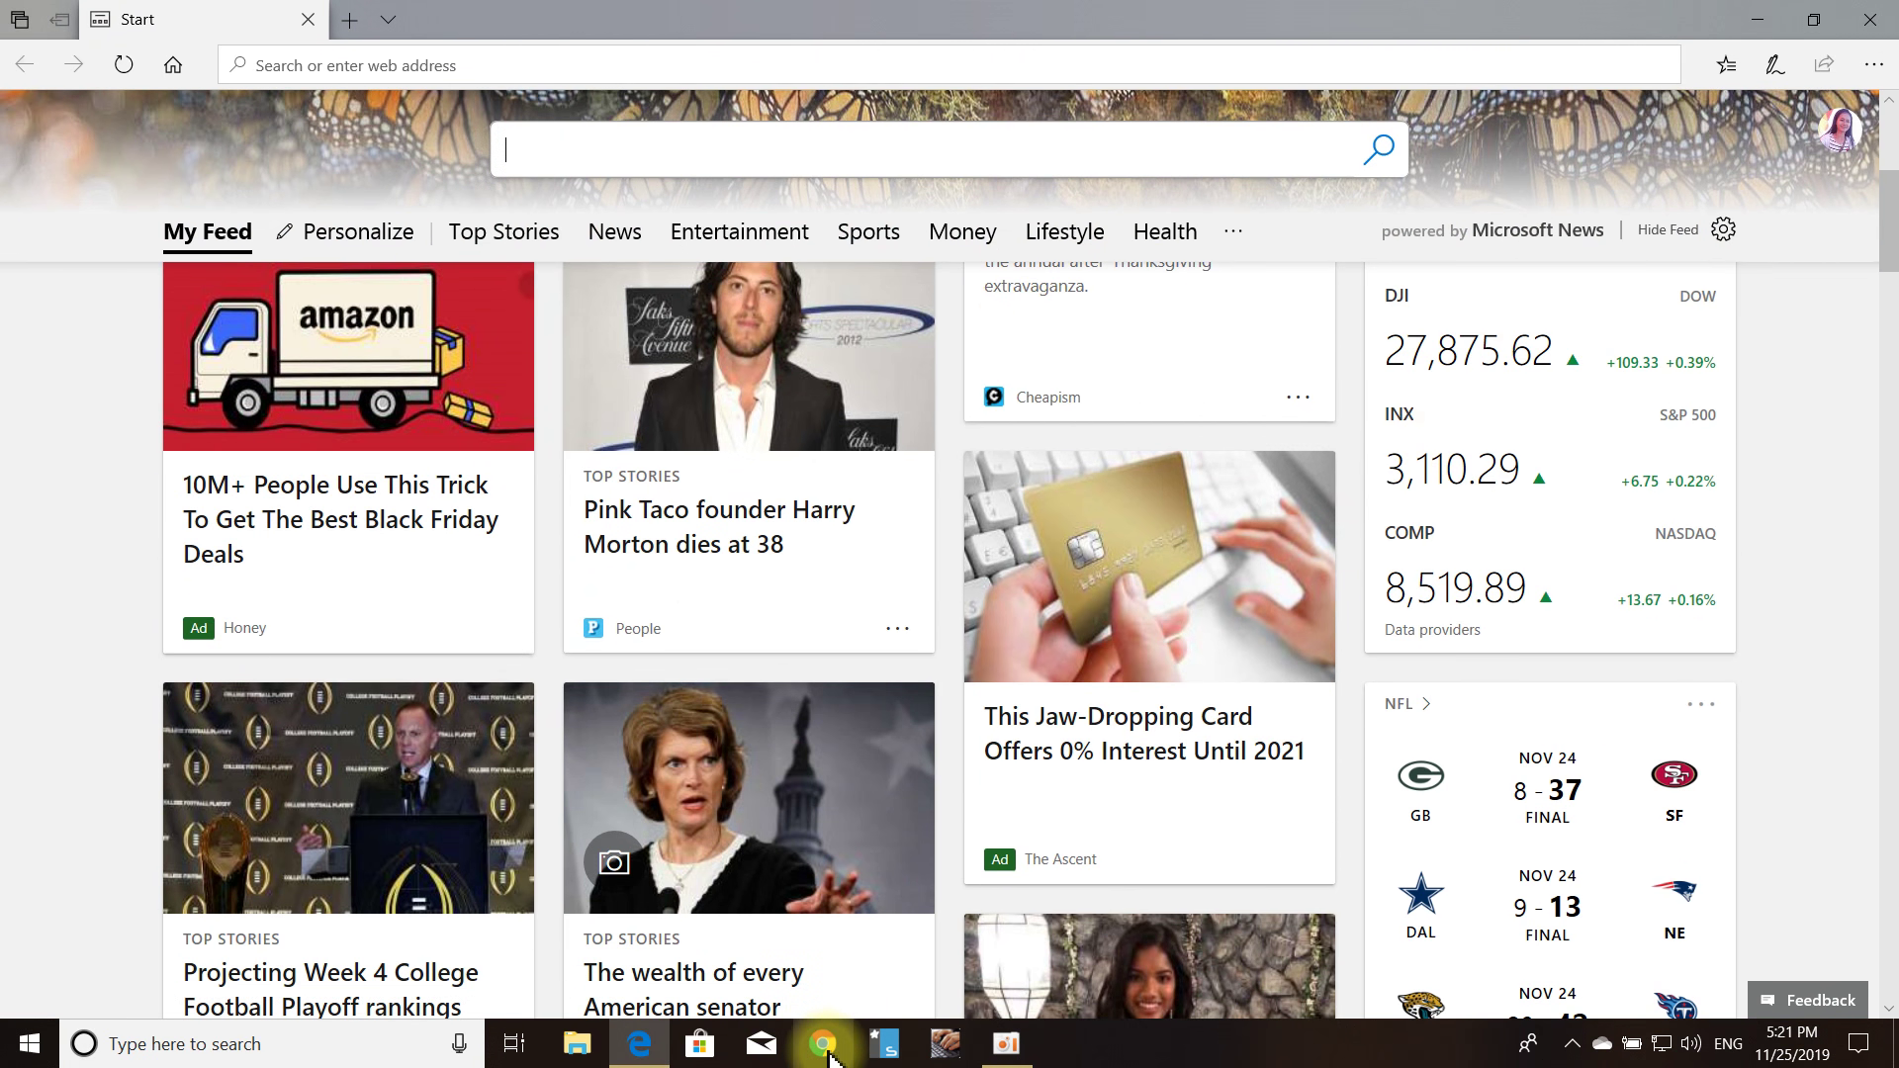
scroll(924, 636, up, 6)
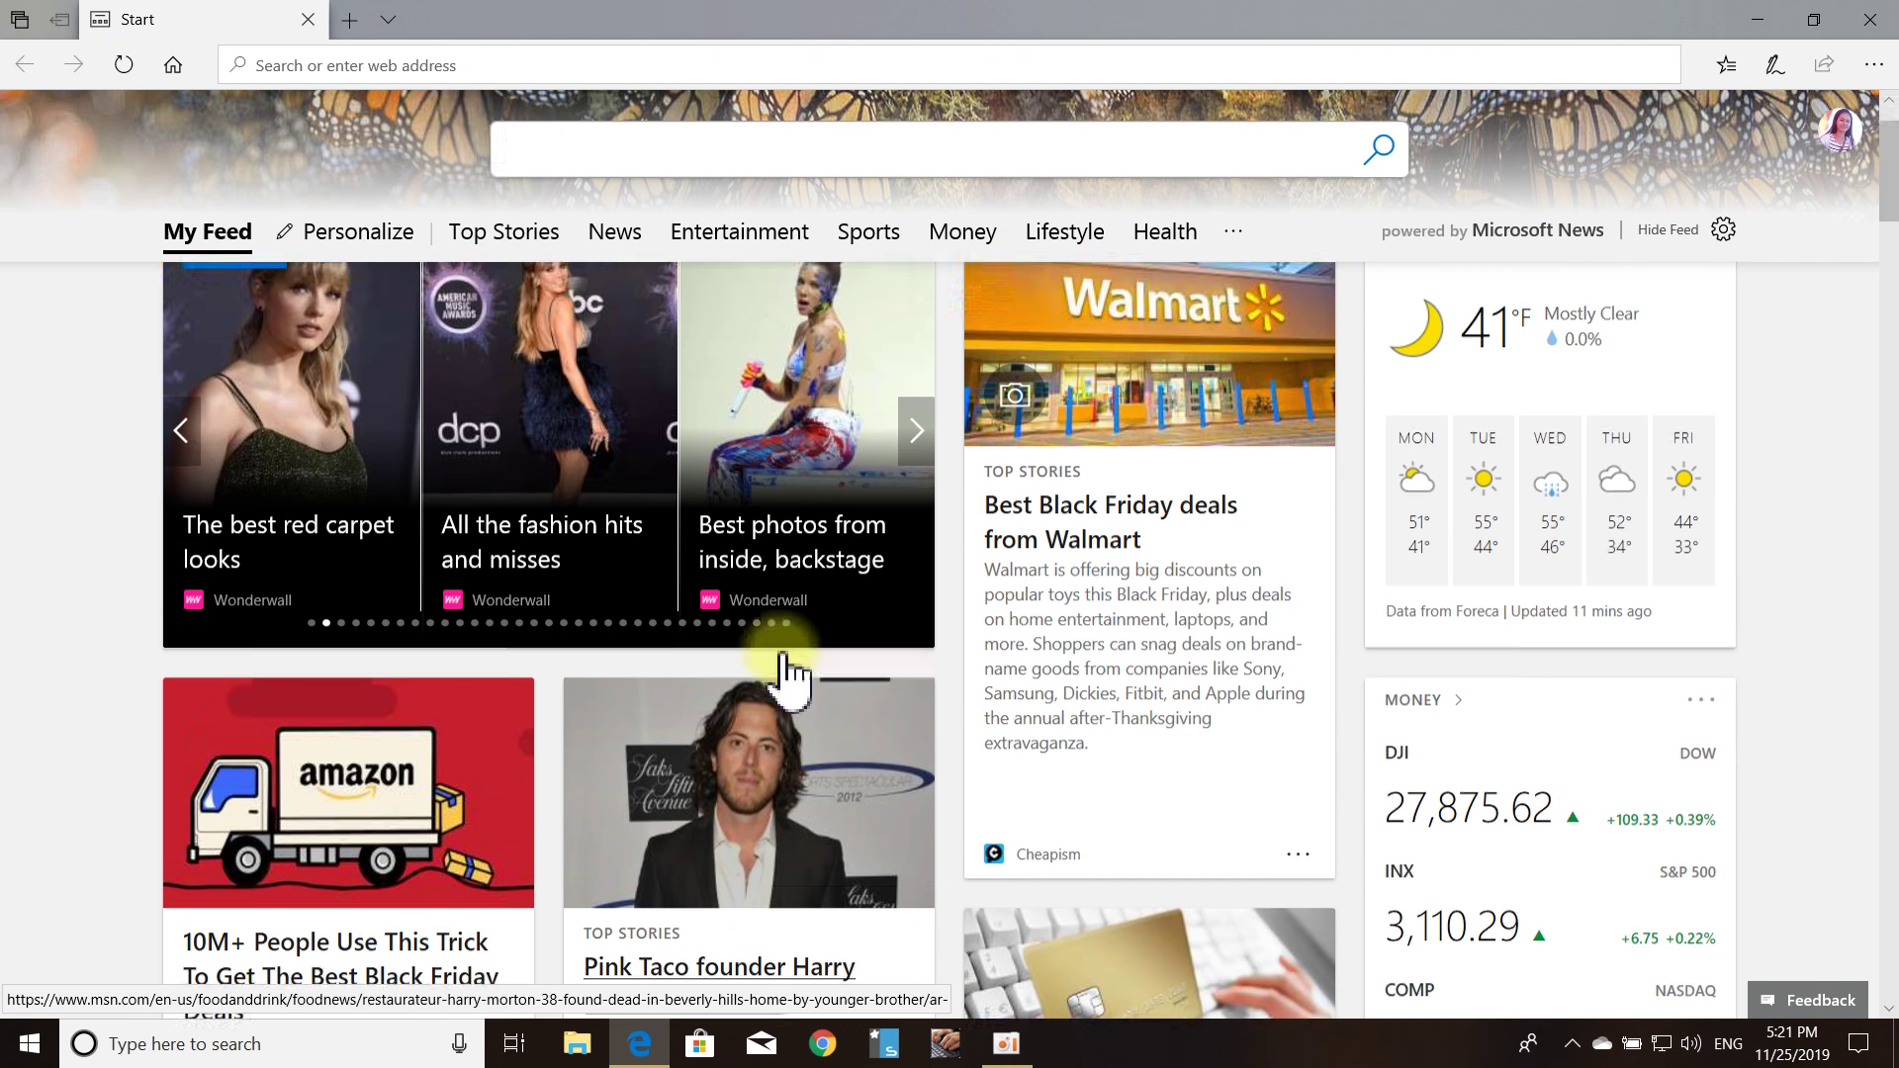
scroll(818, 623, down, 5)
scroll(836, 636, up, 5)
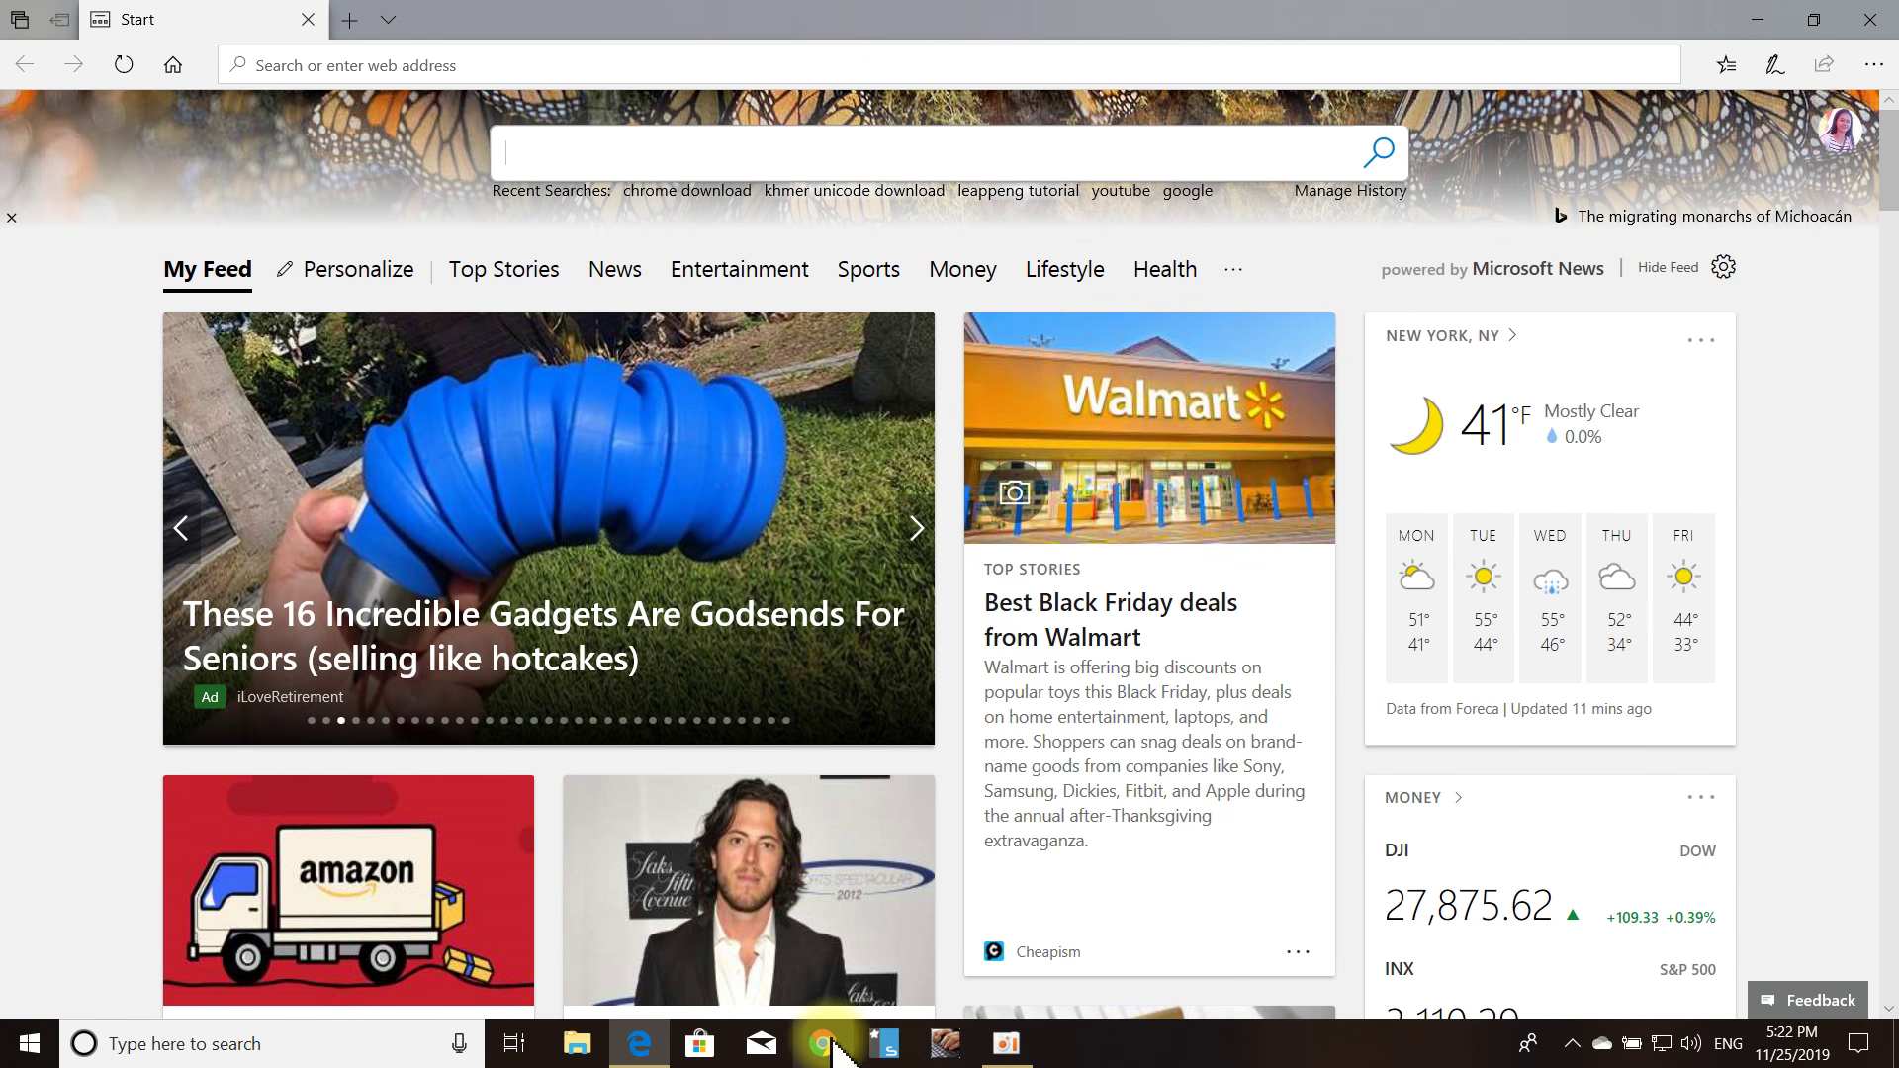
scroll(510, 465, down, 15)
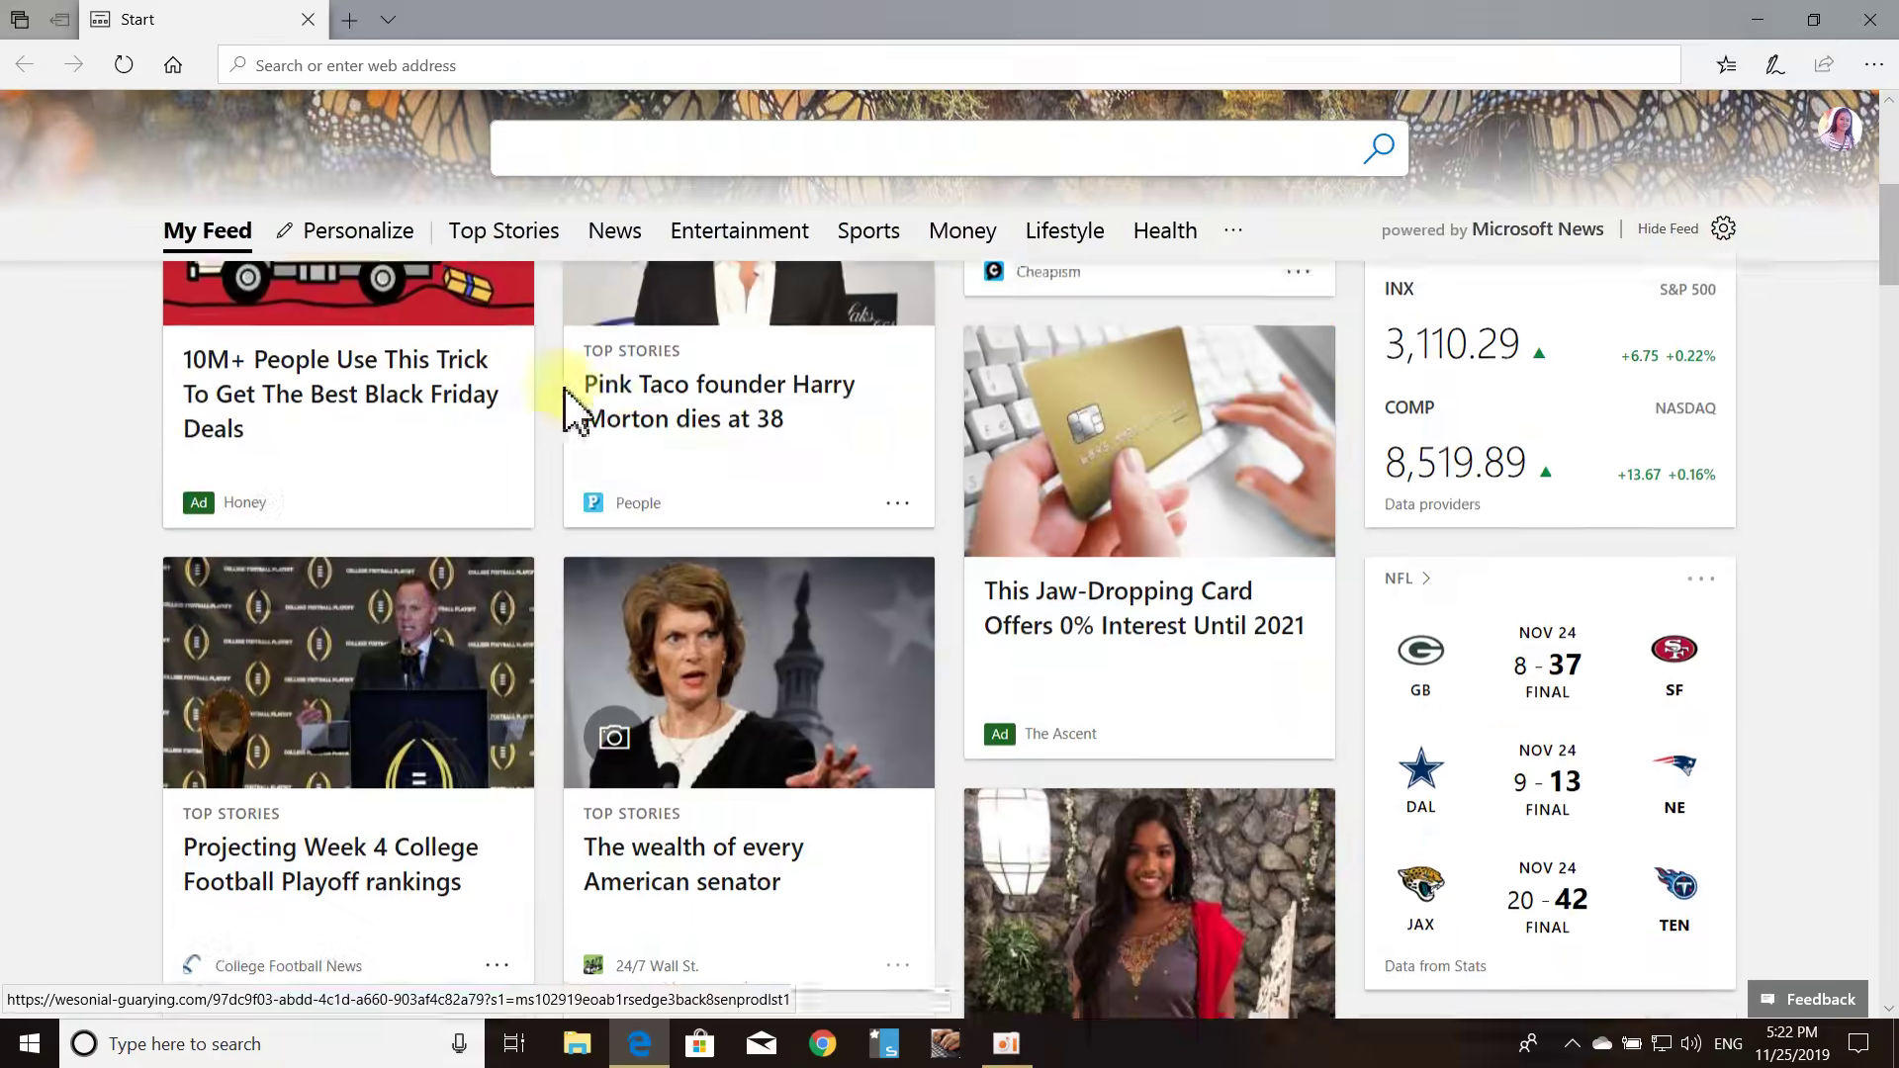
scroll(737, 540, down, 15)
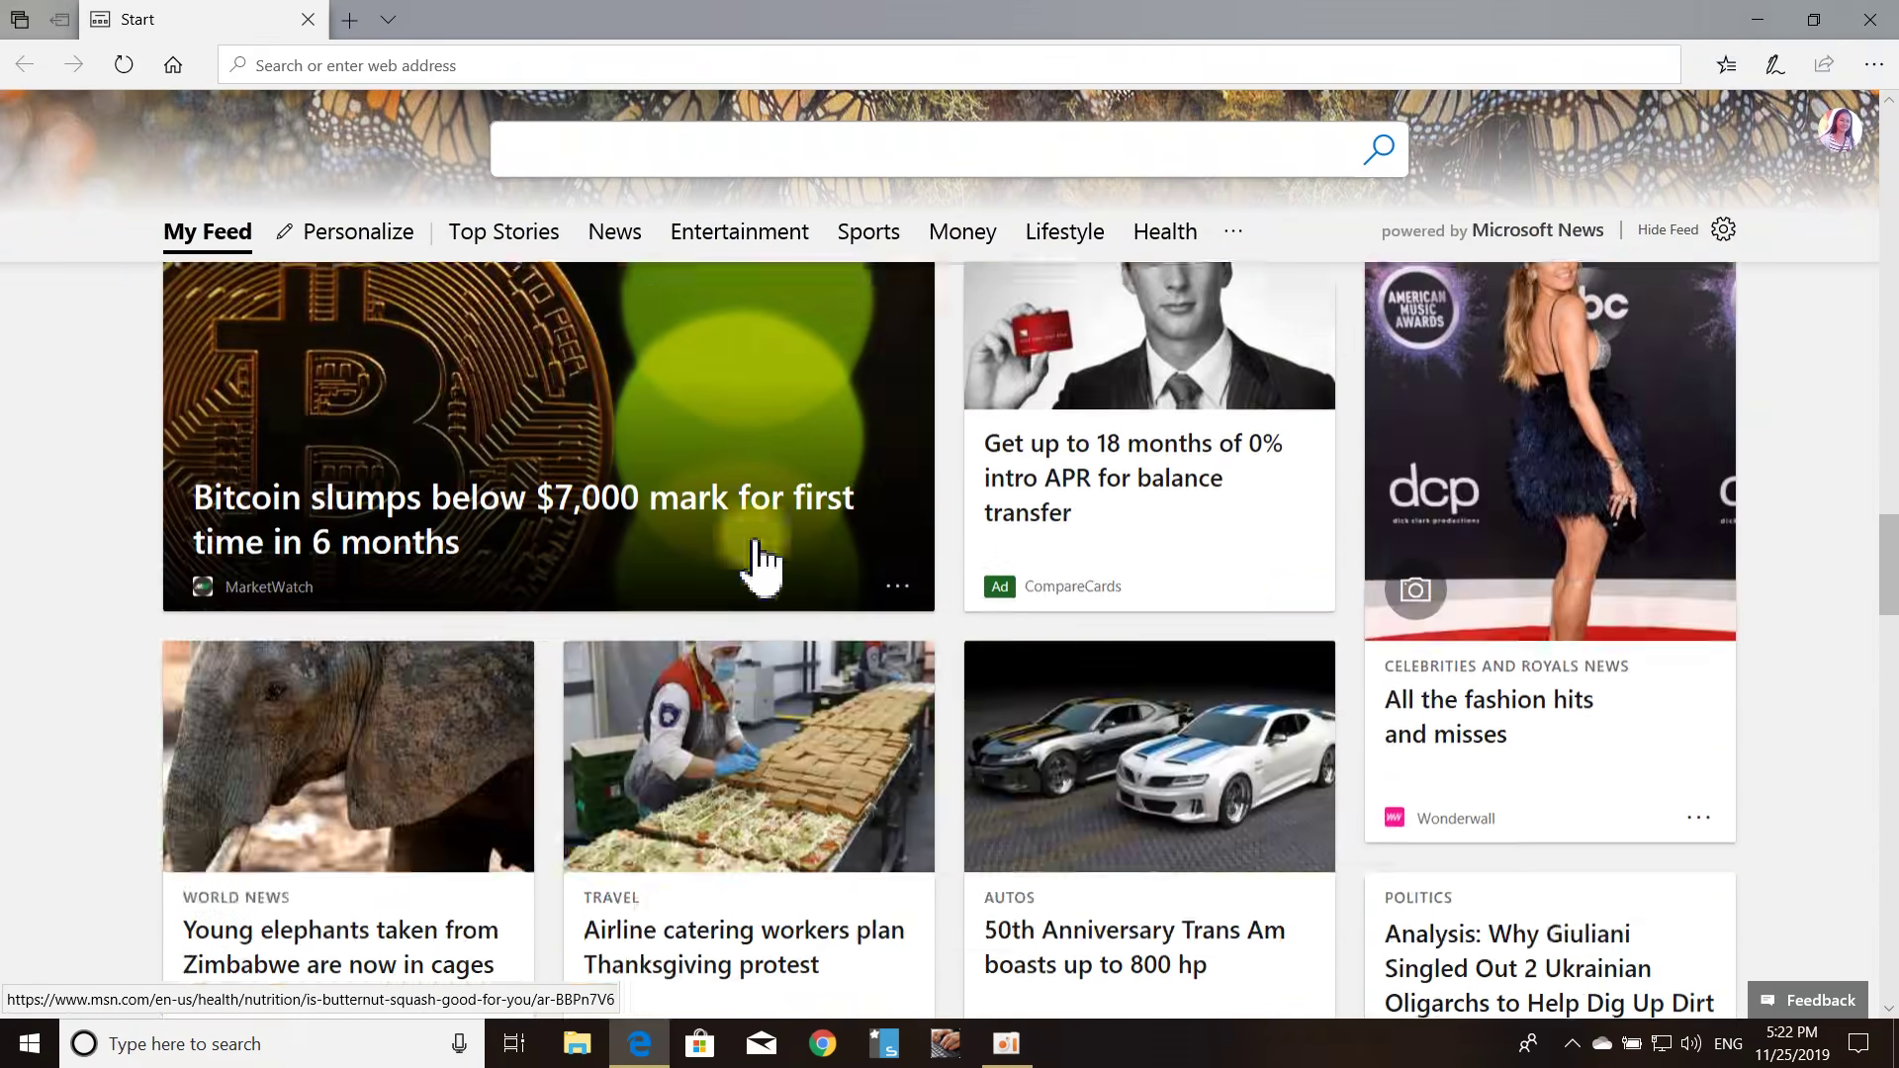
scroll(1682, 396, up, 5)
drag(1886, 276, 1892, 198)
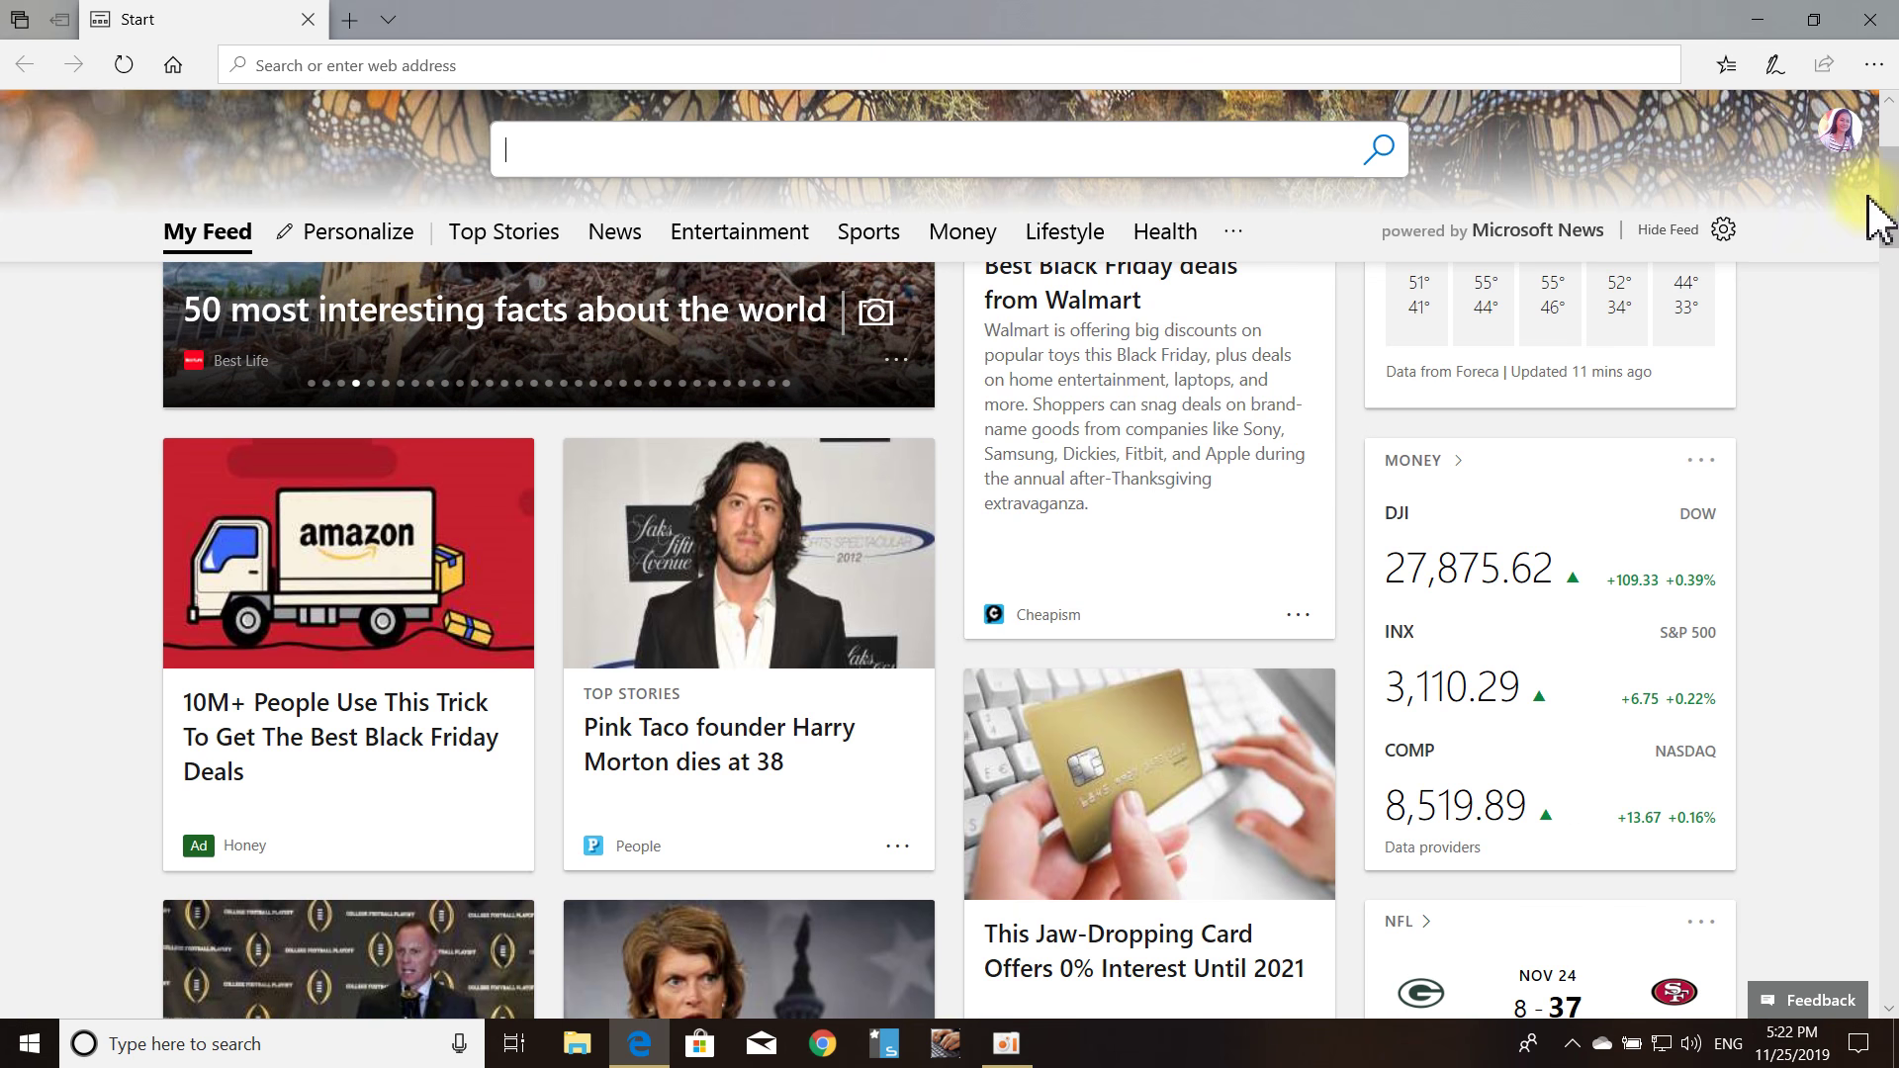
scroll(412, 465, down, 5)
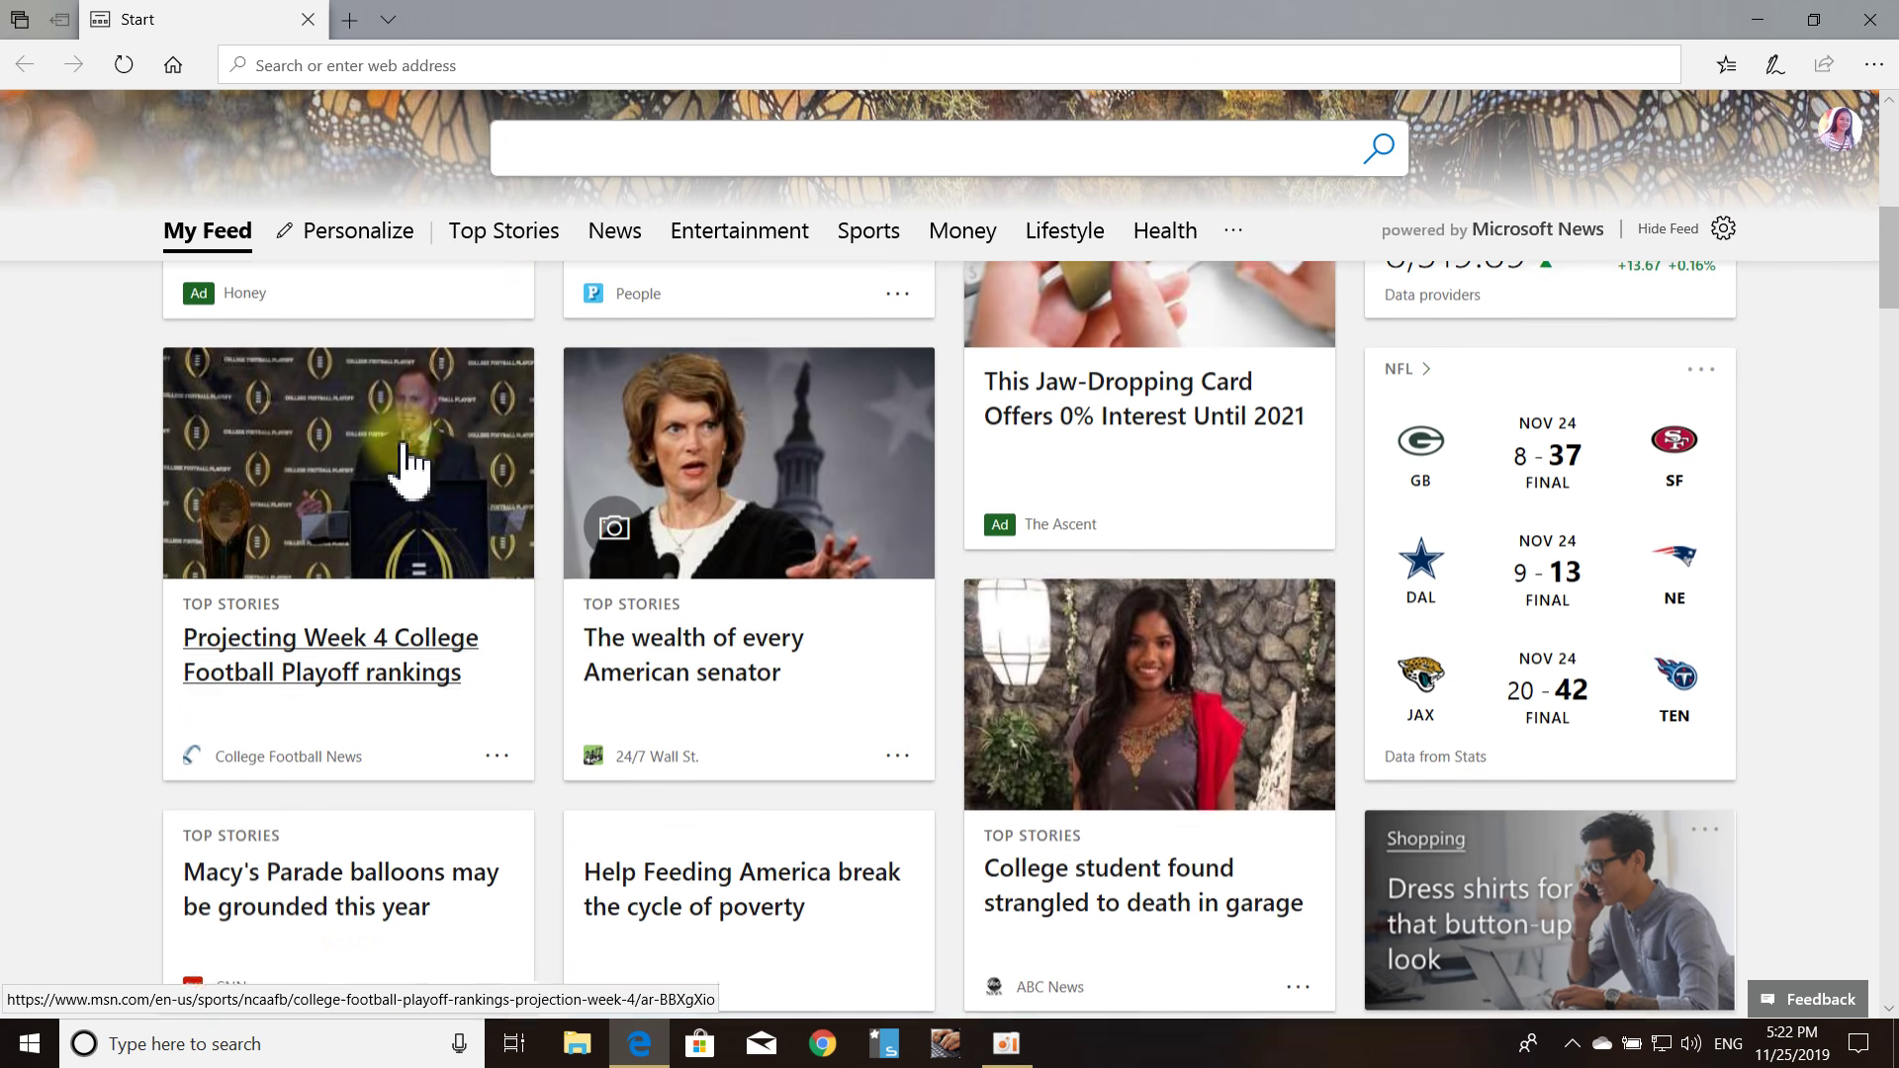
scroll(250, 388, down, 10)
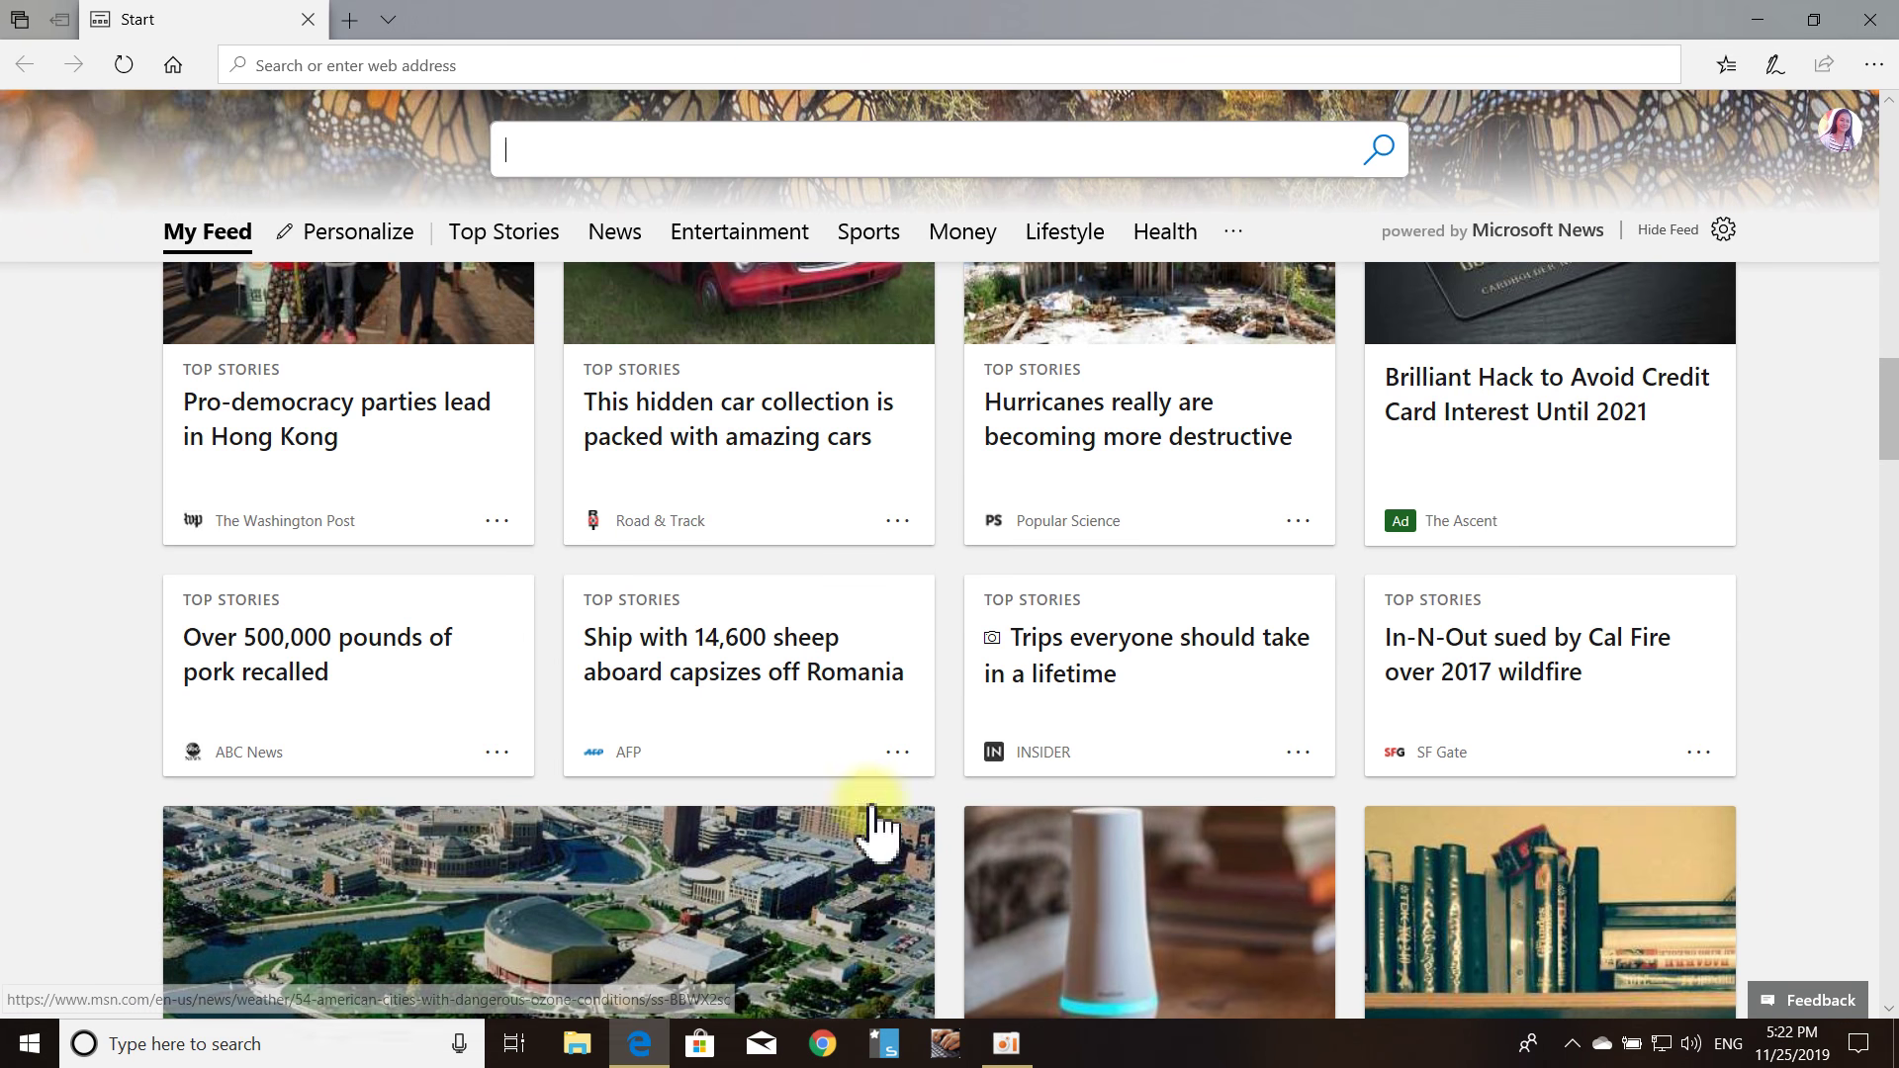
Look over the top of My Feed, including the weather and money cards, and the stories below.
scroll(1238, 708, up, 10)
scroll(1148, 505, up, 5)
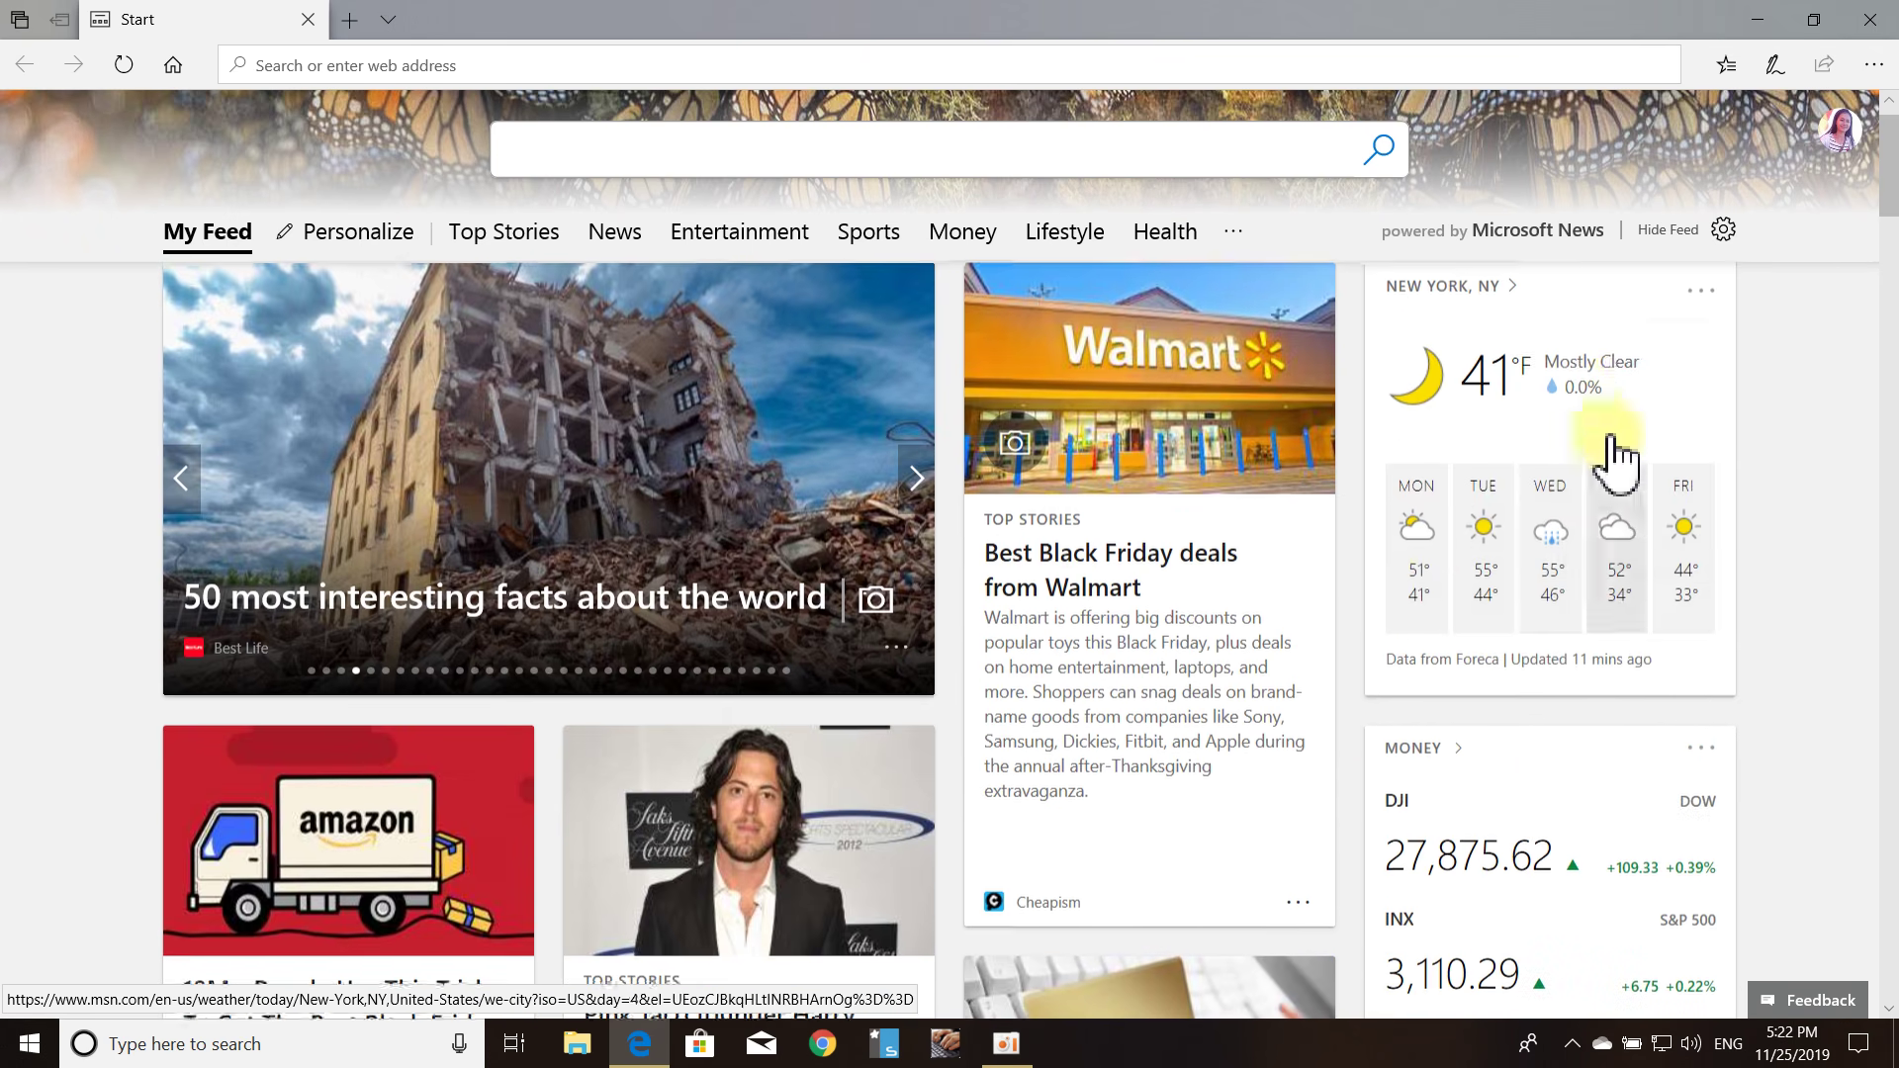
scroll(1889, 158, up, 2)
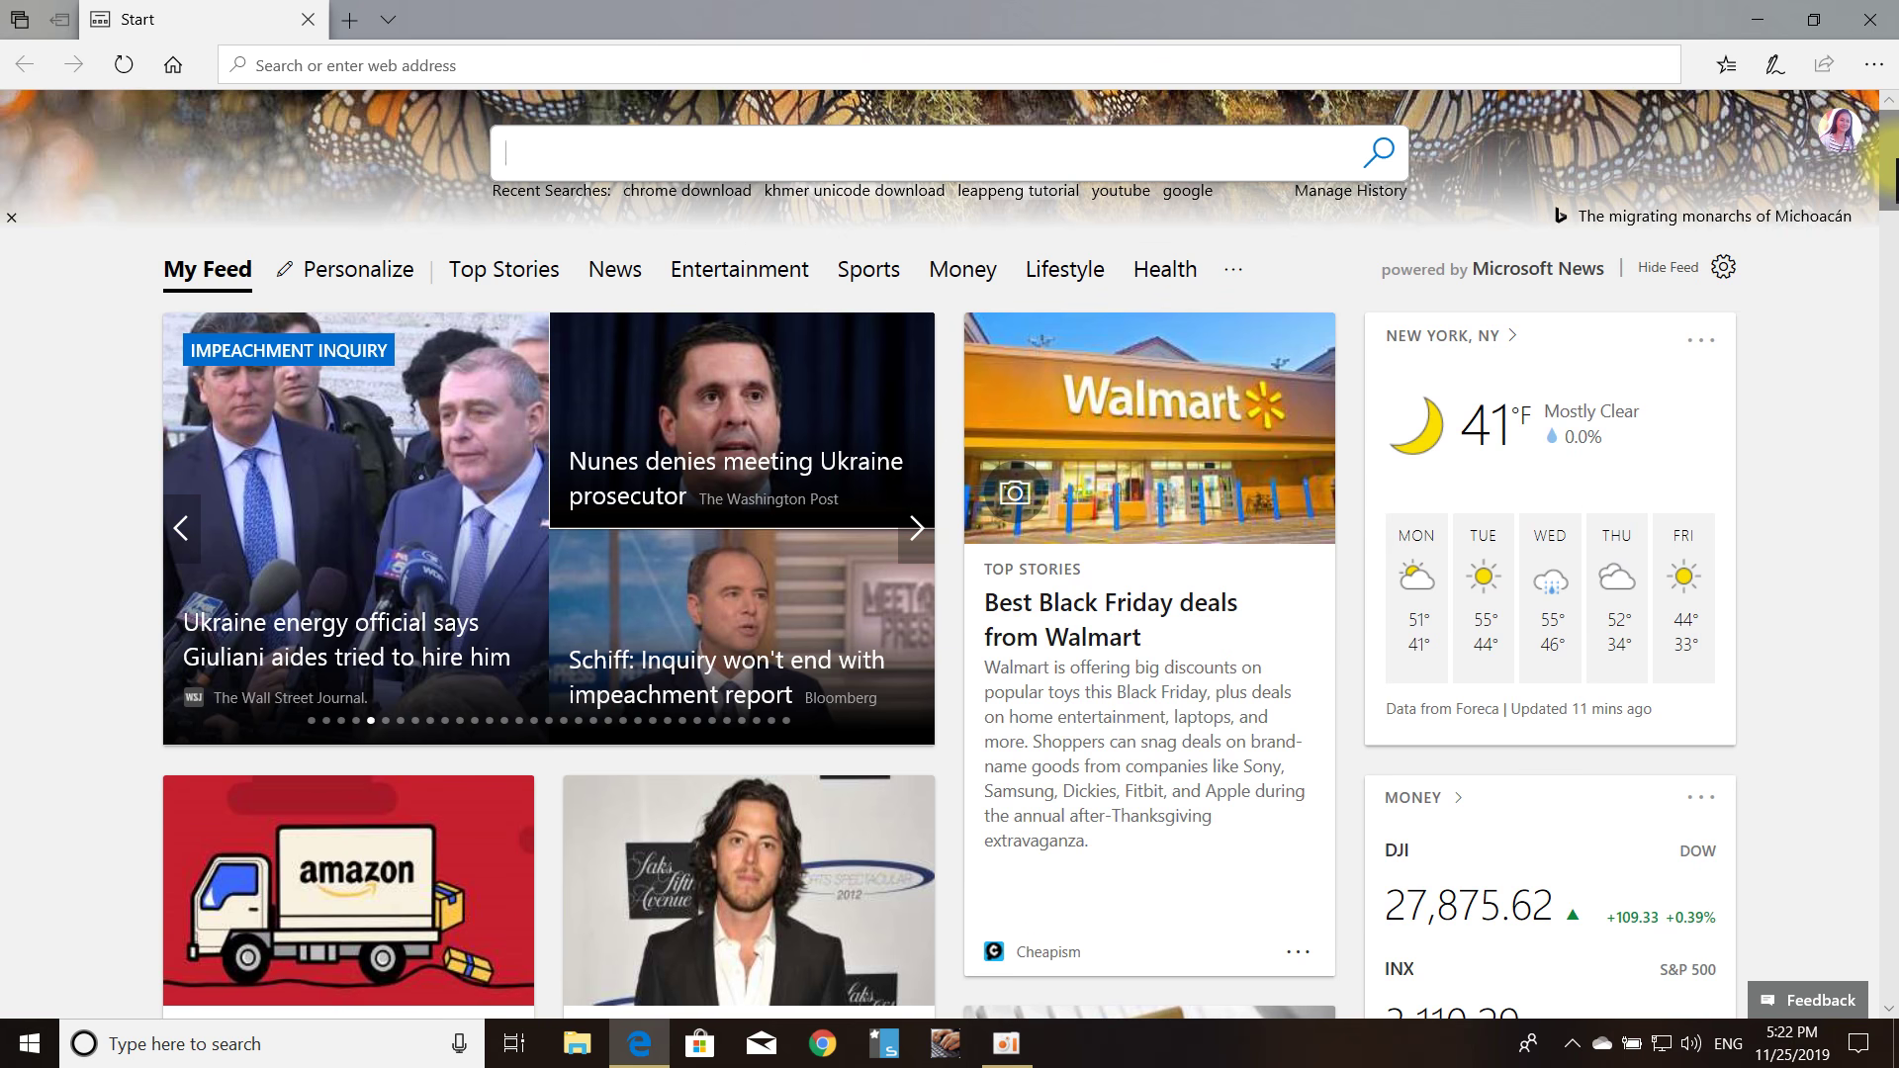
scroll(950, 633, down, 6)
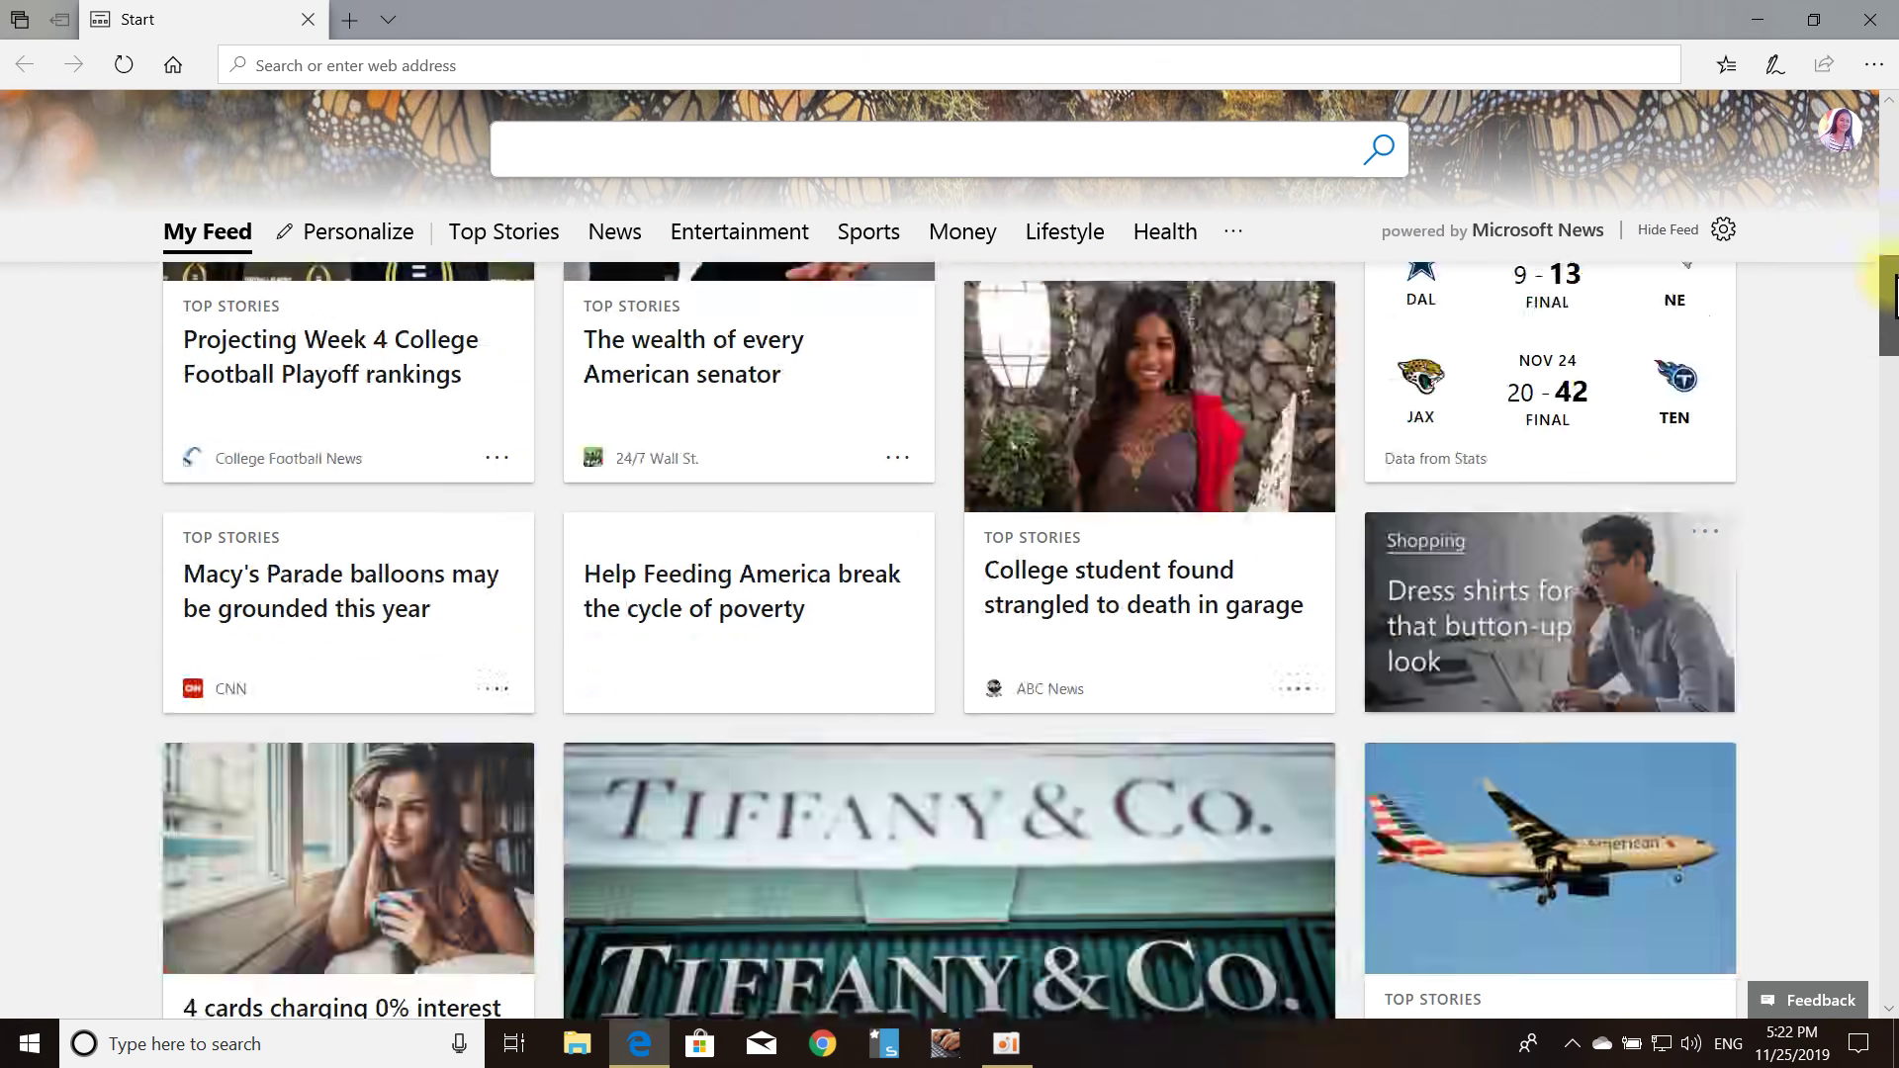
scroll(949, 633, up, 6)
scroll(890, 678, down, 5)
scroll(891, 678, up, 5)
Return to the desktop and refresh it, and close the Chrome window with the empty new tab.
click(640, 1044)
right_click(863, 460)
click(958, 539)
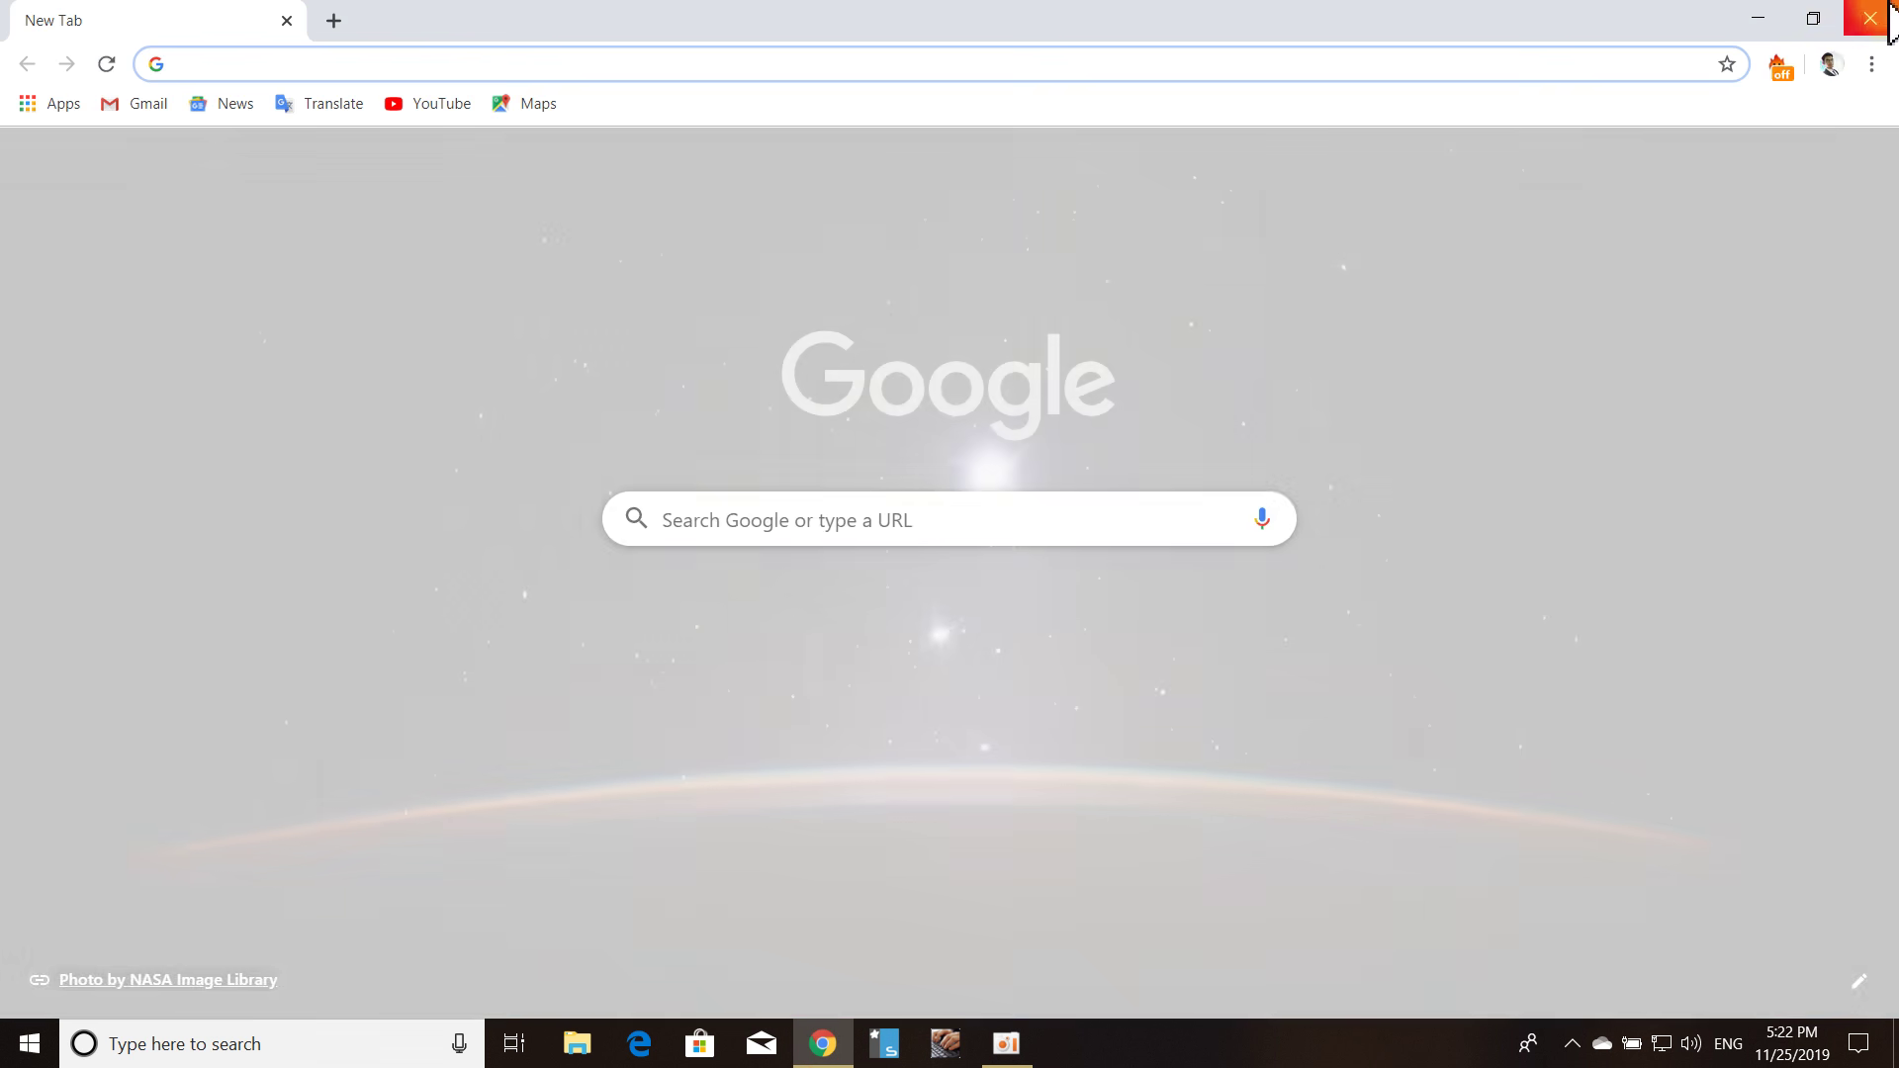
click(1864, 14)
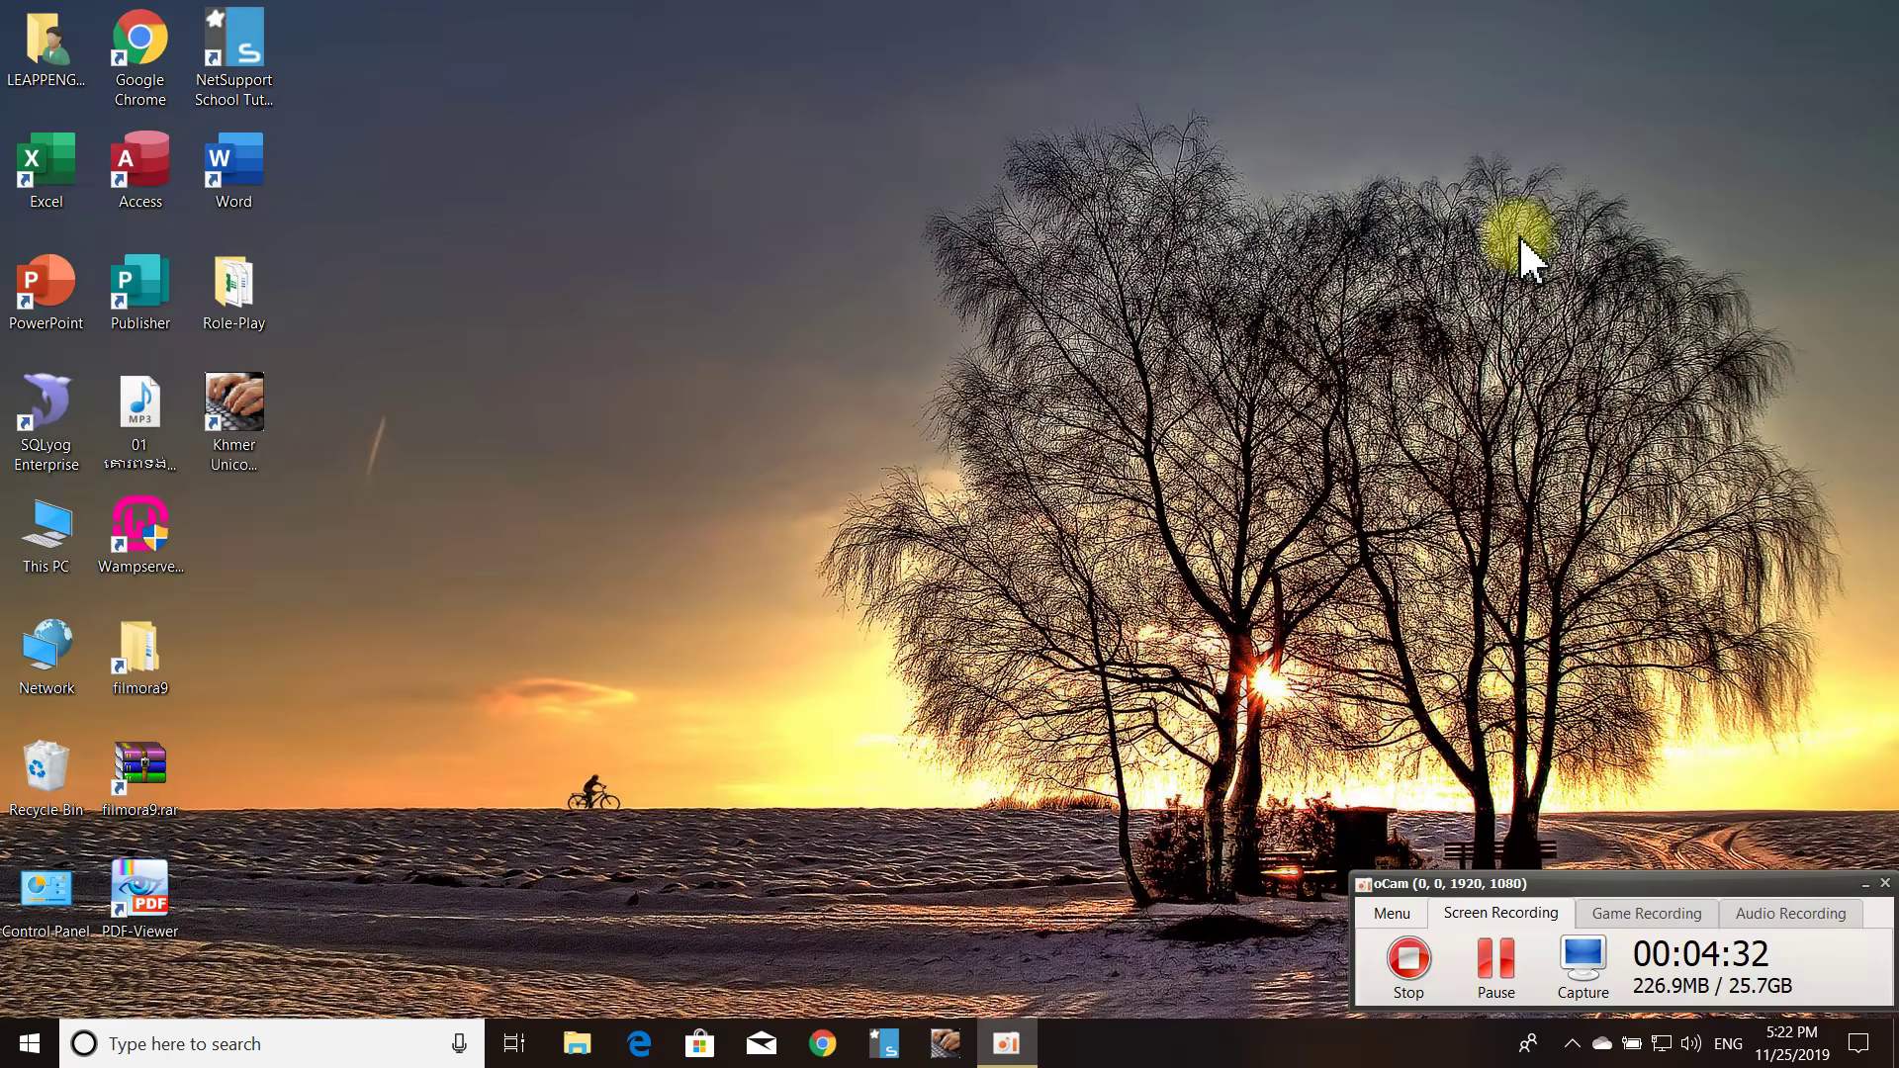
Open Microsoft Edge, glance through its start page, and close it.
click(641, 1051)
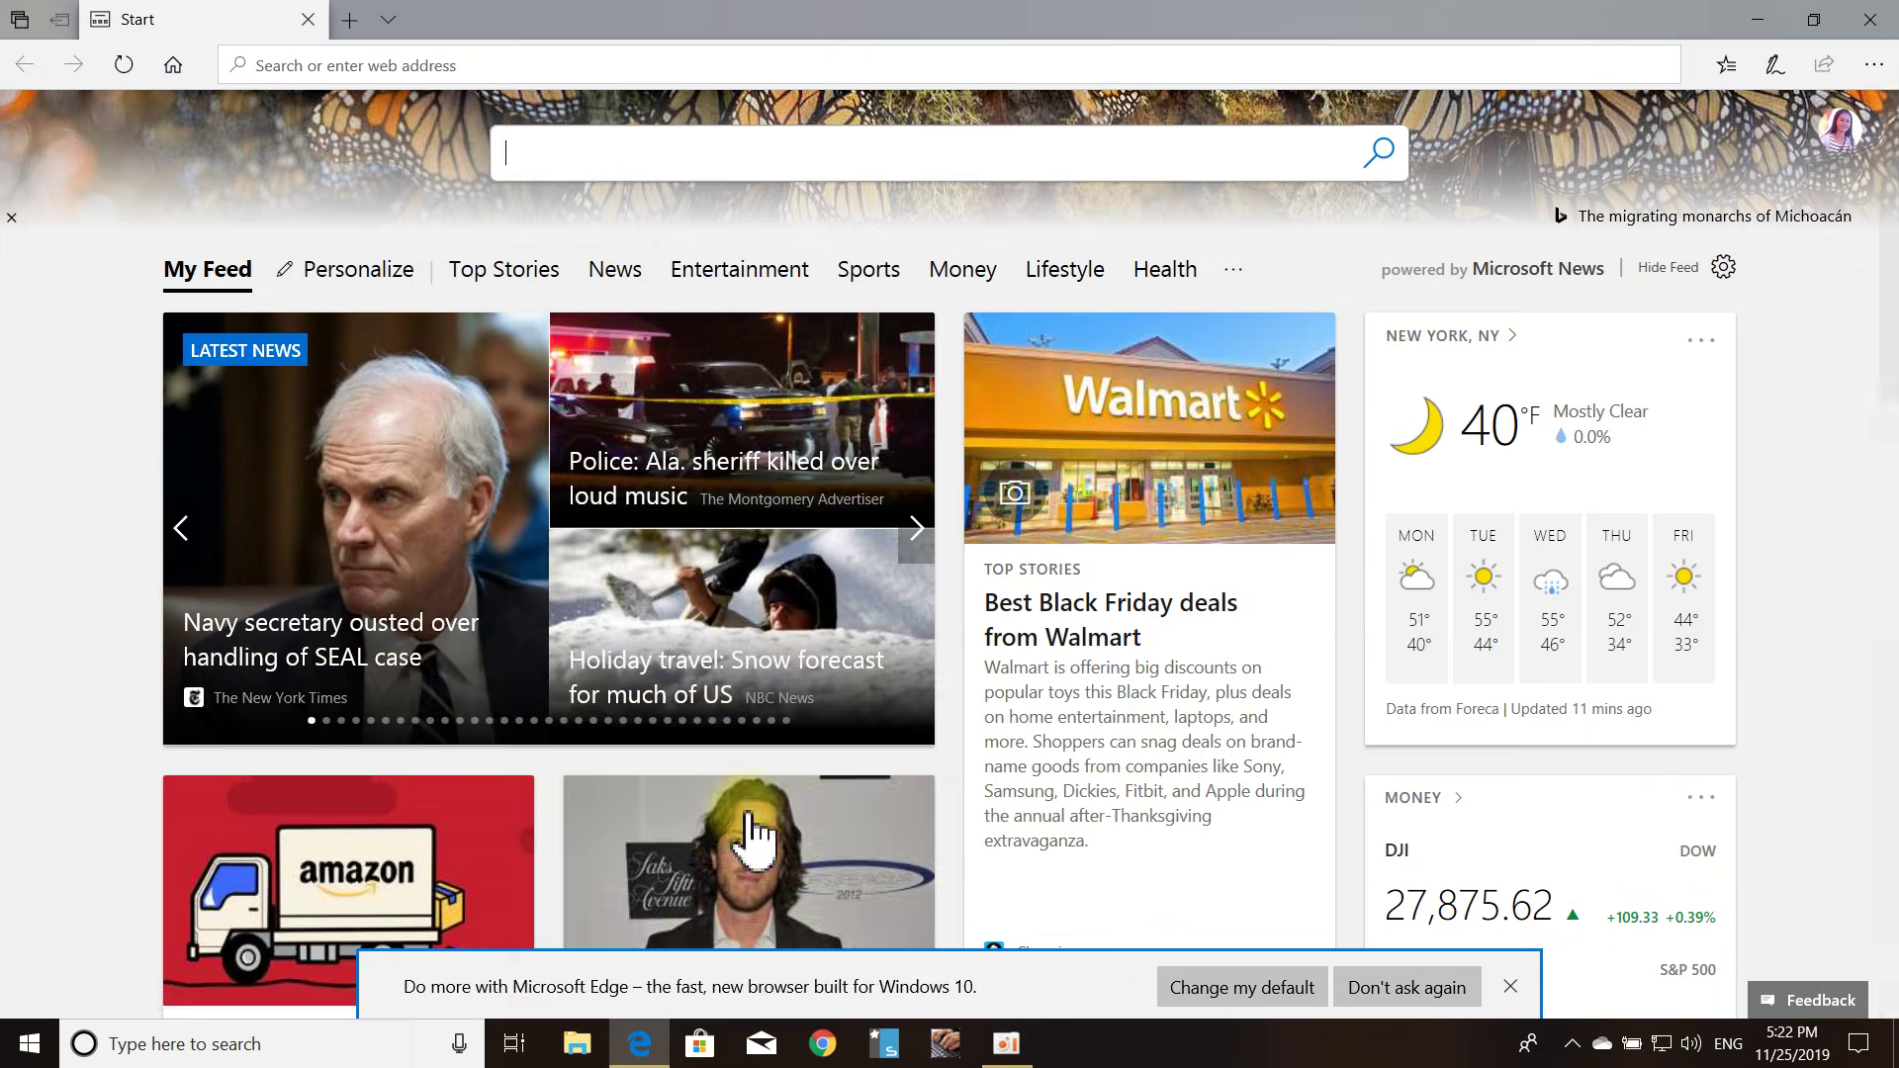
scroll(925, 593, down, 7)
scroll(442, 208, up, 7)
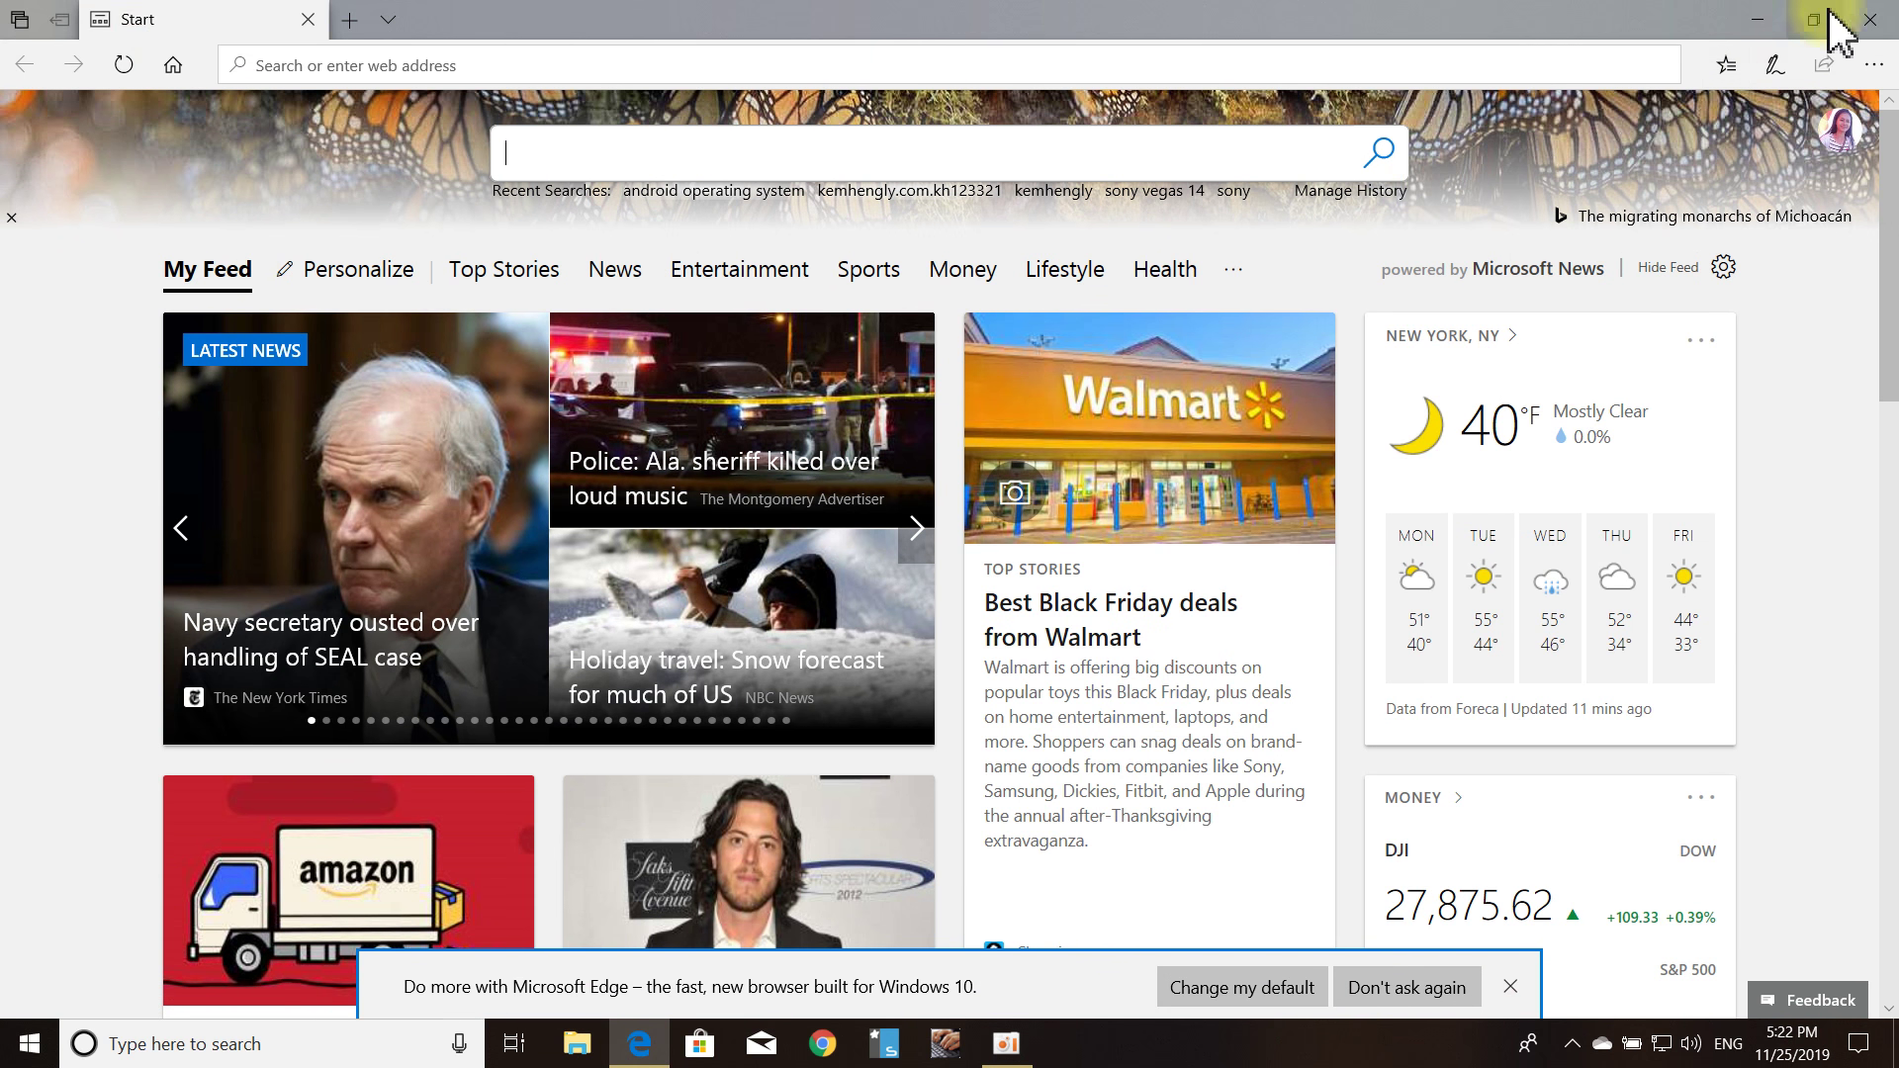
click(1890, 28)
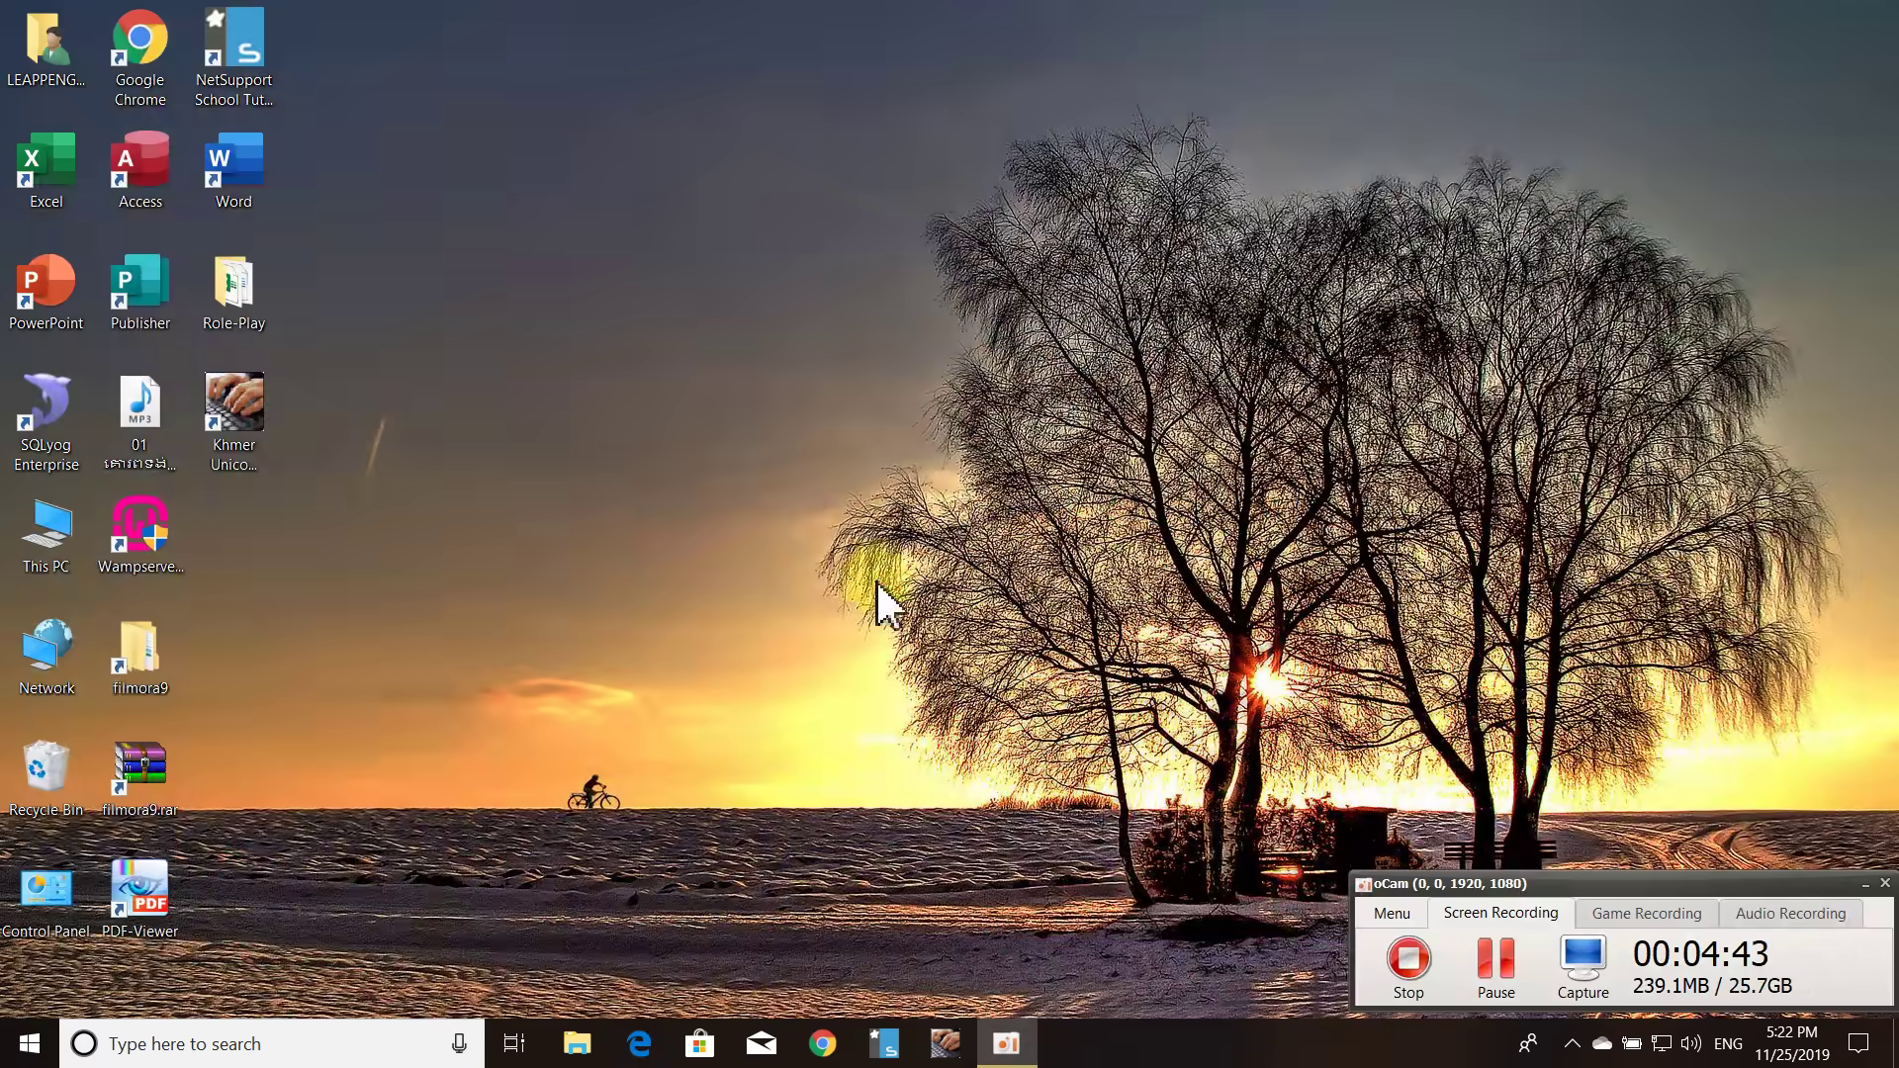
Search Windows for "e" and open Microsoft Edge from the results.
click(354, 1046)
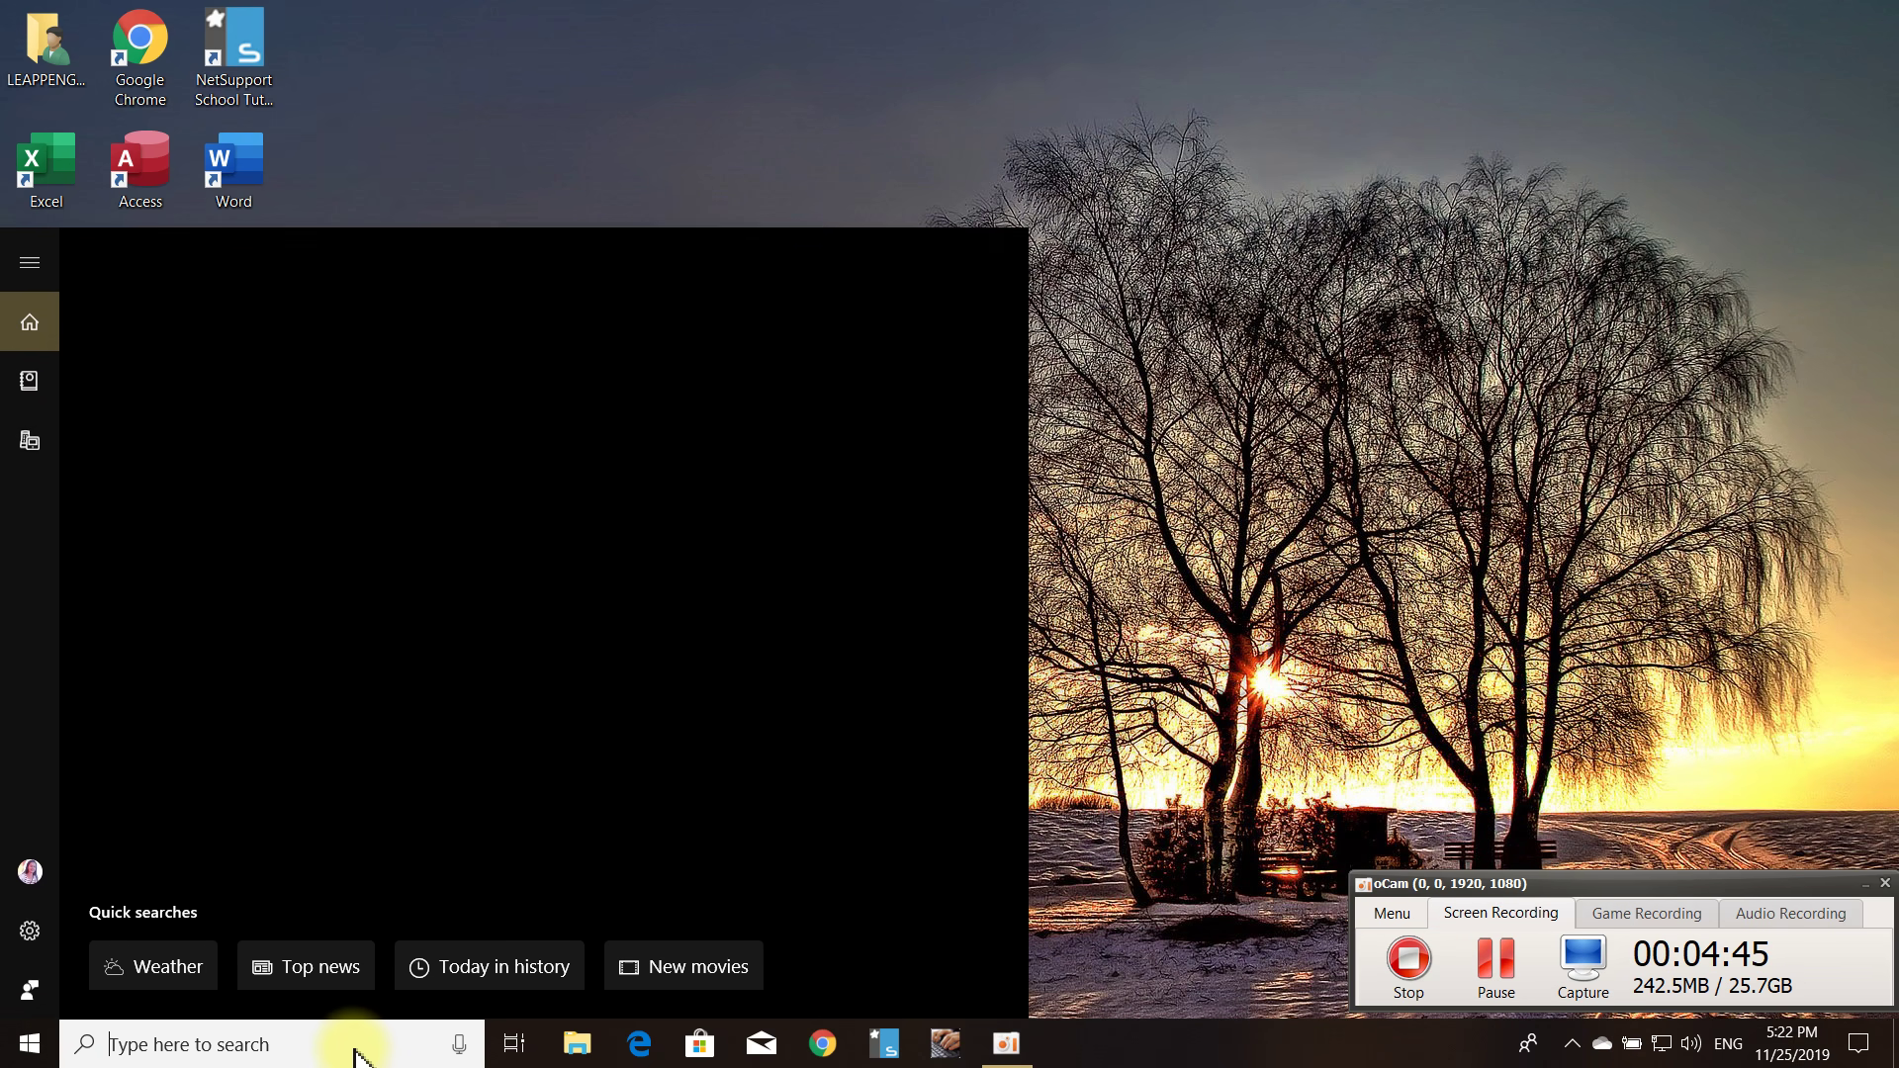
text(e)
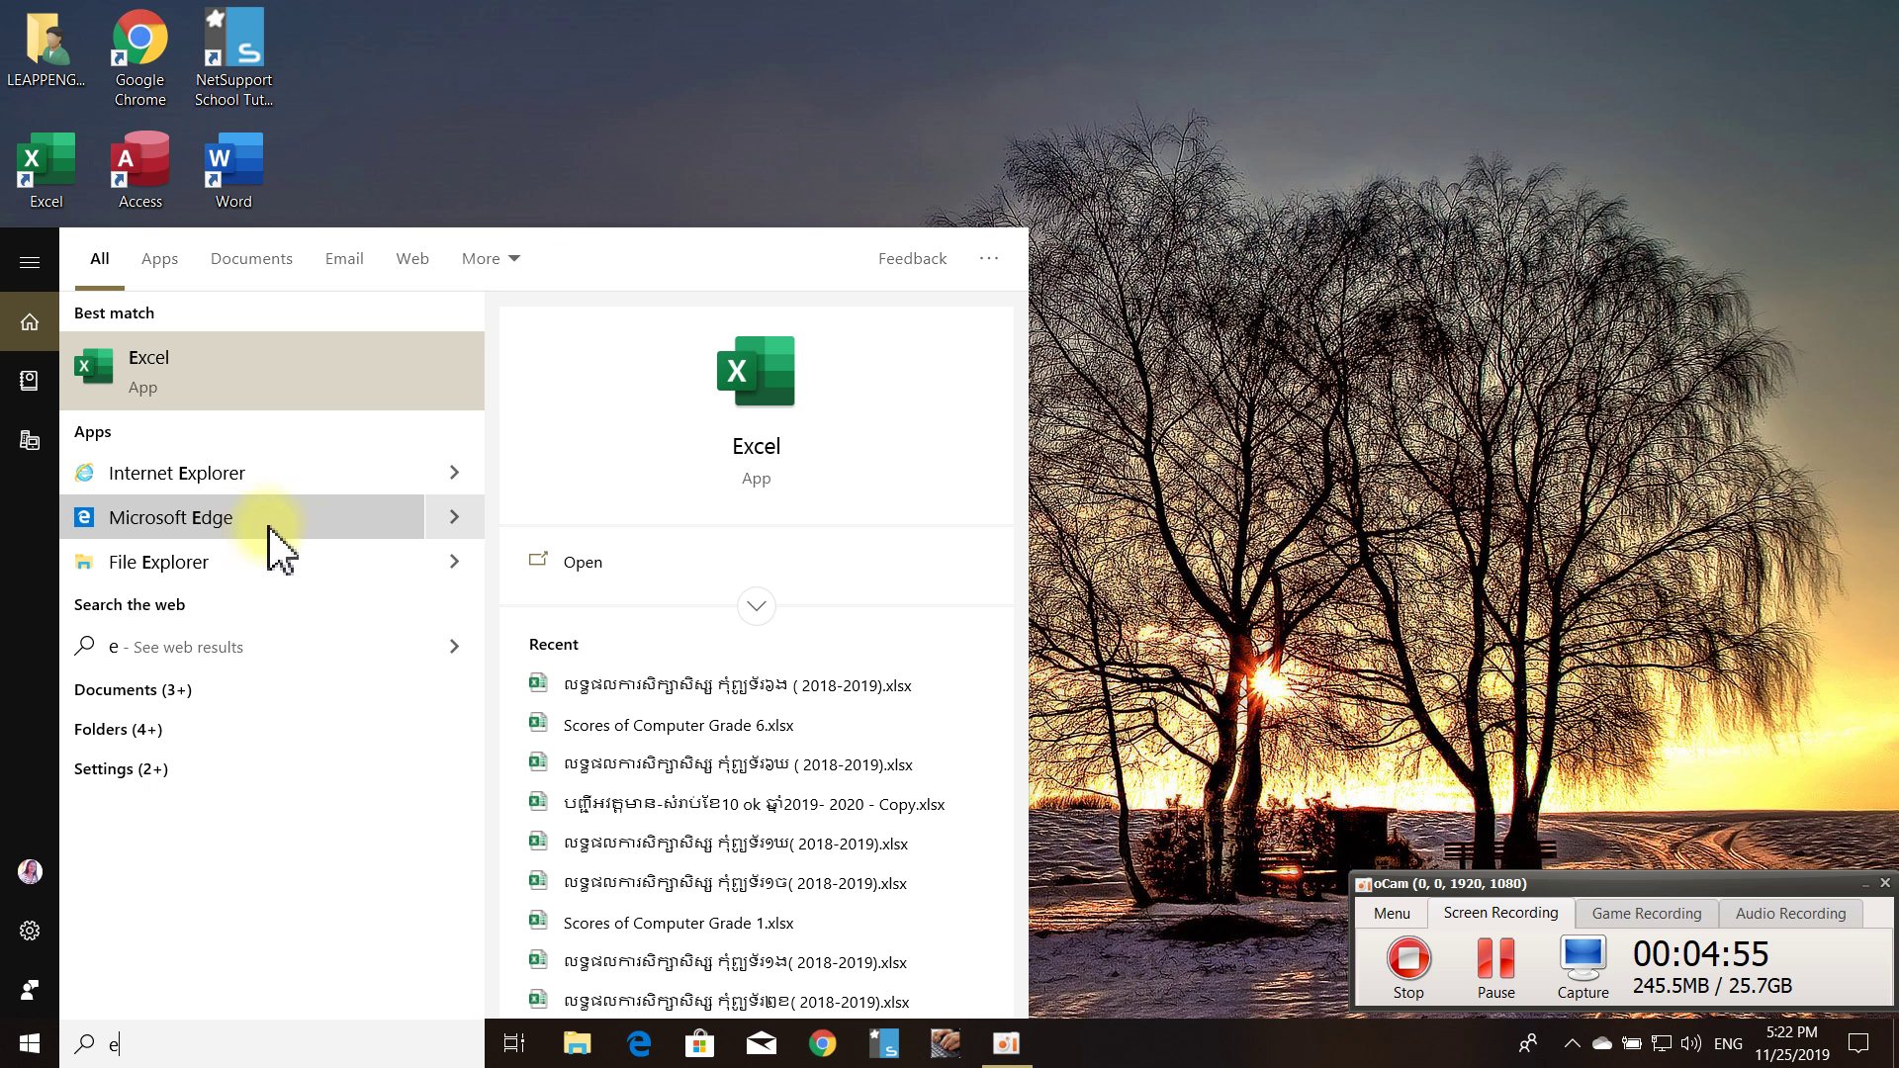
click(158, 518)
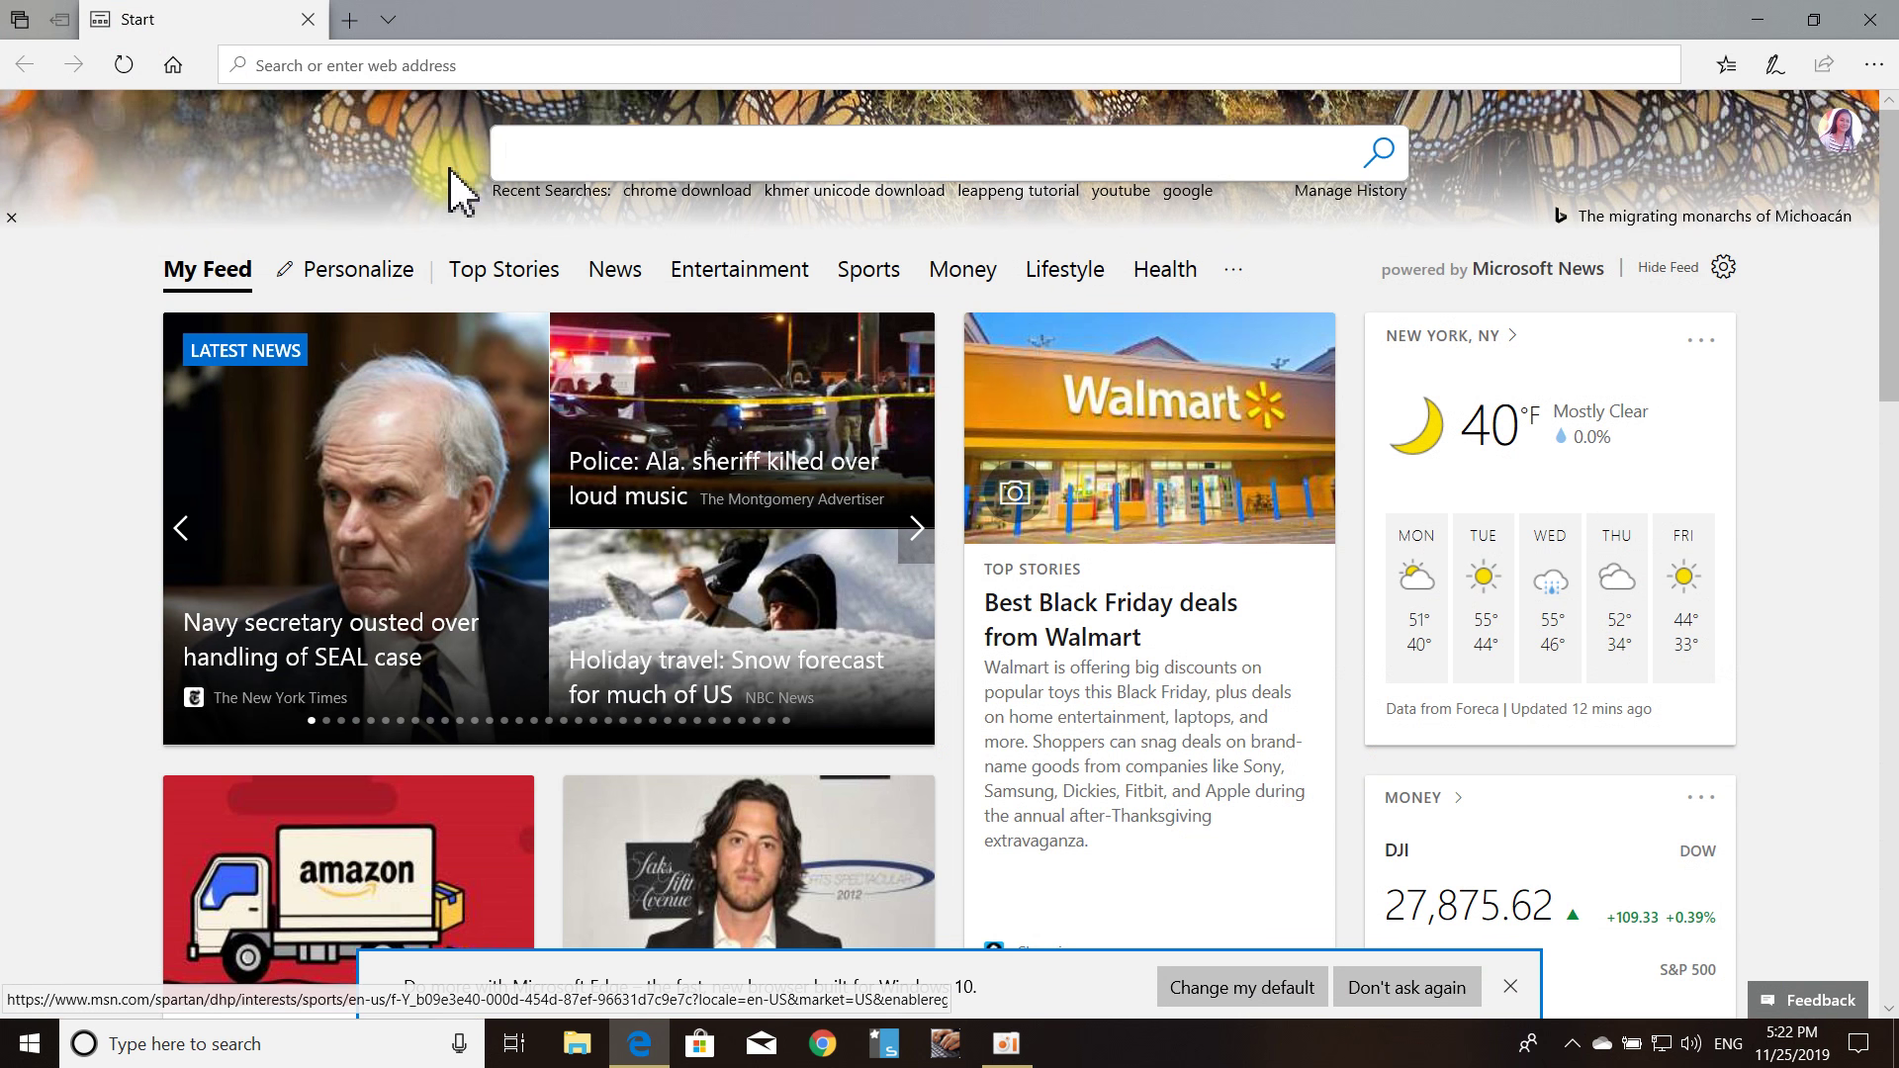
Enter "frifox" as a web search and choose the suggestion "firefox download".
click(875, 61)
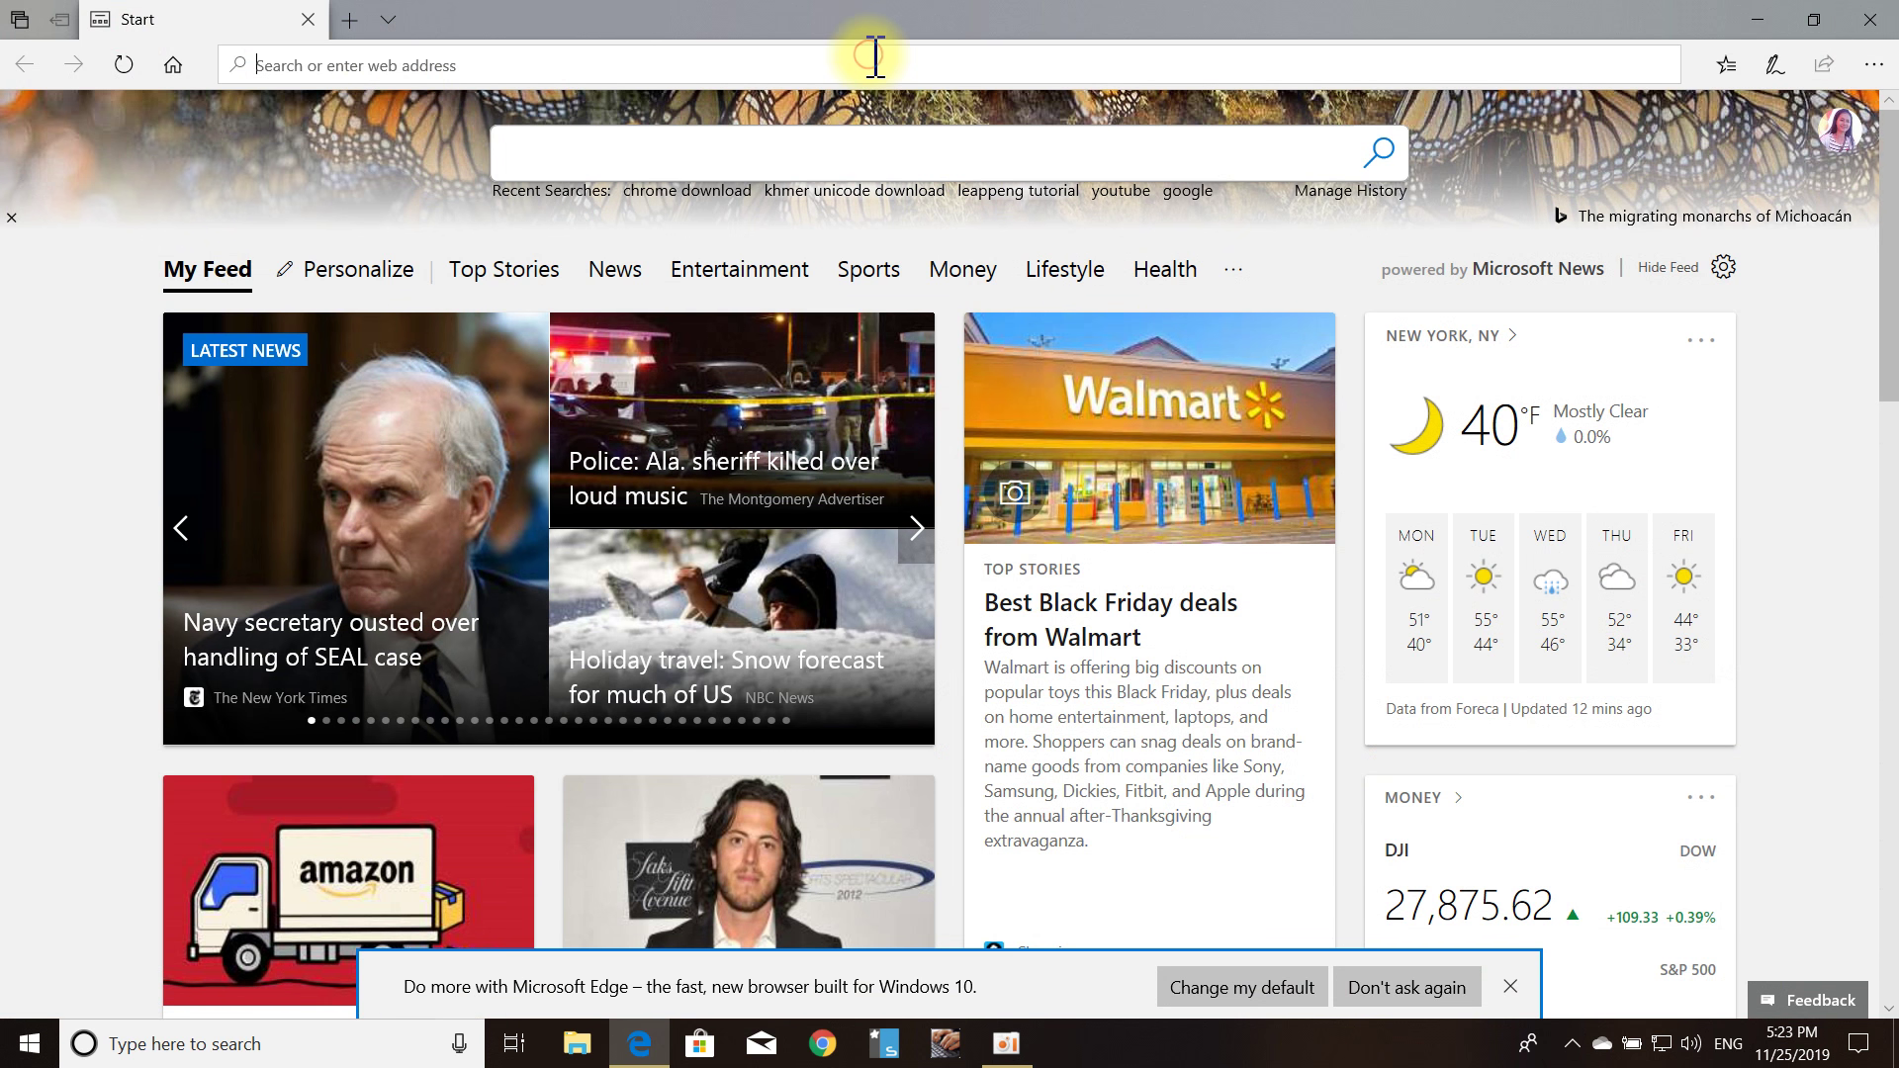
text(frifox)
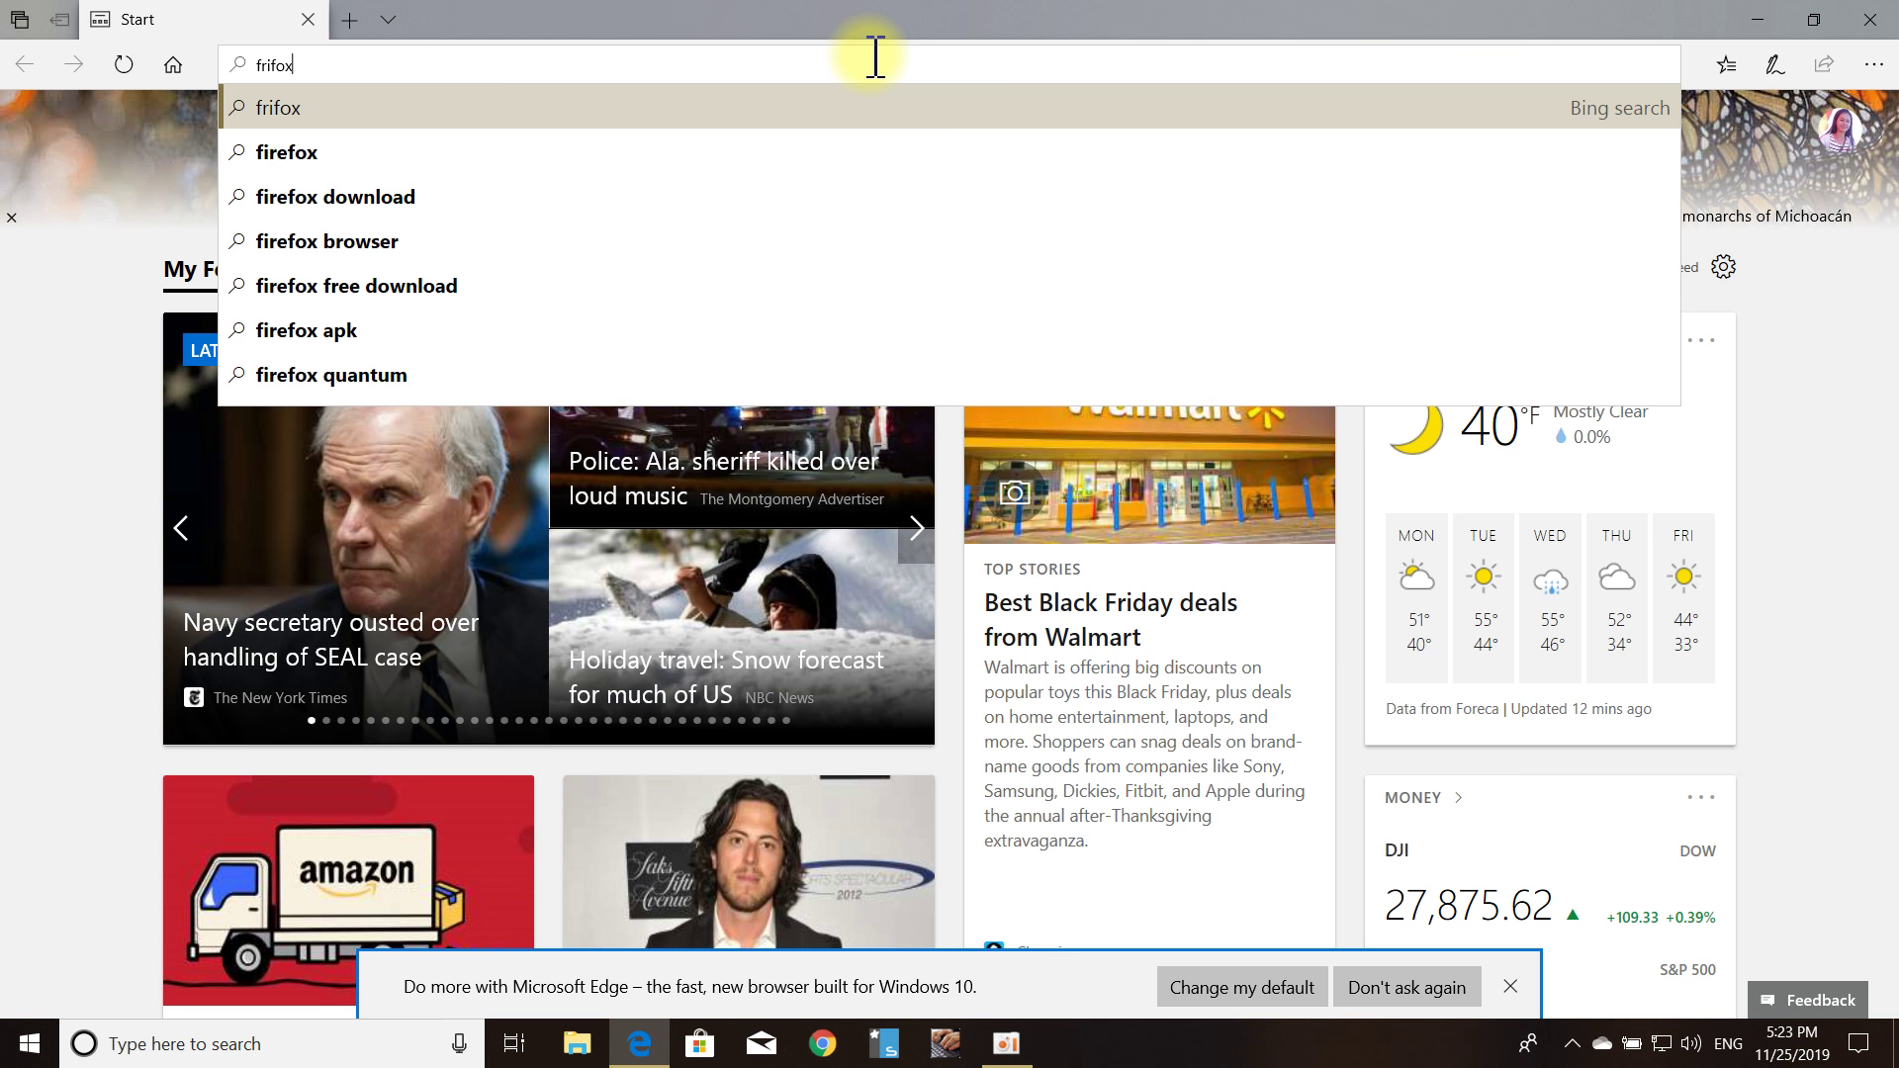
click(382, 206)
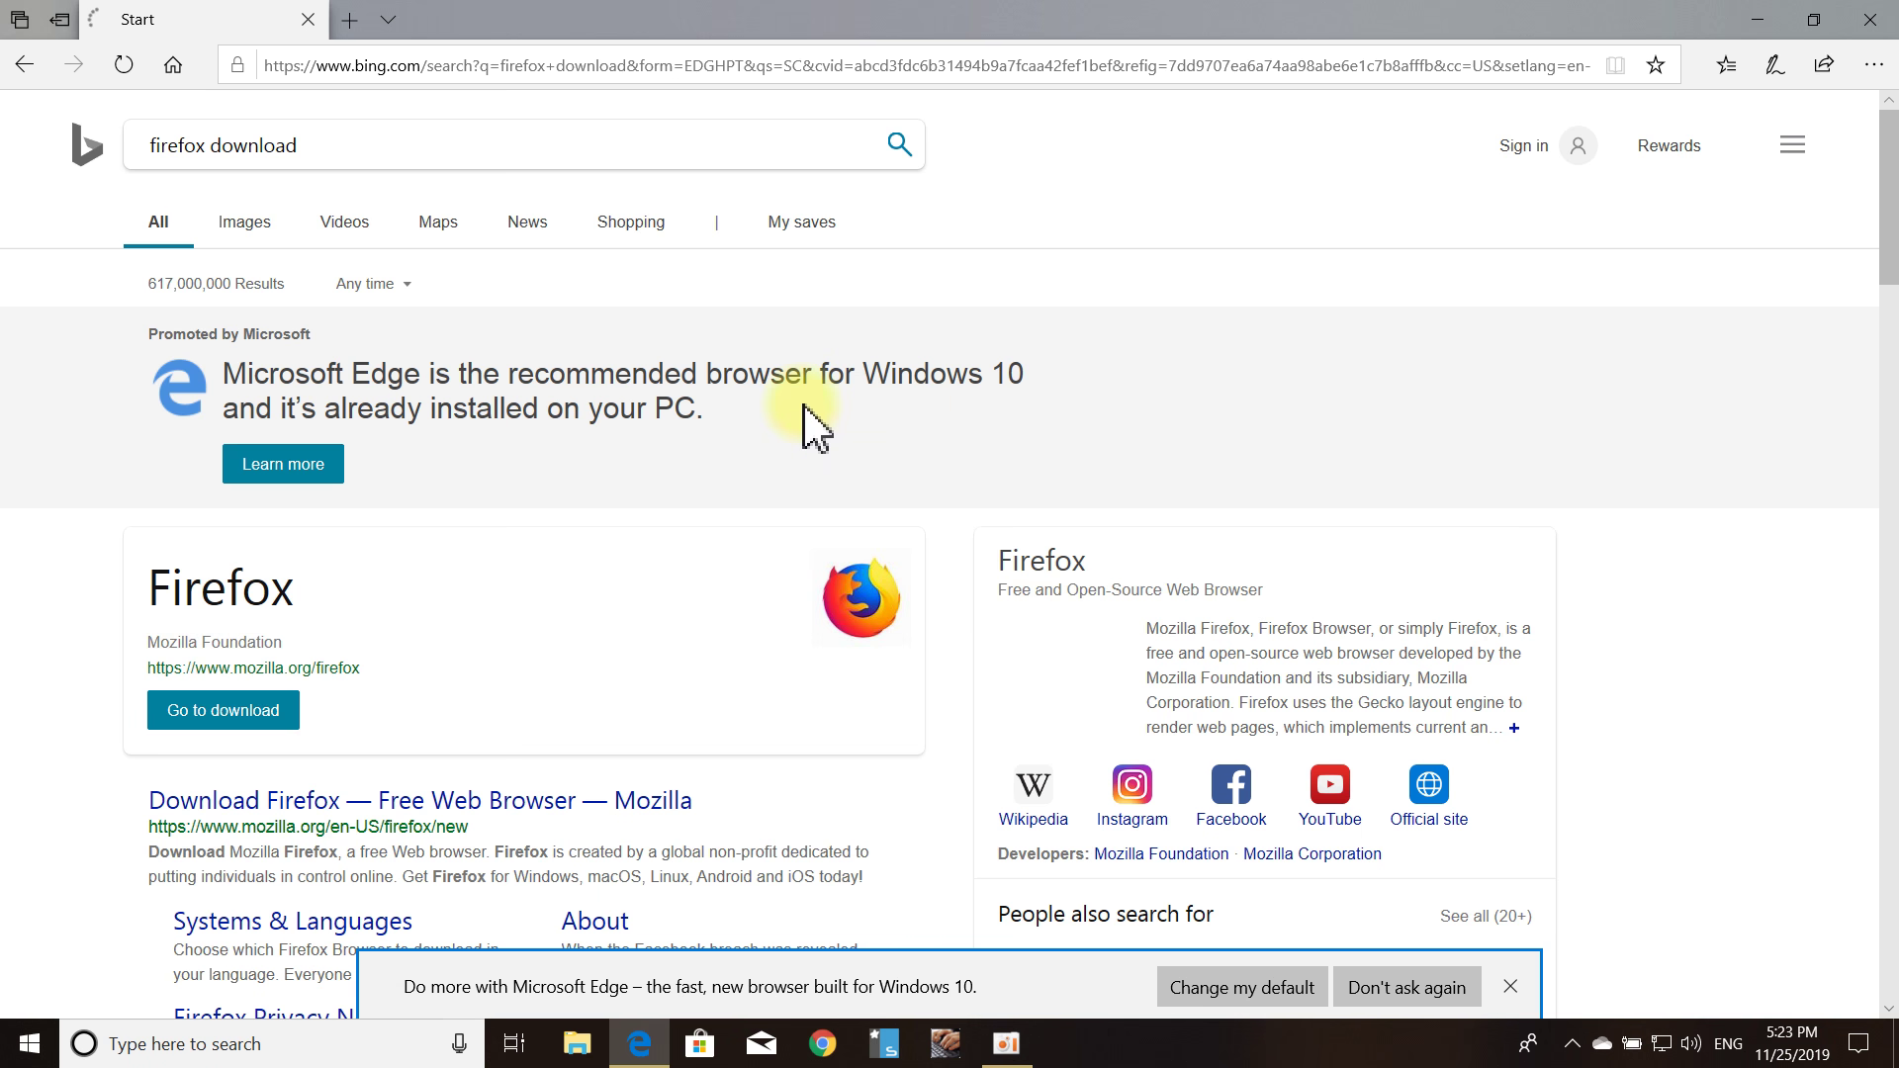
Look through the search results and open "Download Firefox — Free Web Browser — Mozilla".
scroll(495, 554, down, 4)
scroll(433, 594, up, 4)
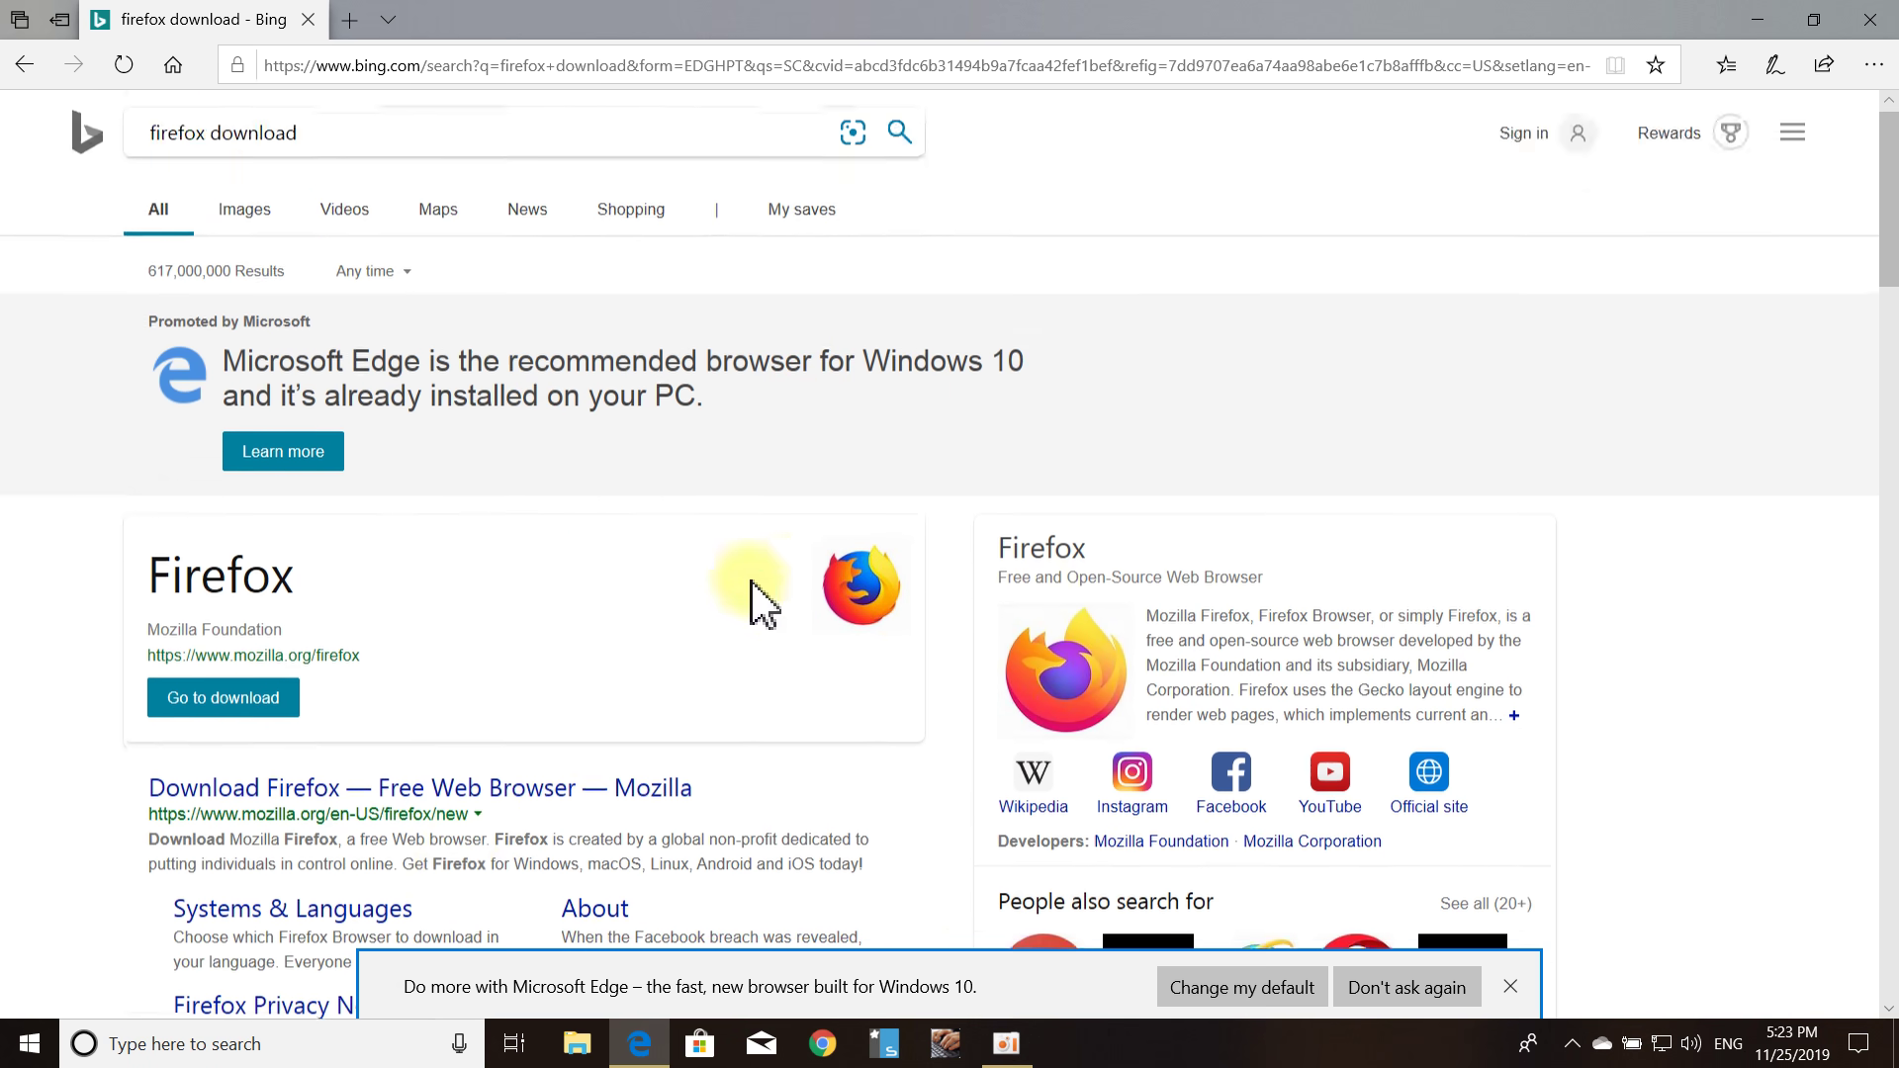
scroll(755, 606, down, 6)
scroll(903, 564, up, 4)
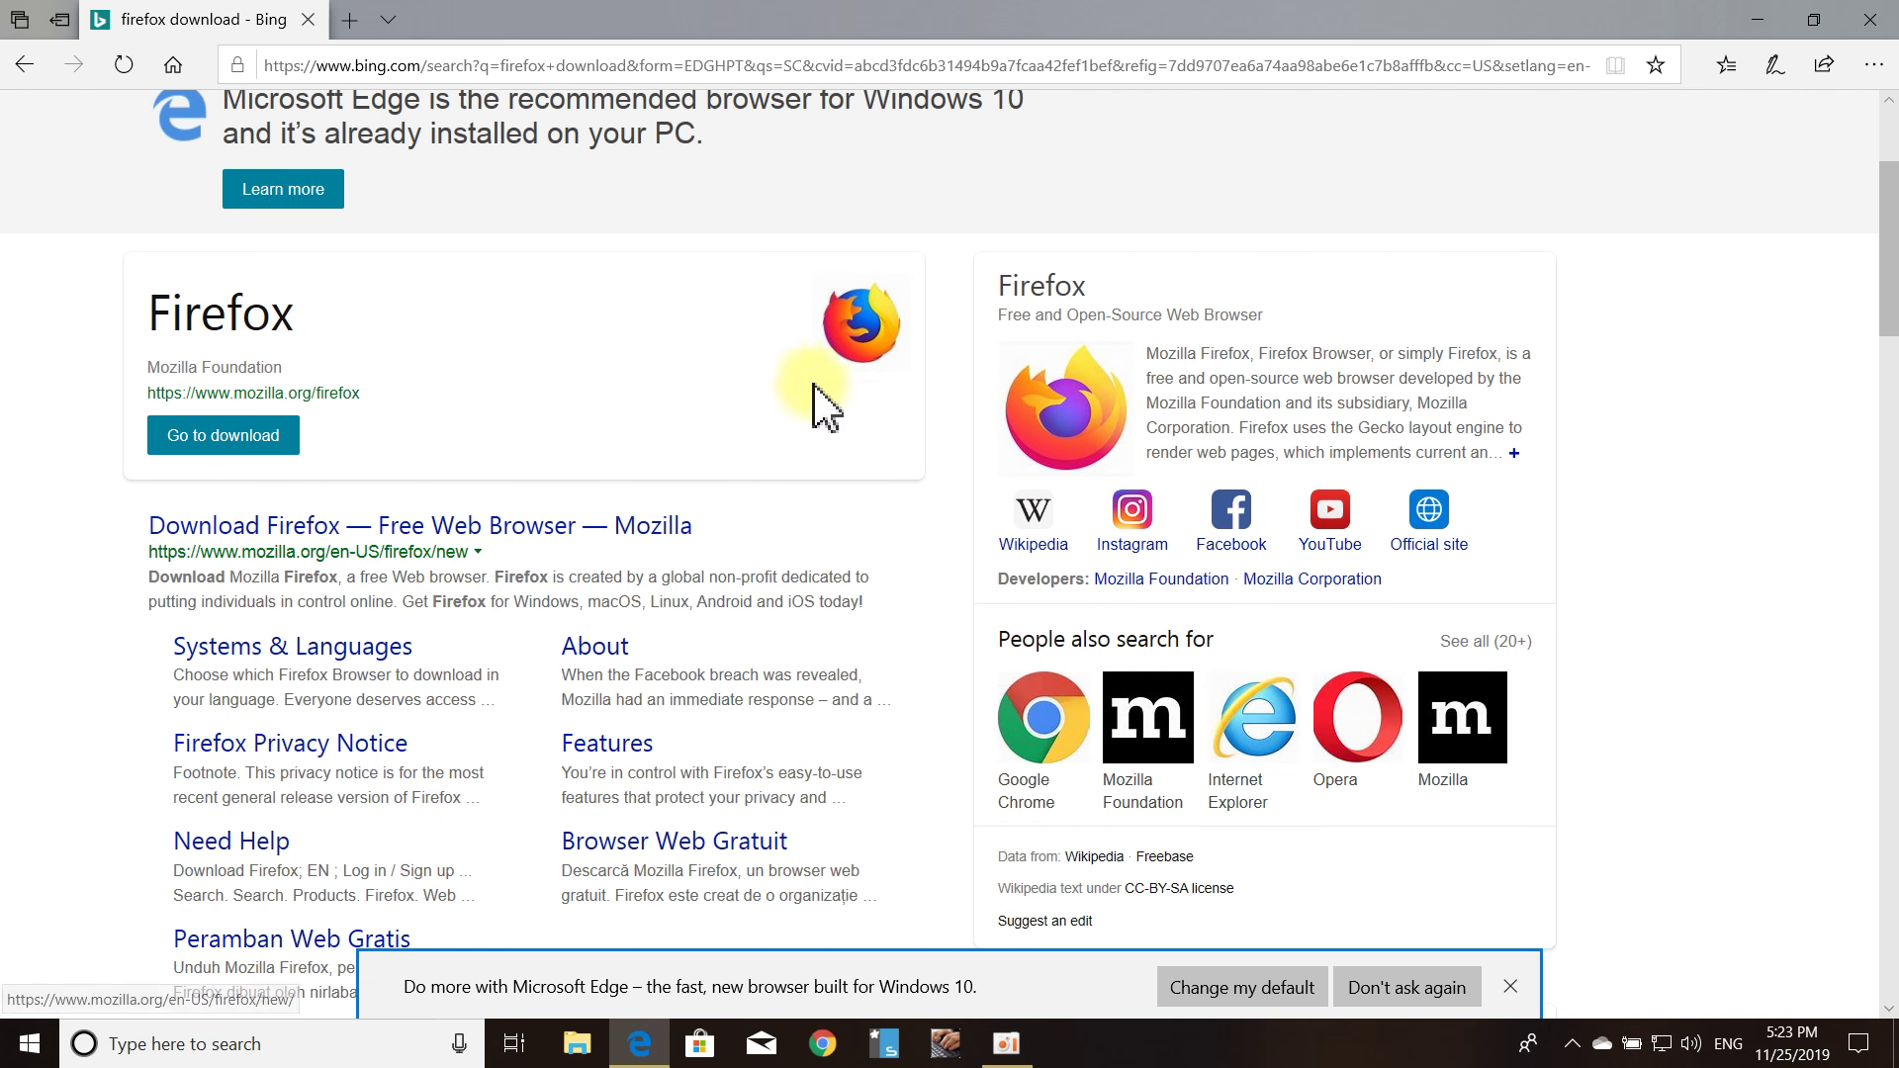
scroll(882, 467, down, 3)
scroll(851, 466, up, 1)
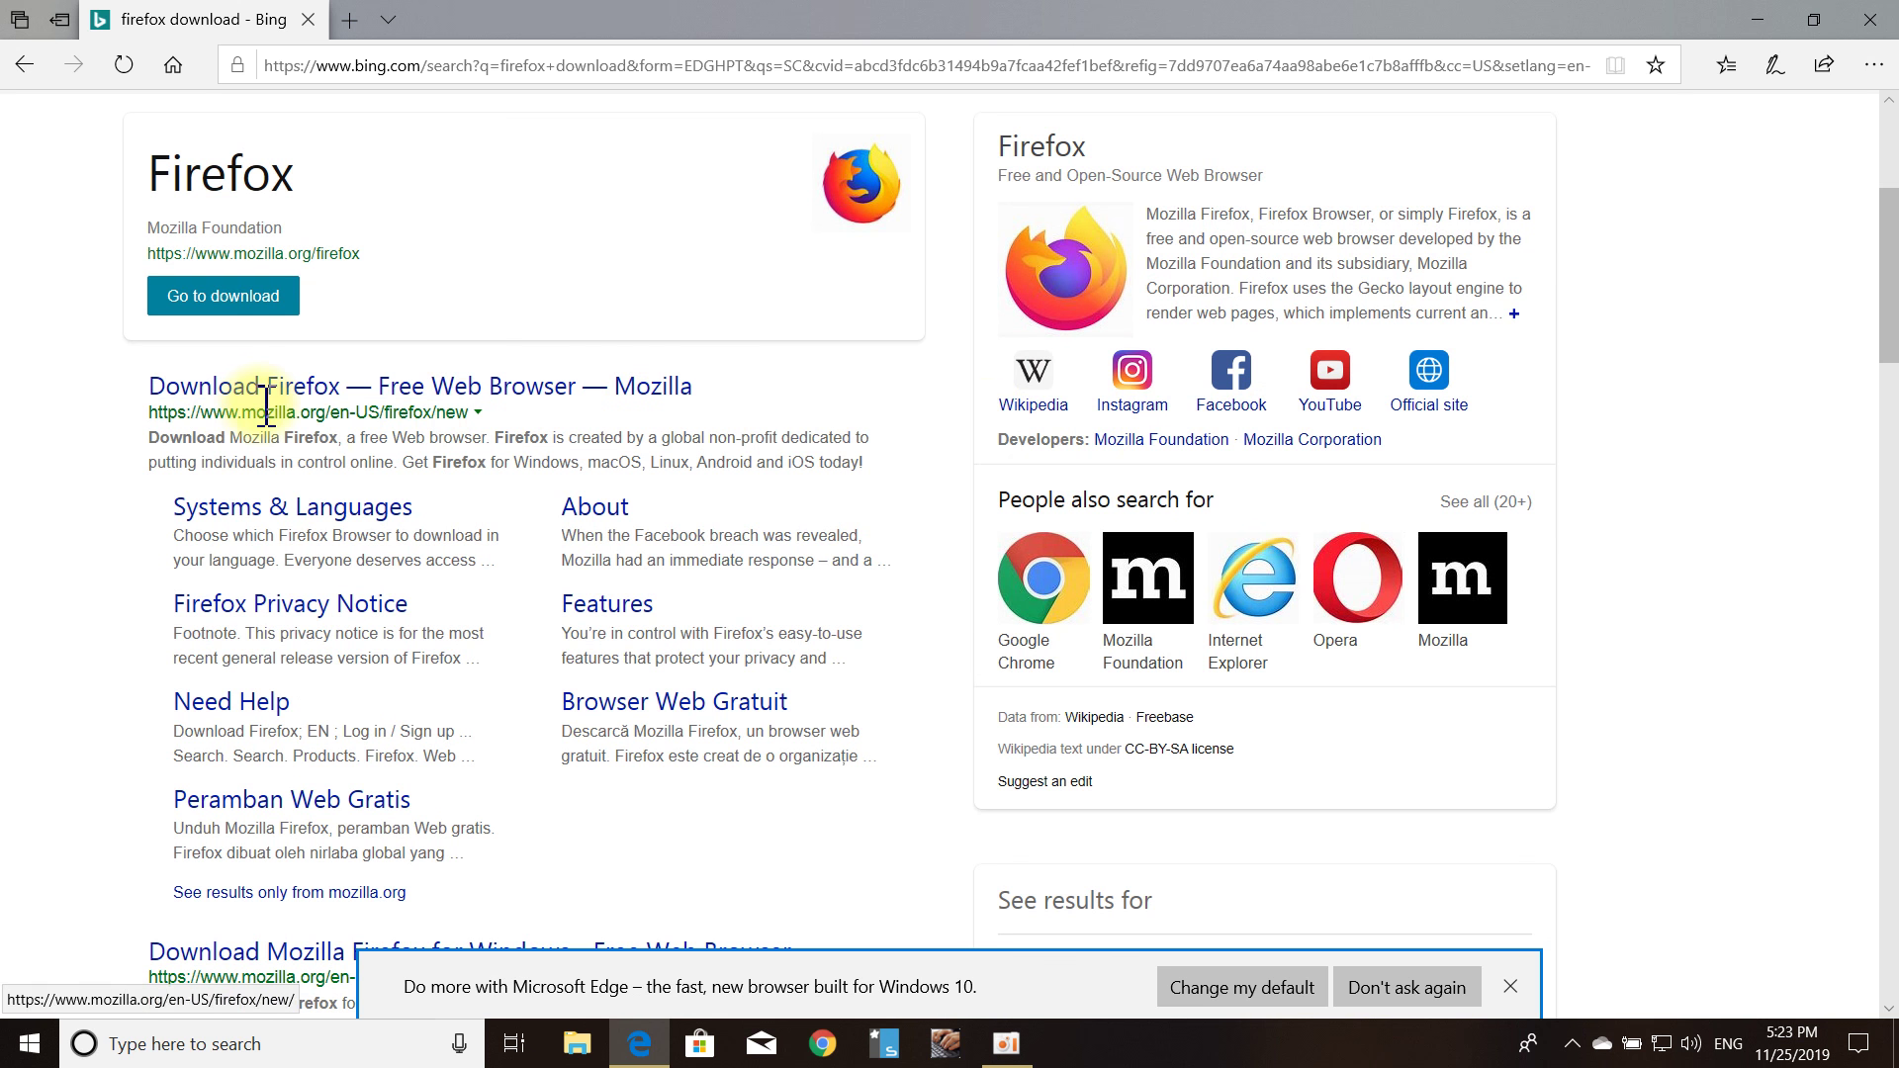
click(210, 400)
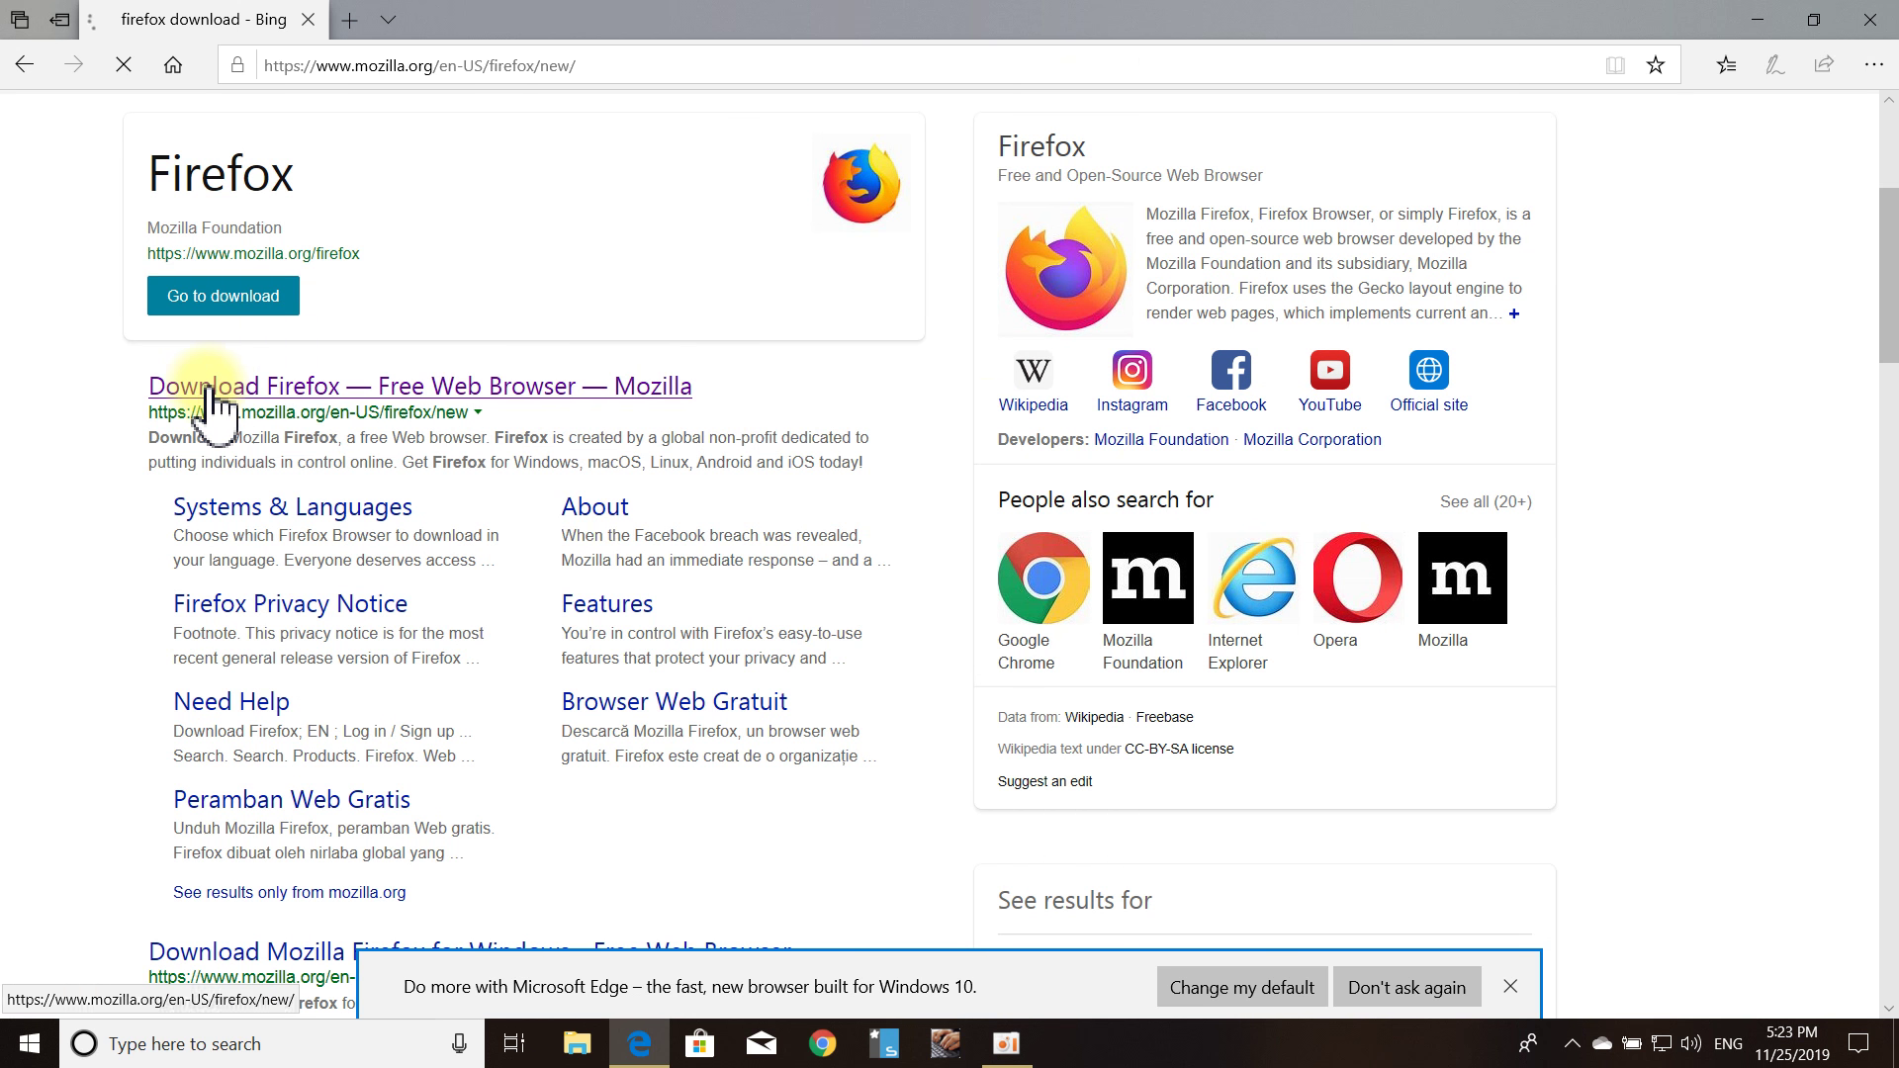
Look over the Firefox download page, check its mozilla.org address, and start the download.
scroll(1072, 538, down, 5)
scroll(1208, 569, up, 3)
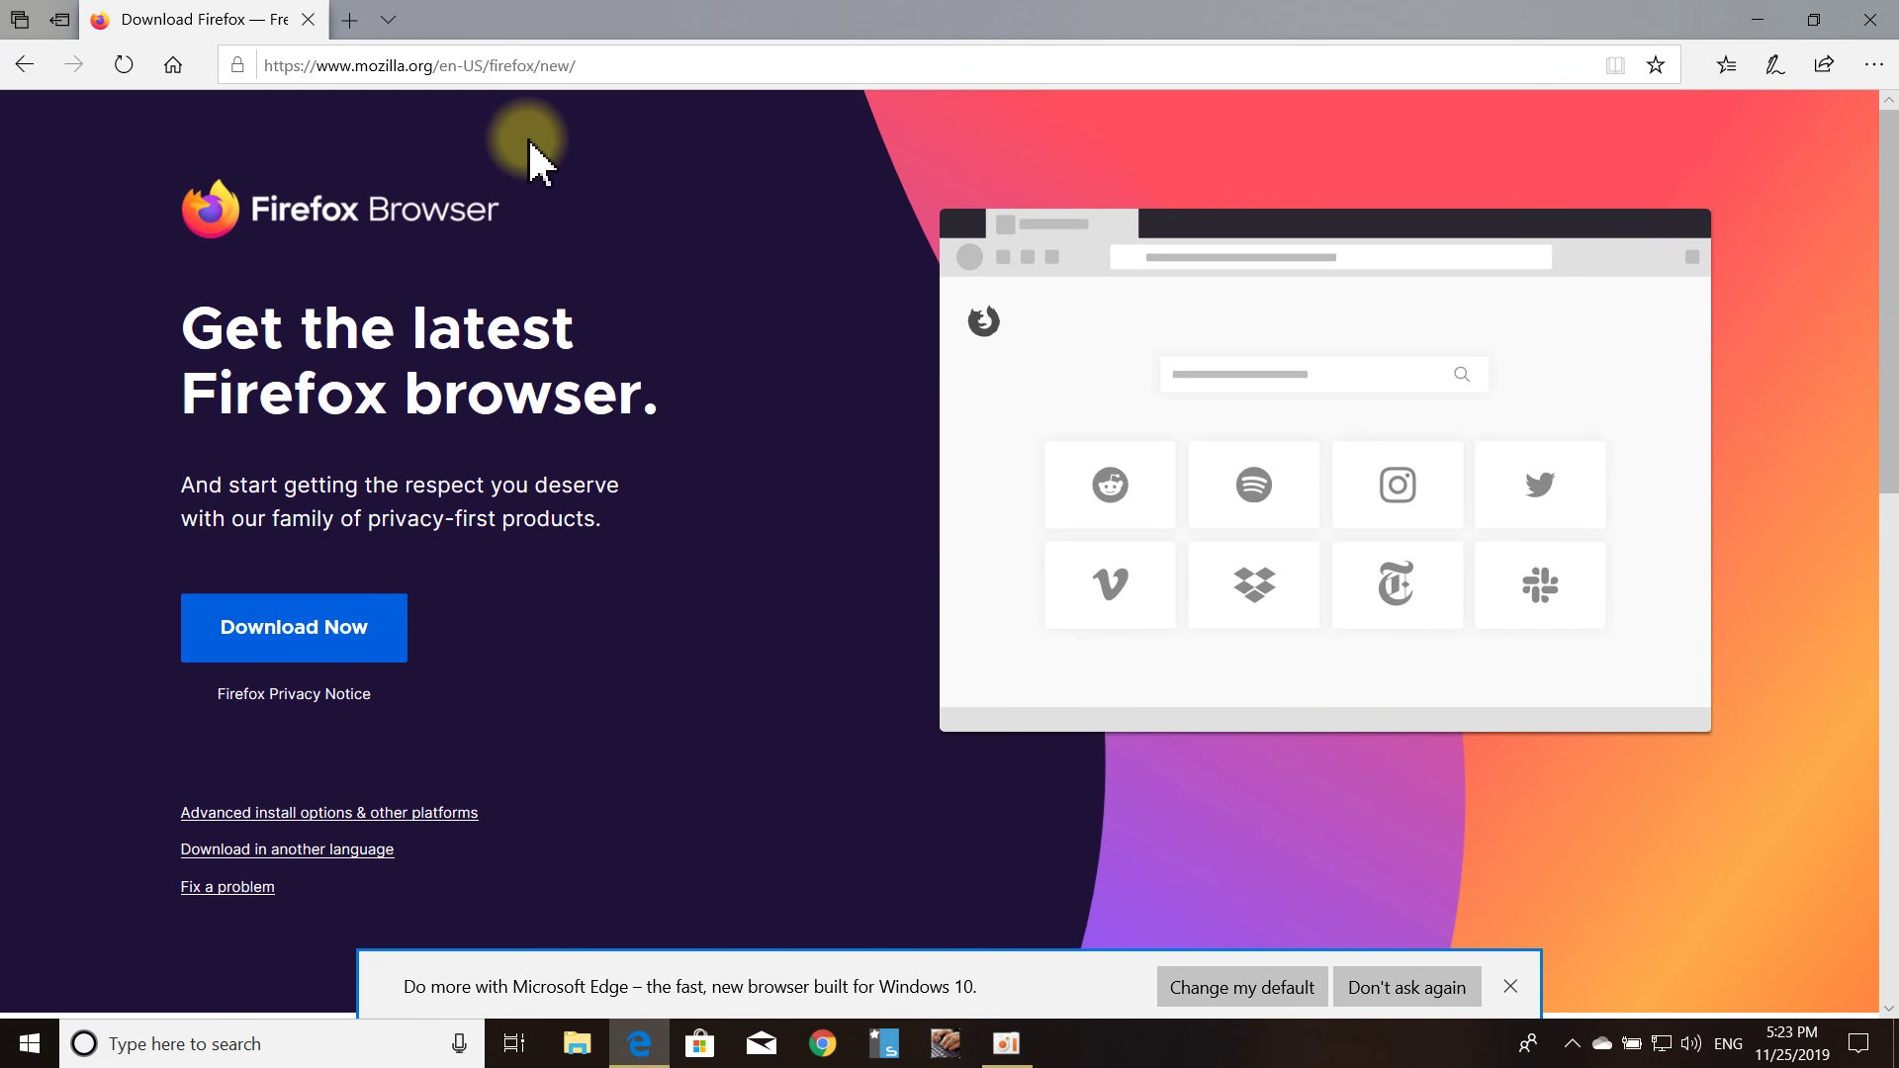
drag(631, 69, 359, 50)
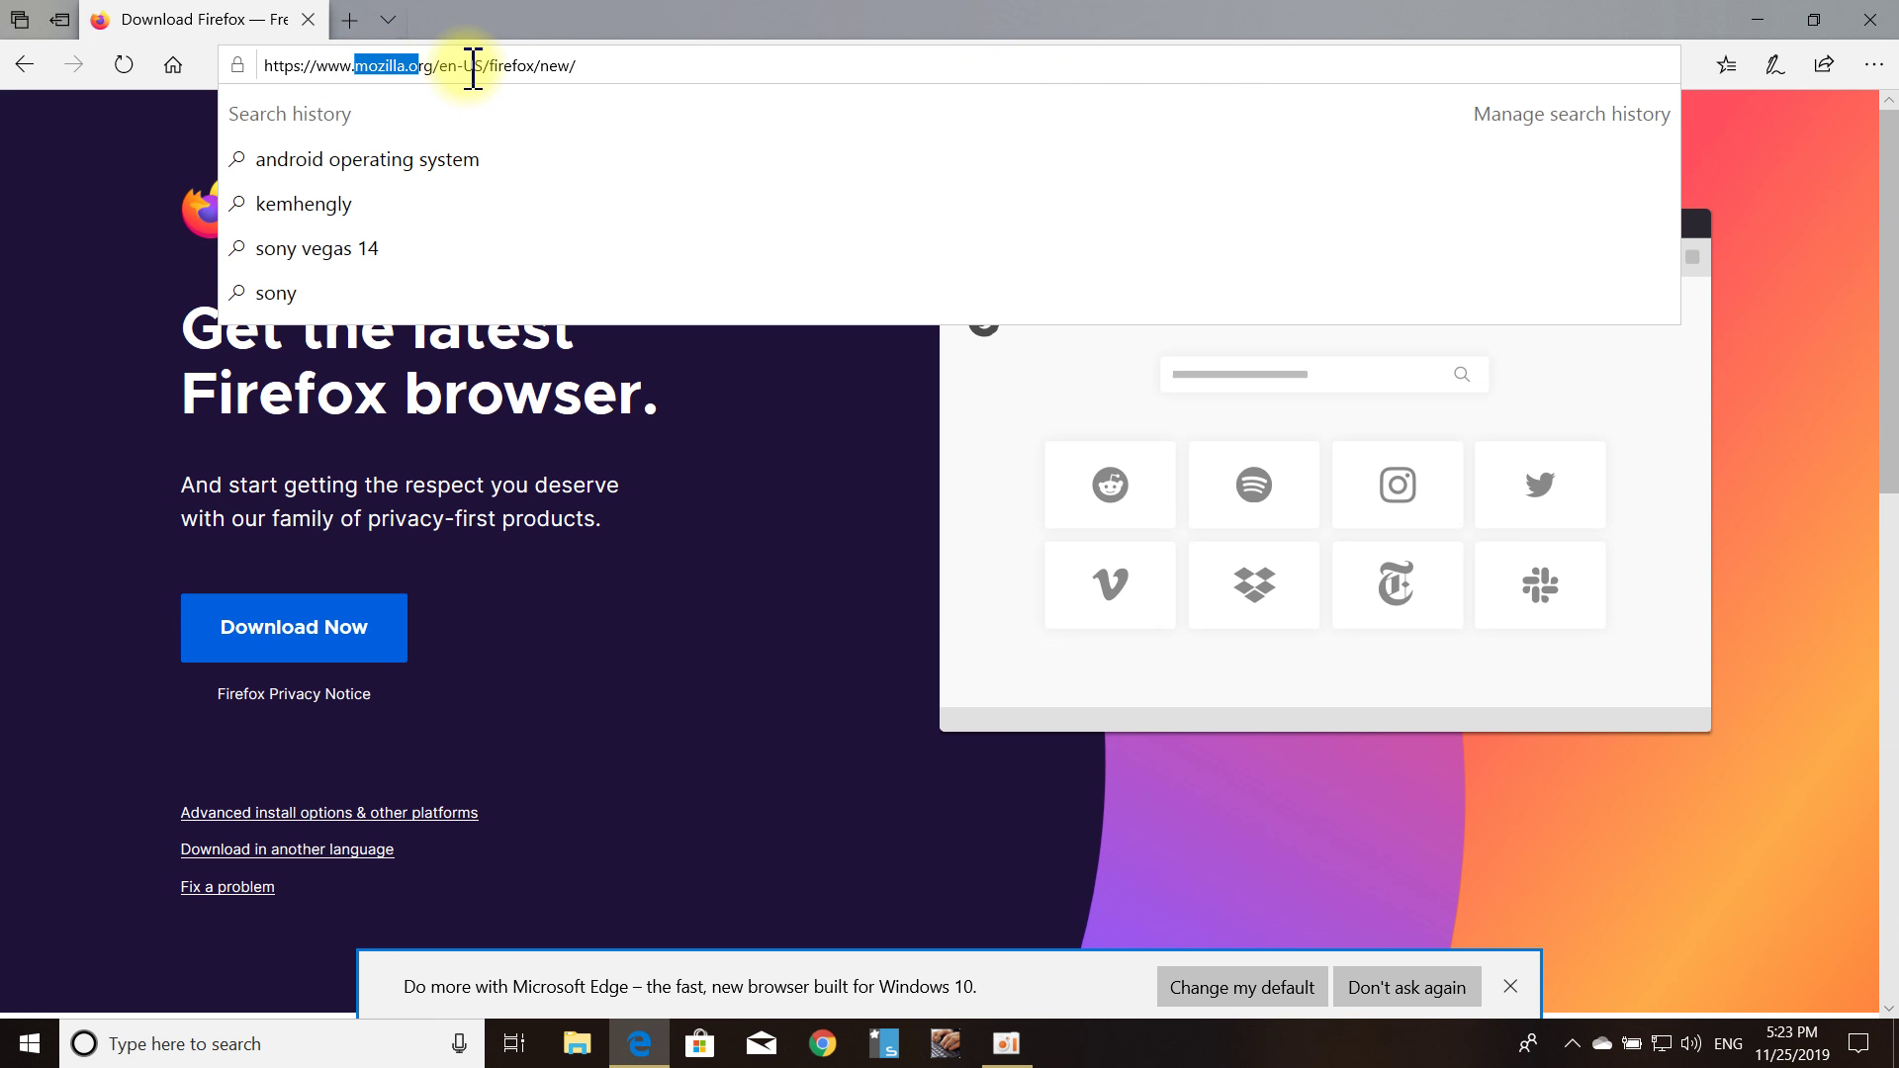
click(819, 500)
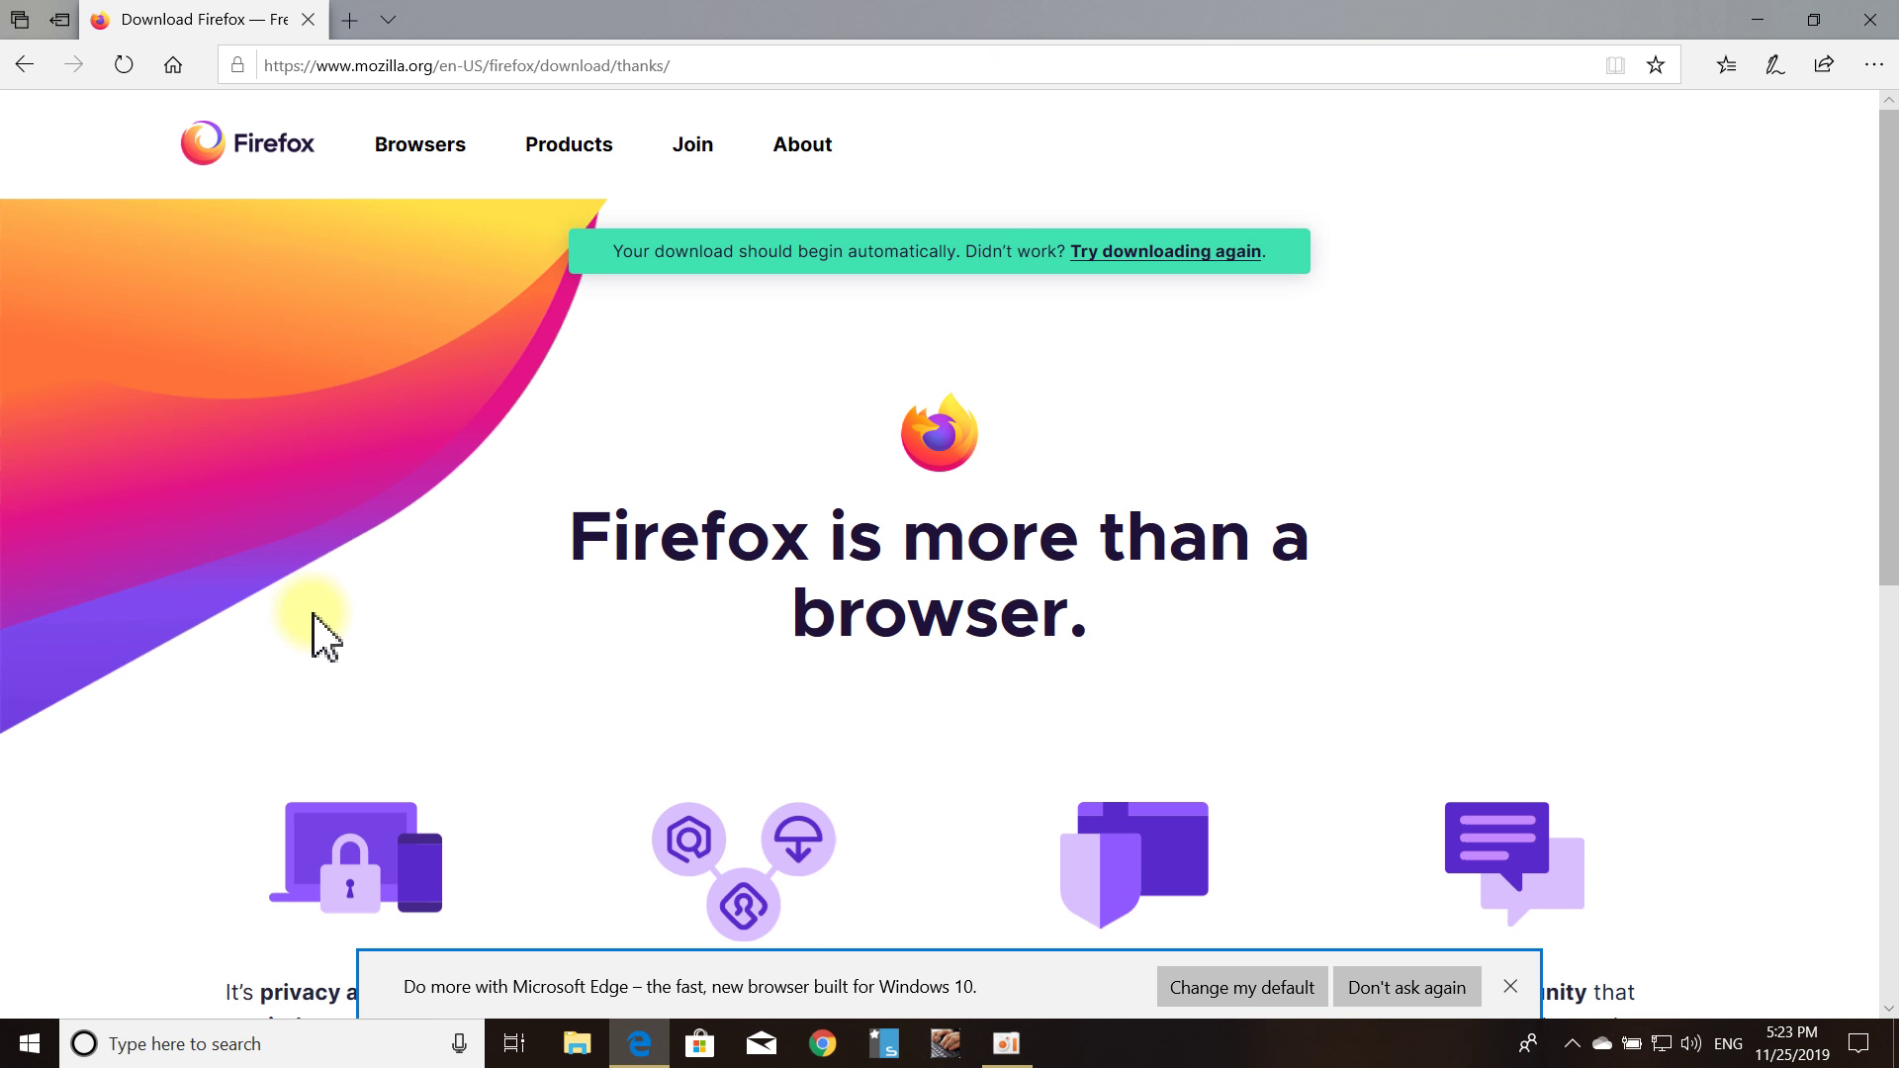
Run Firefox Installer.exe directly from the download prompt and allow it to make changes to the computer.
scroll(850, 683, down, 5)
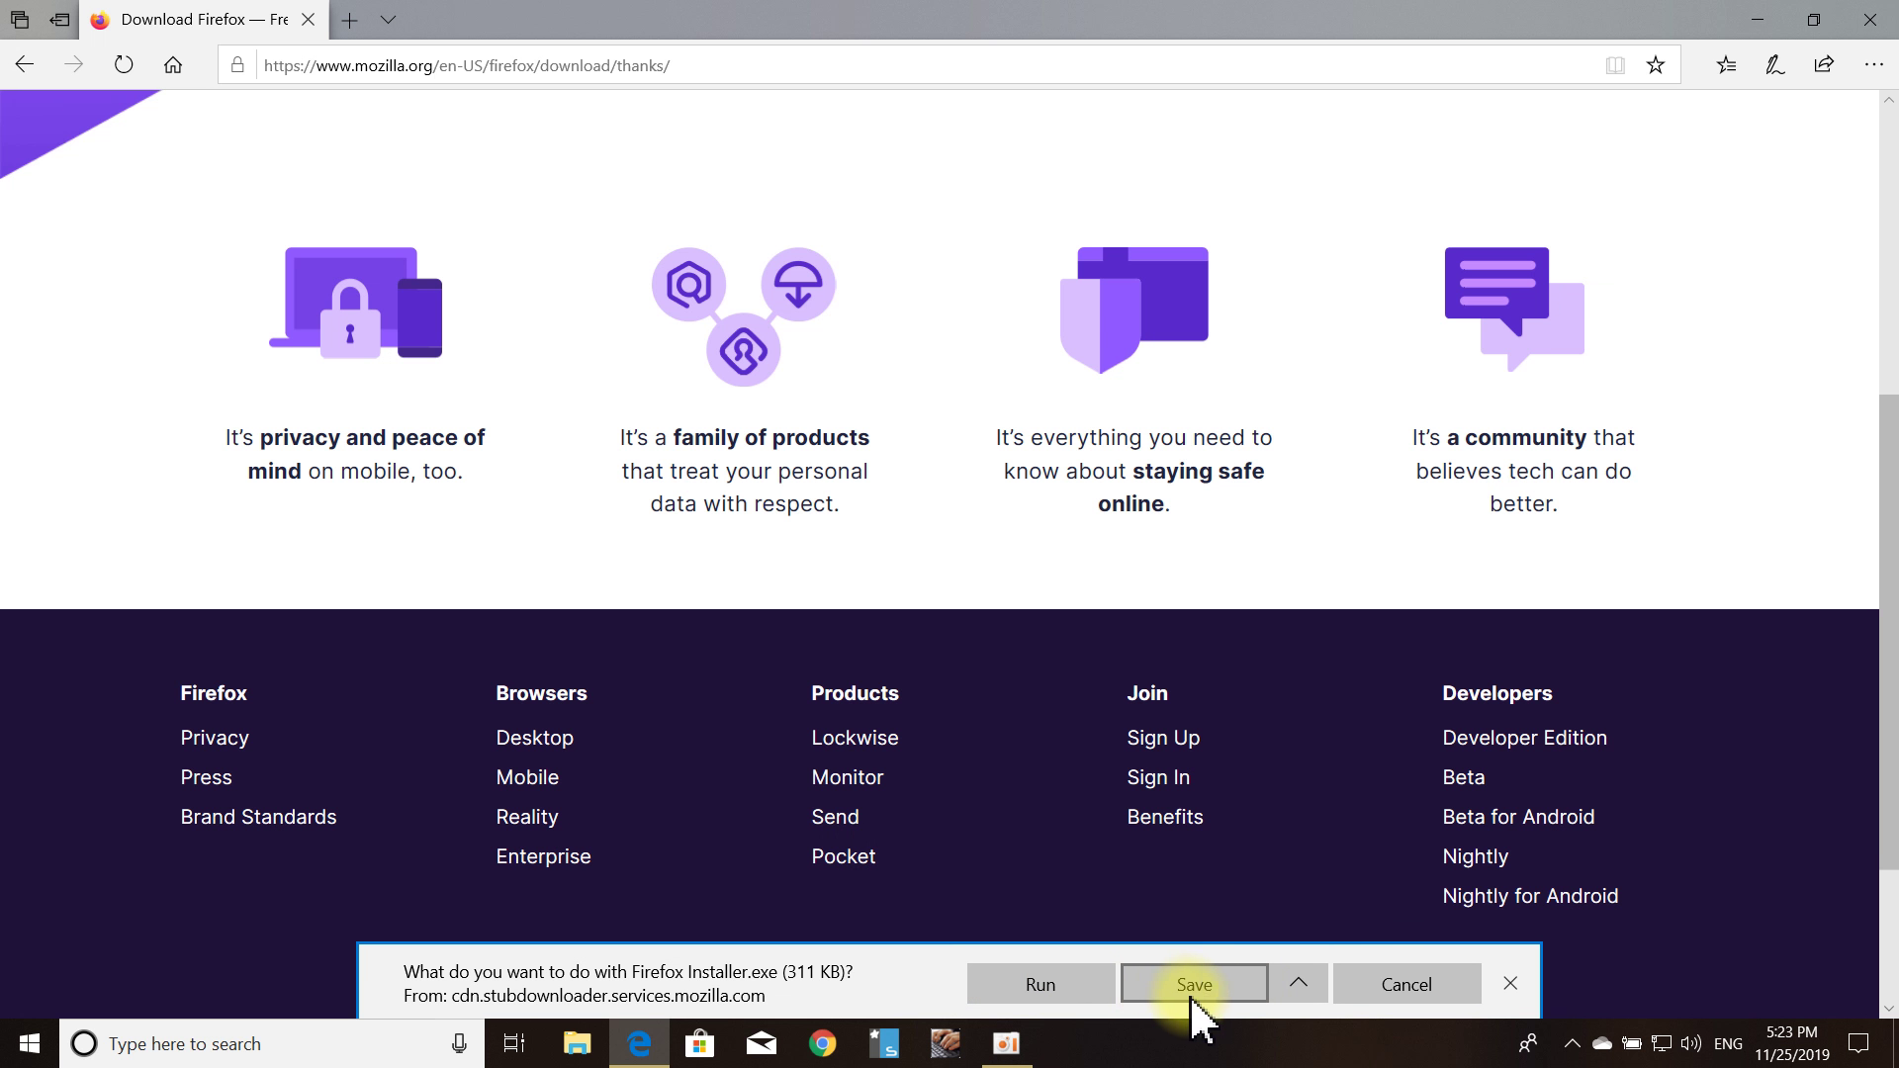
click(1051, 986)
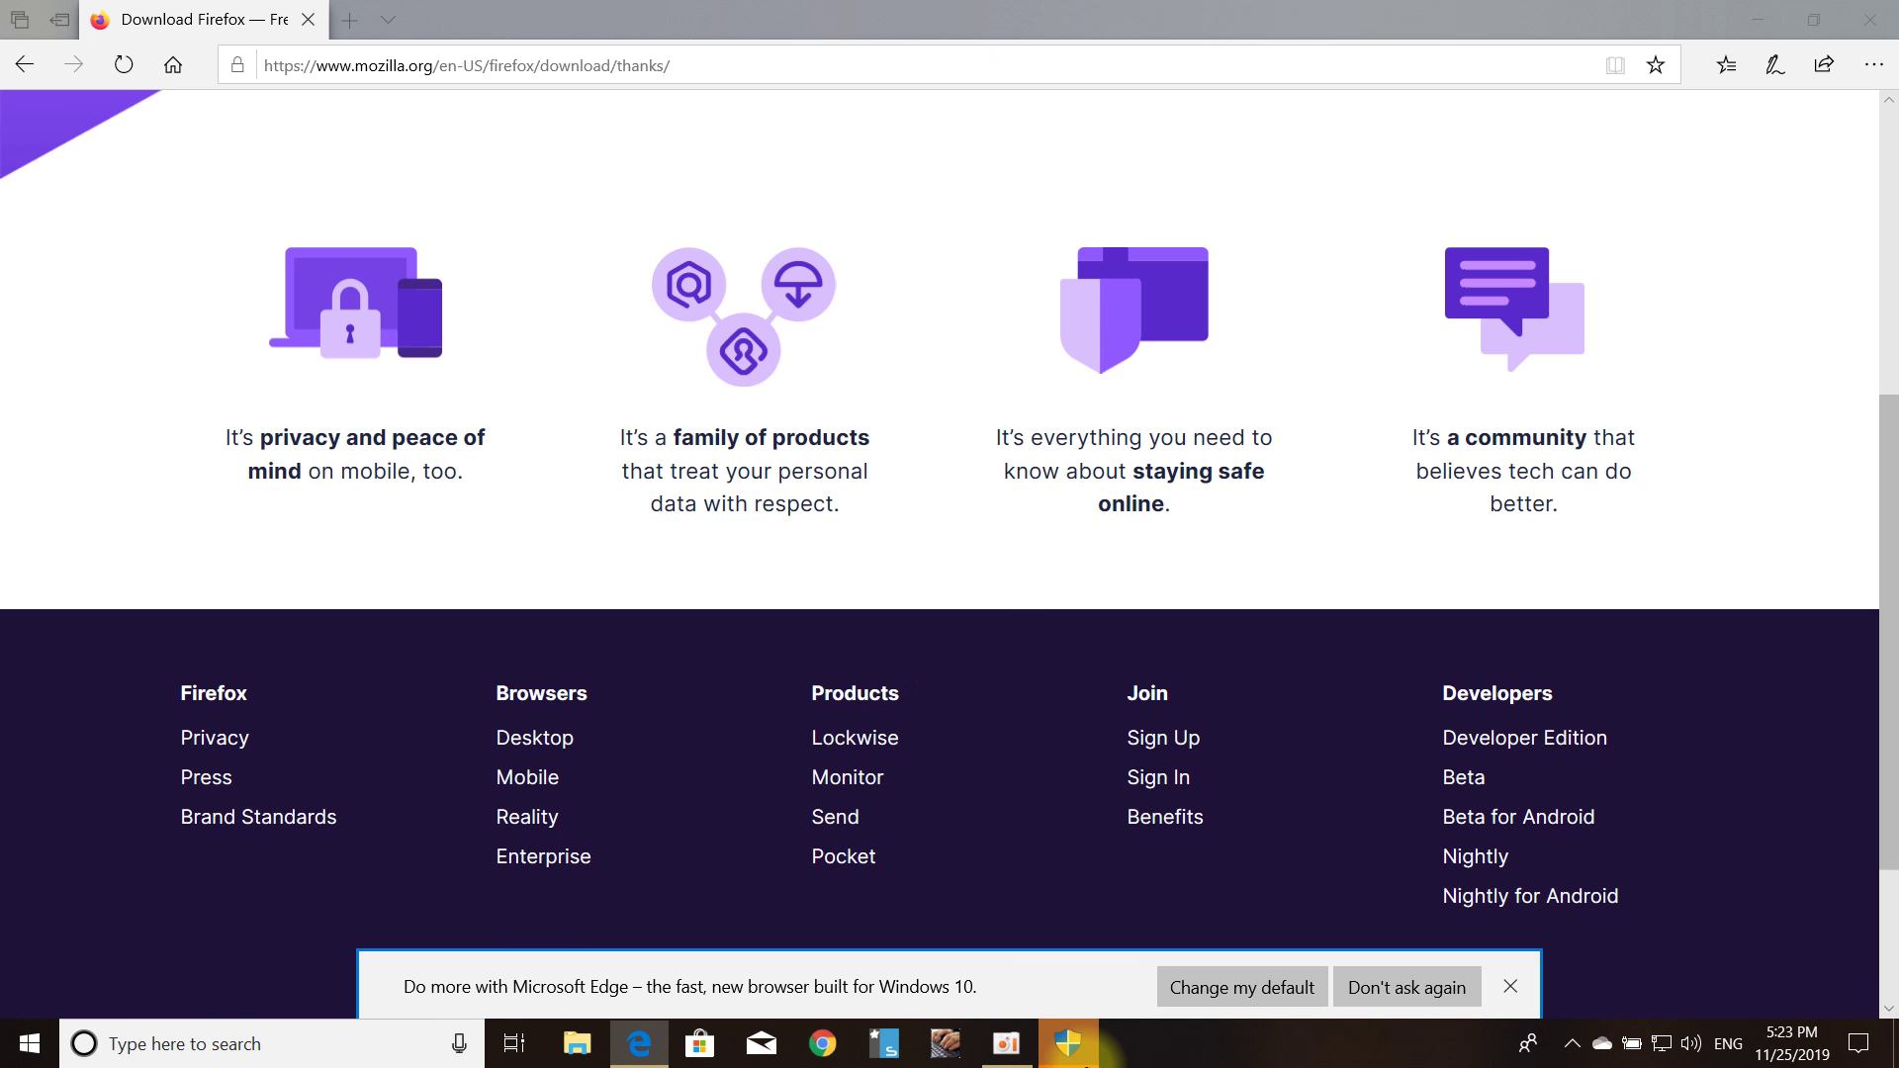
click(1071, 1044)
click(851, 697)
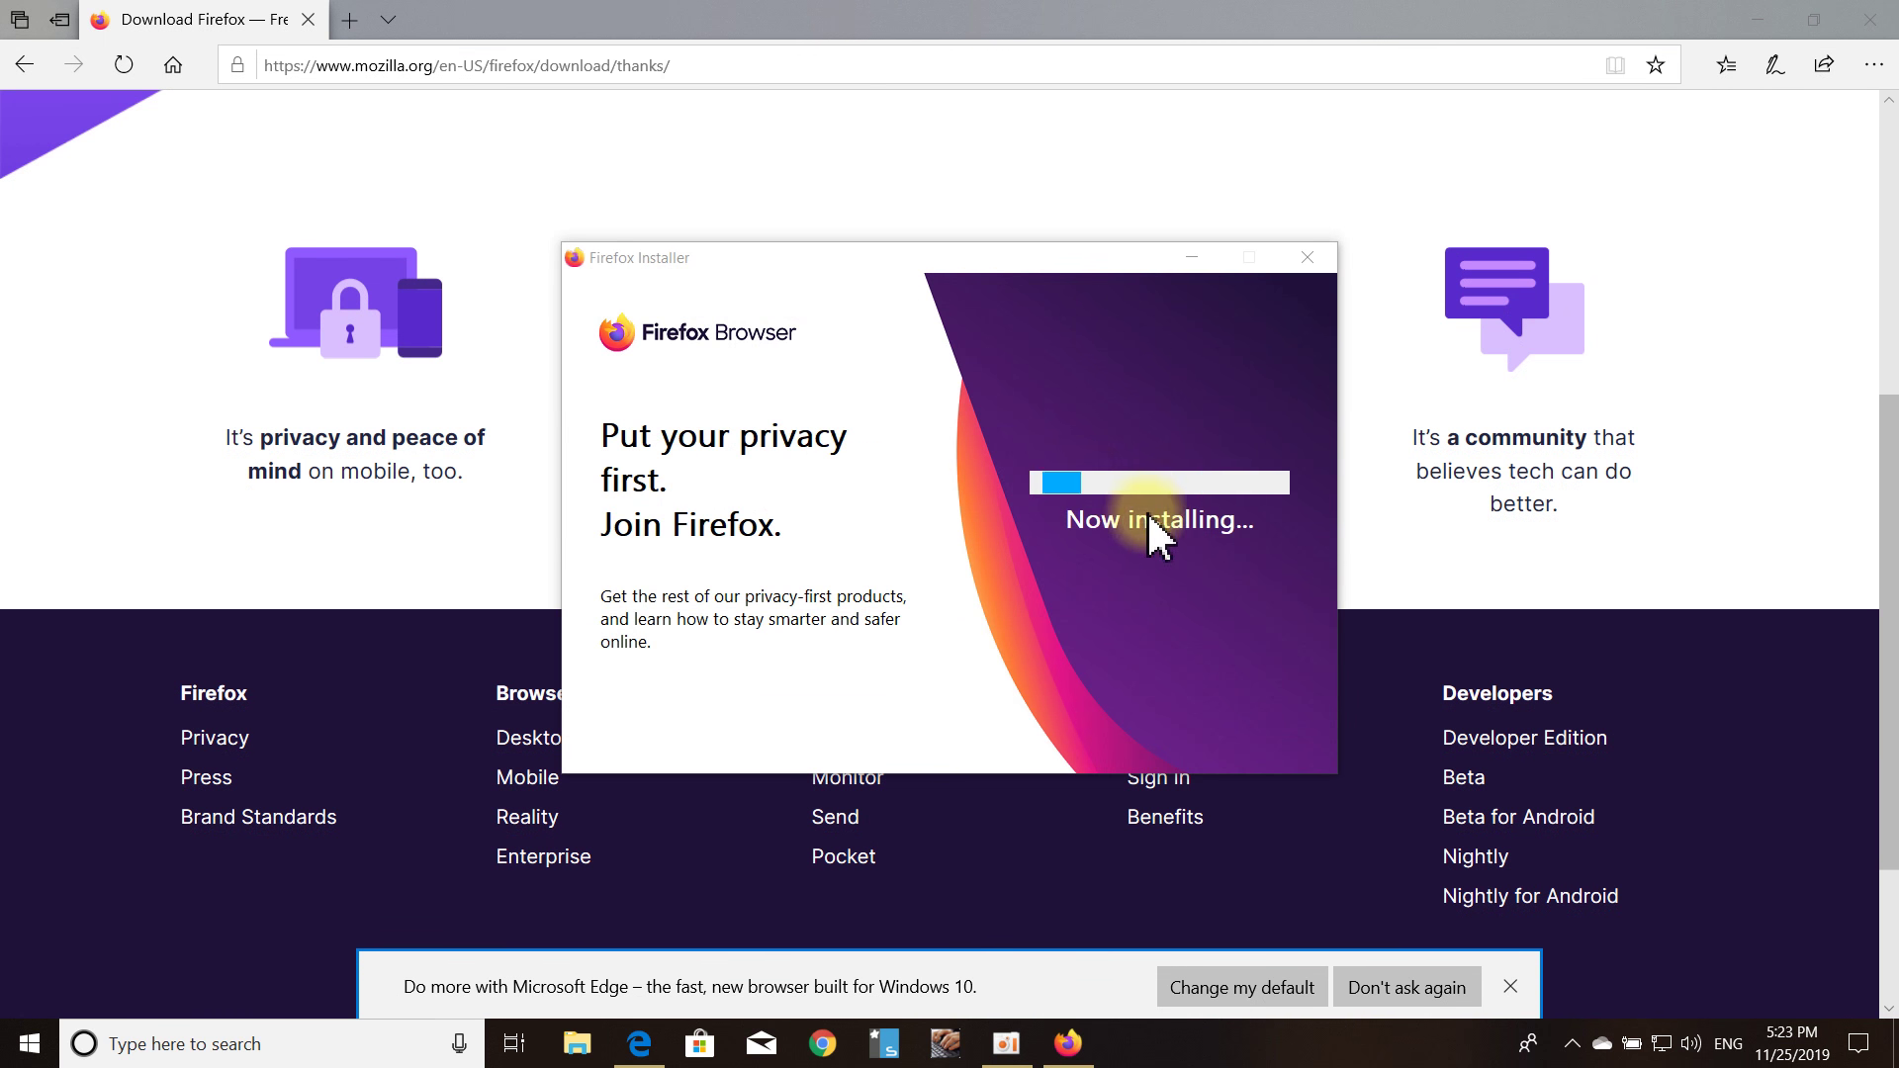
Minimize the browser and move the Firefox Installer window up and away from the desktop icons.
click(1757, 20)
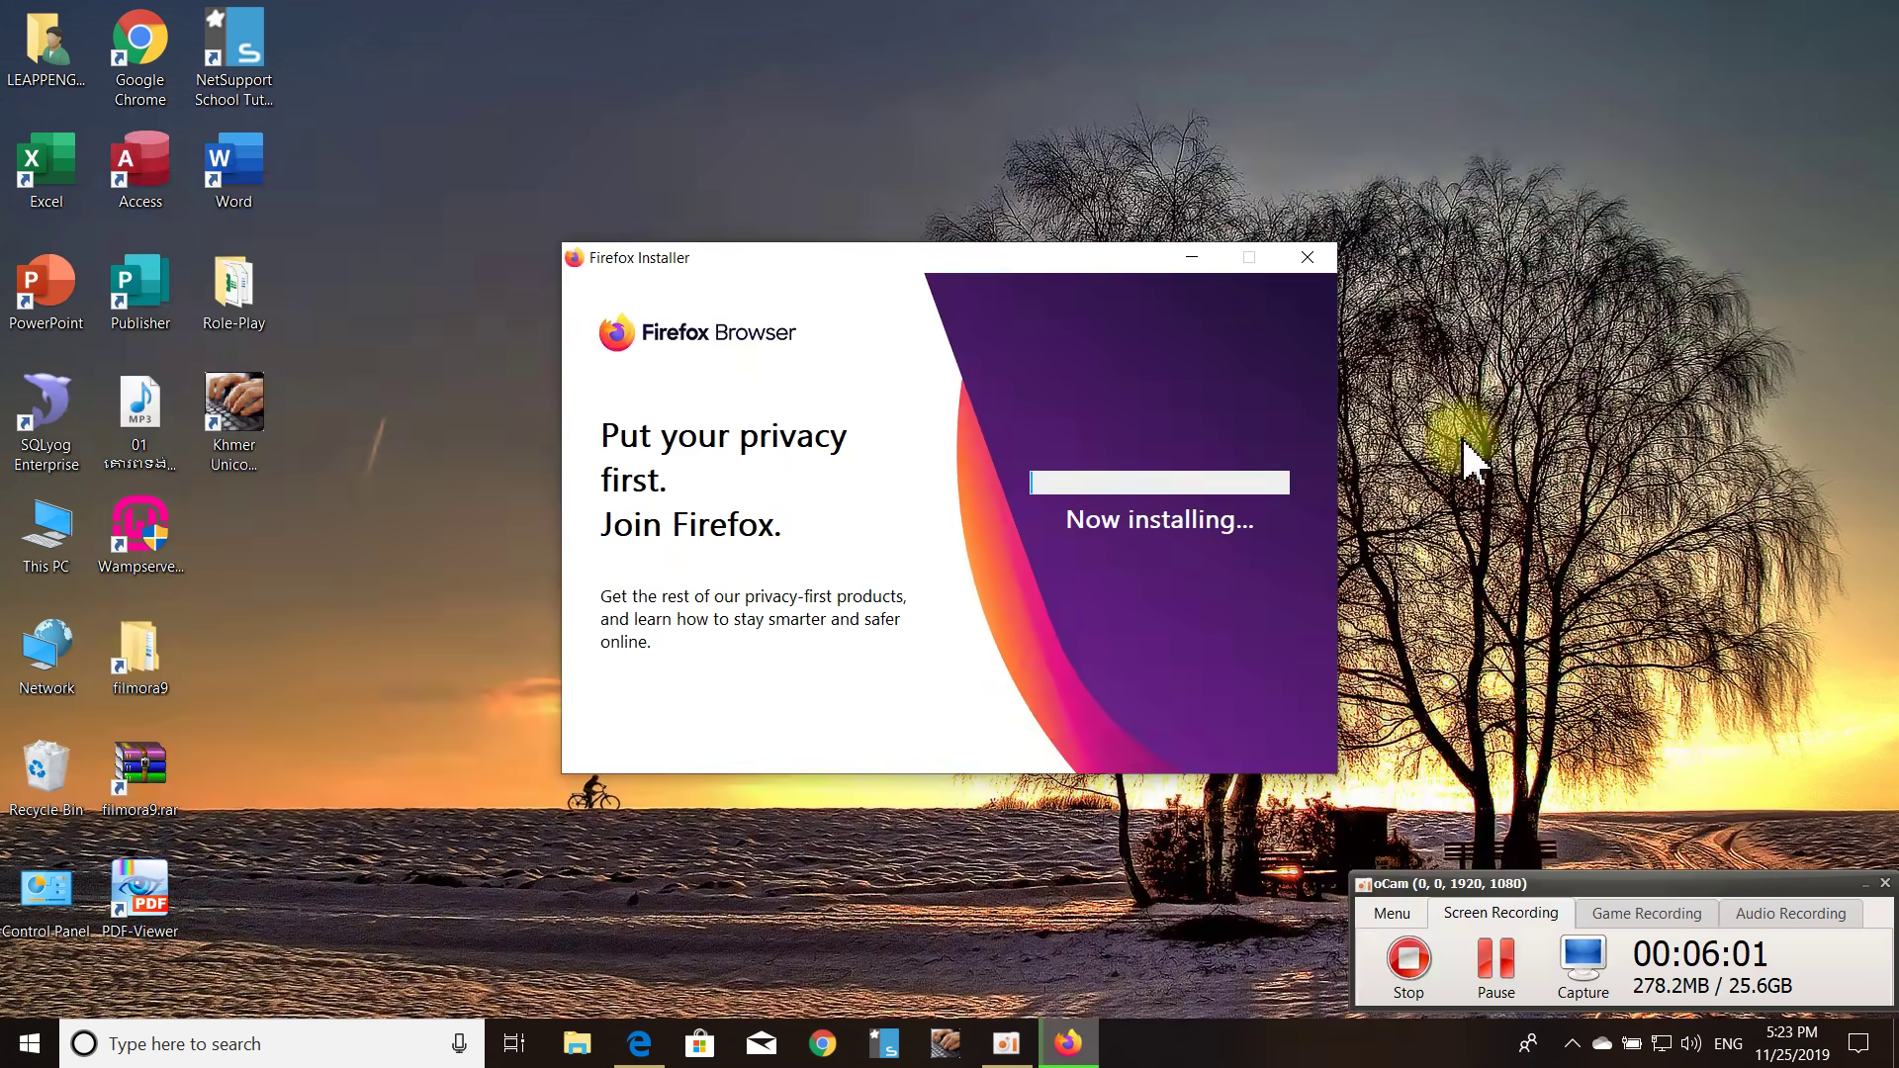
drag(732, 287, 878, 146)
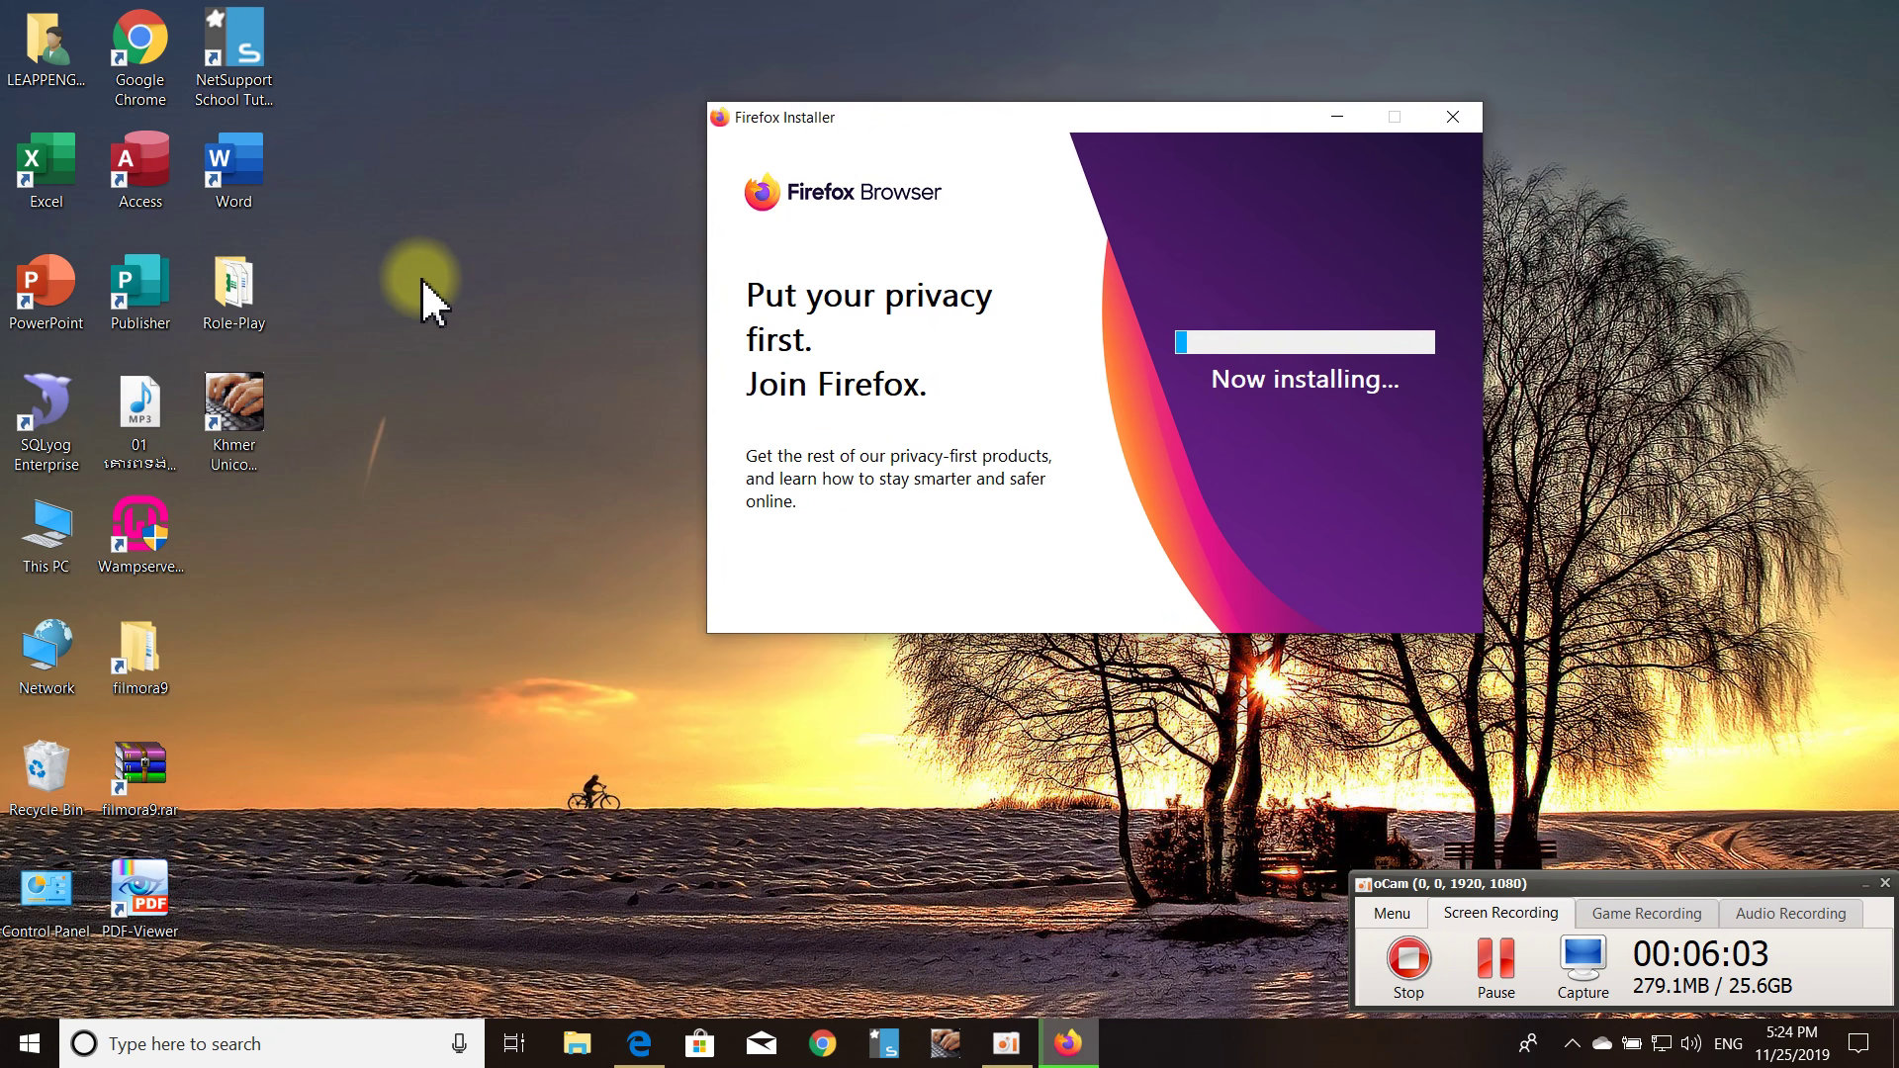
right_click(422, 282)
click(484, 350)
right_click(457, 304)
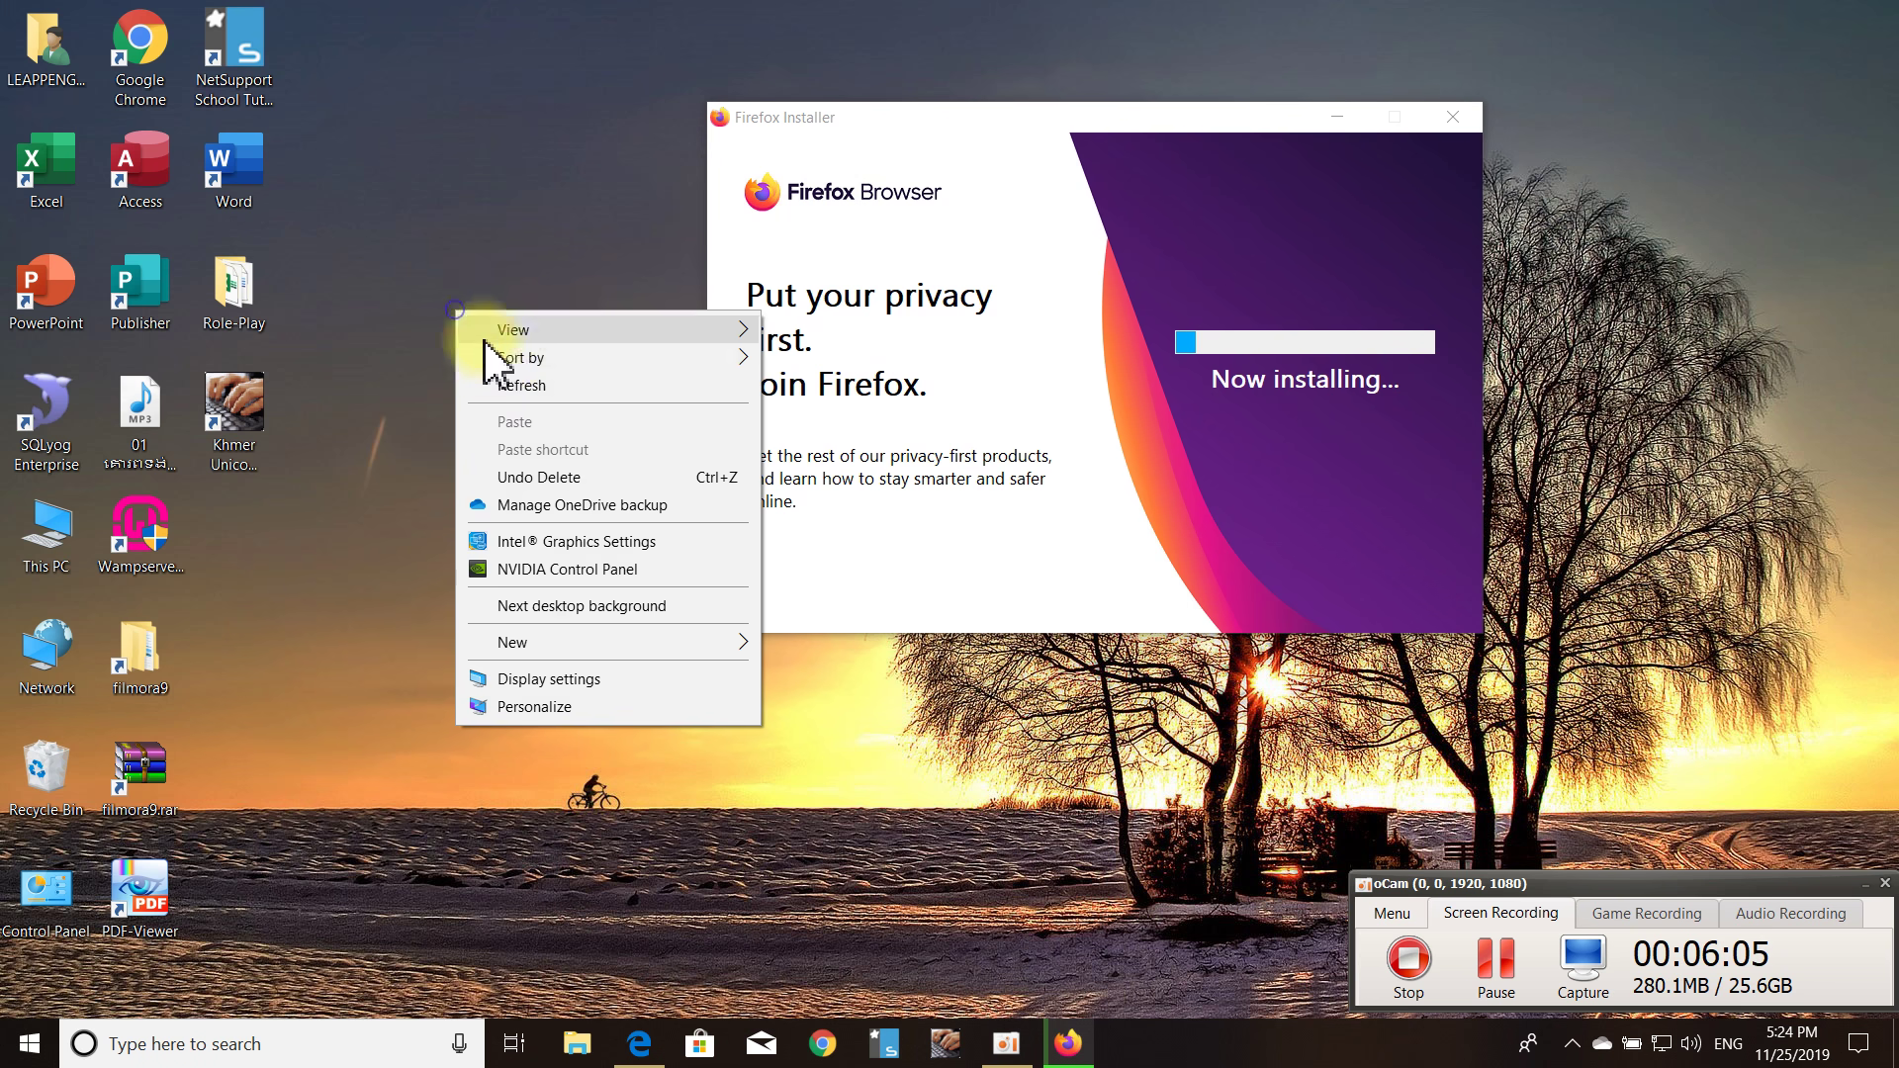
click(509, 375)
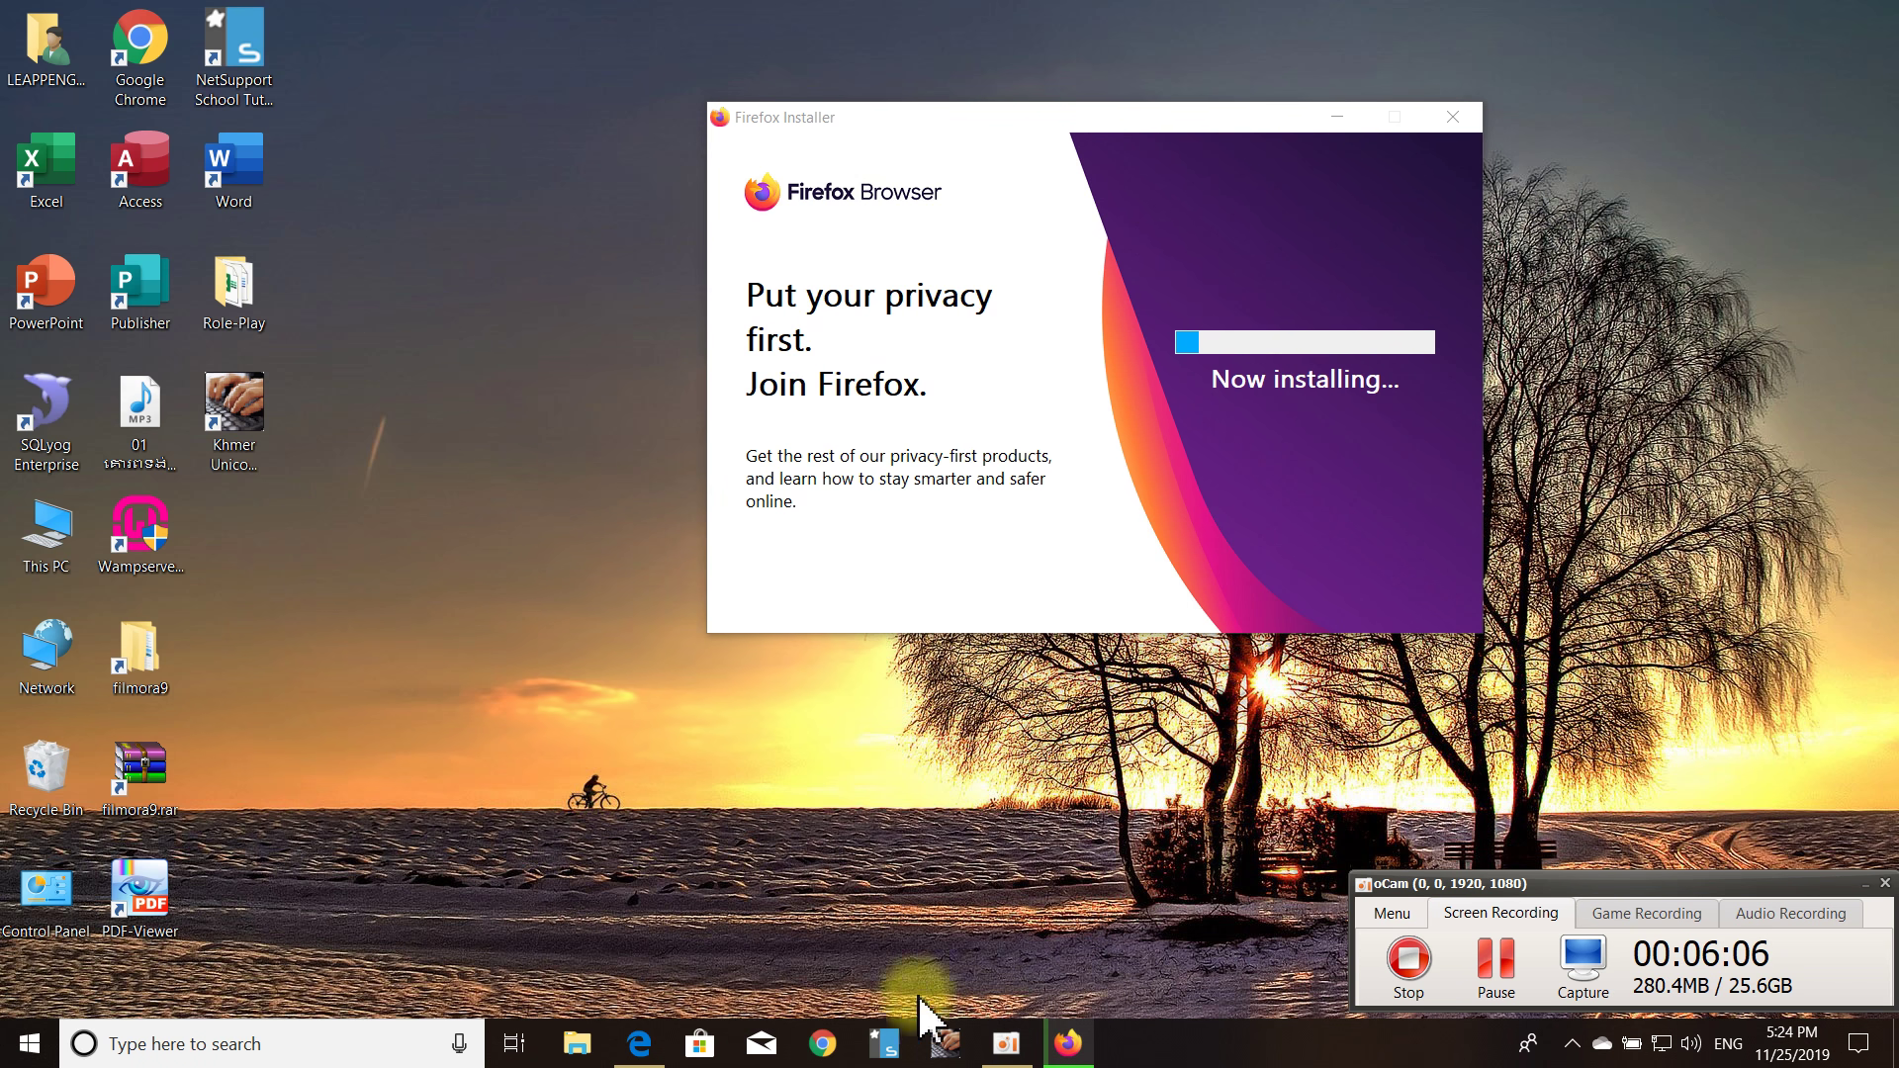
right_click(432, 220)
click(494, 294)
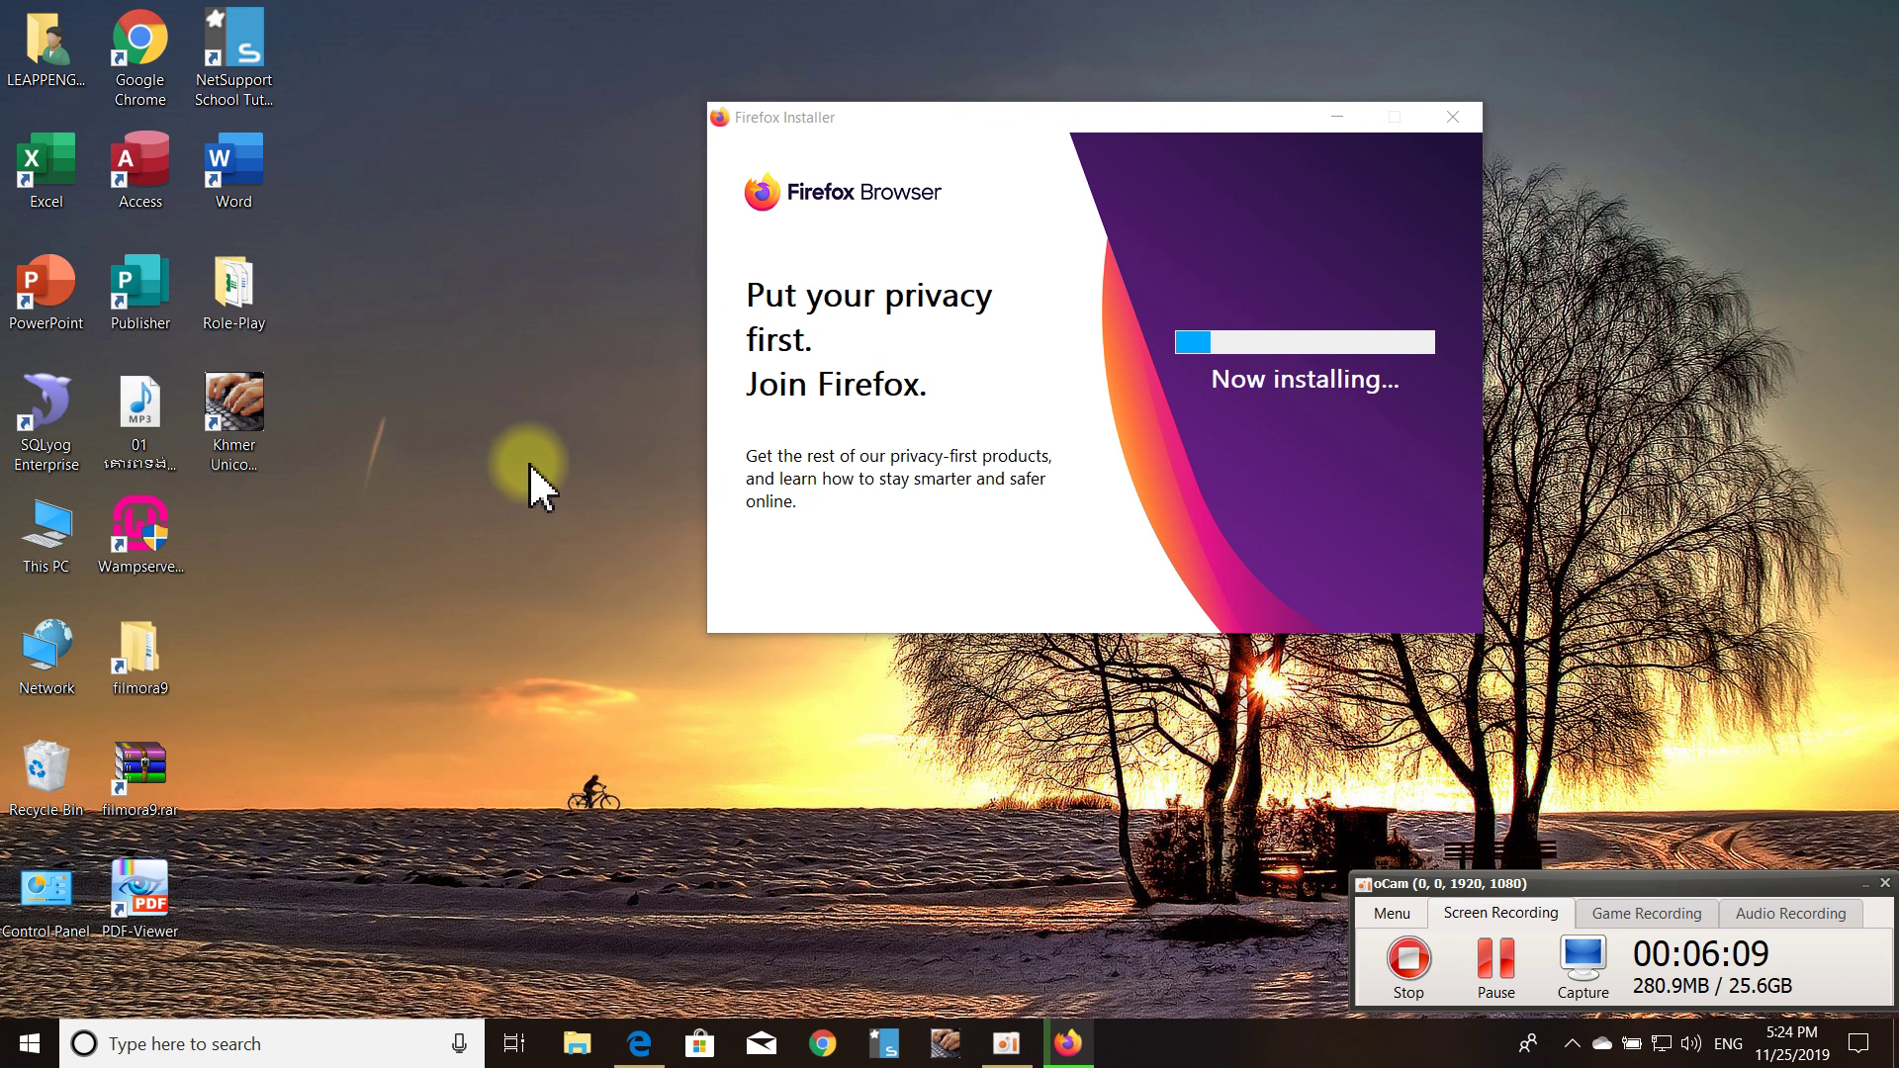
Switch to File Explorer, open the Downloads folder and select ChromeSetup.exe.
click(592, 1047)
click(91, 336)
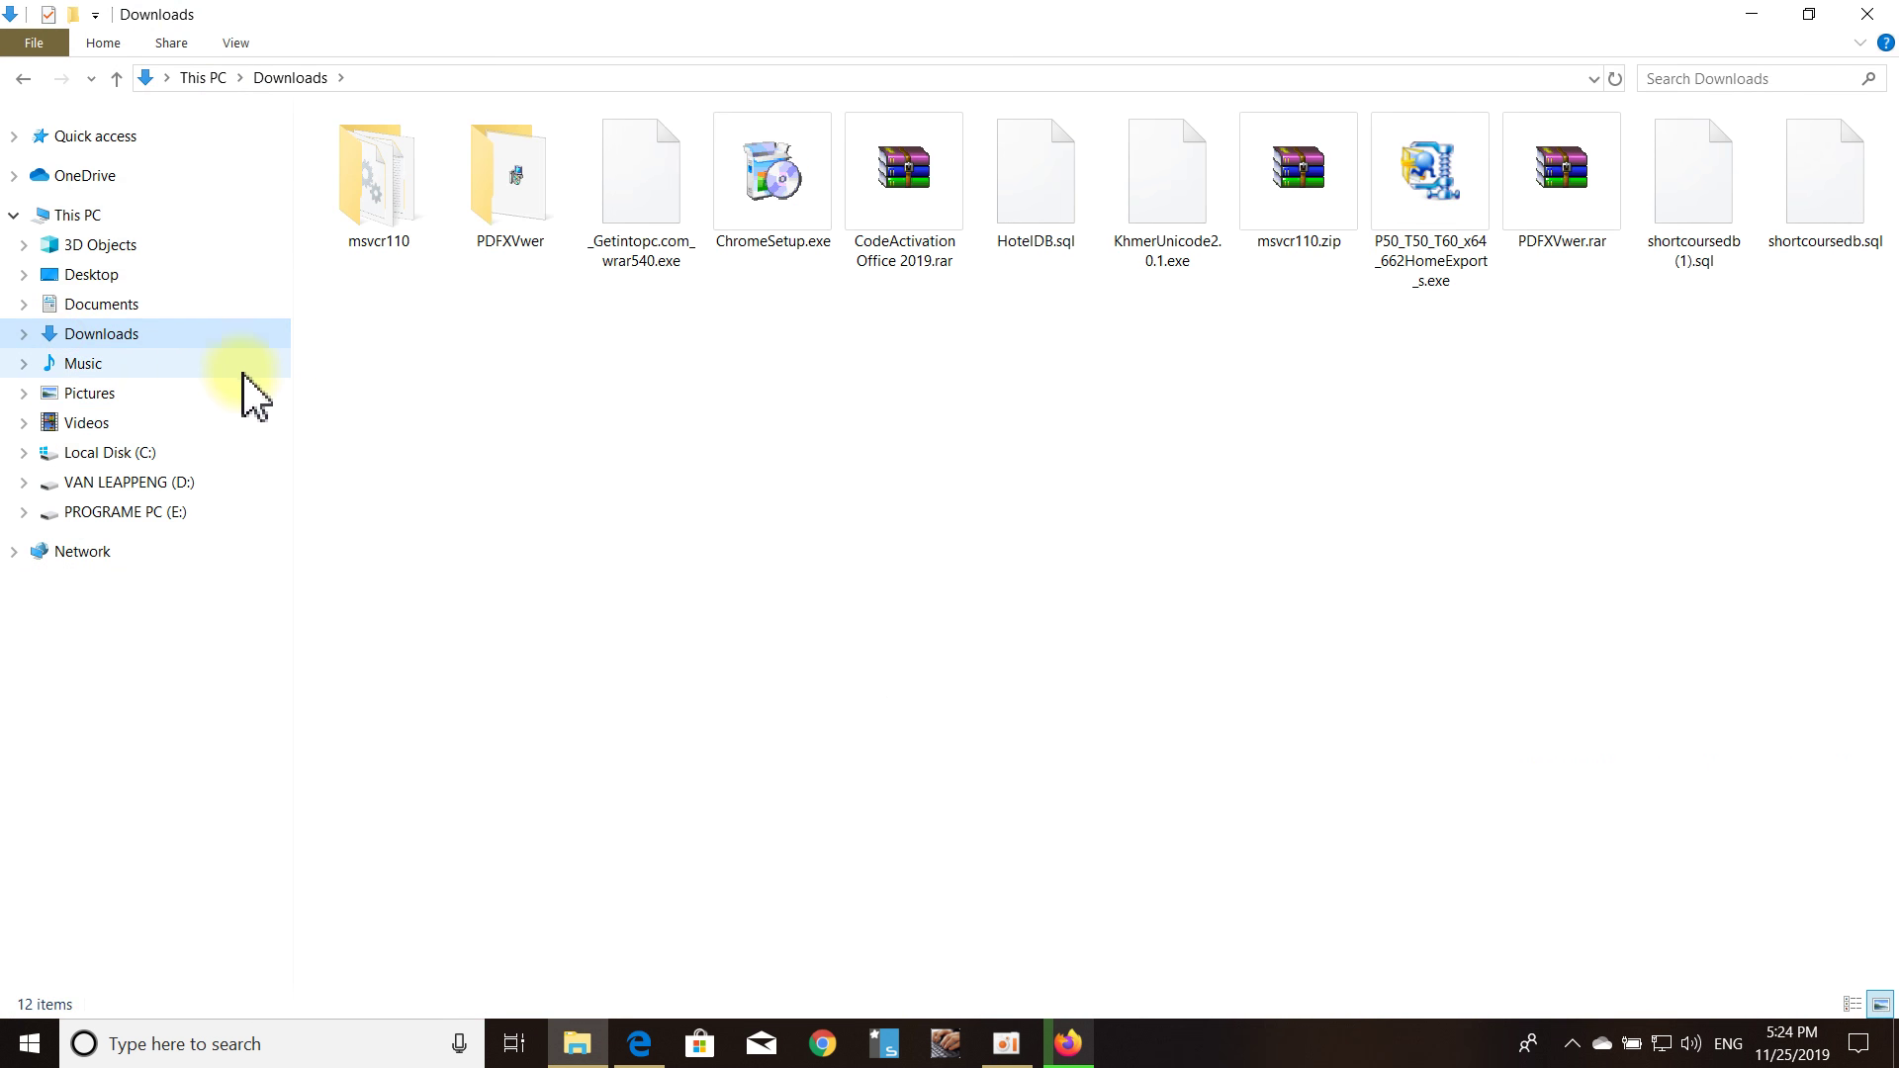
click(738, 235)
click(773, 222)
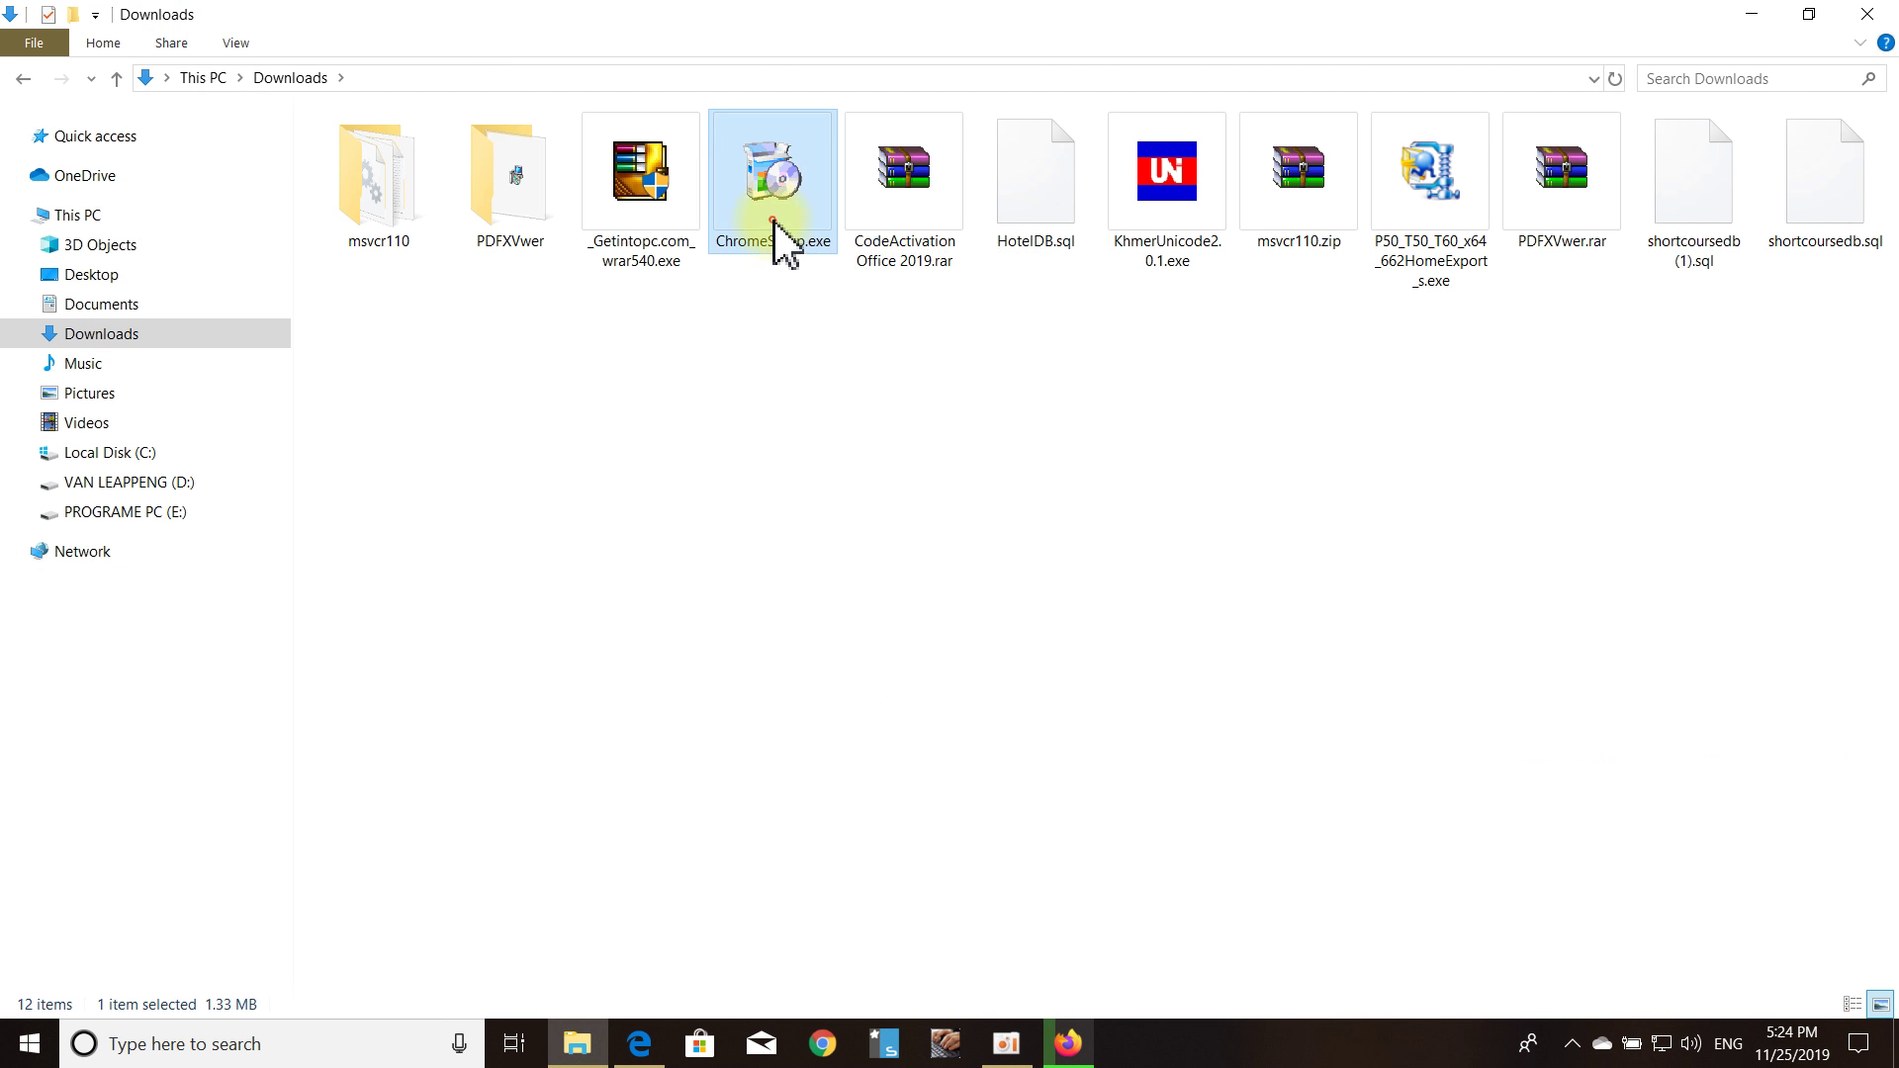
Check the file details and available commands of ChromeSetup.exe, and bring the Firefox Installer window to the front.
click(804, 417)
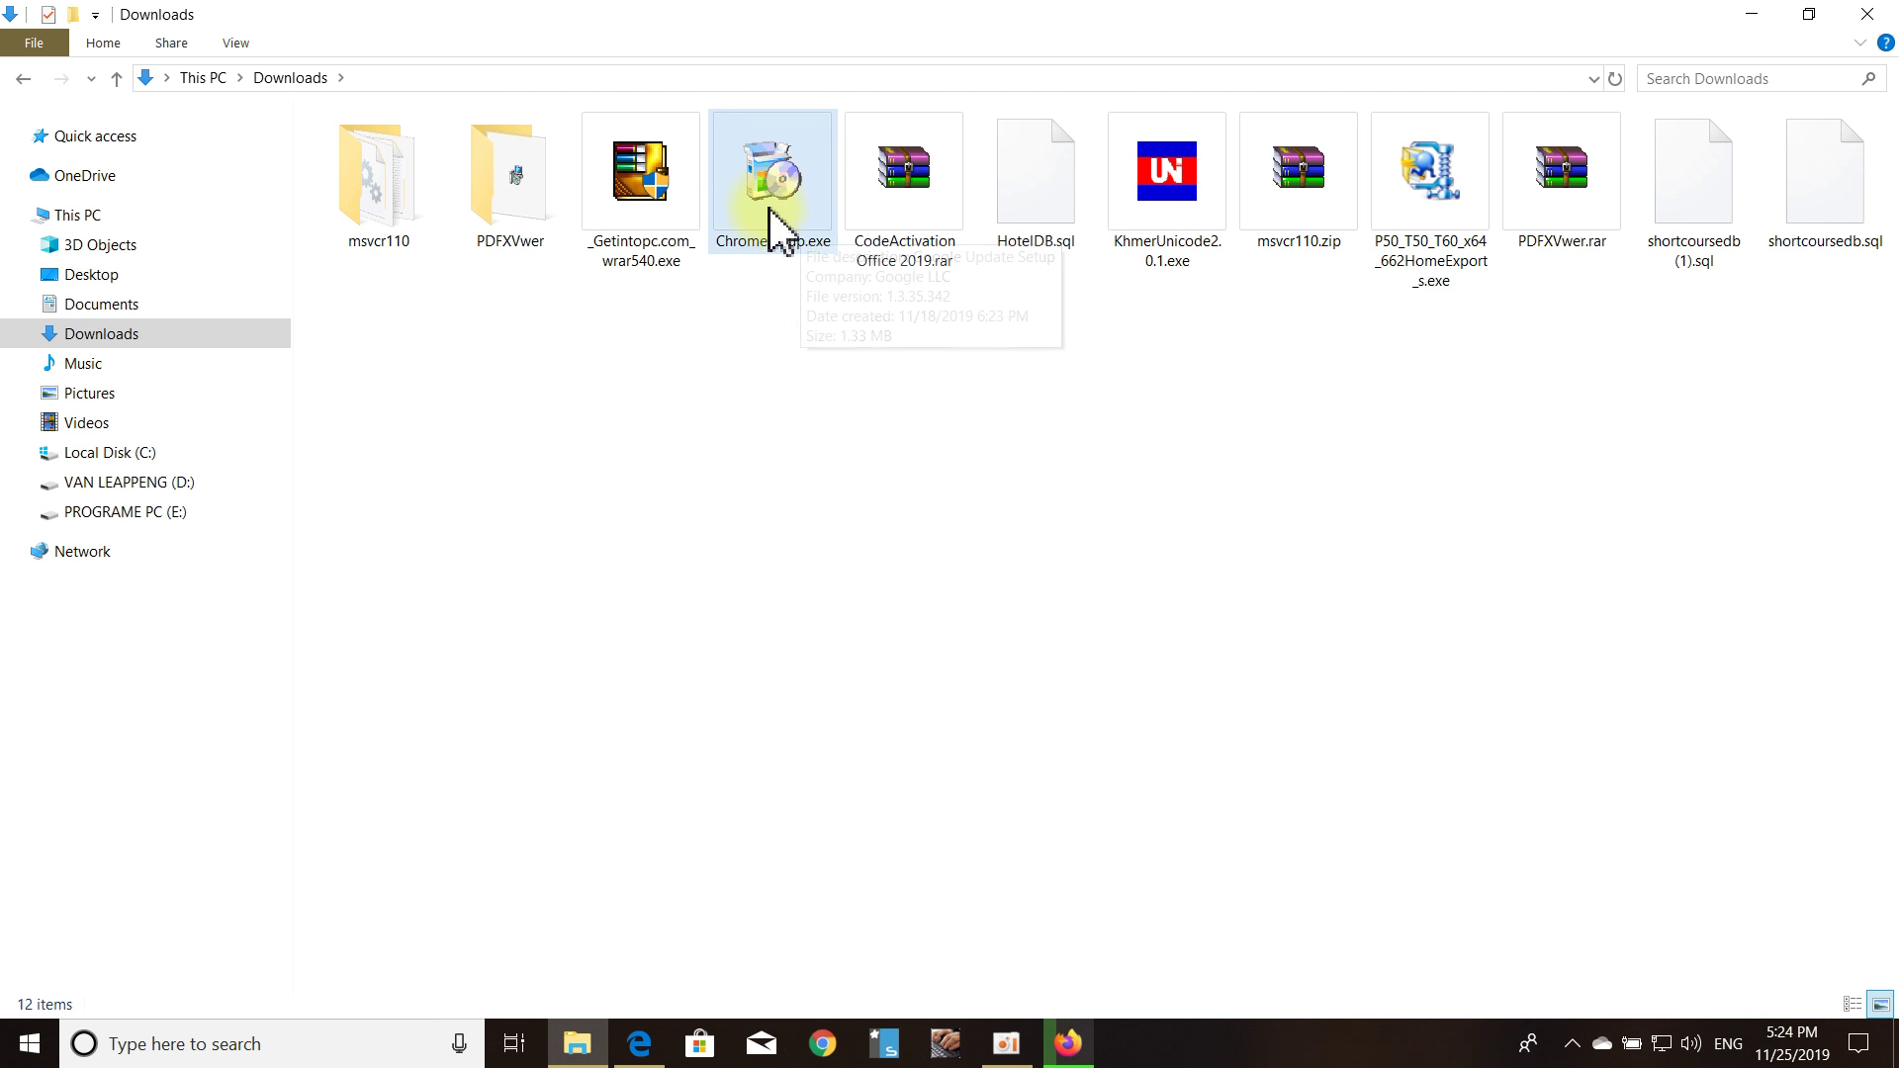
double_click(797, 210)
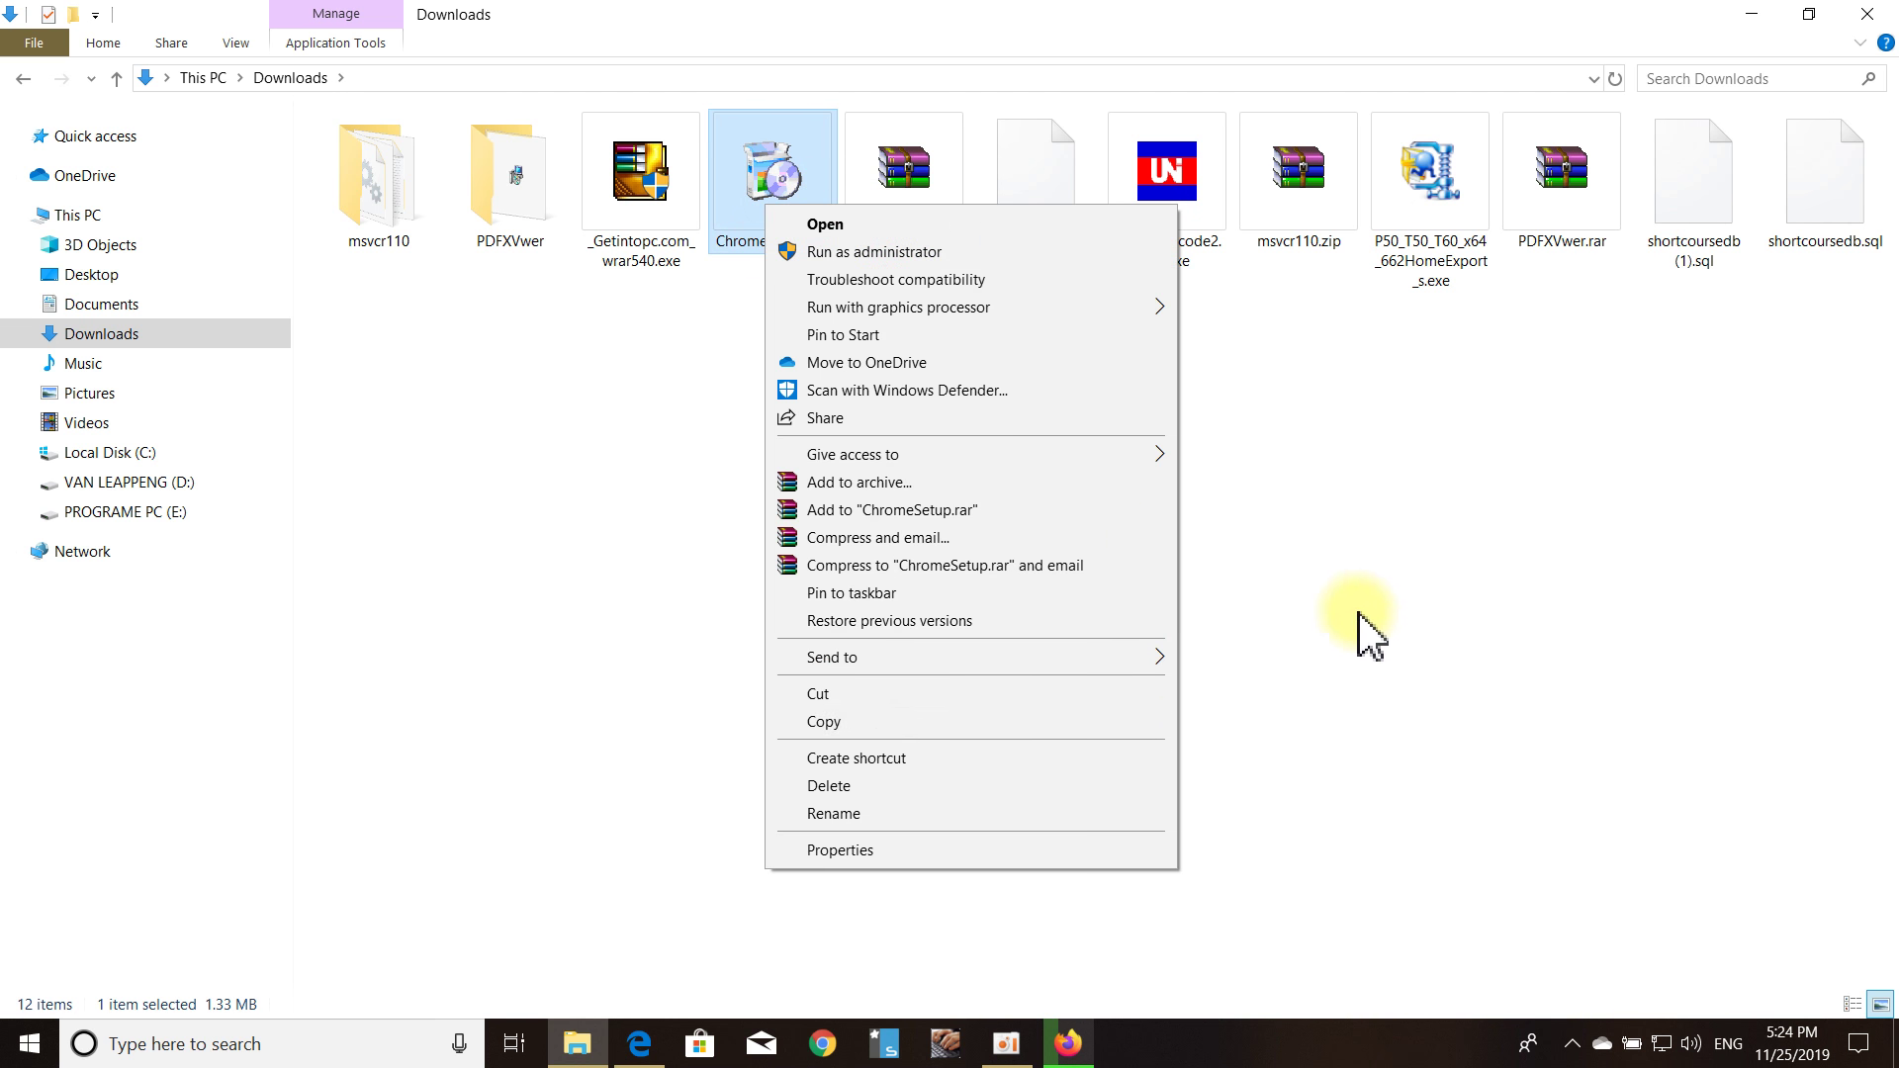
click(1350, 633)
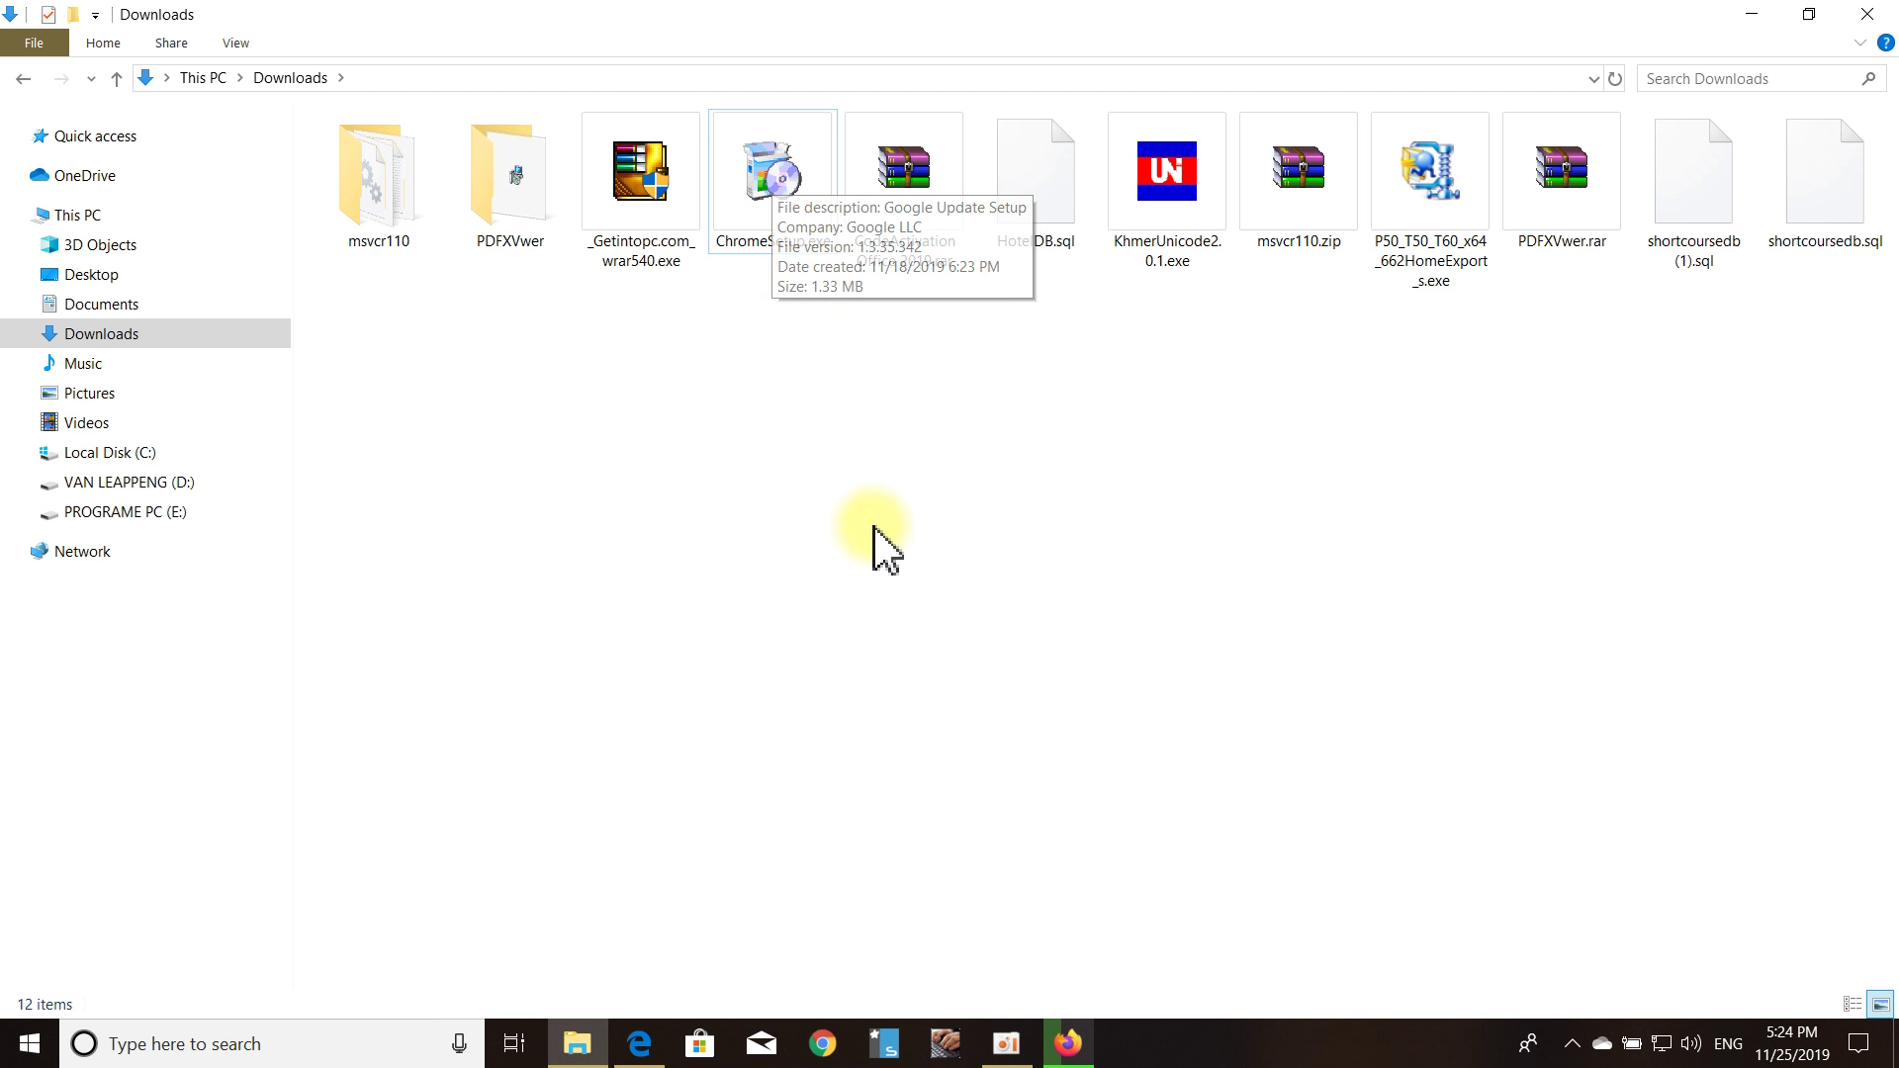
click(1069, 1045)
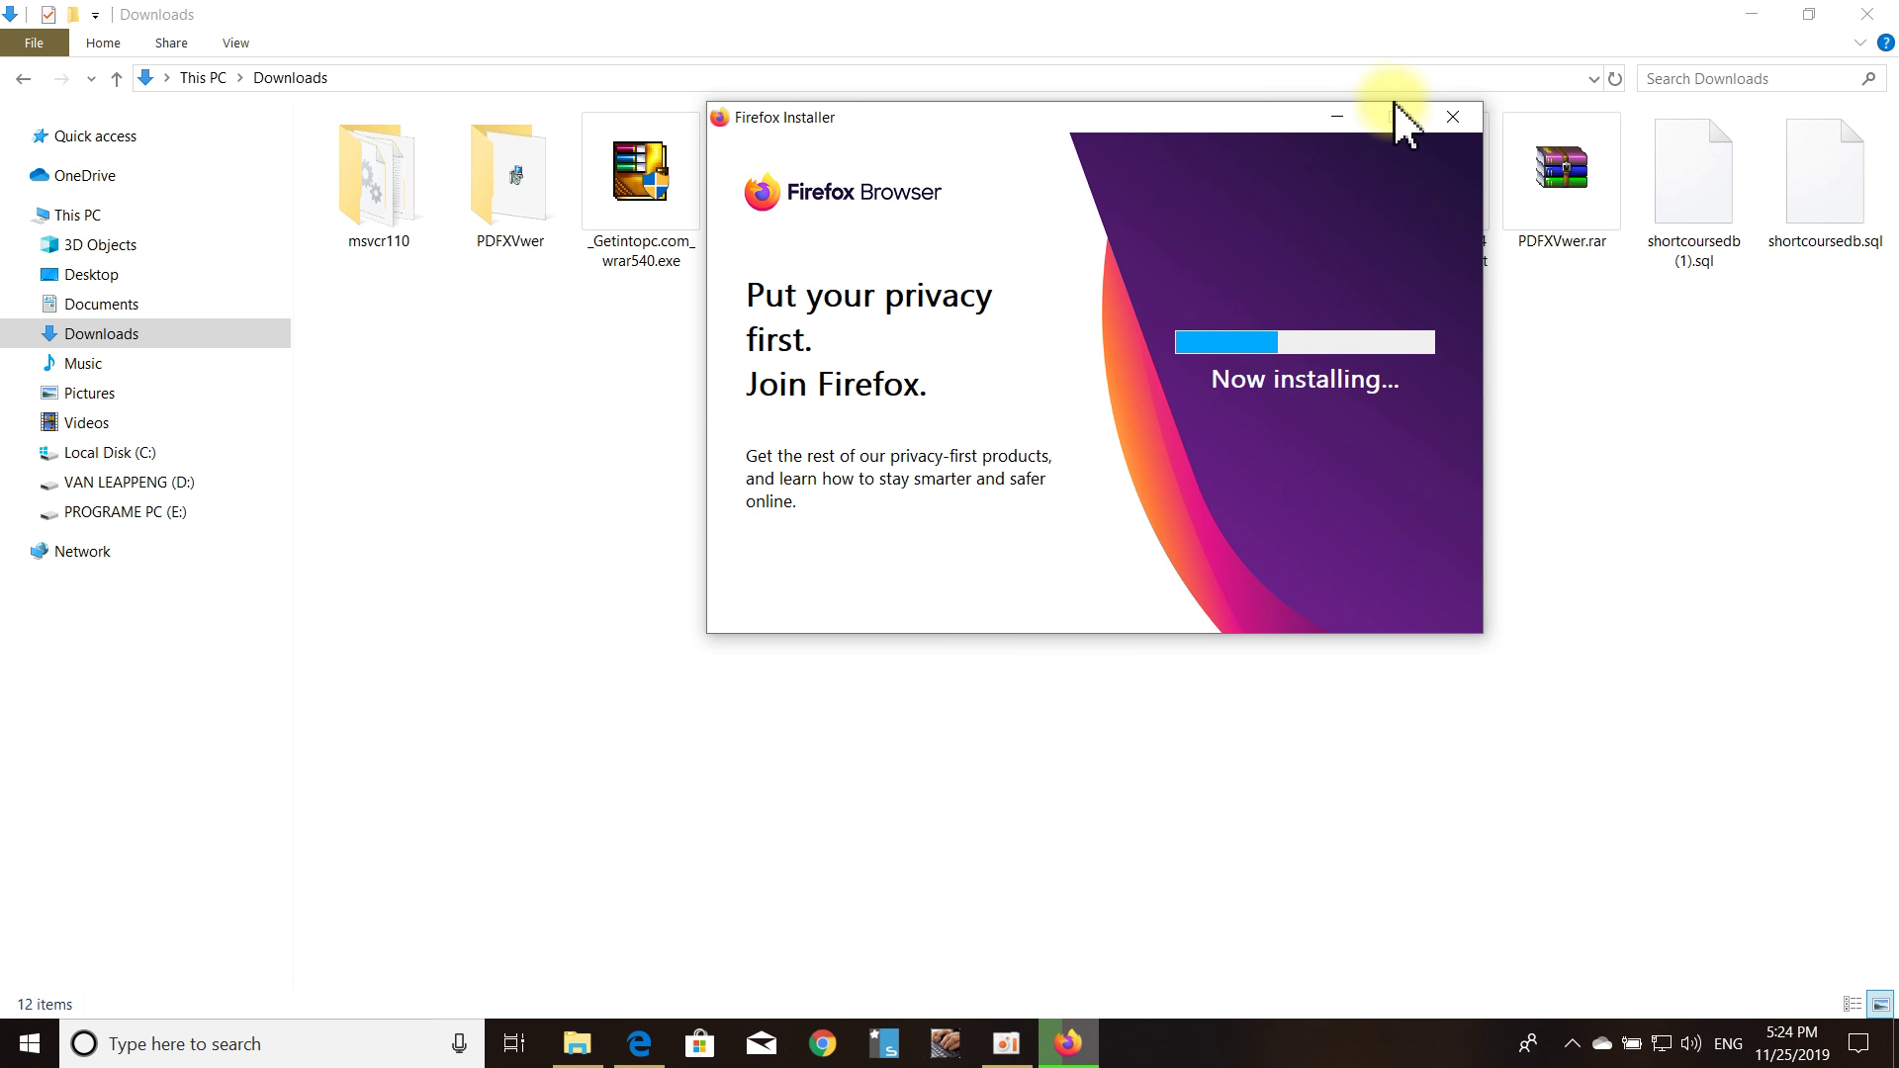
Minimize File Explorer, refresh the desktop, and move the Firefox Installer window closer to the desktop icons.
drag(1227, 129, 1151, 161)
click(1751, 14)
right_click(352, 177)
click(396, 253)
drag(847, 150, 698, 179)
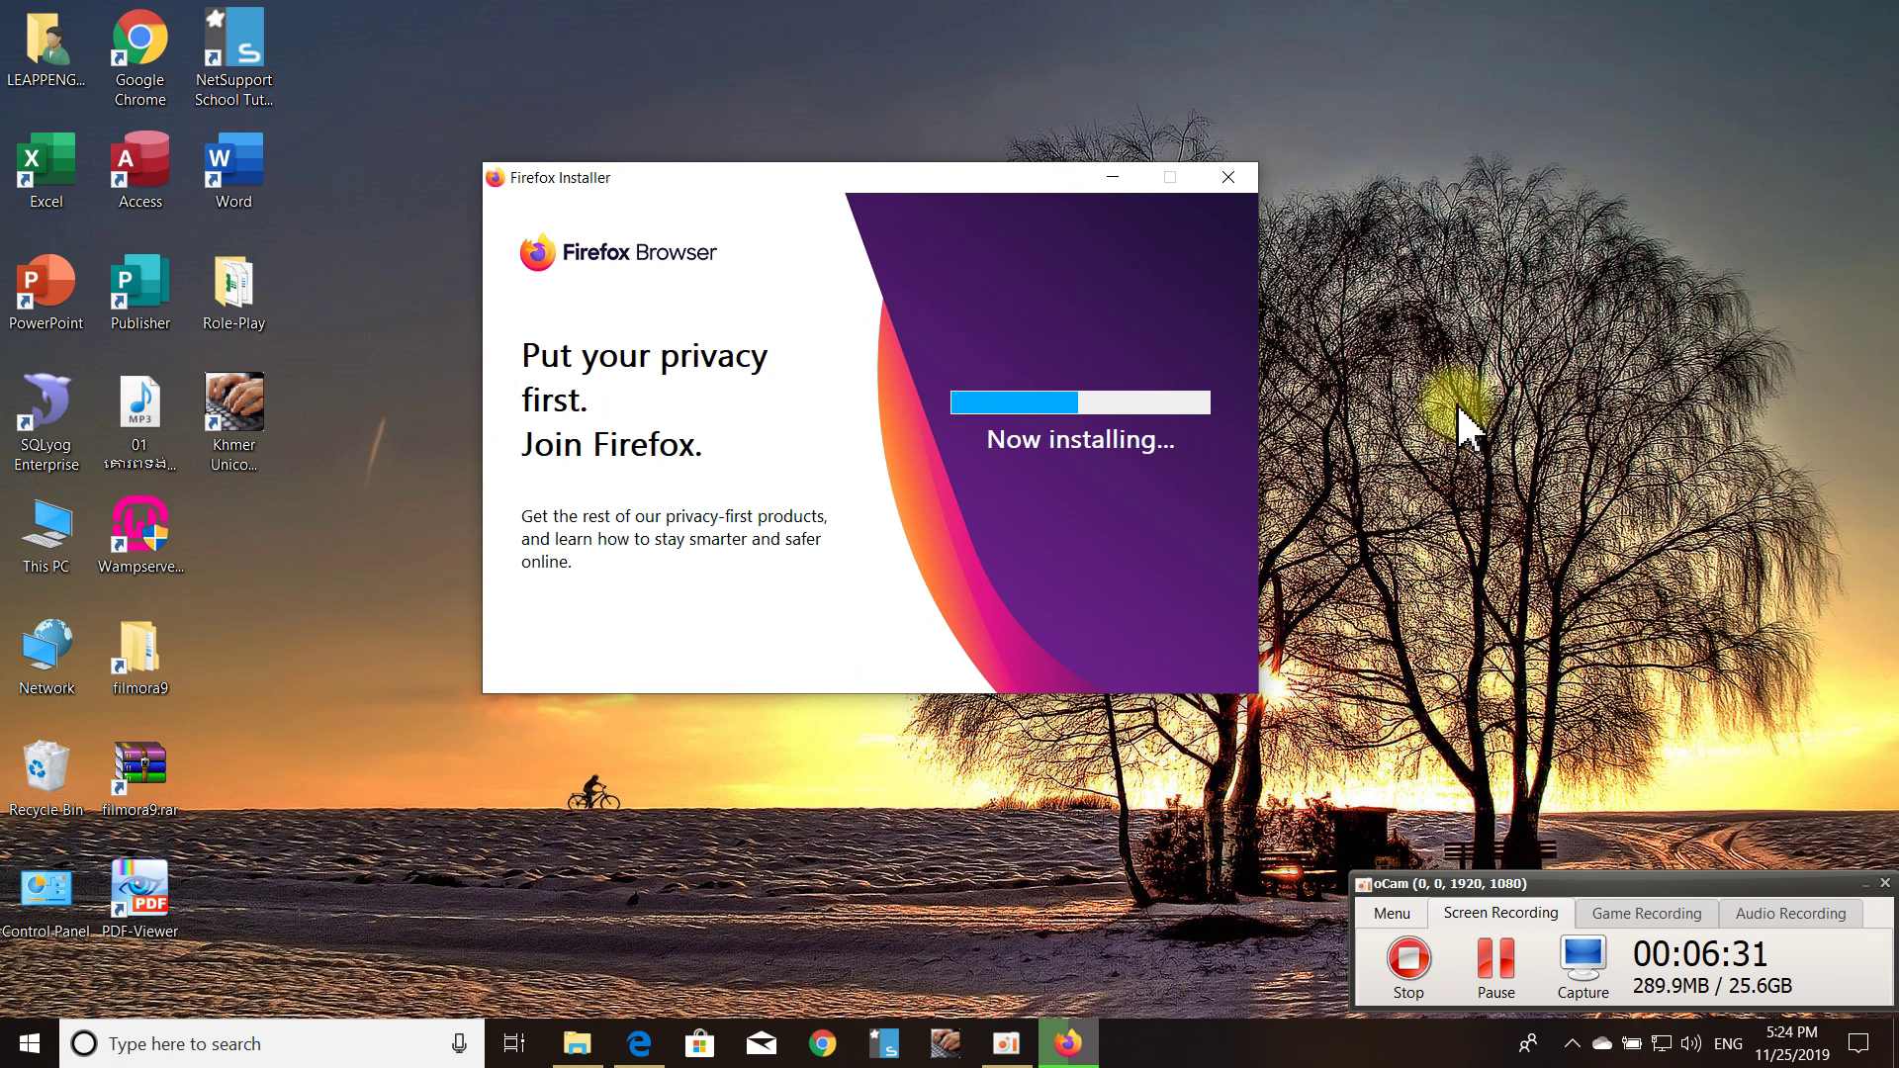
Refresh the desktop twice during the Firefox installation, shifting the installer window slightly higher in between.
right_click(1402, 190)
click(1456, 269)
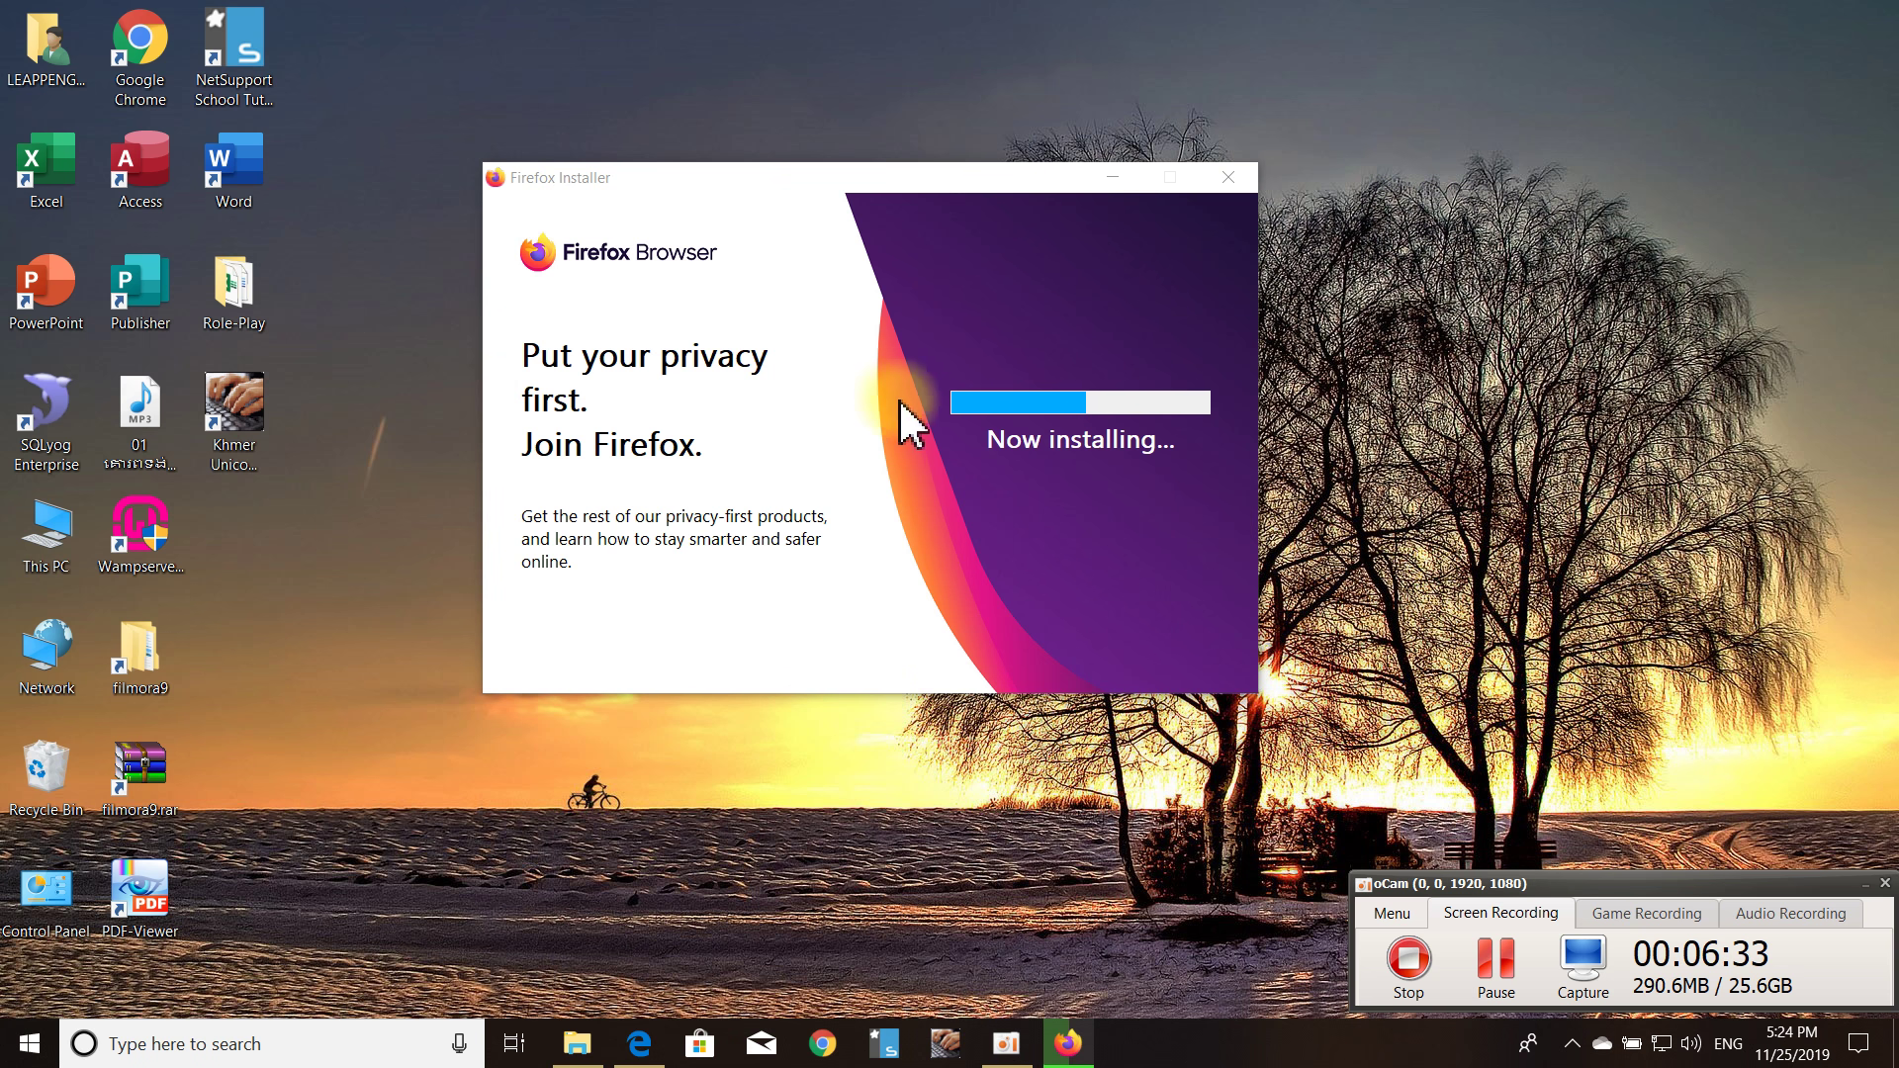
mouse_move(700, 178)
mouse_down()
mouse_move(932, 149)
mouse_move(799, 73)
mouse_move(646, 185)
mouse_move(735, 149)
mouse_move(713, 150)
mouse_up()
right_click(1421, 154)
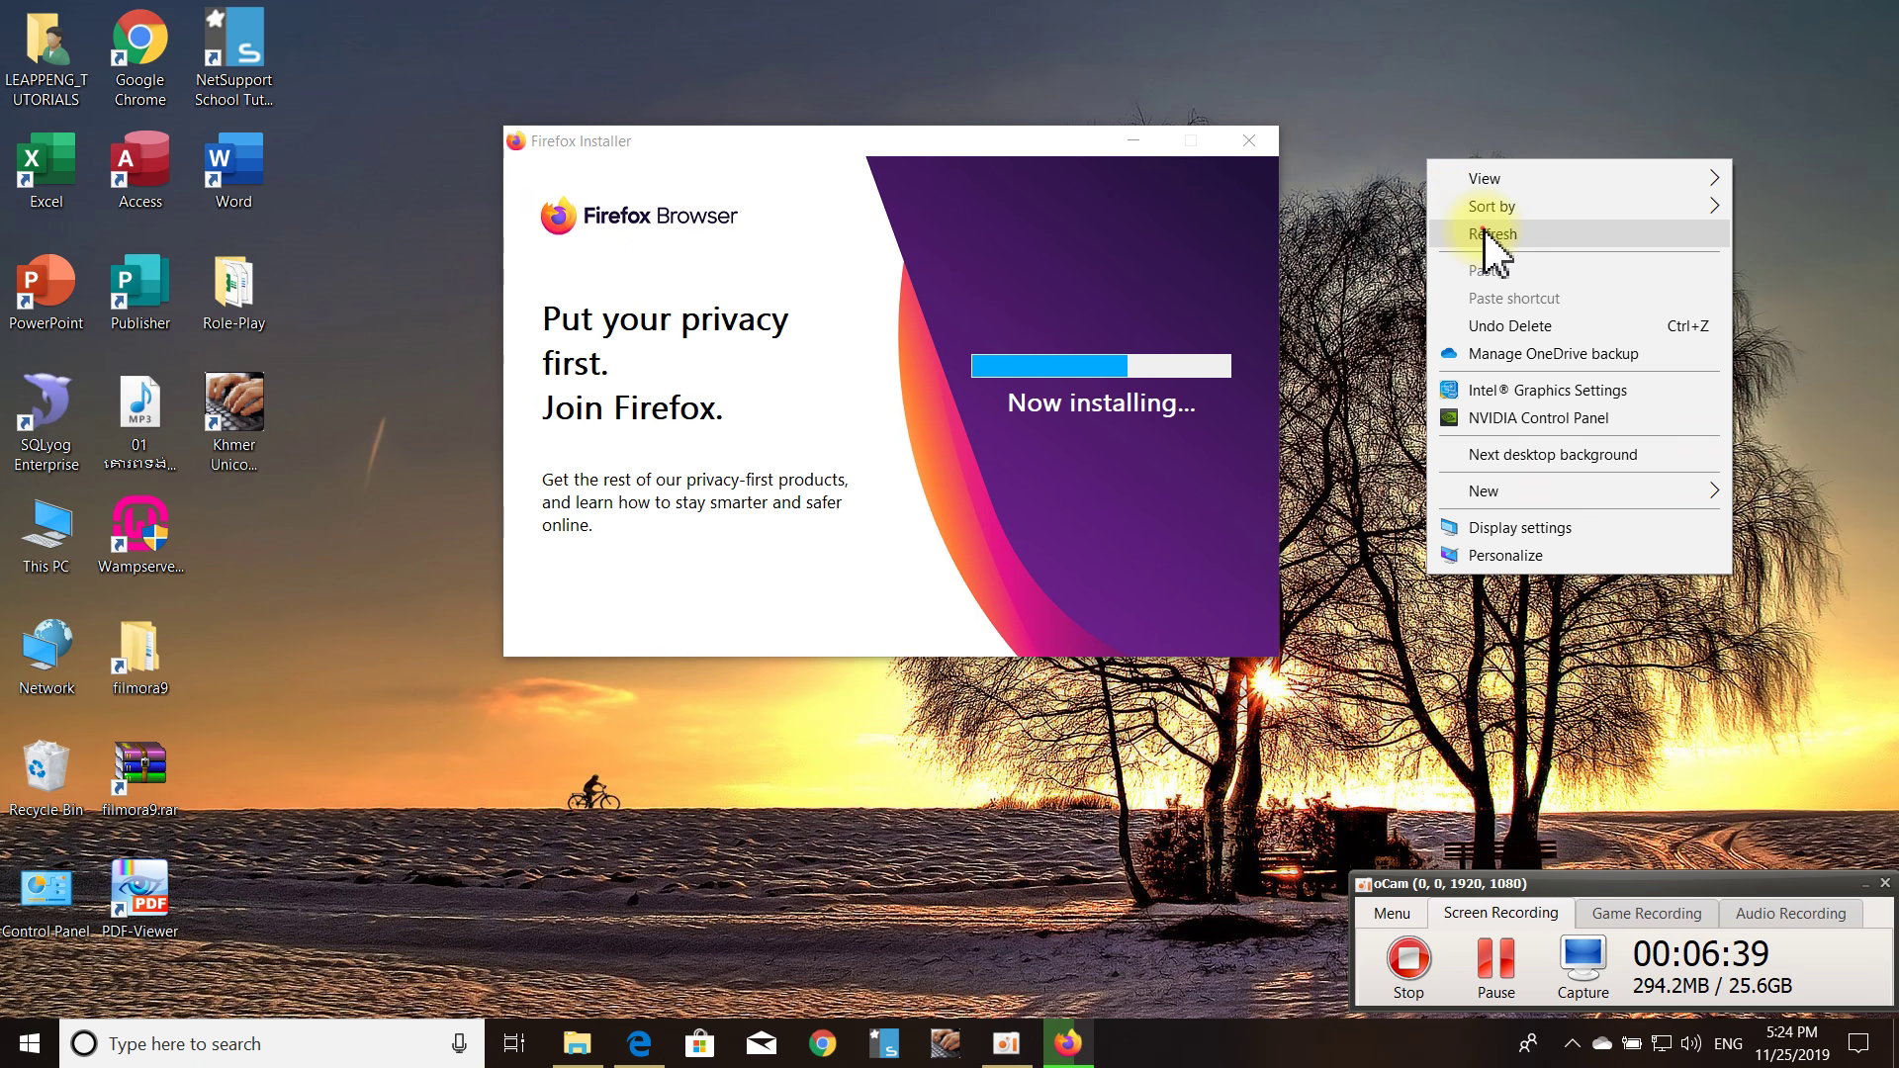
click(1486, 243)
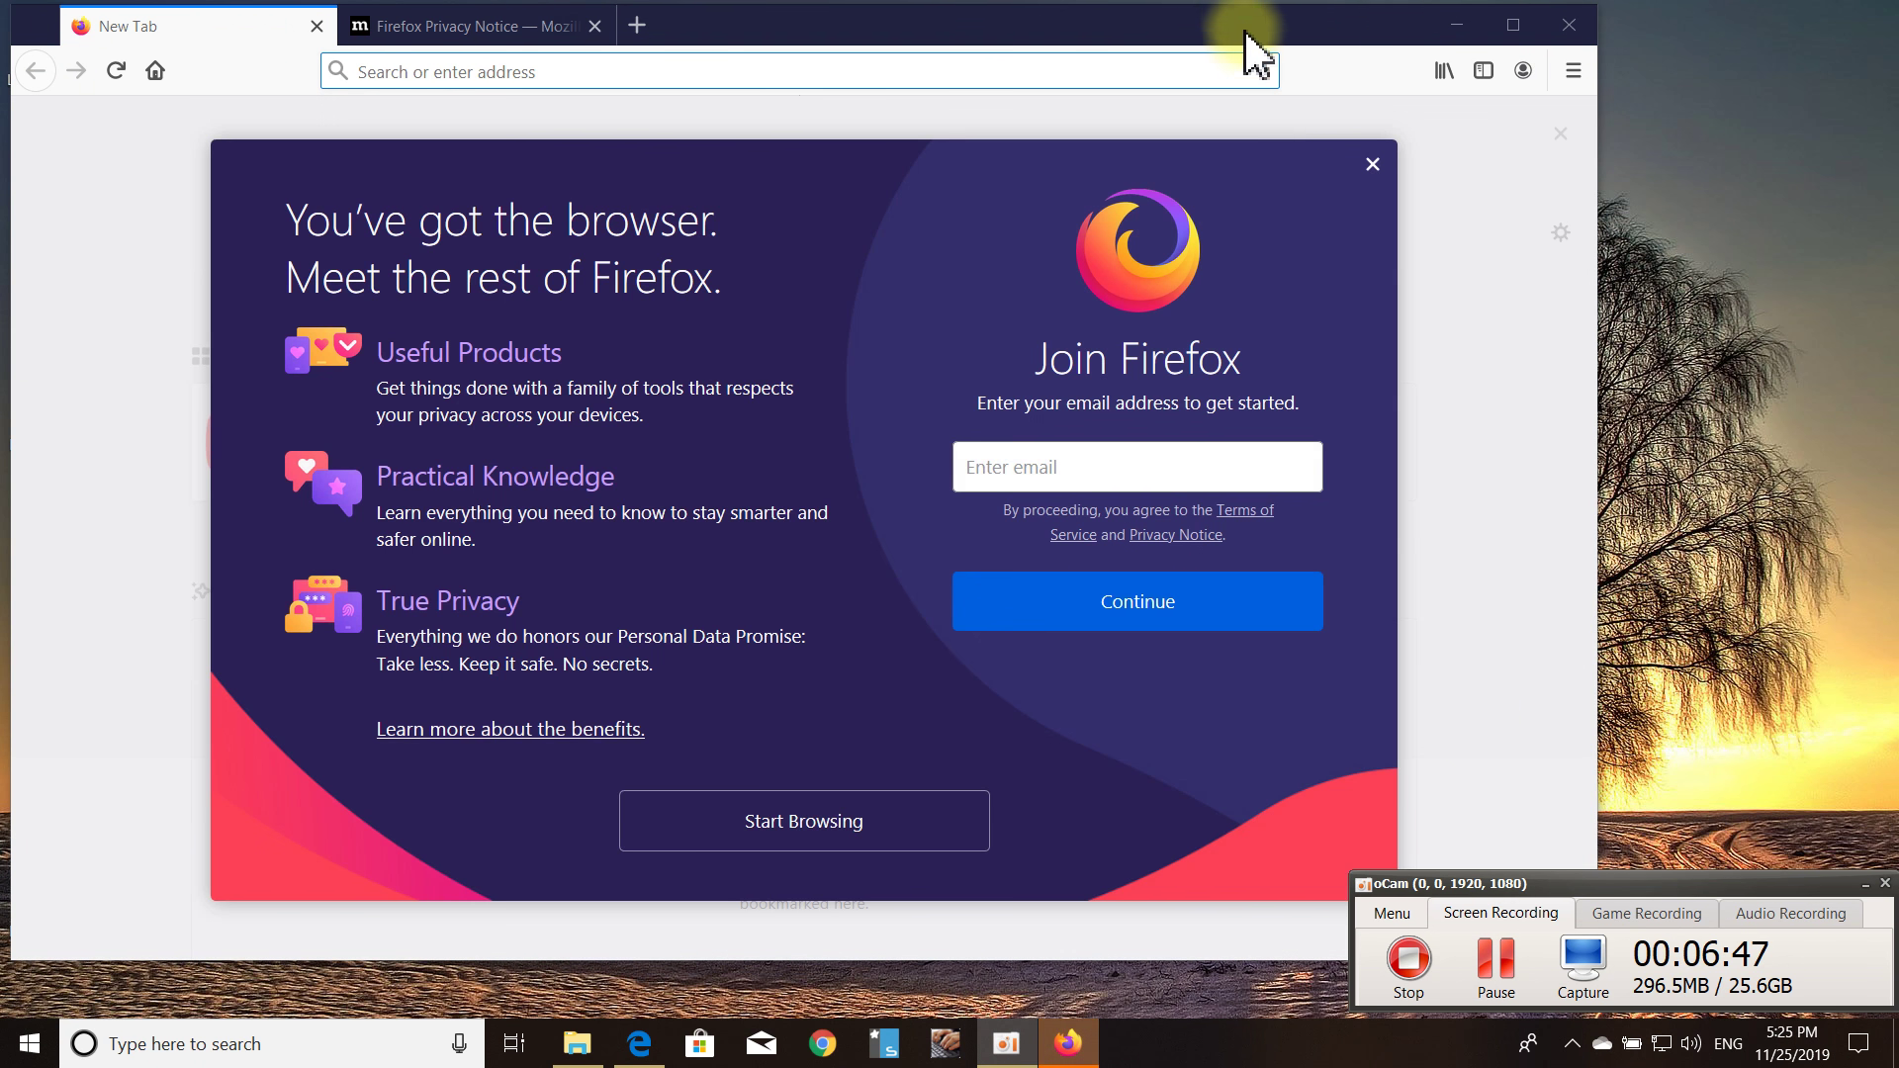
Maximize the new Firefox window, skip the Join Firefox sign-up to start browsing, and close the Welcome to Firefox section.
drag(1244, 31, 1321, 71)
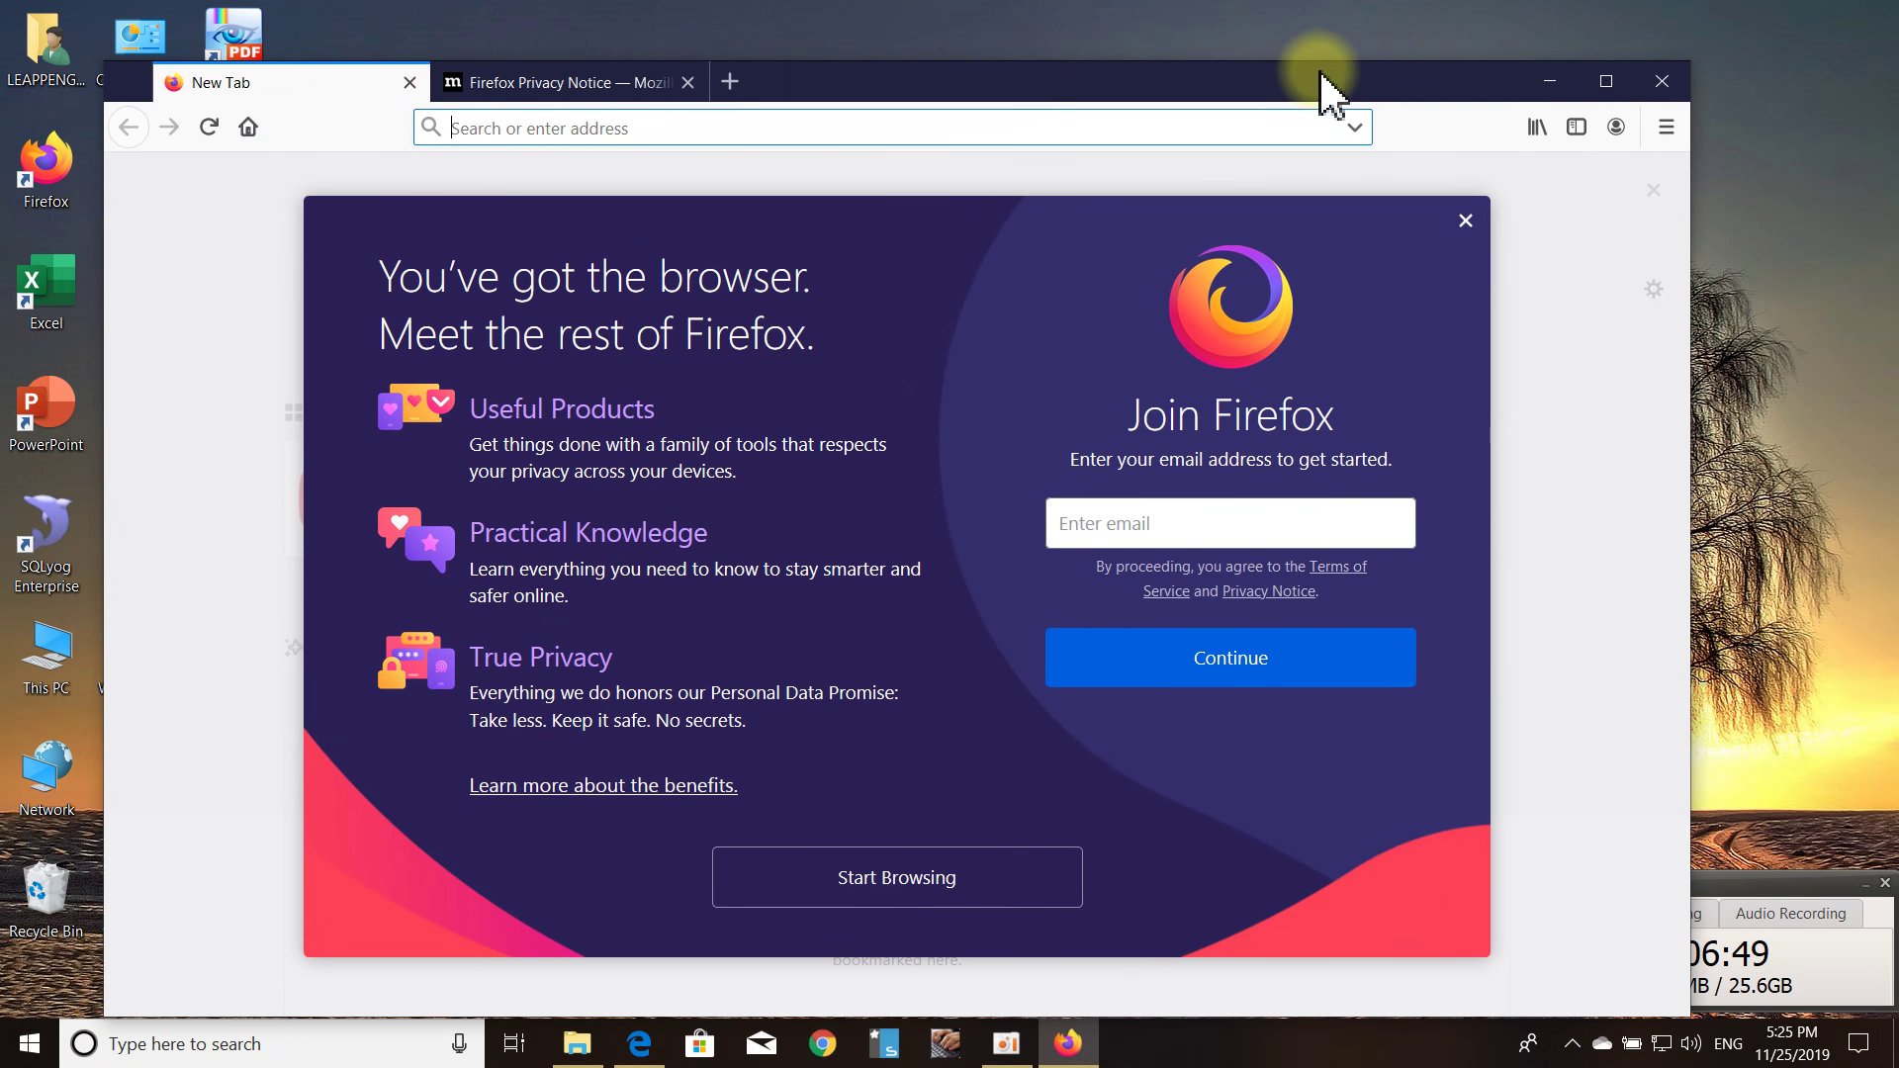
click(1607, 81)
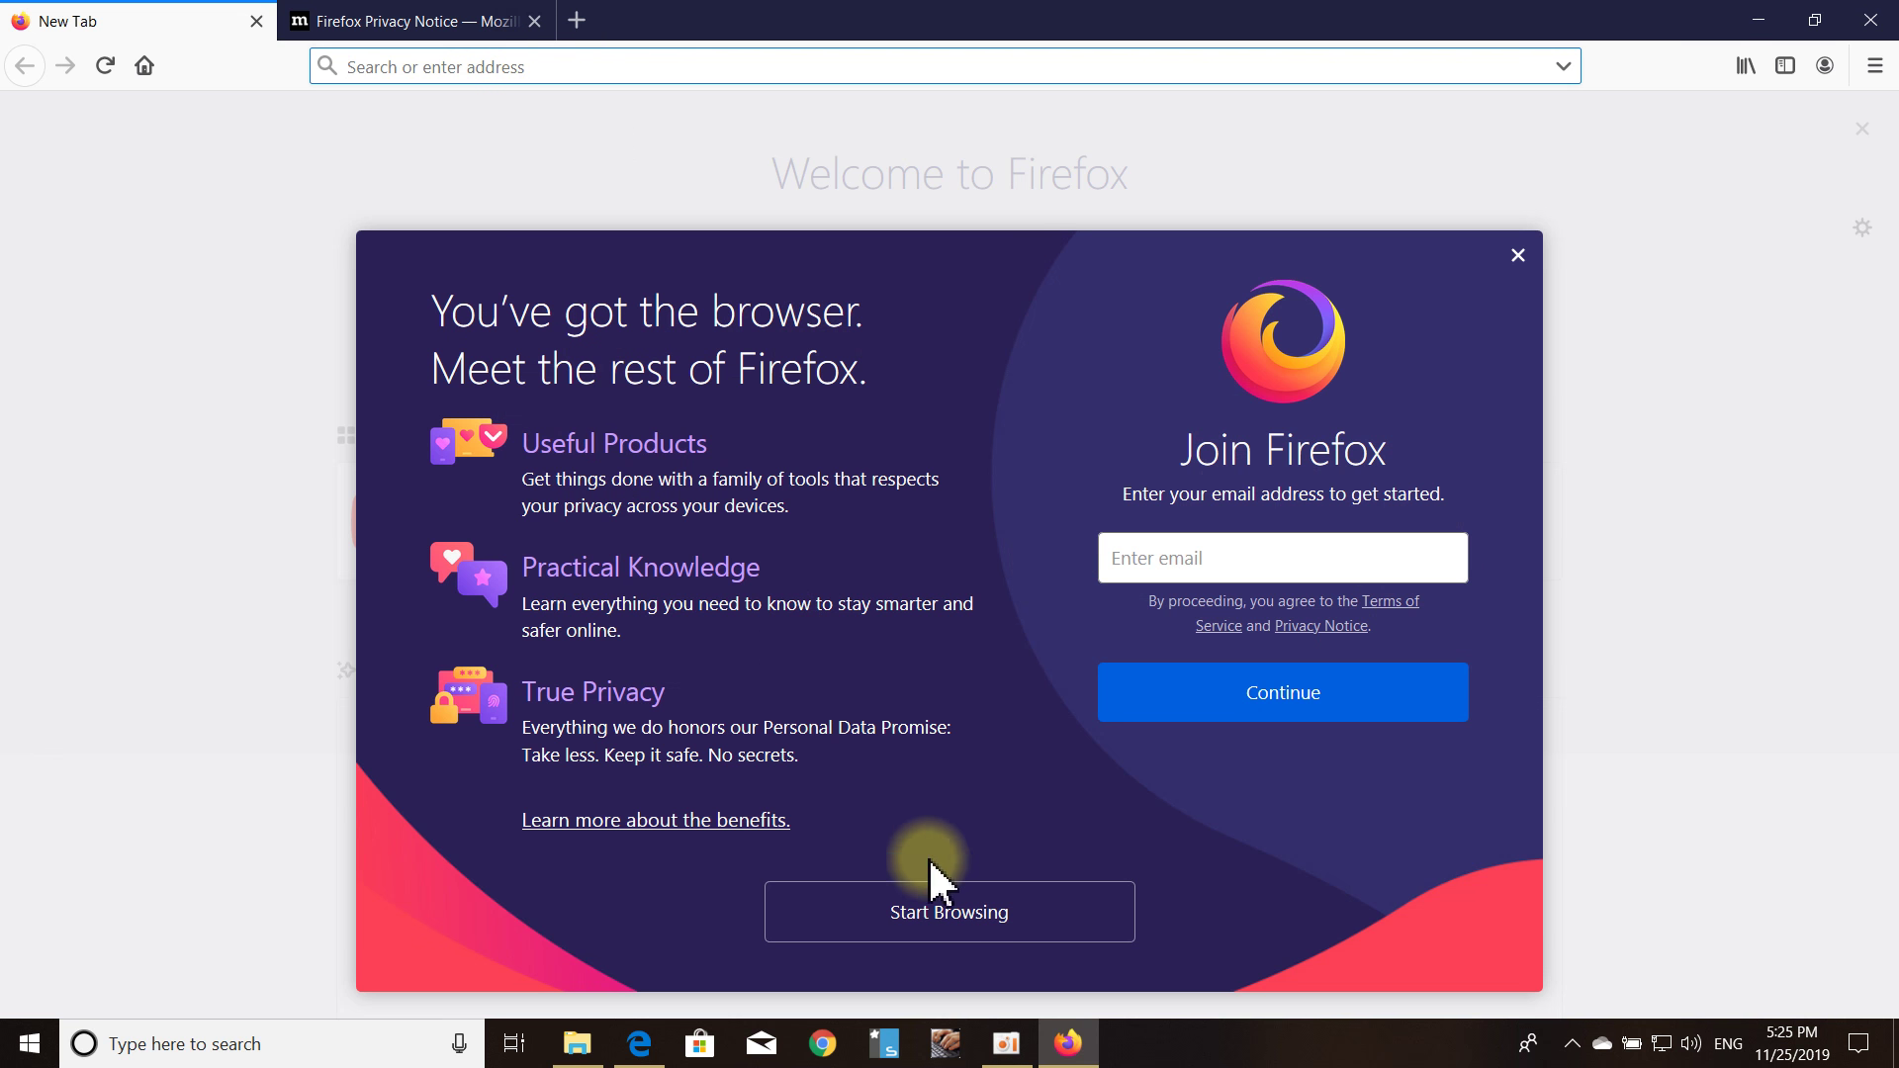
click(994, 925)
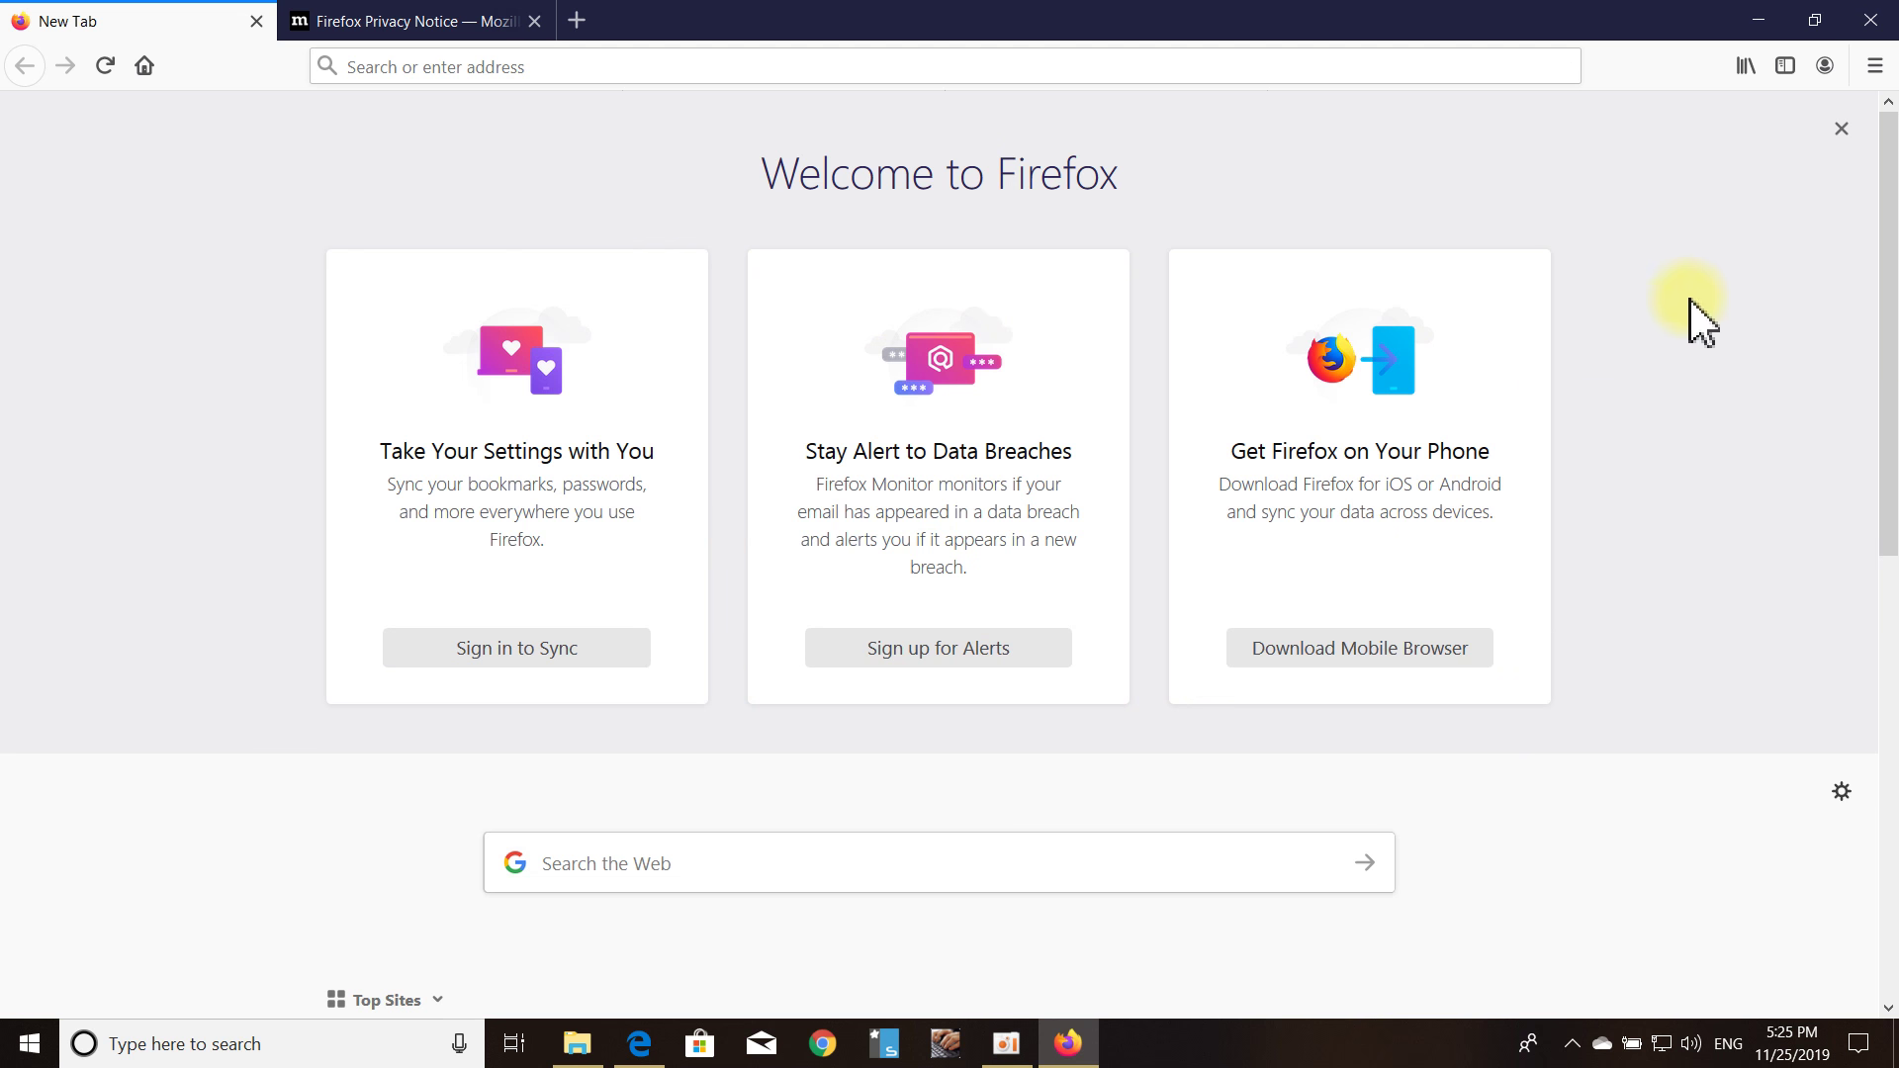
drag(1152, 188, 634, 154)
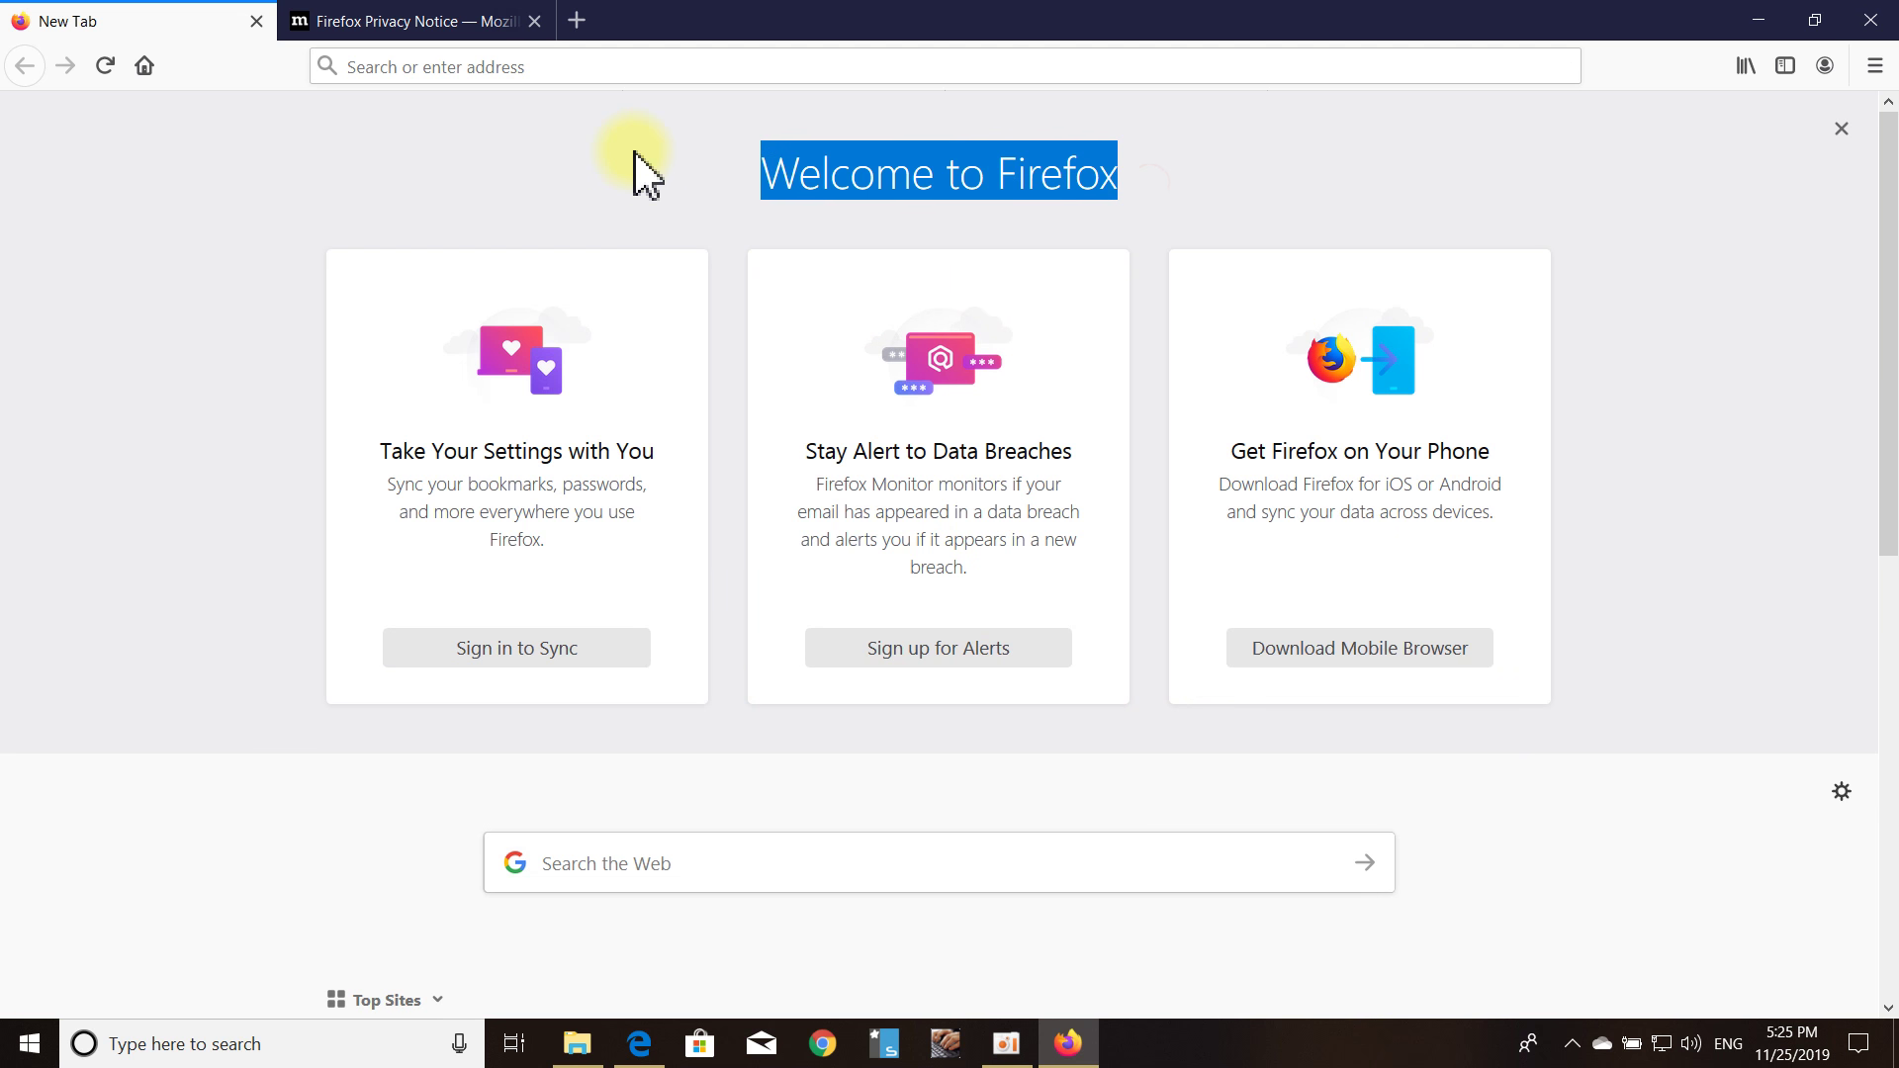
click(1835, 129)
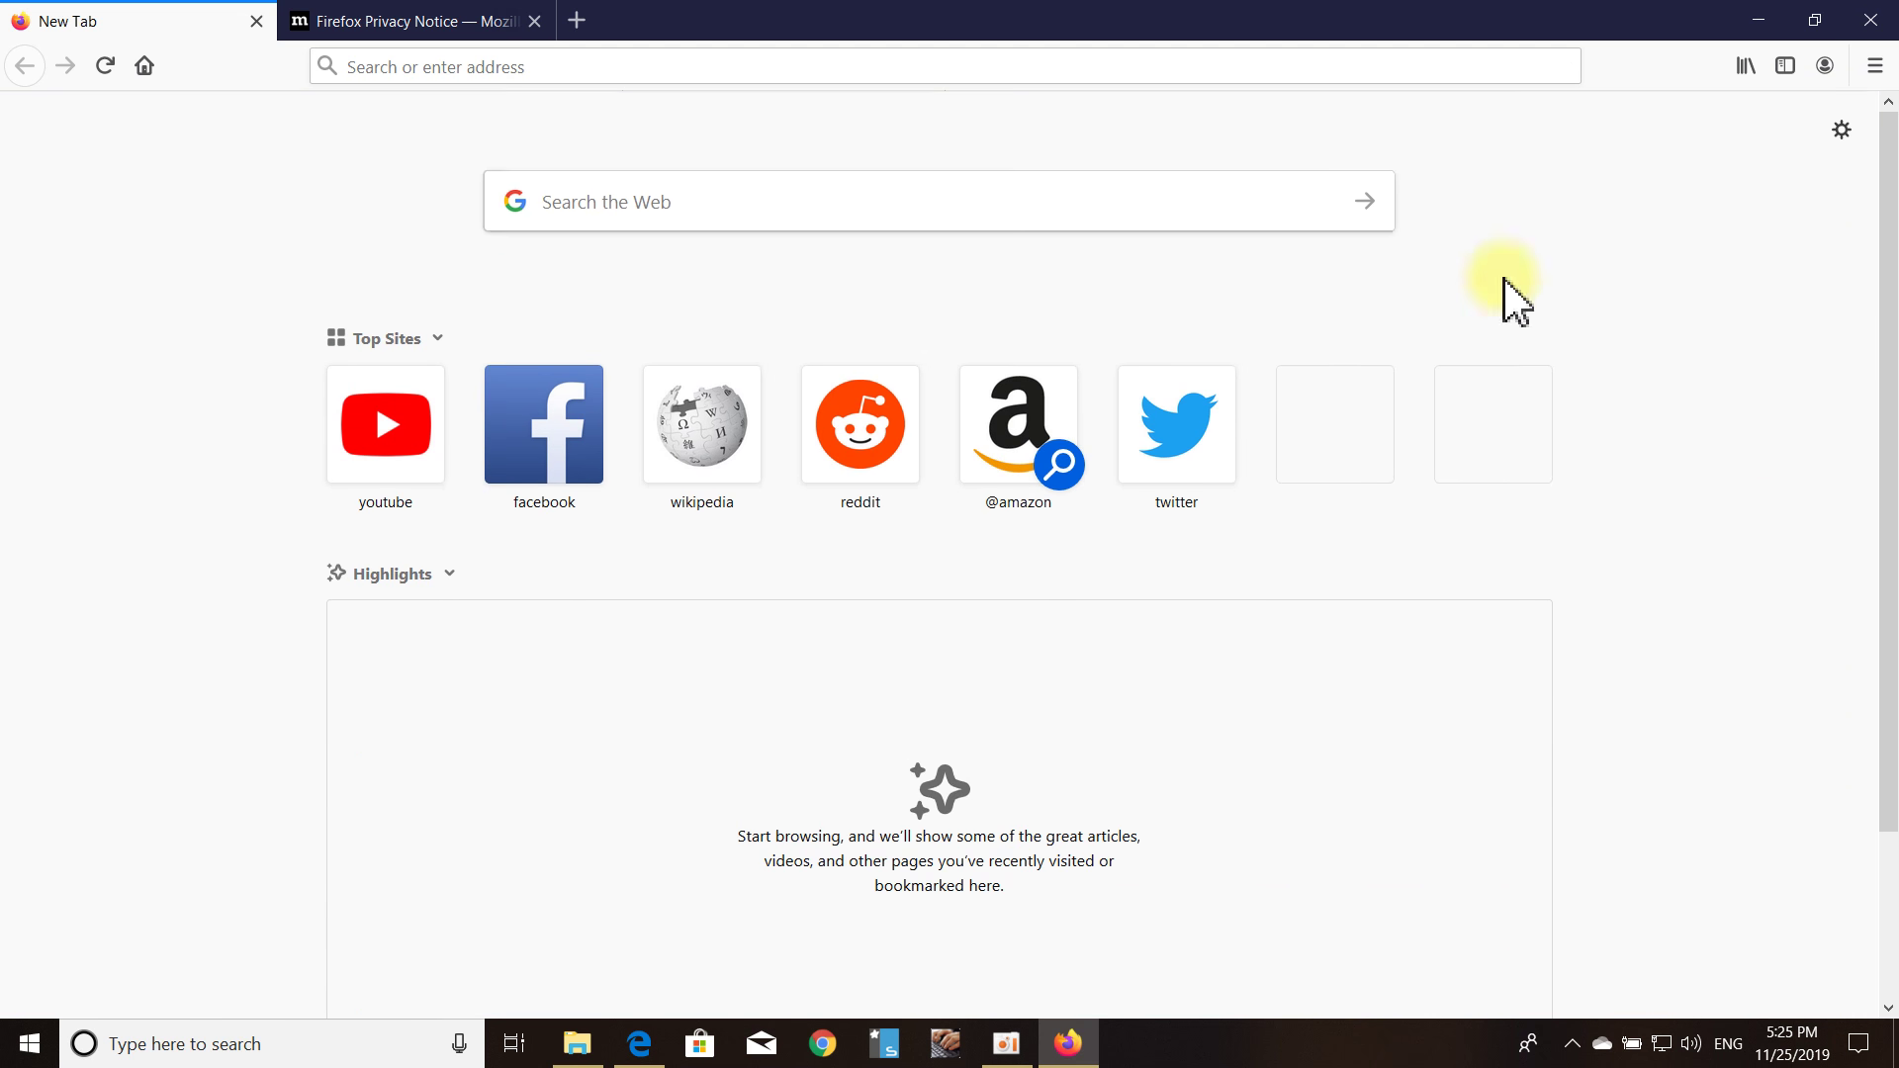
Open YouTube from the Top Sites on the new tab page and close the Firefox Privacy Notice tab.
scroll(729, 284, down, 2)
scroll(1434, 574, up, 2)
scroll(782, 411, down, 2)
scroll(774, 368, up, 2)
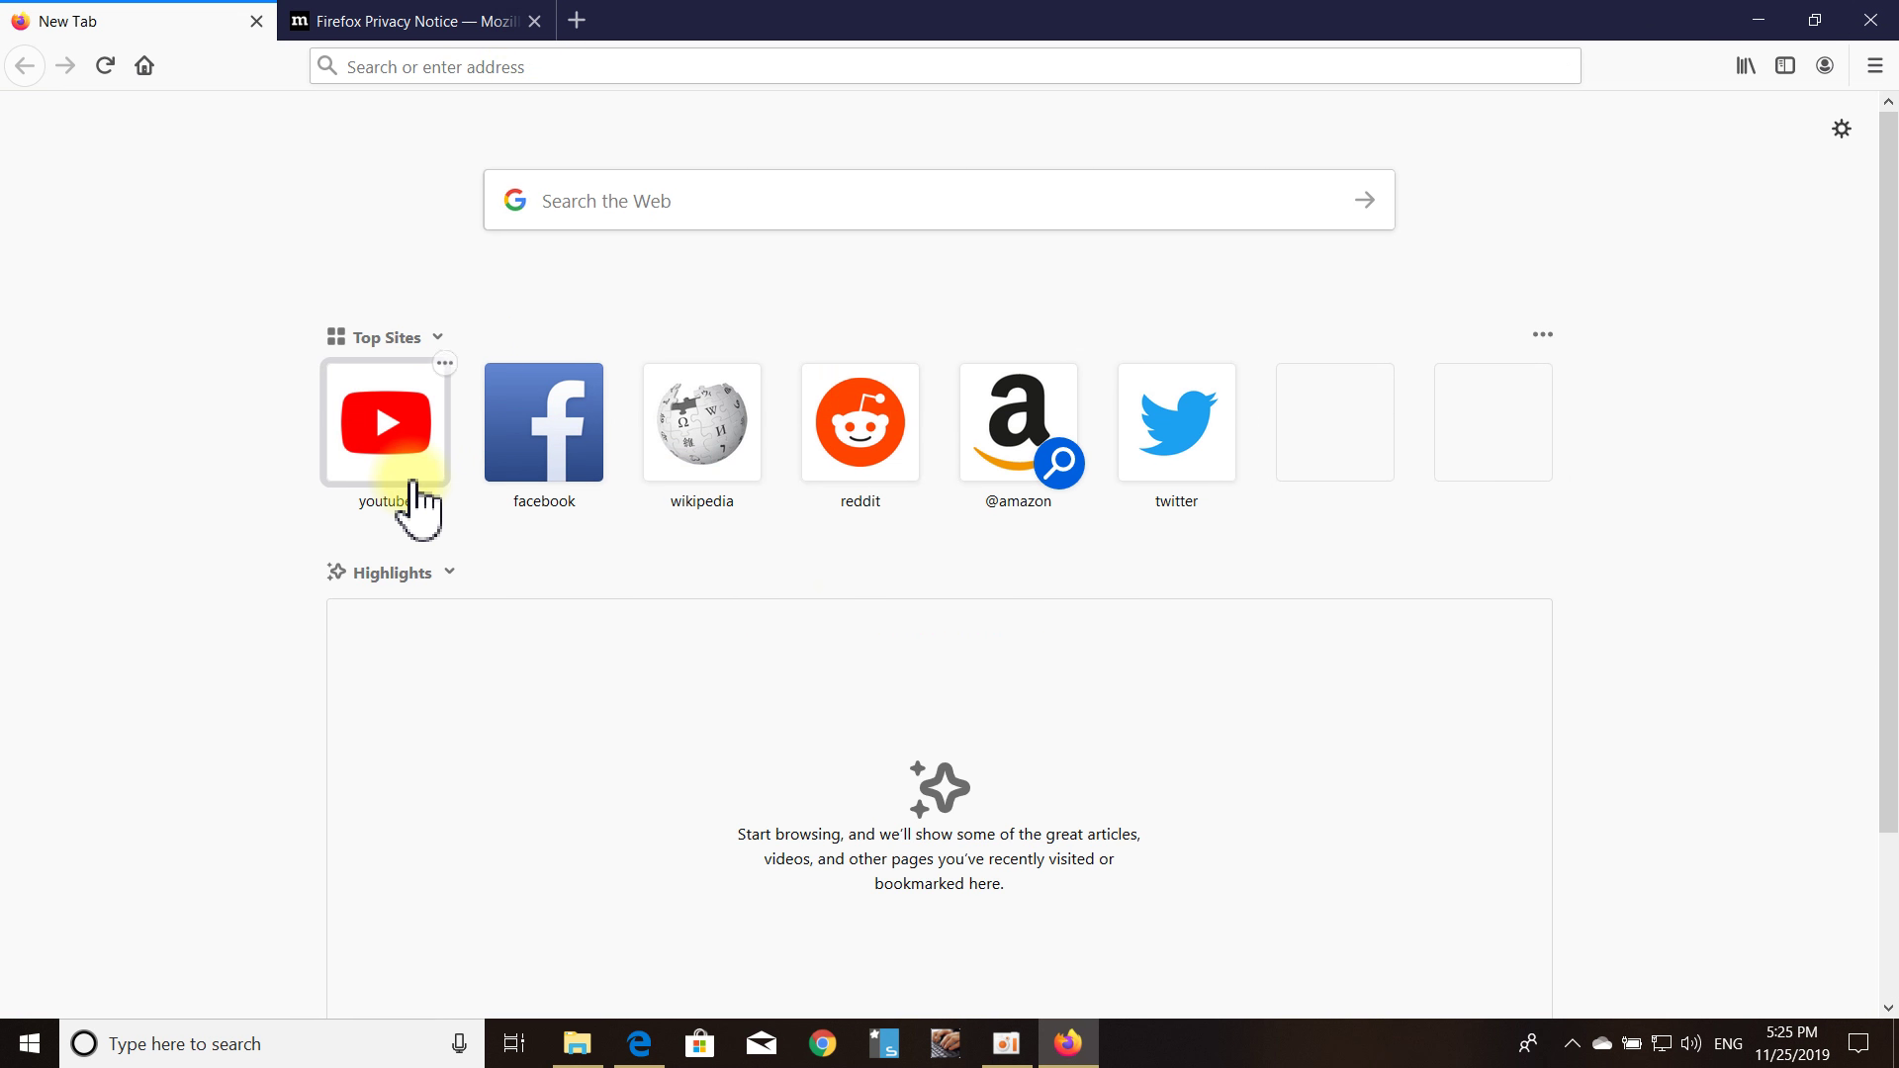
click(485, 440)
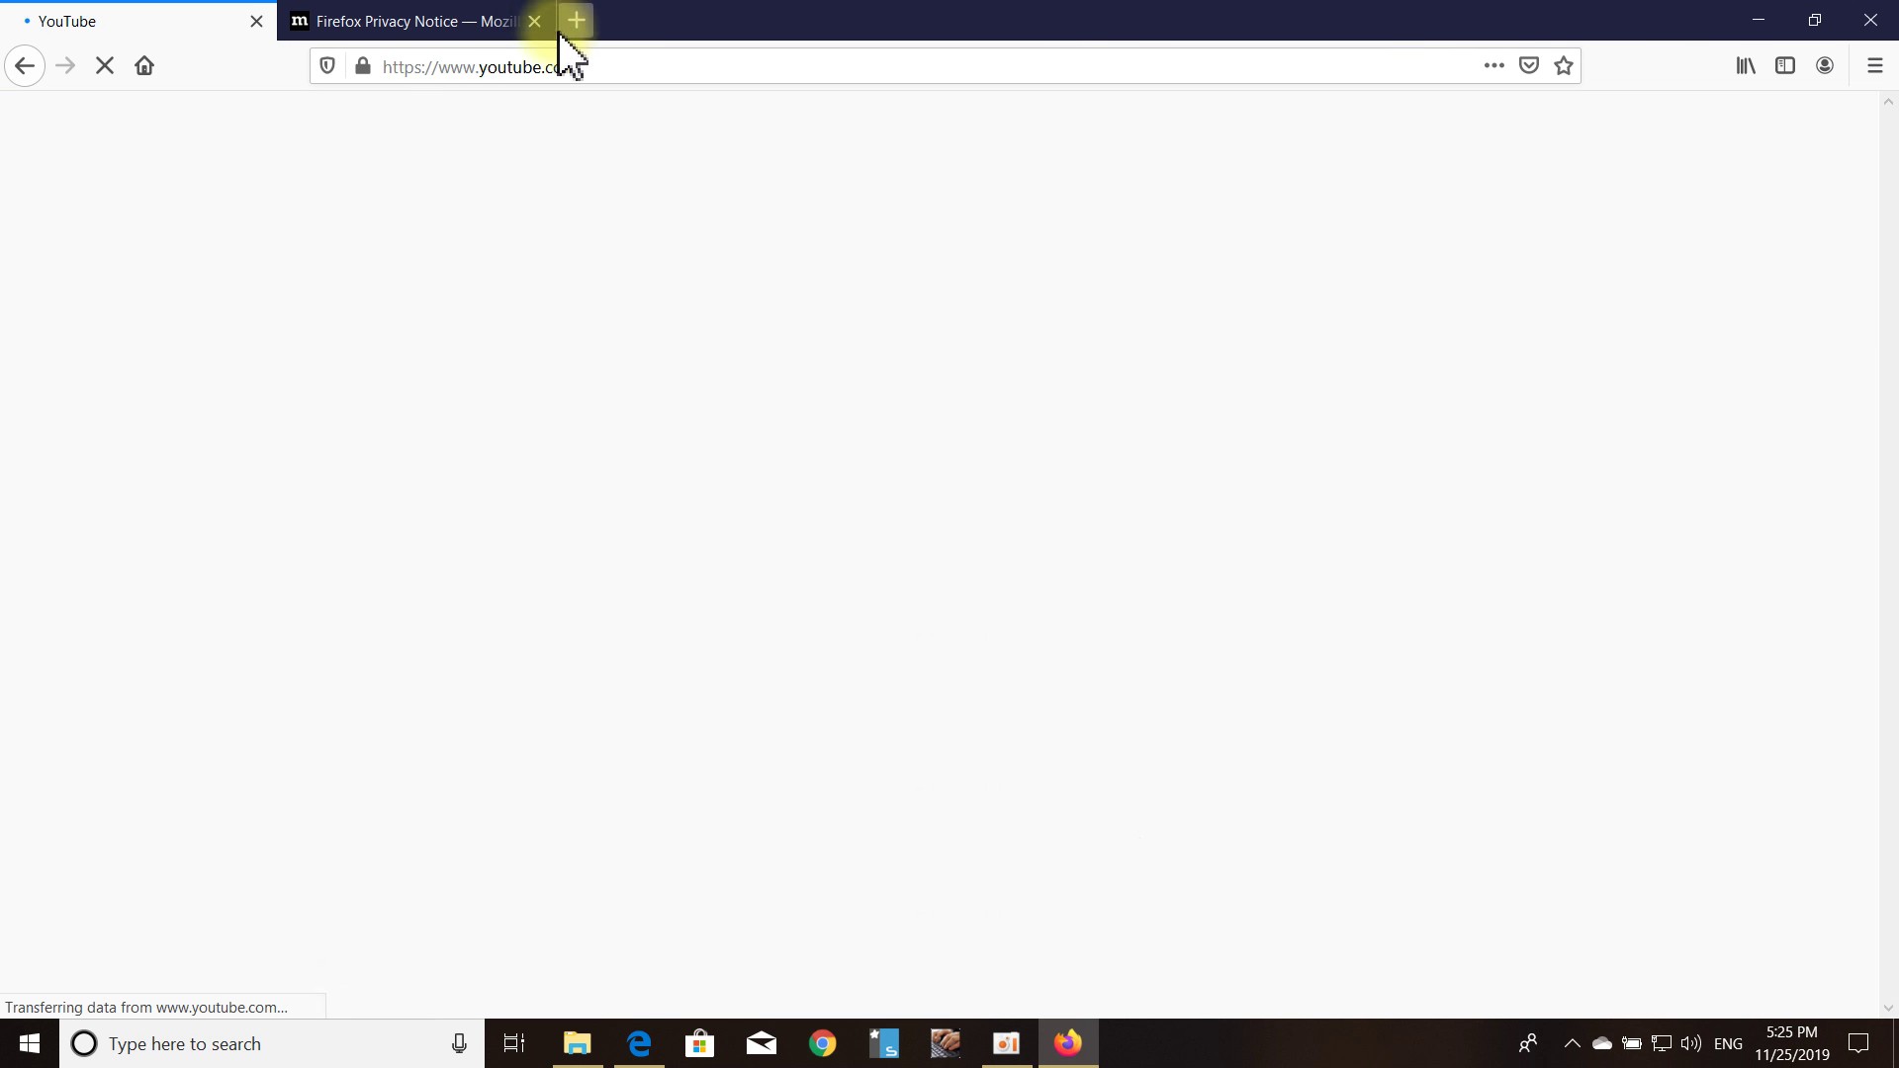
click(536, 20)
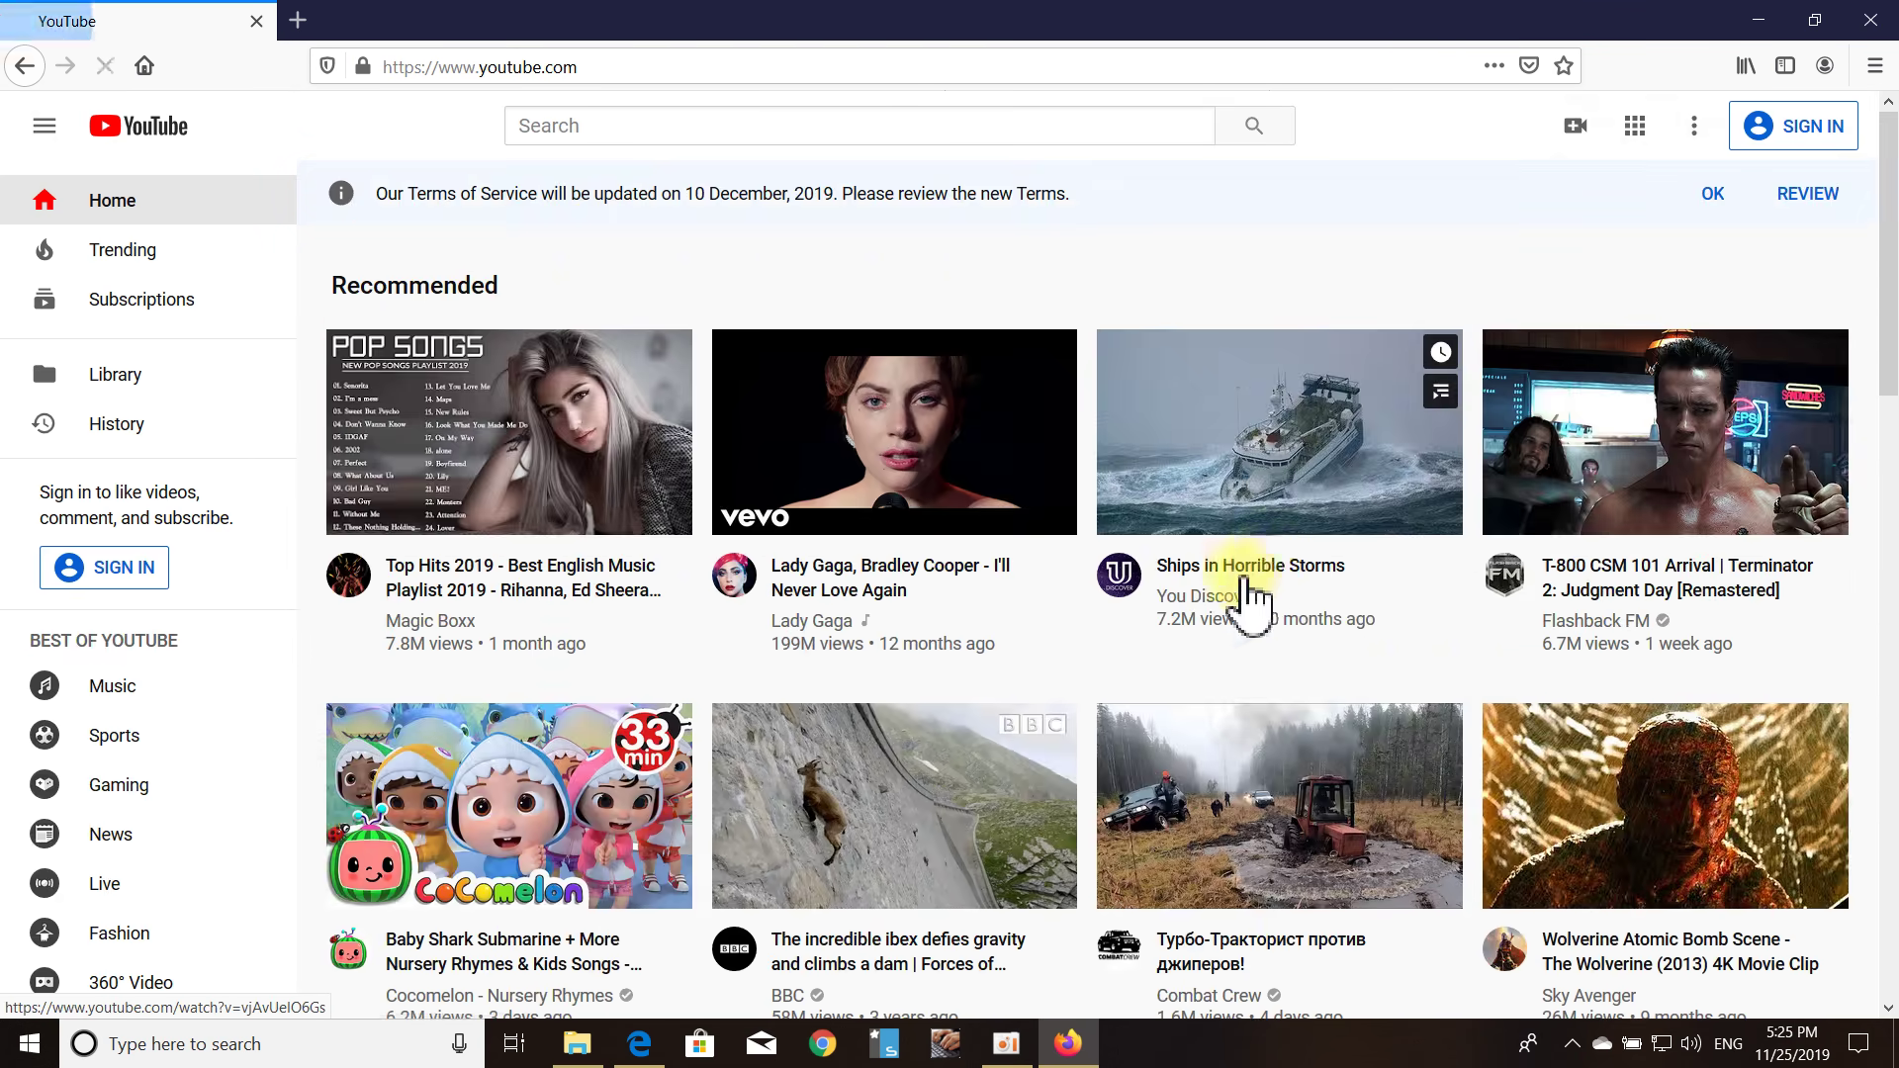
Look through the recommended and trending videos on the YouTube home page and dismiss its new look and features notice.
scroll(1269, 583, down, 5)
scroll(1083, 490, down, 4)
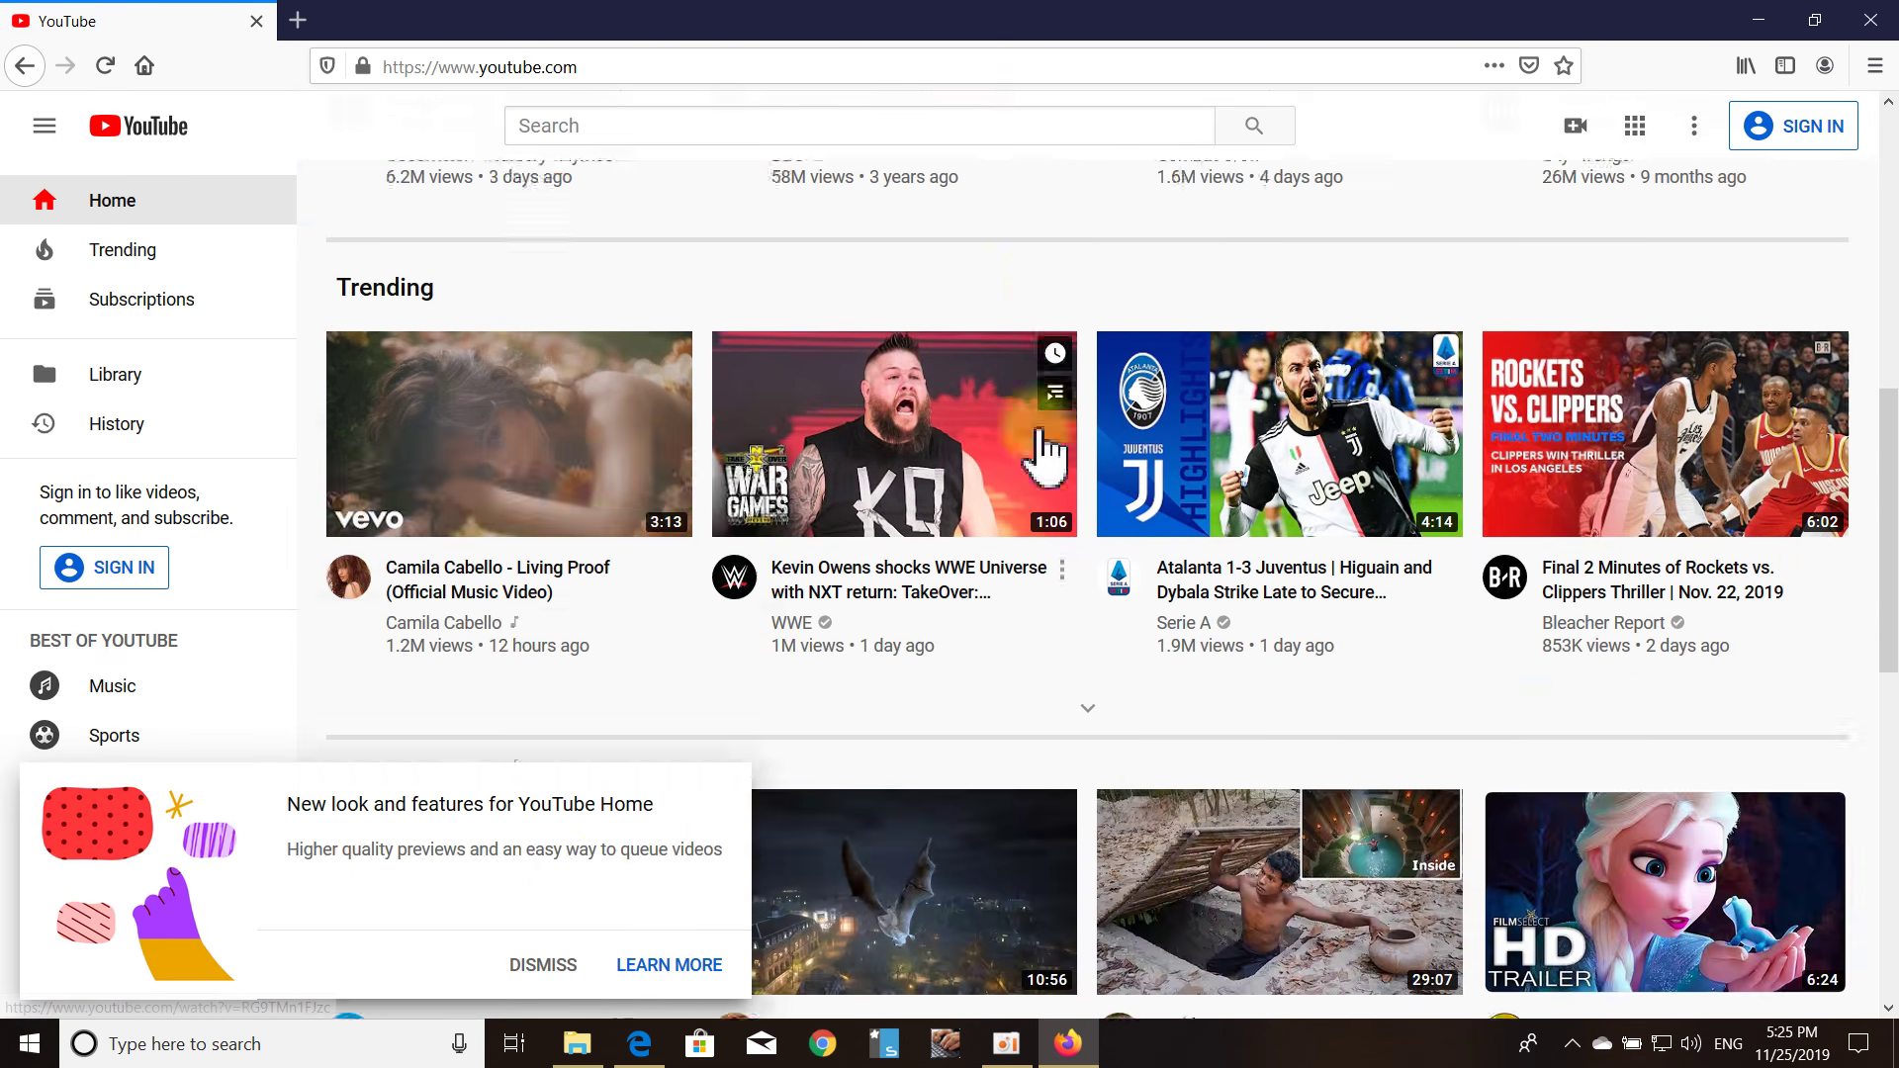
scroll(1088, 494, up, 6)
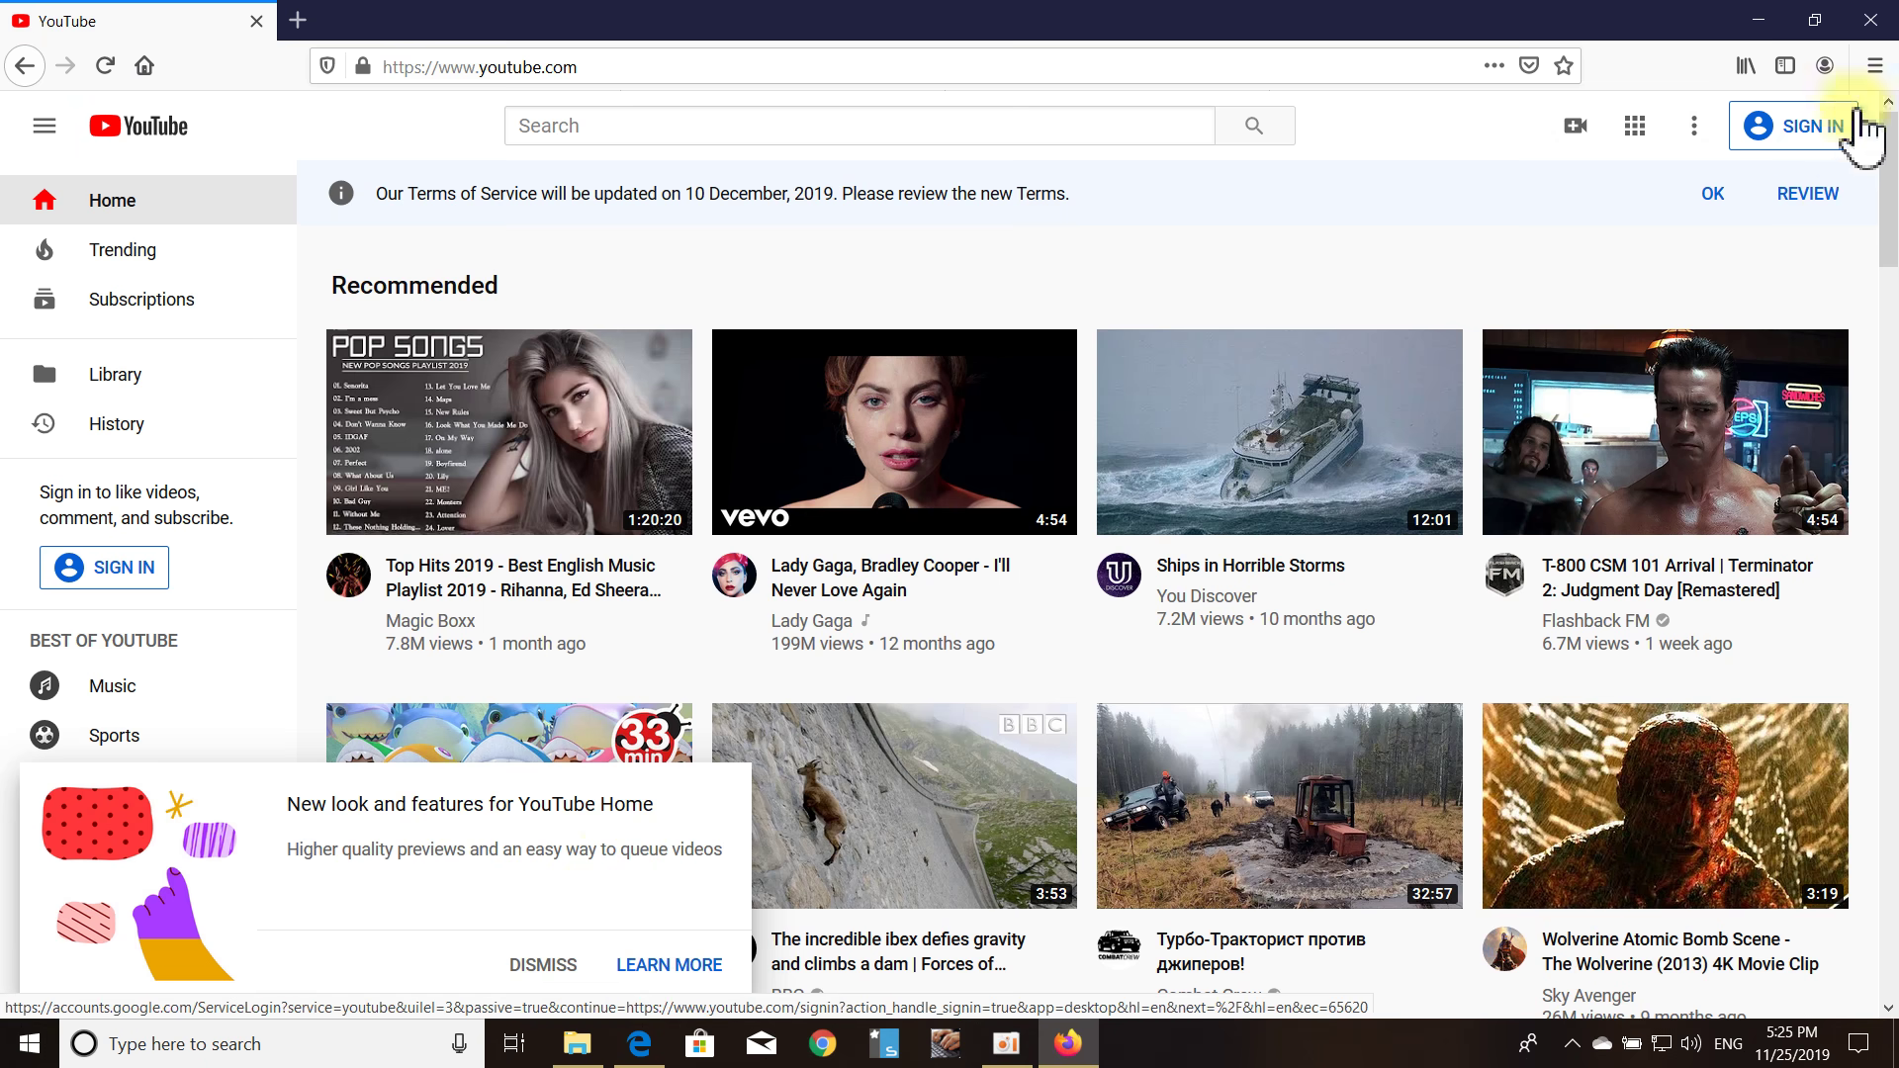
click(544, 965)
scroll(924, 389, down, 5)
scroll(839, 530, up, 5)
scroll(966, 607, down, 5)
scroll(682, 673, up, 5)
scroll(1009, 785, down, 5)
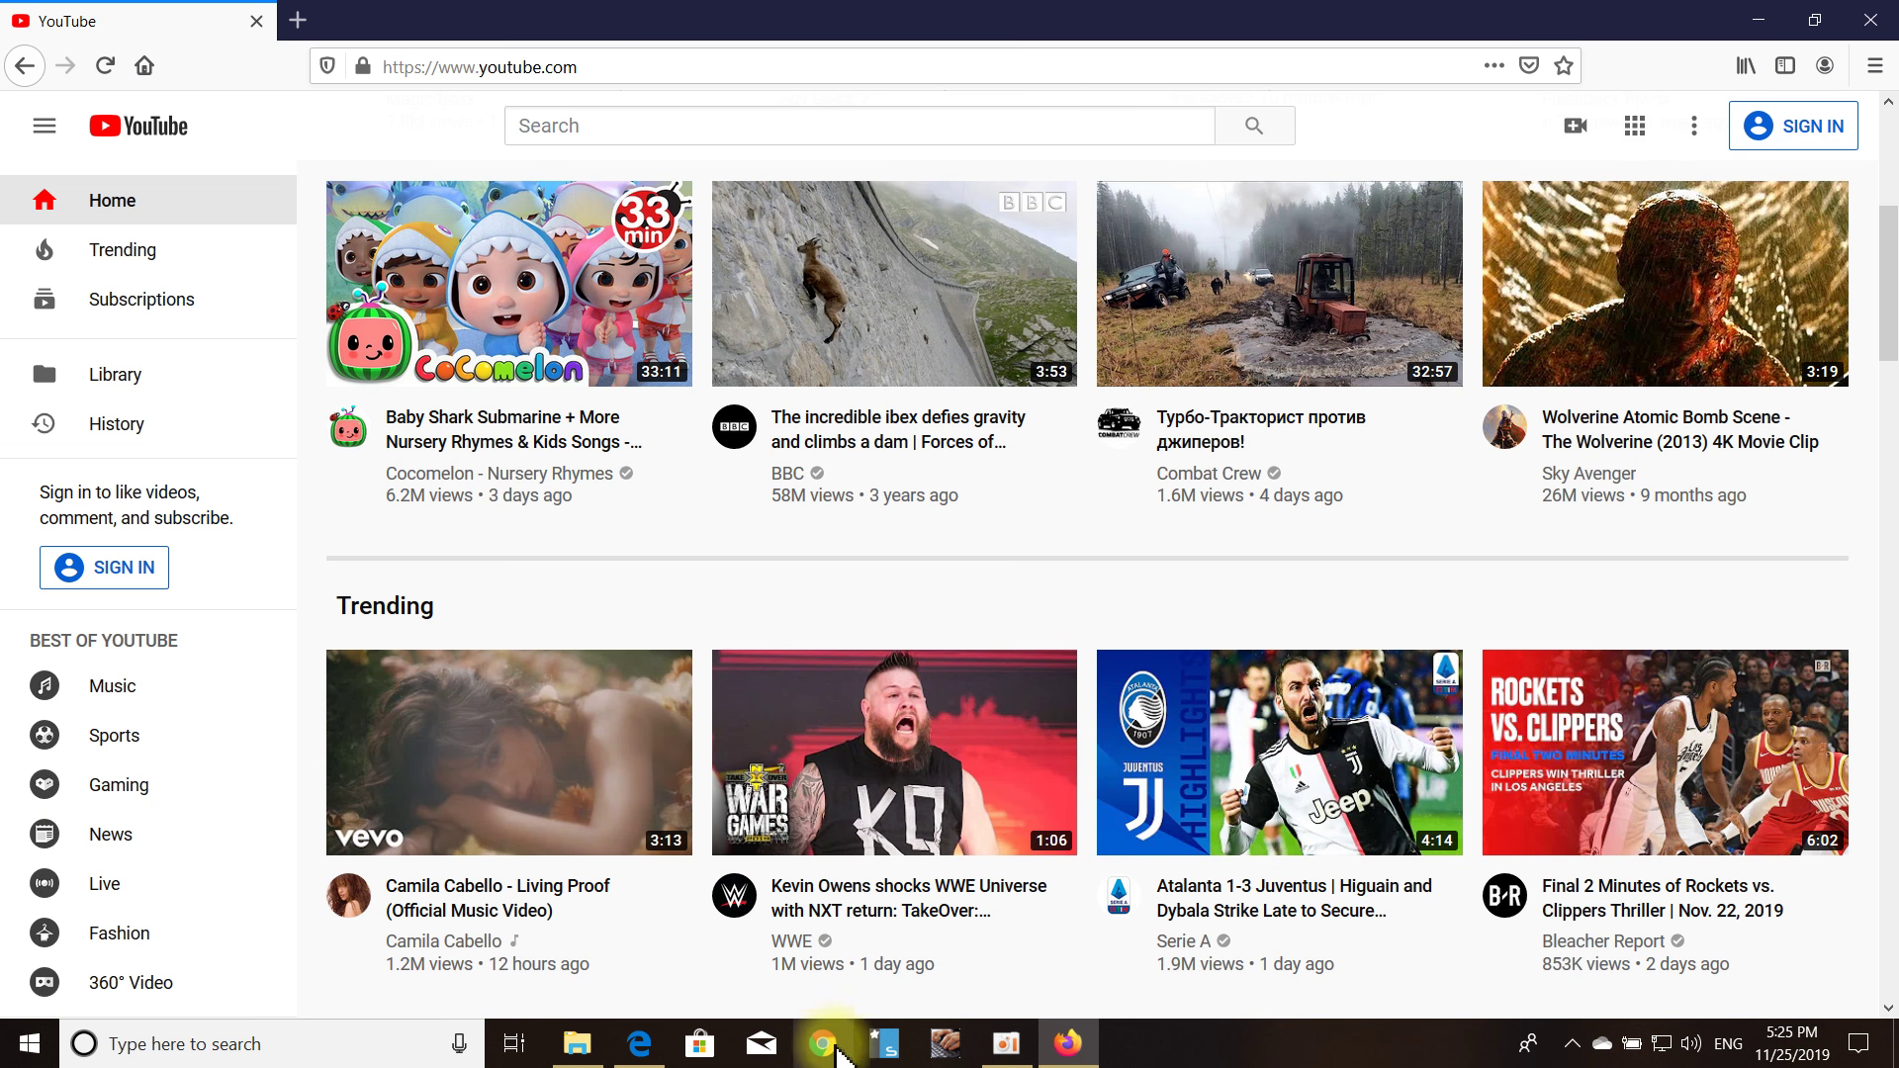
Switch to Microsoft Edge, look over the Firefox download page, and return to Firefox.
click(643, 1046)
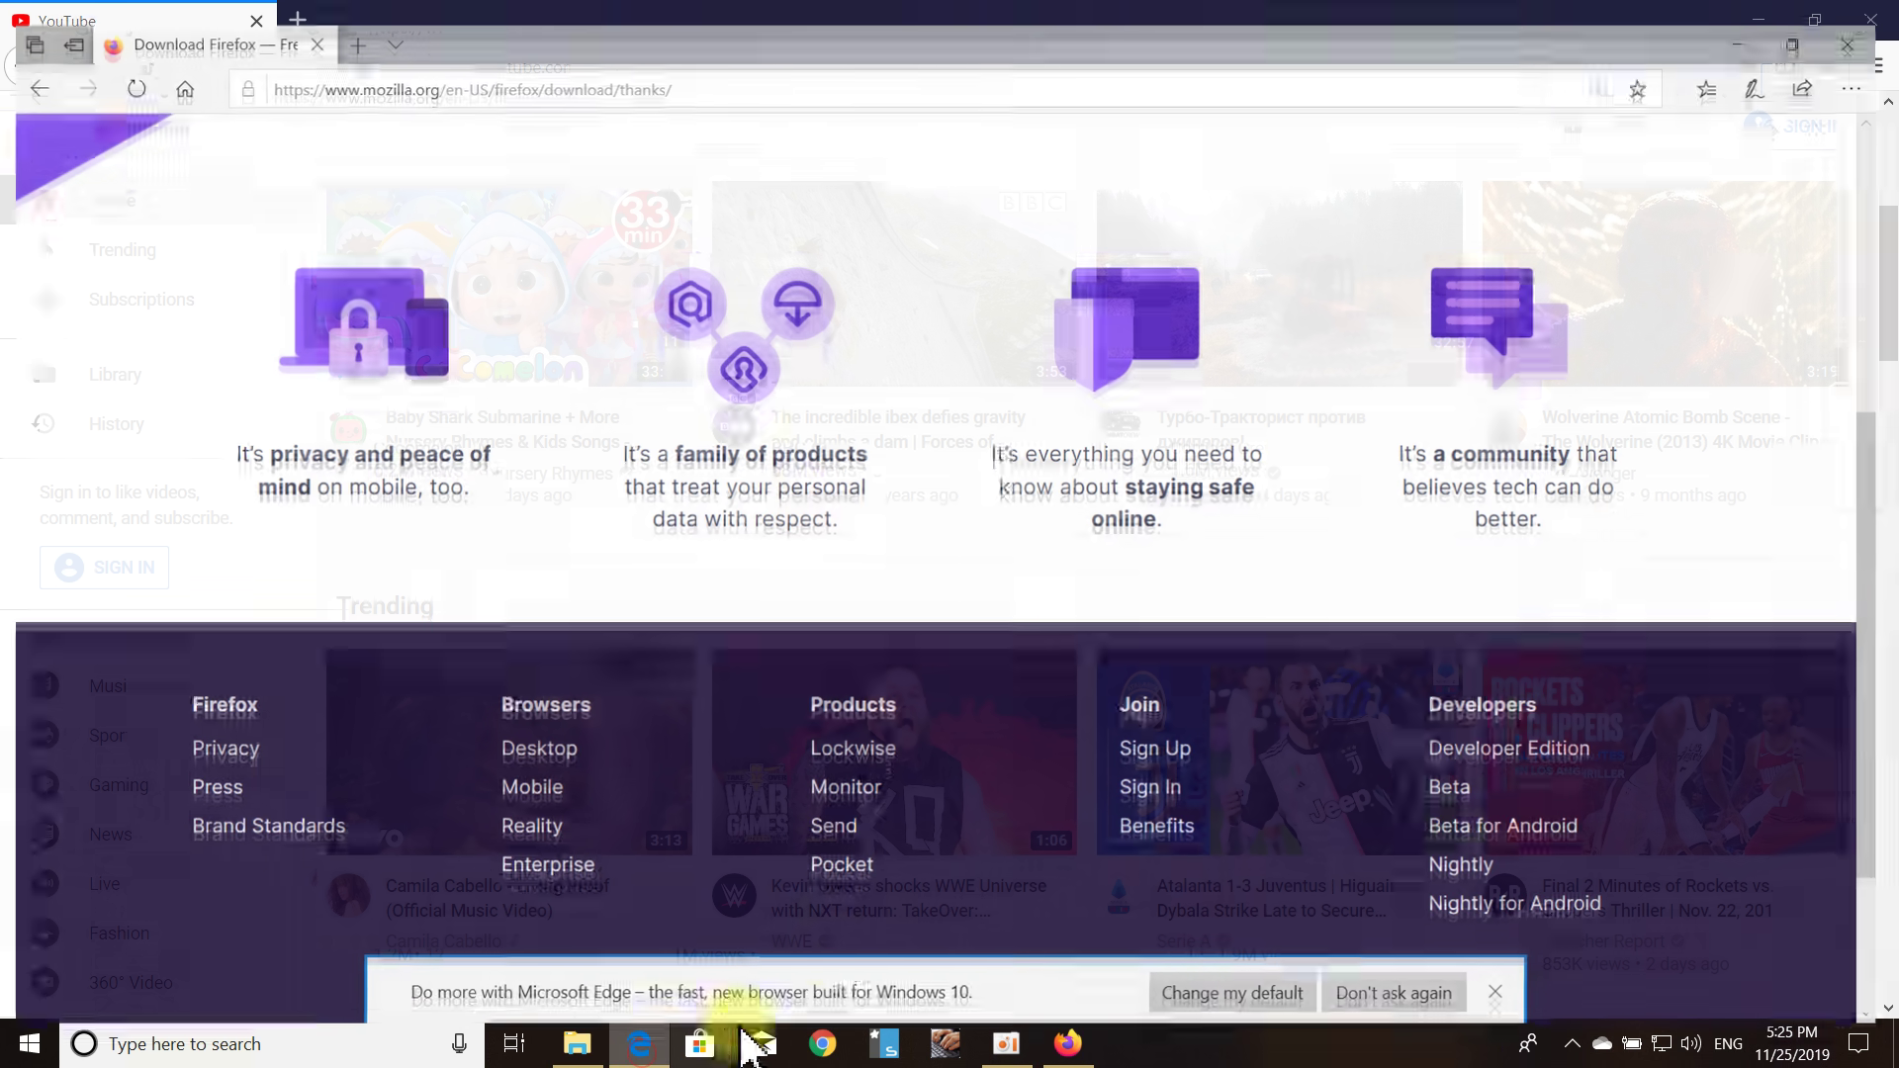
scroll(685, 305, up, 5)
scroll(920, 375, down, 10)
scroll(929, 390, up, 10)
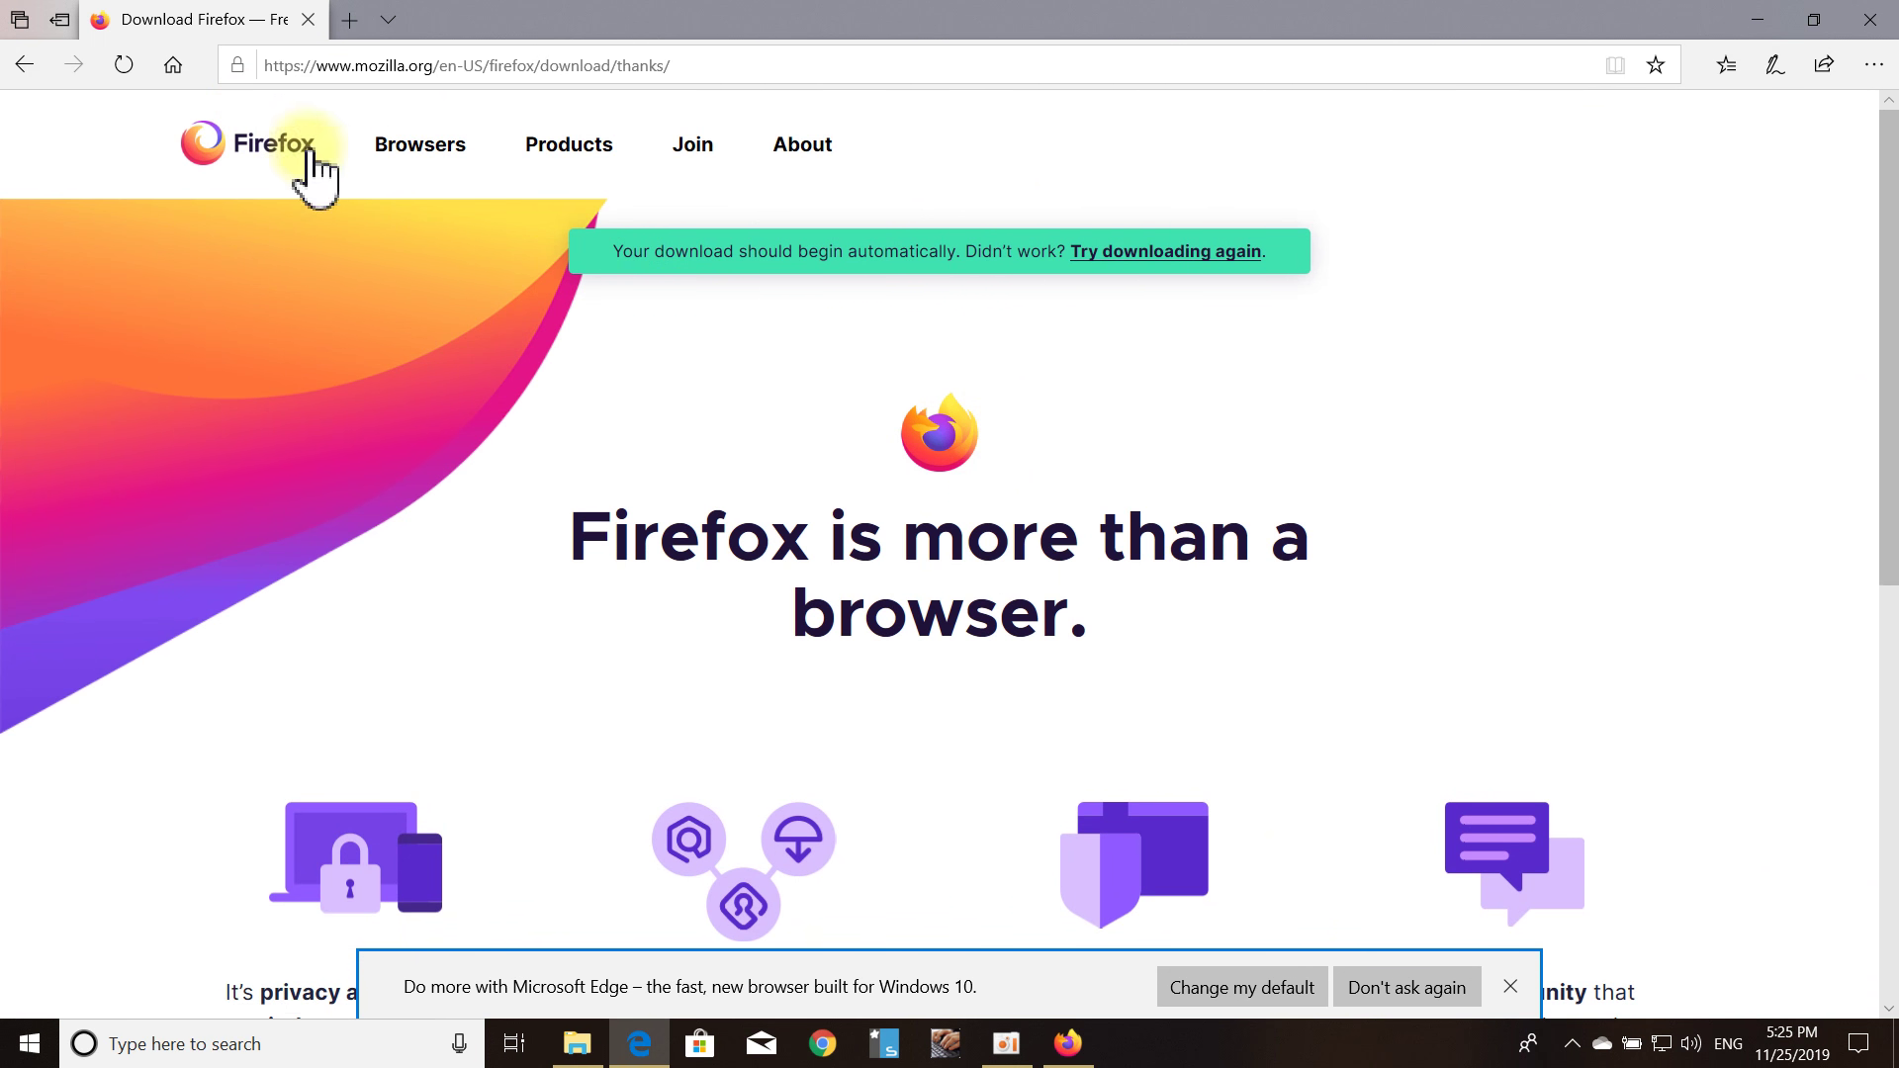
click(641, 1047)
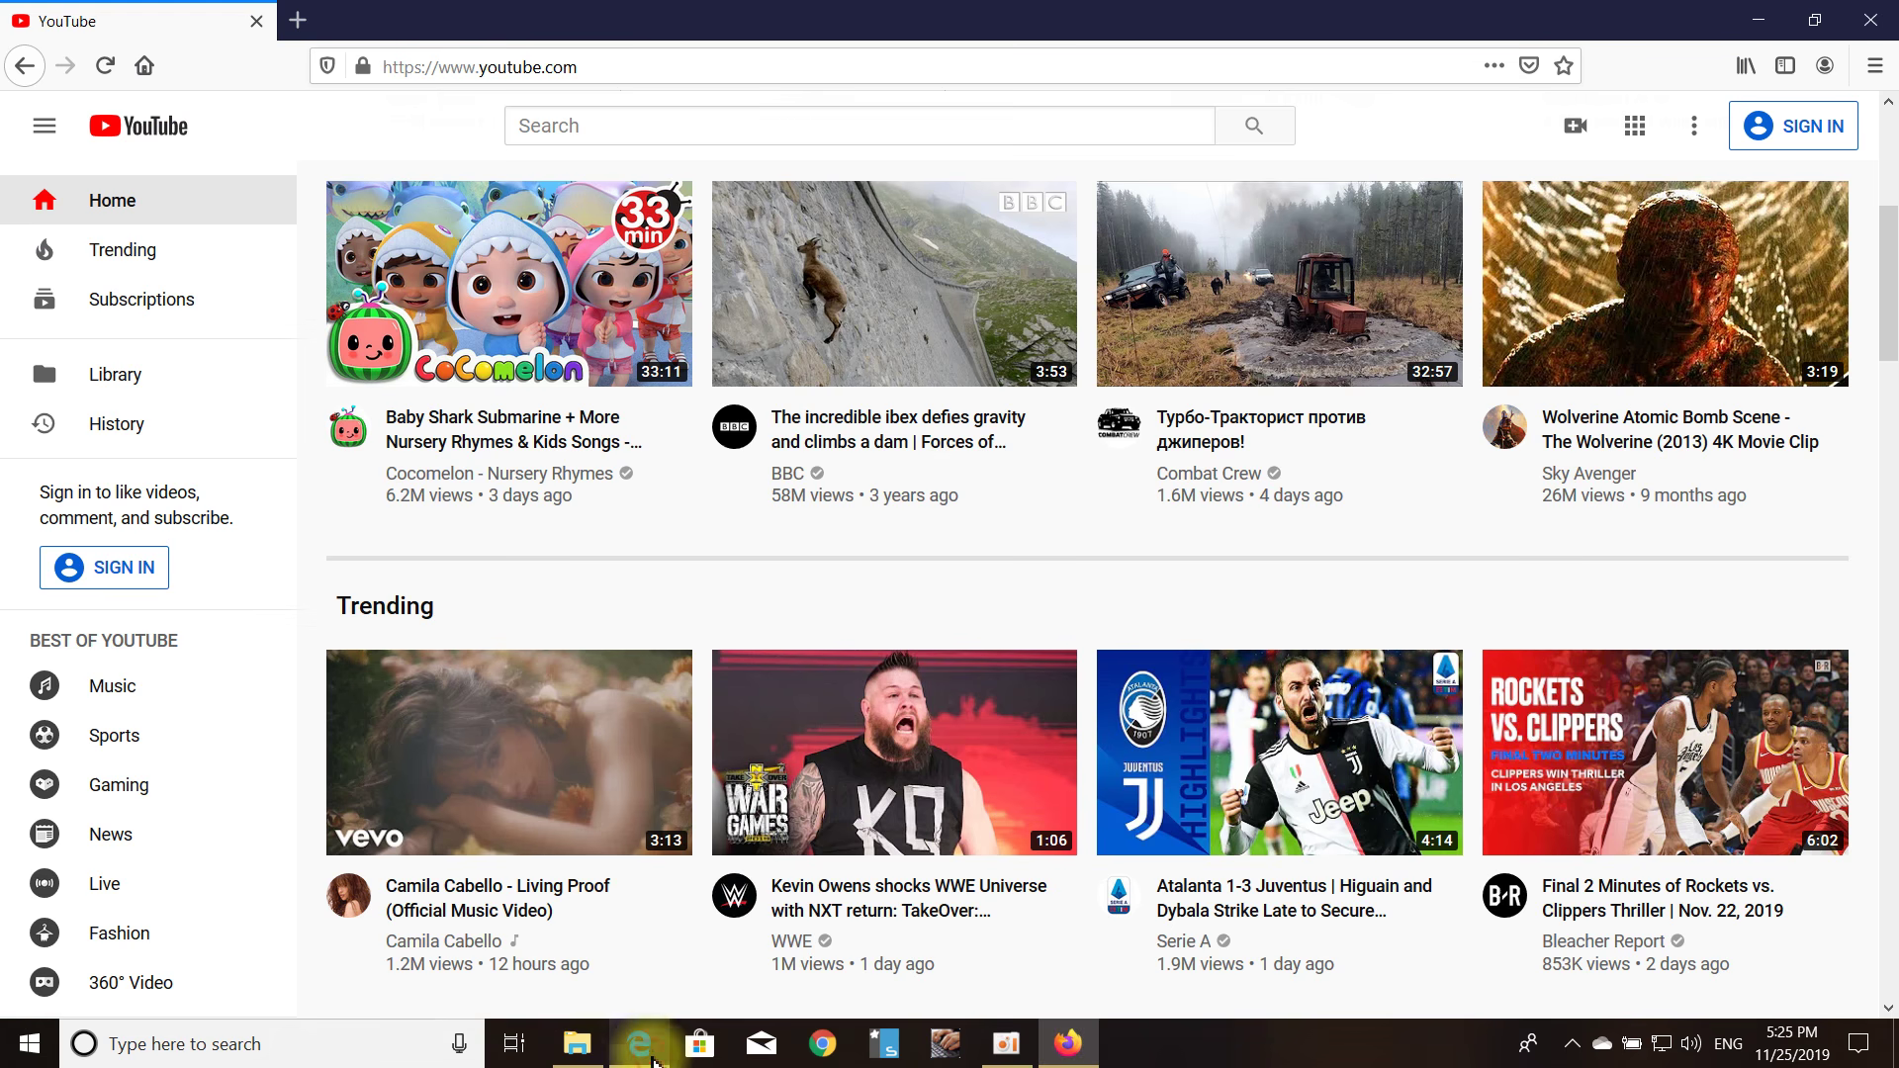
Browse further through the YouTube home page in Firefox and copy its web address.
scroll(989, 643, down, 3)
scroll(1348, 517, up, 5)
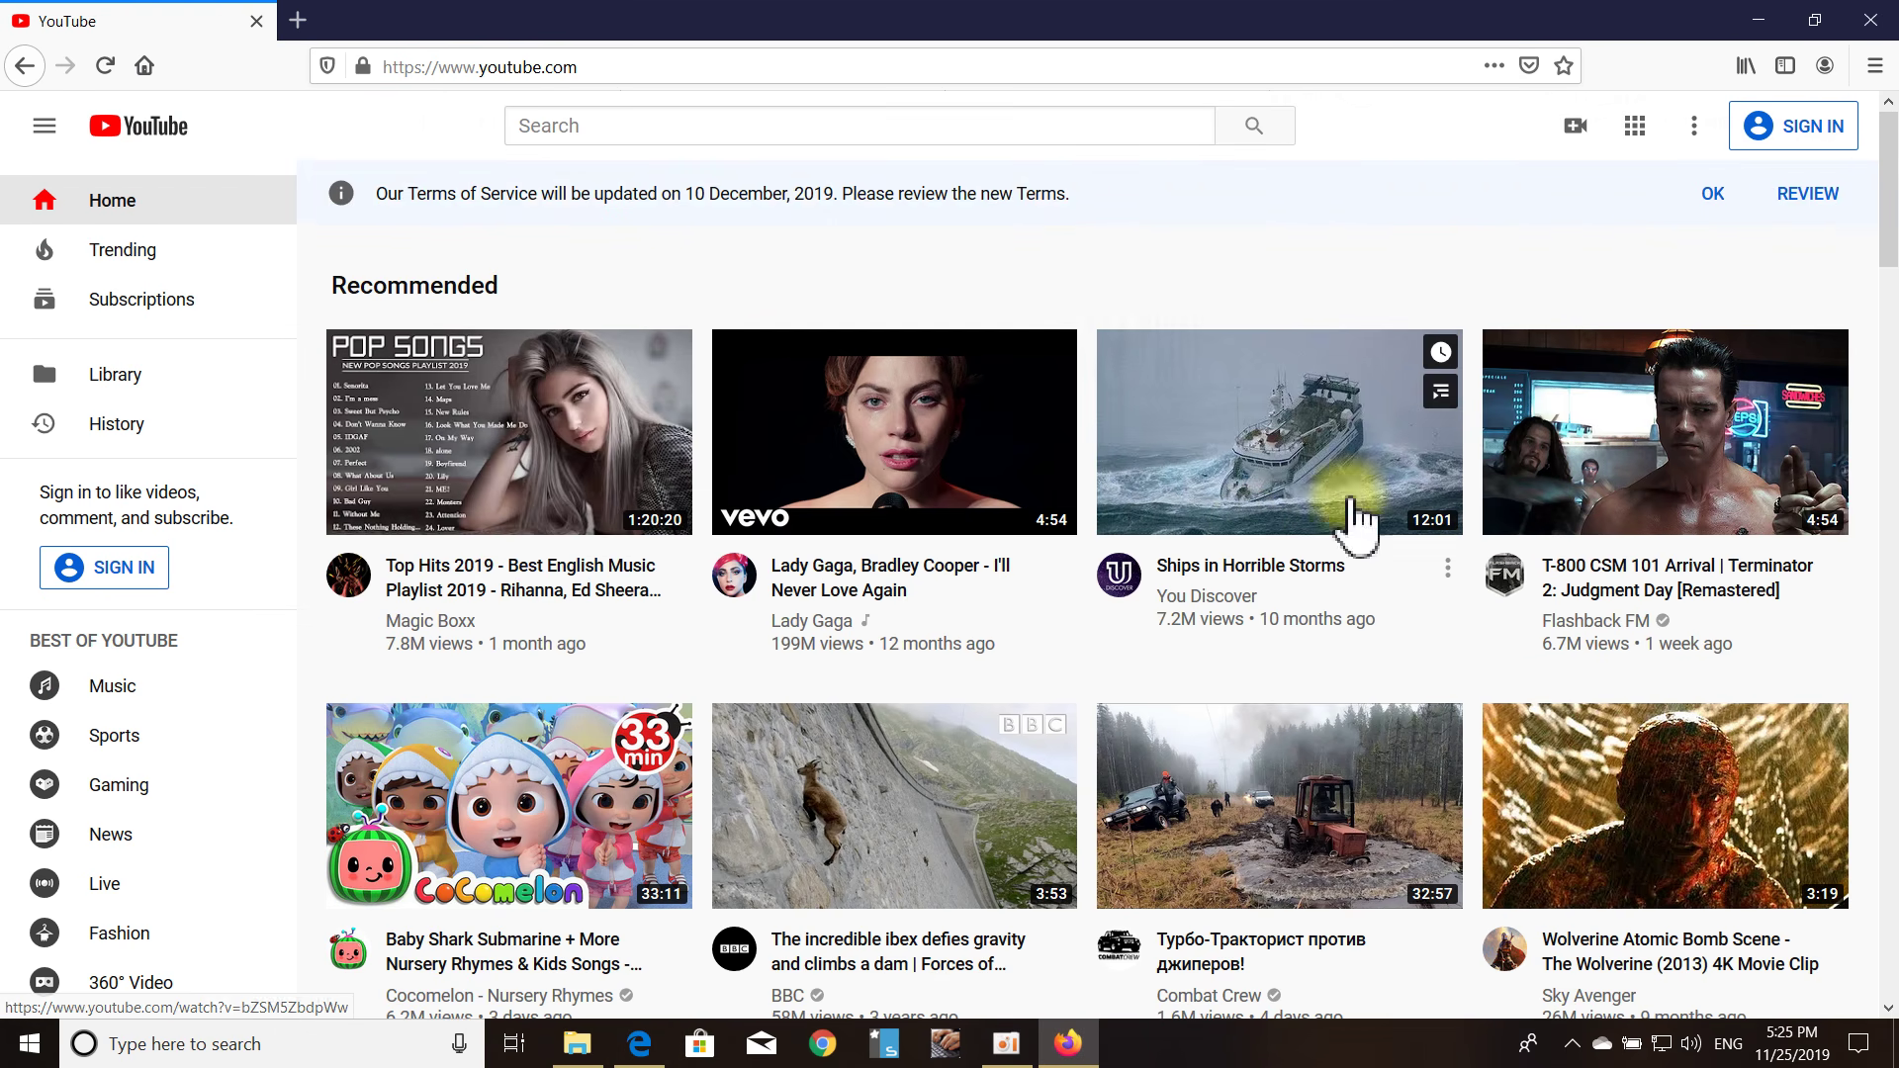
scroll(1369, 318, down, 10)
scroll(1187, 465, down, 15)
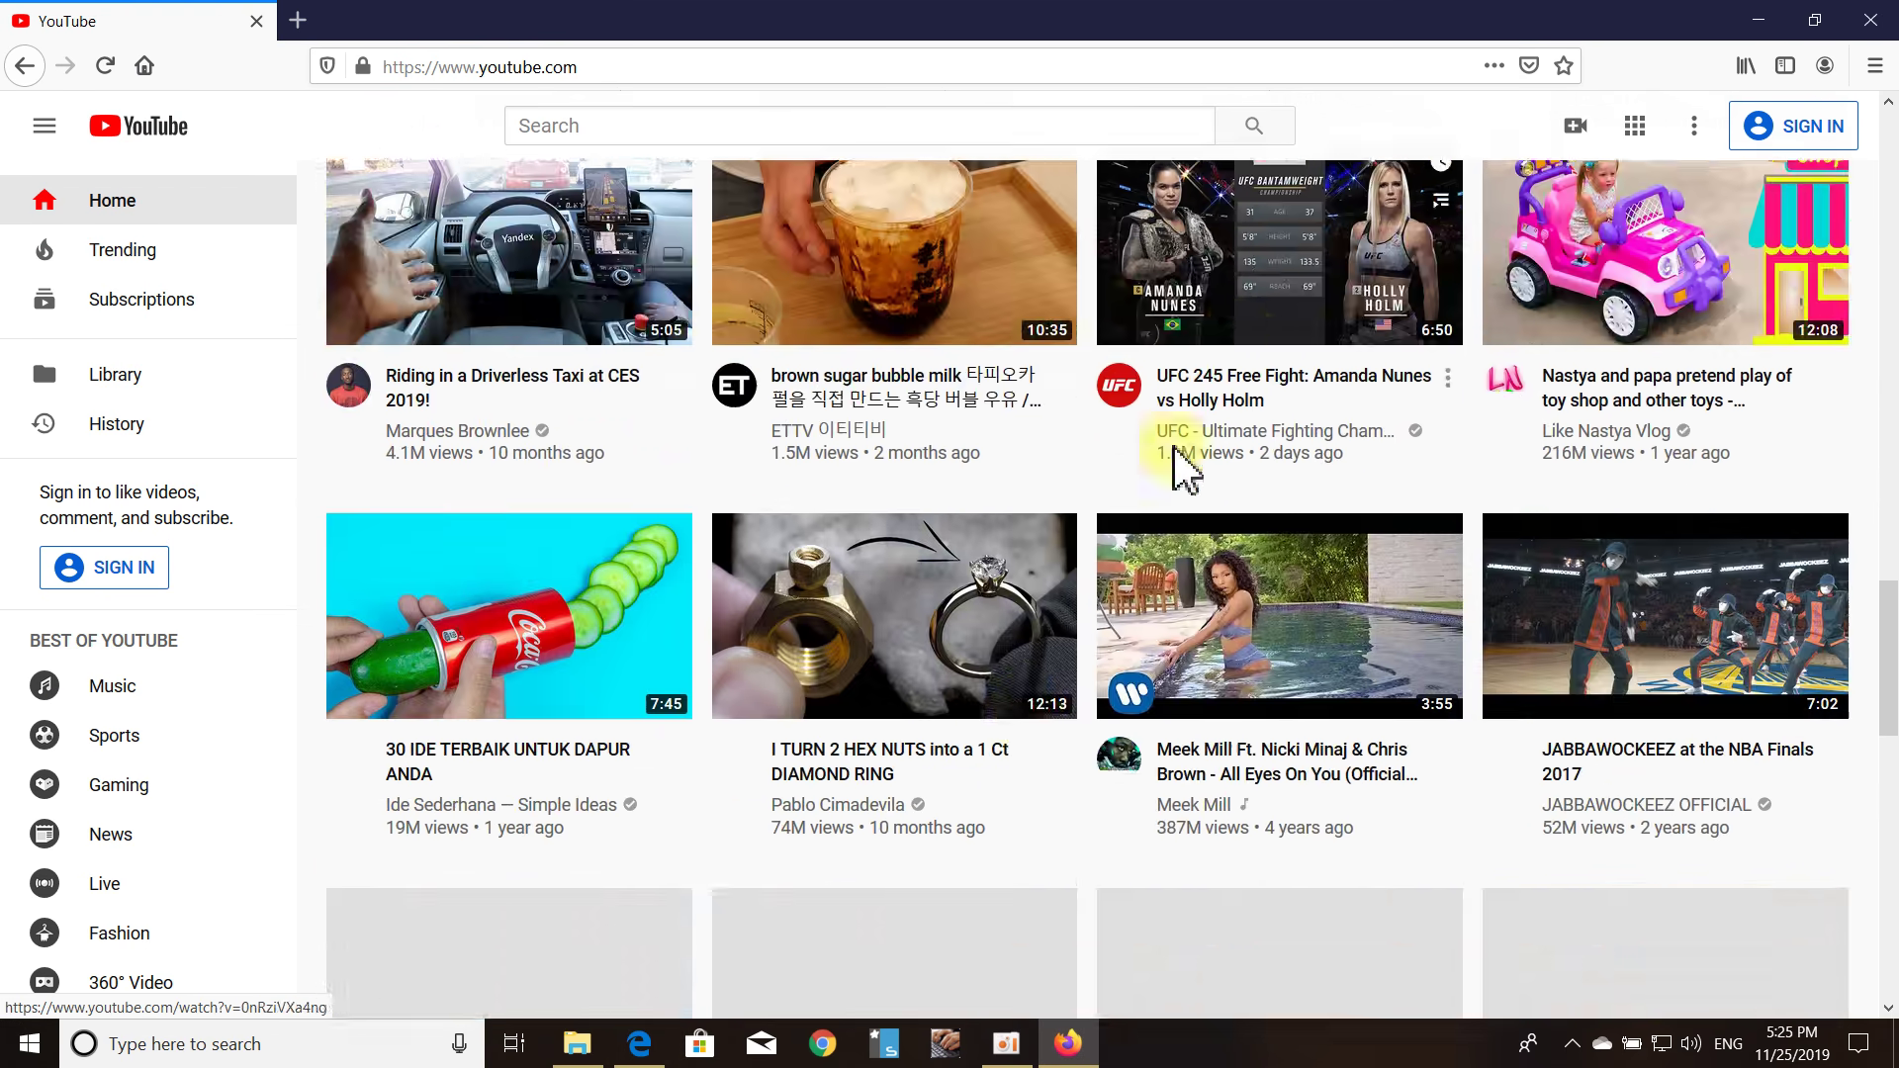
scroll(1322, 594, up, 12)
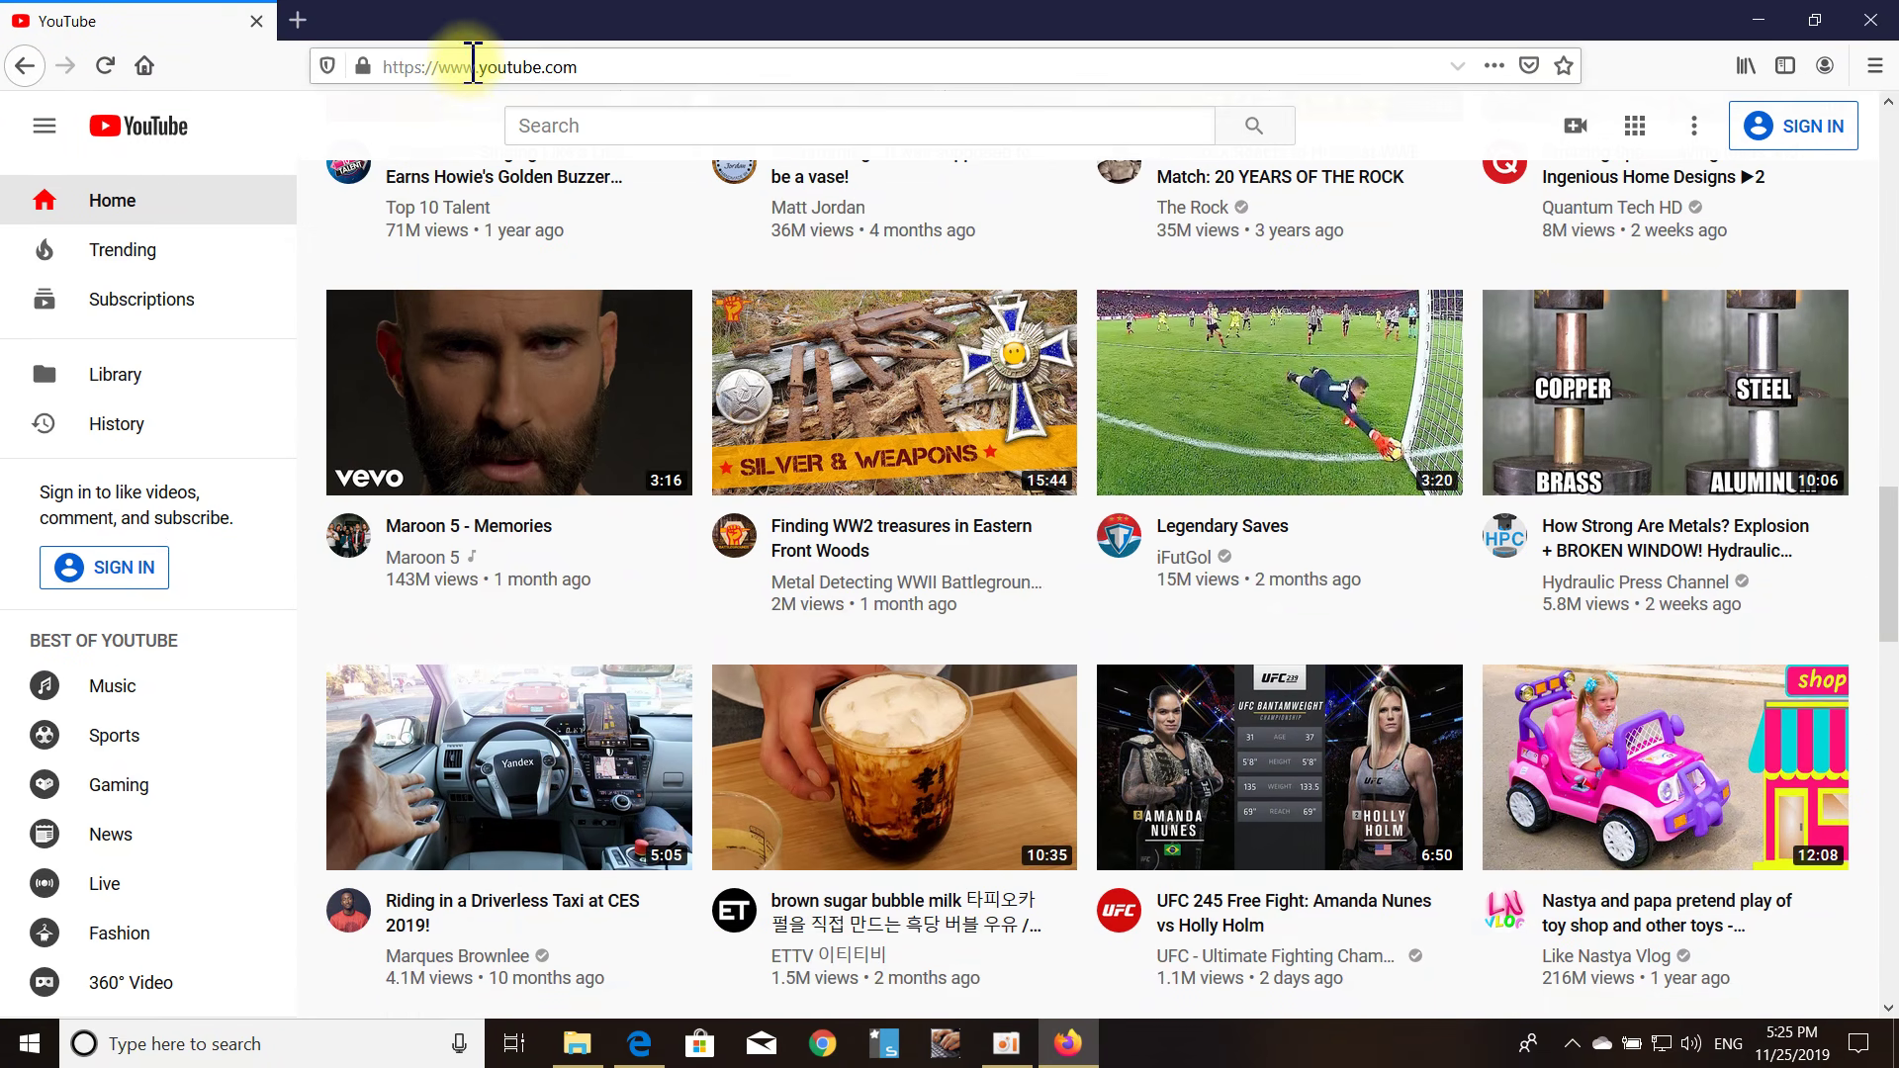
click(479, 72)
right_click(474, 65)
click(524, 133)
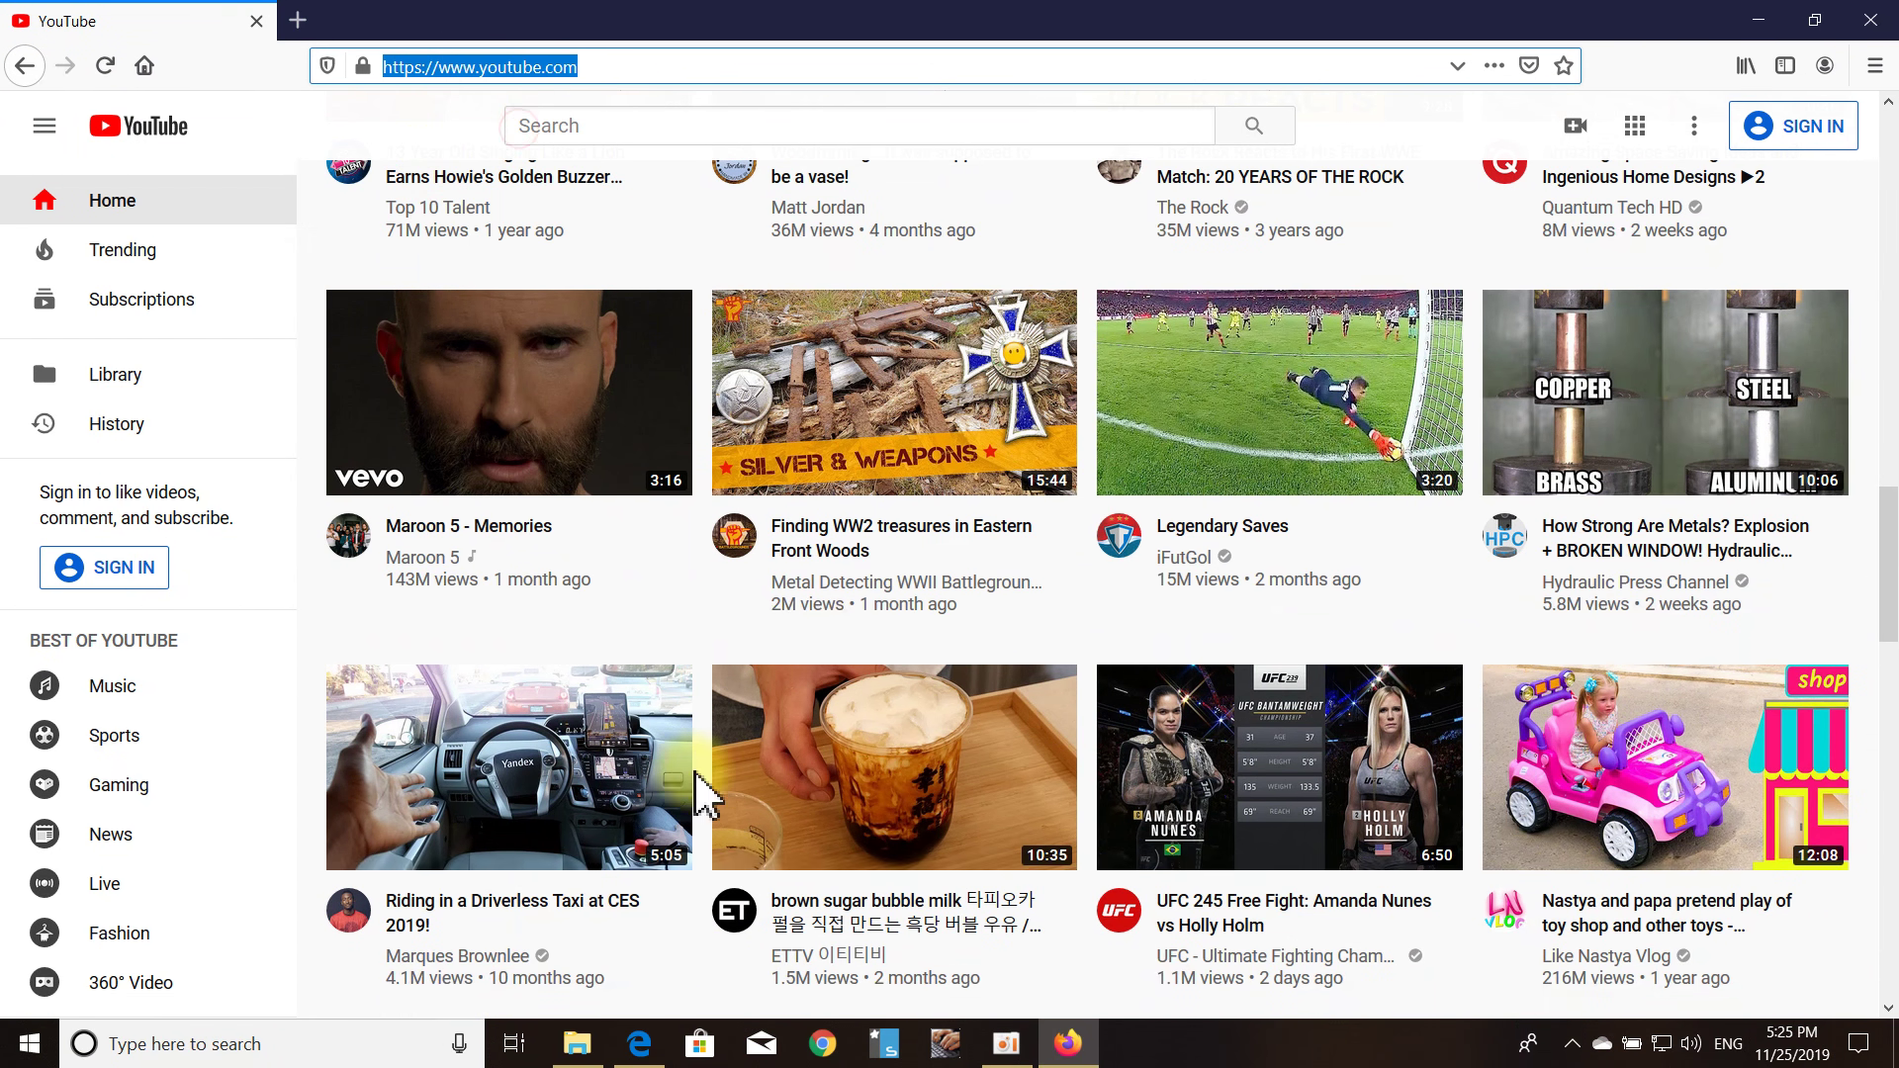
Switch to Microsoft Edge and load the copied YouTube address in place of the Firefox download page.
click(657, 1042)
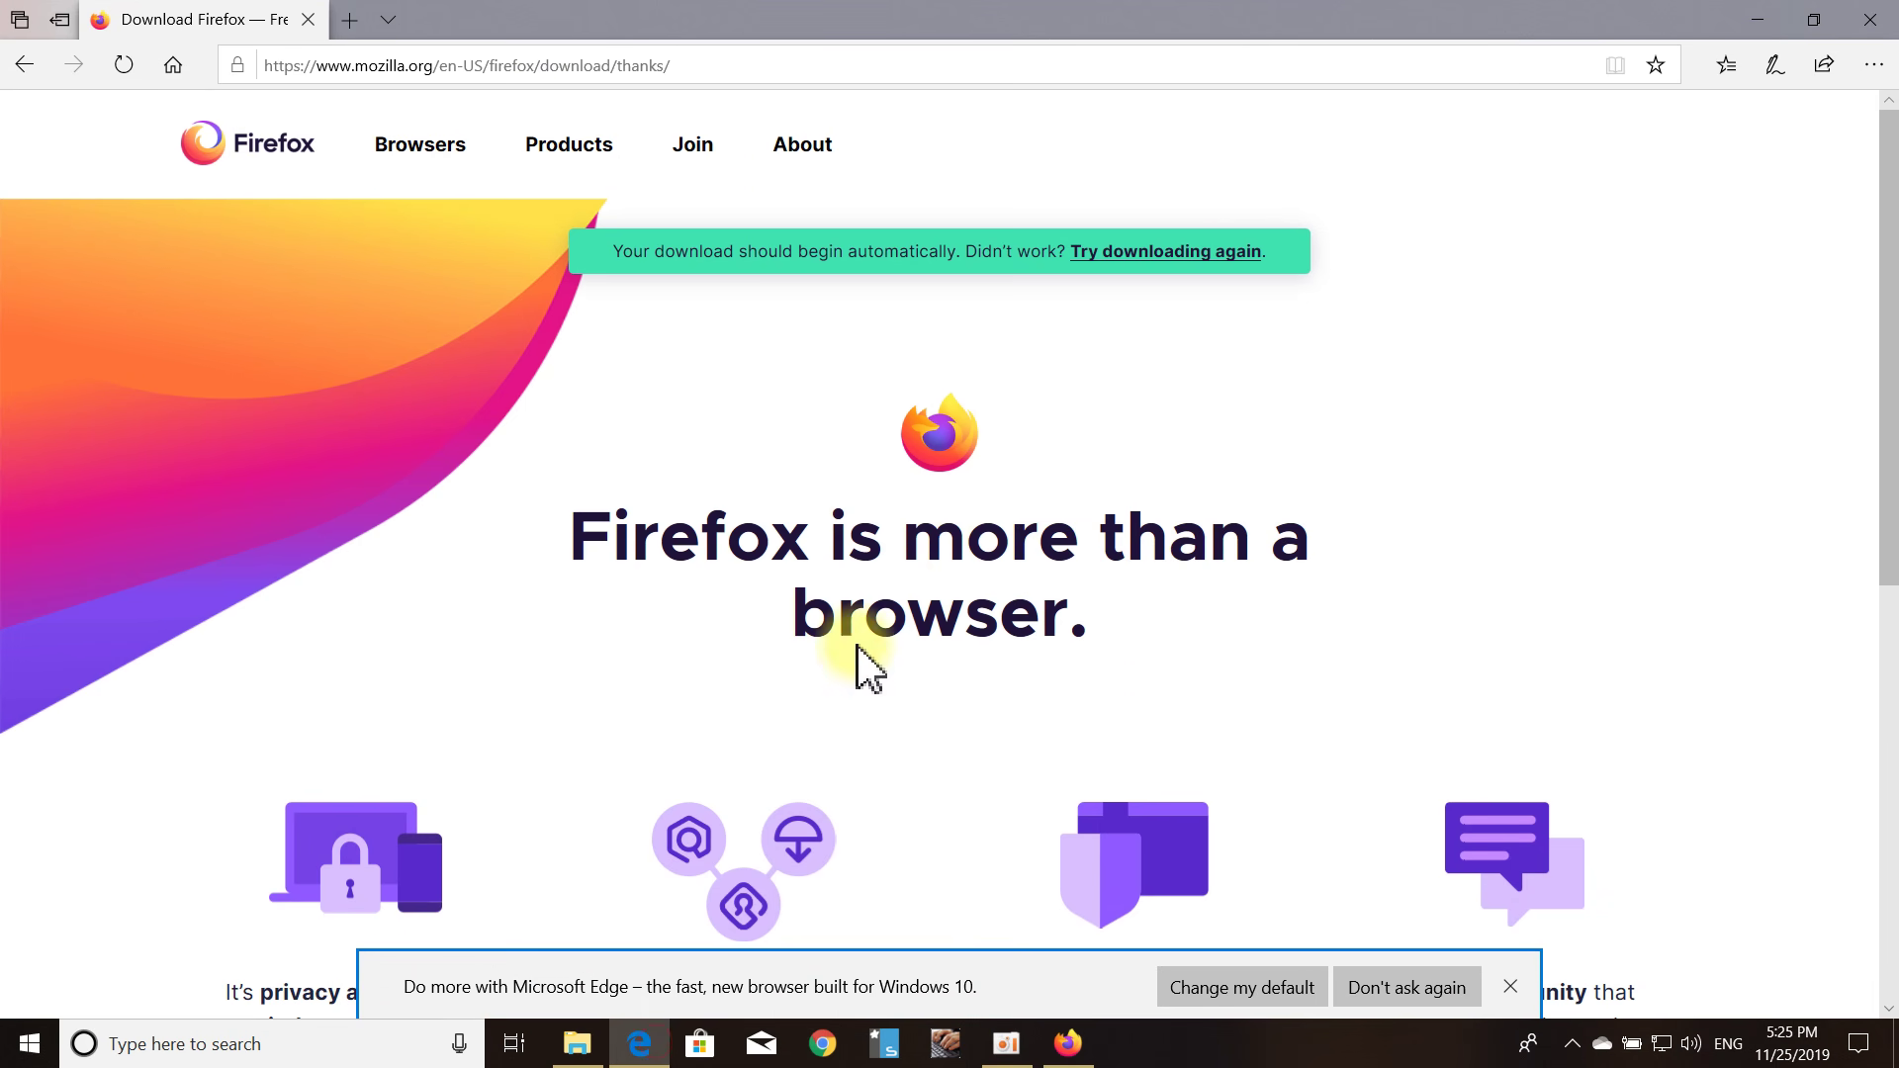
click(641, 70)
right_click(604, 54)
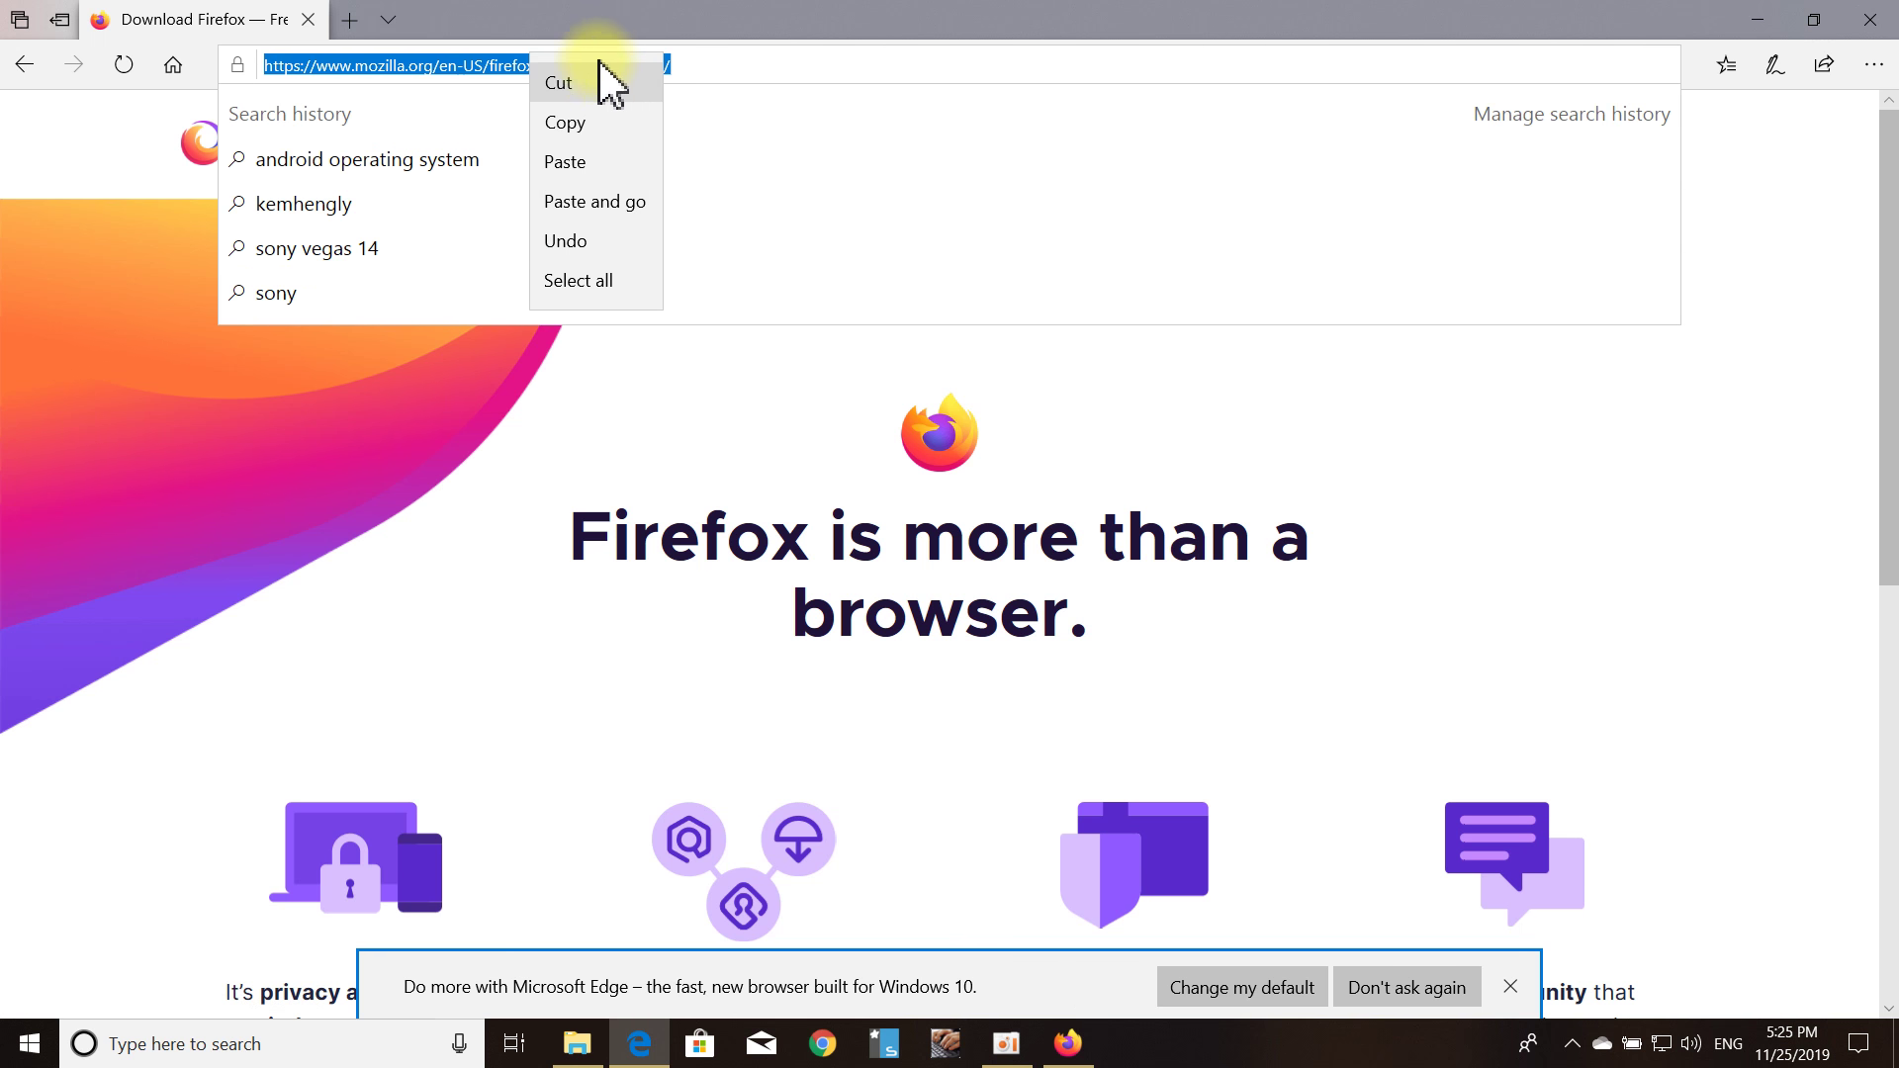
click(601, 158)
key(Return)
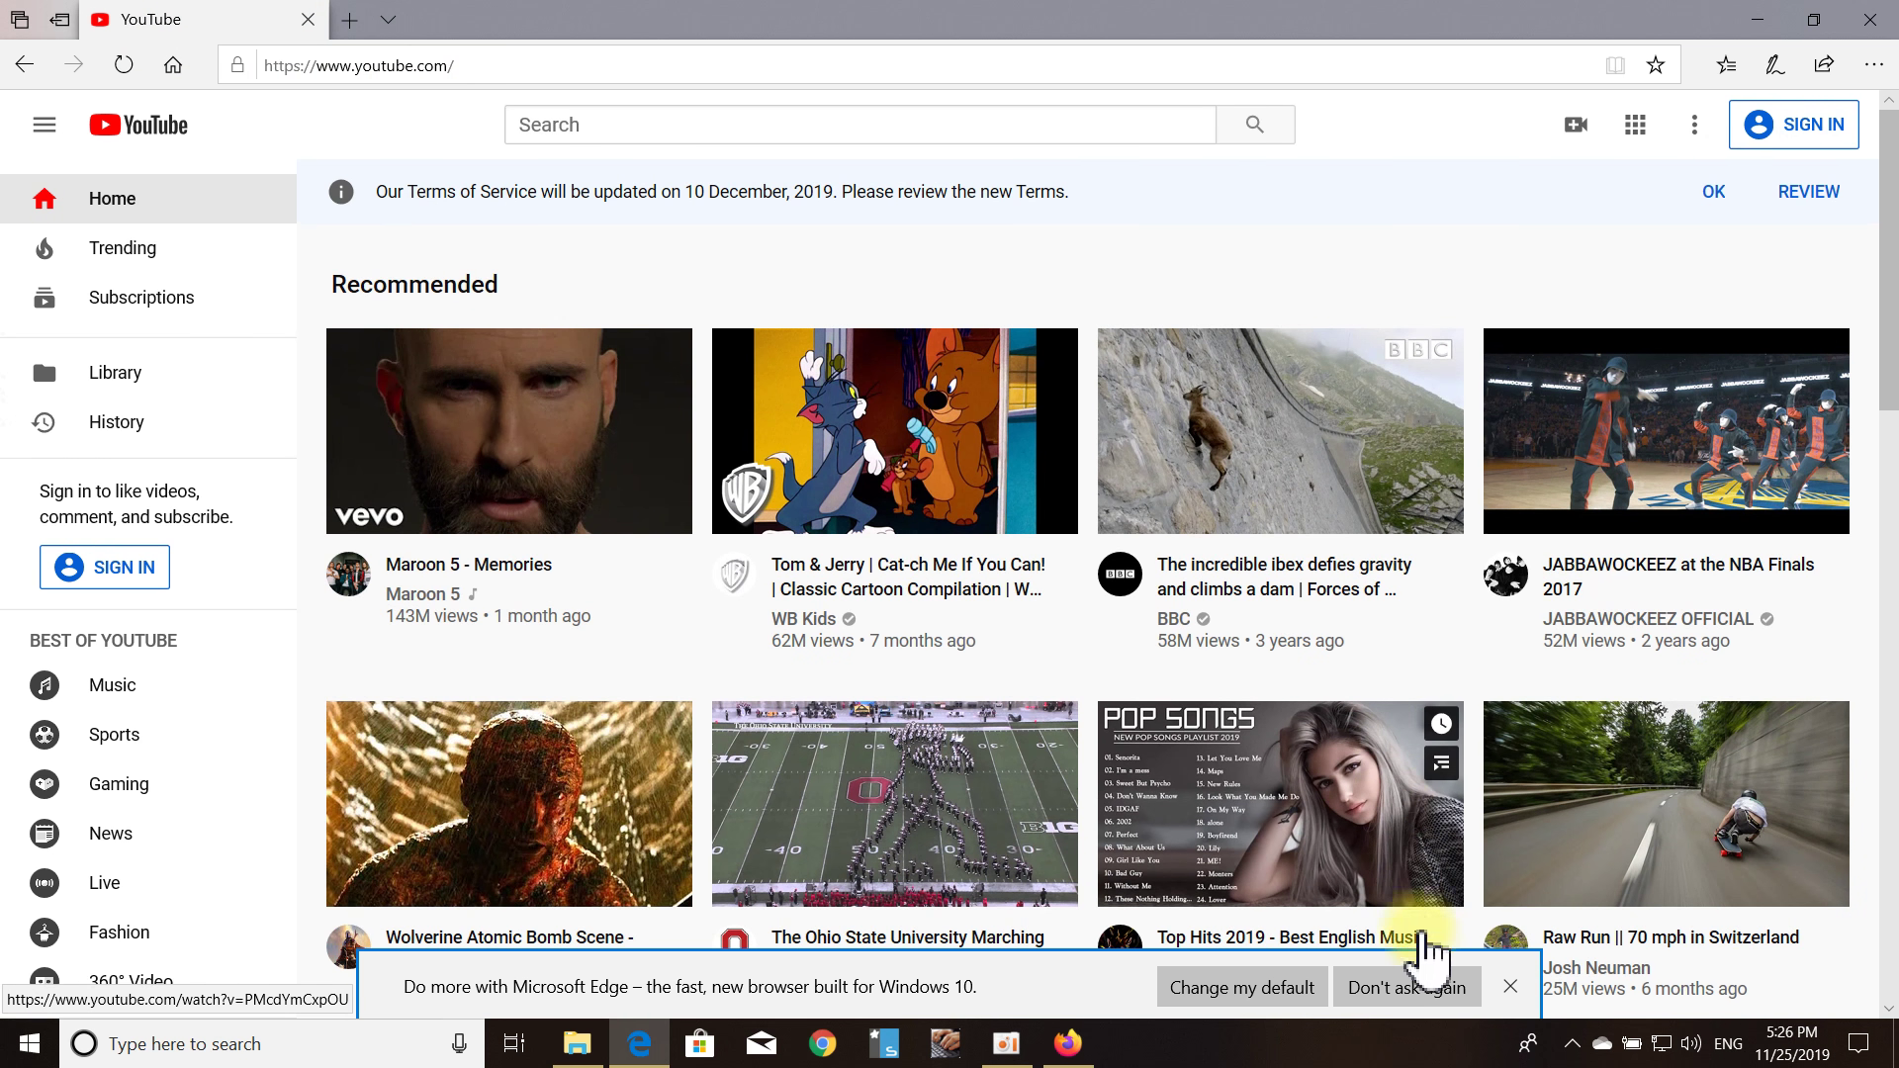
Close the Microsoft Edge default browser prompt and look through the videos on the YouTube home page.
click(1511, 987)
scroll(1241, 514, down, 10)
scroll(1242, 514, down, 3)
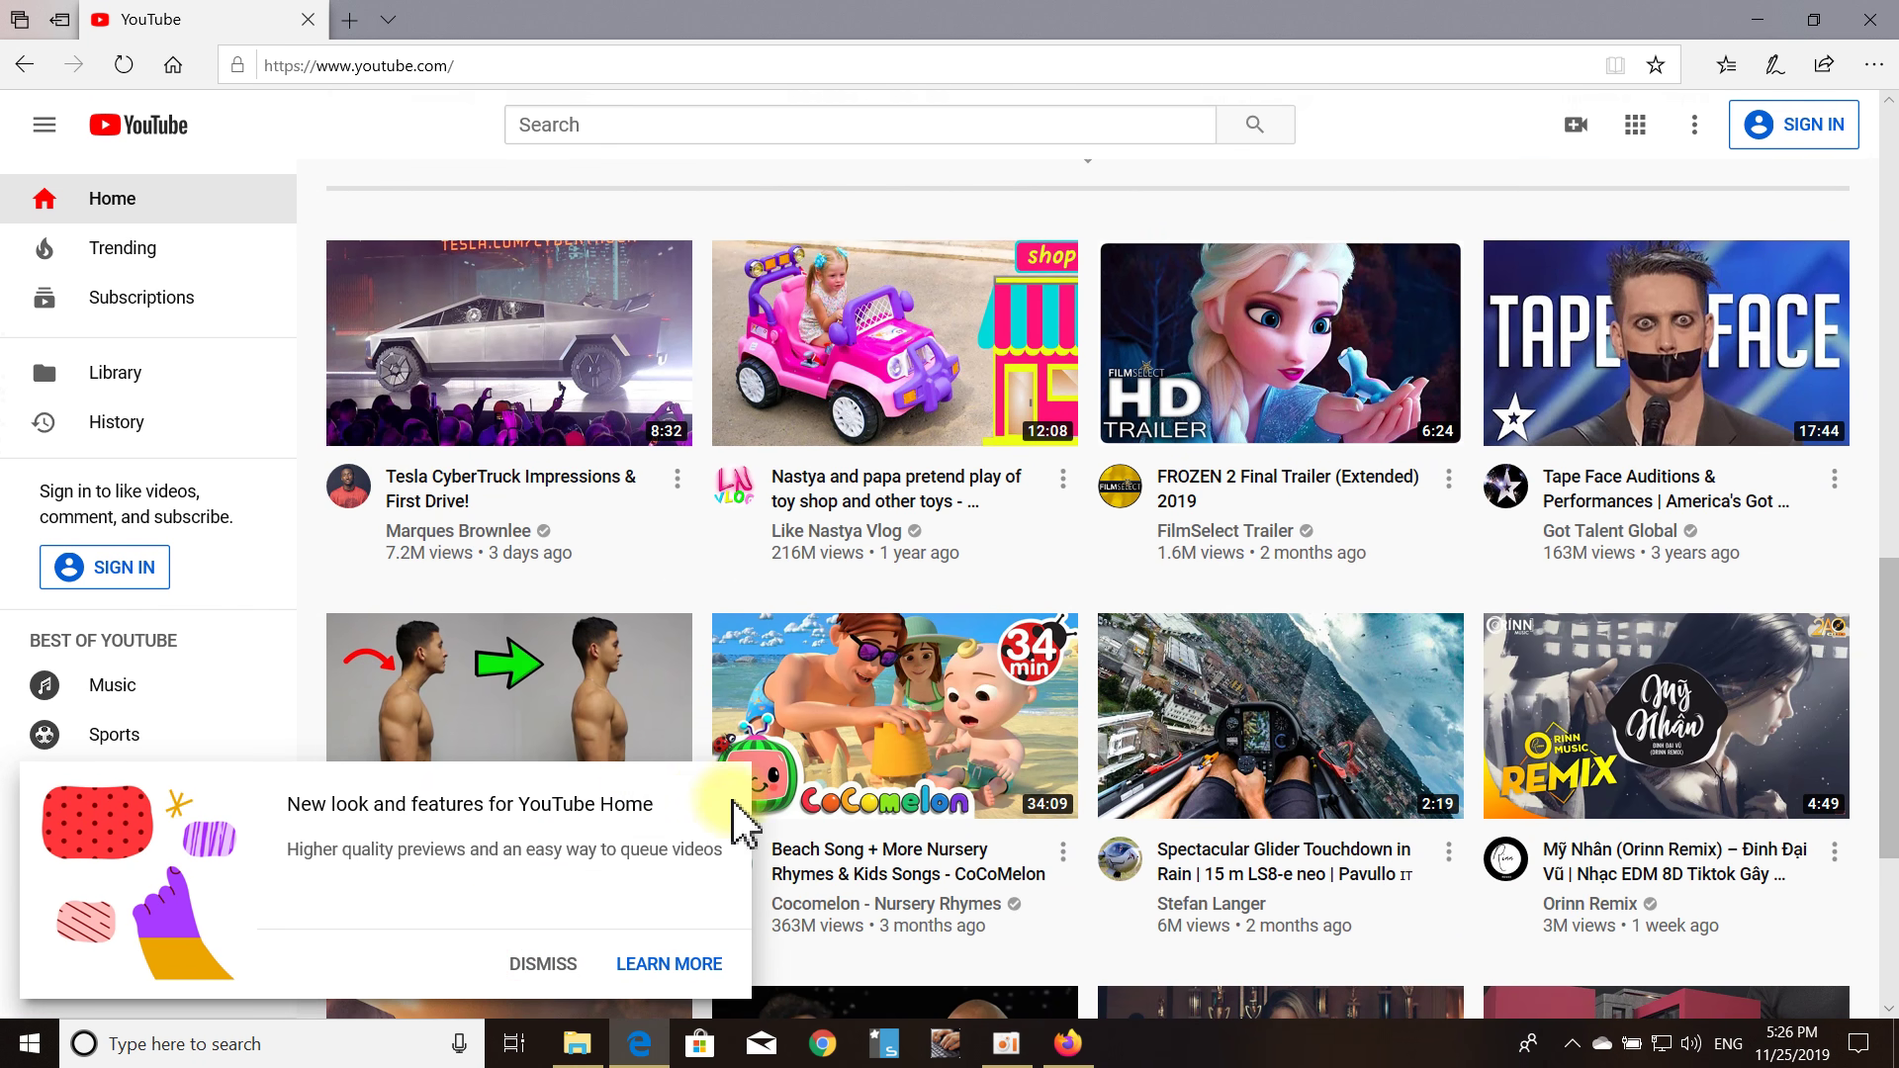
scroll(737, 821, up, 3)
scroll(1137, 534, down, 6)
scroll(1138, 534, up, 6)
Switch to Firefox, restore its window down, scroll the YouTube page, and move the window toward the desktop's lower right.
key(alt+Tab)
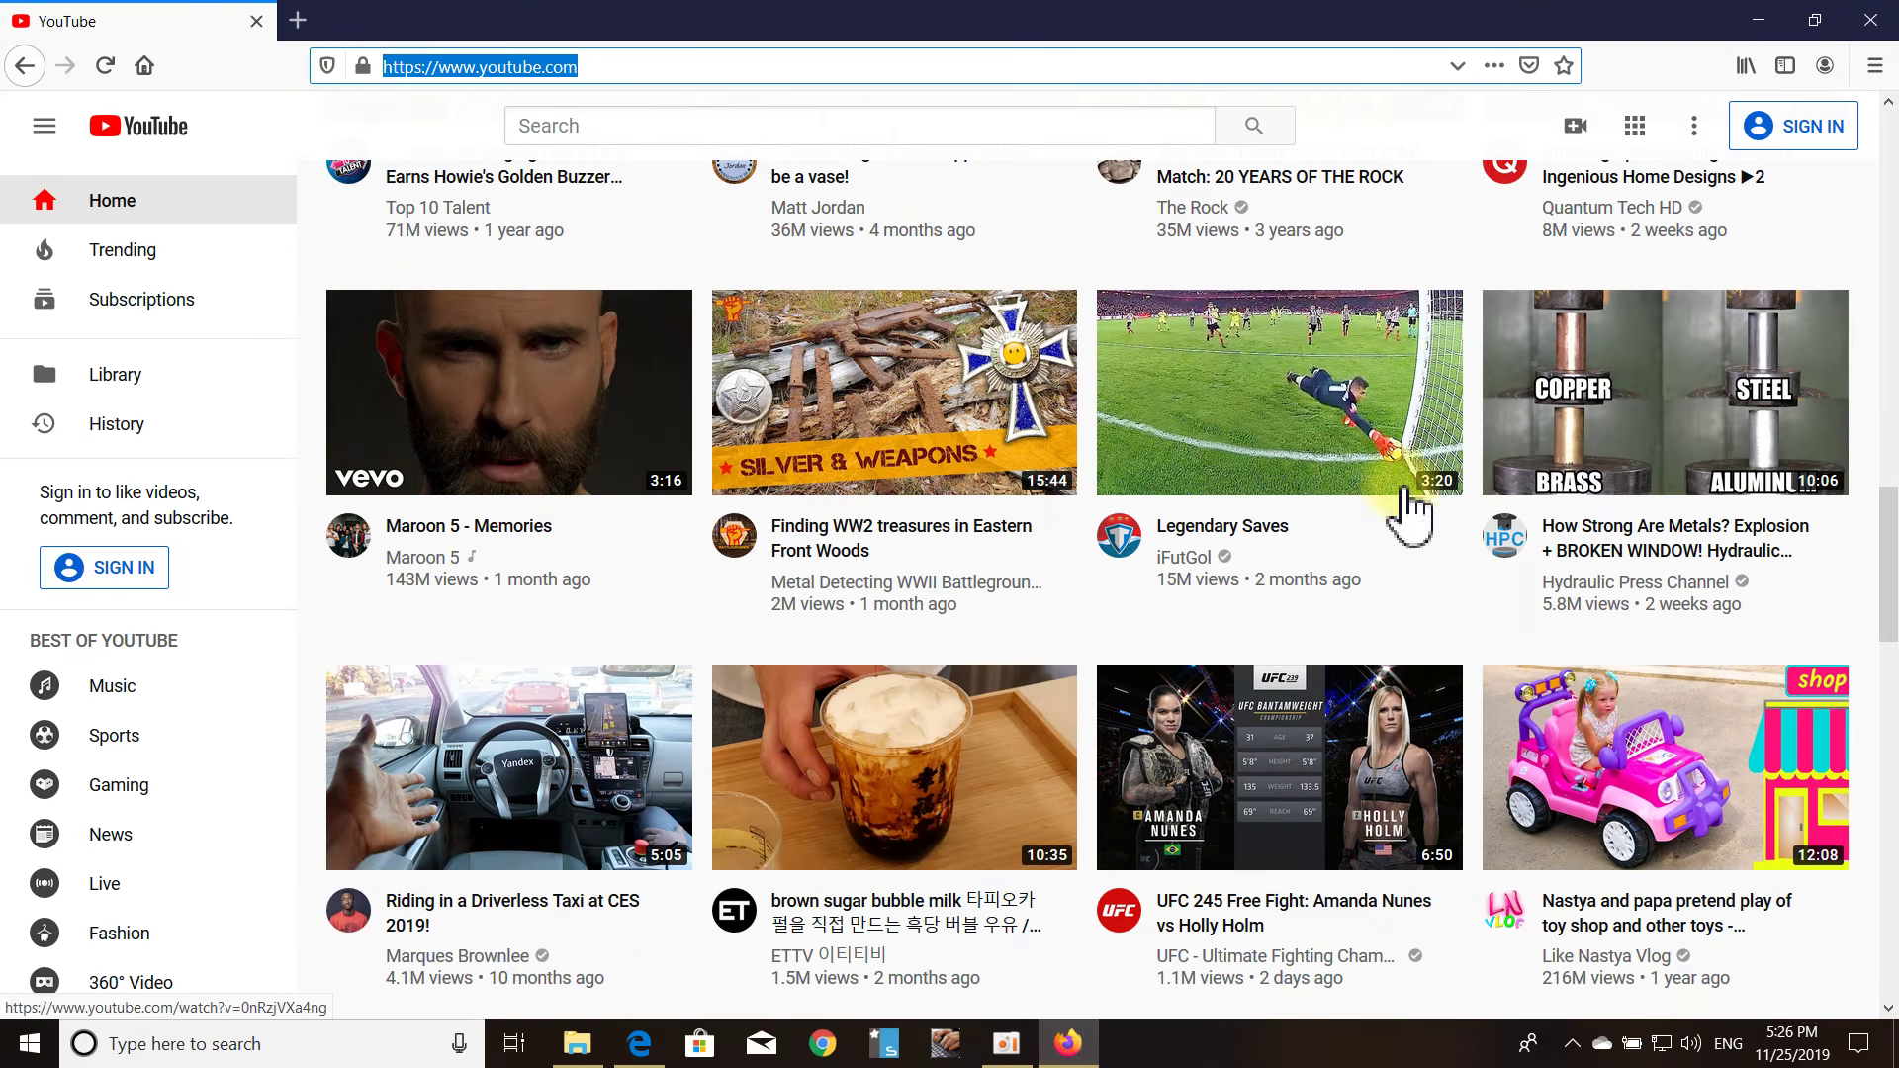
click(1814, 20)
drag(1019, 70, 1493, 87)
scroll(1370, 712, down, 10)
scroll(1370, 712, up, 5)
scroll(1370, 717, up, 3)
drag(1082, 84, 1315, 193)
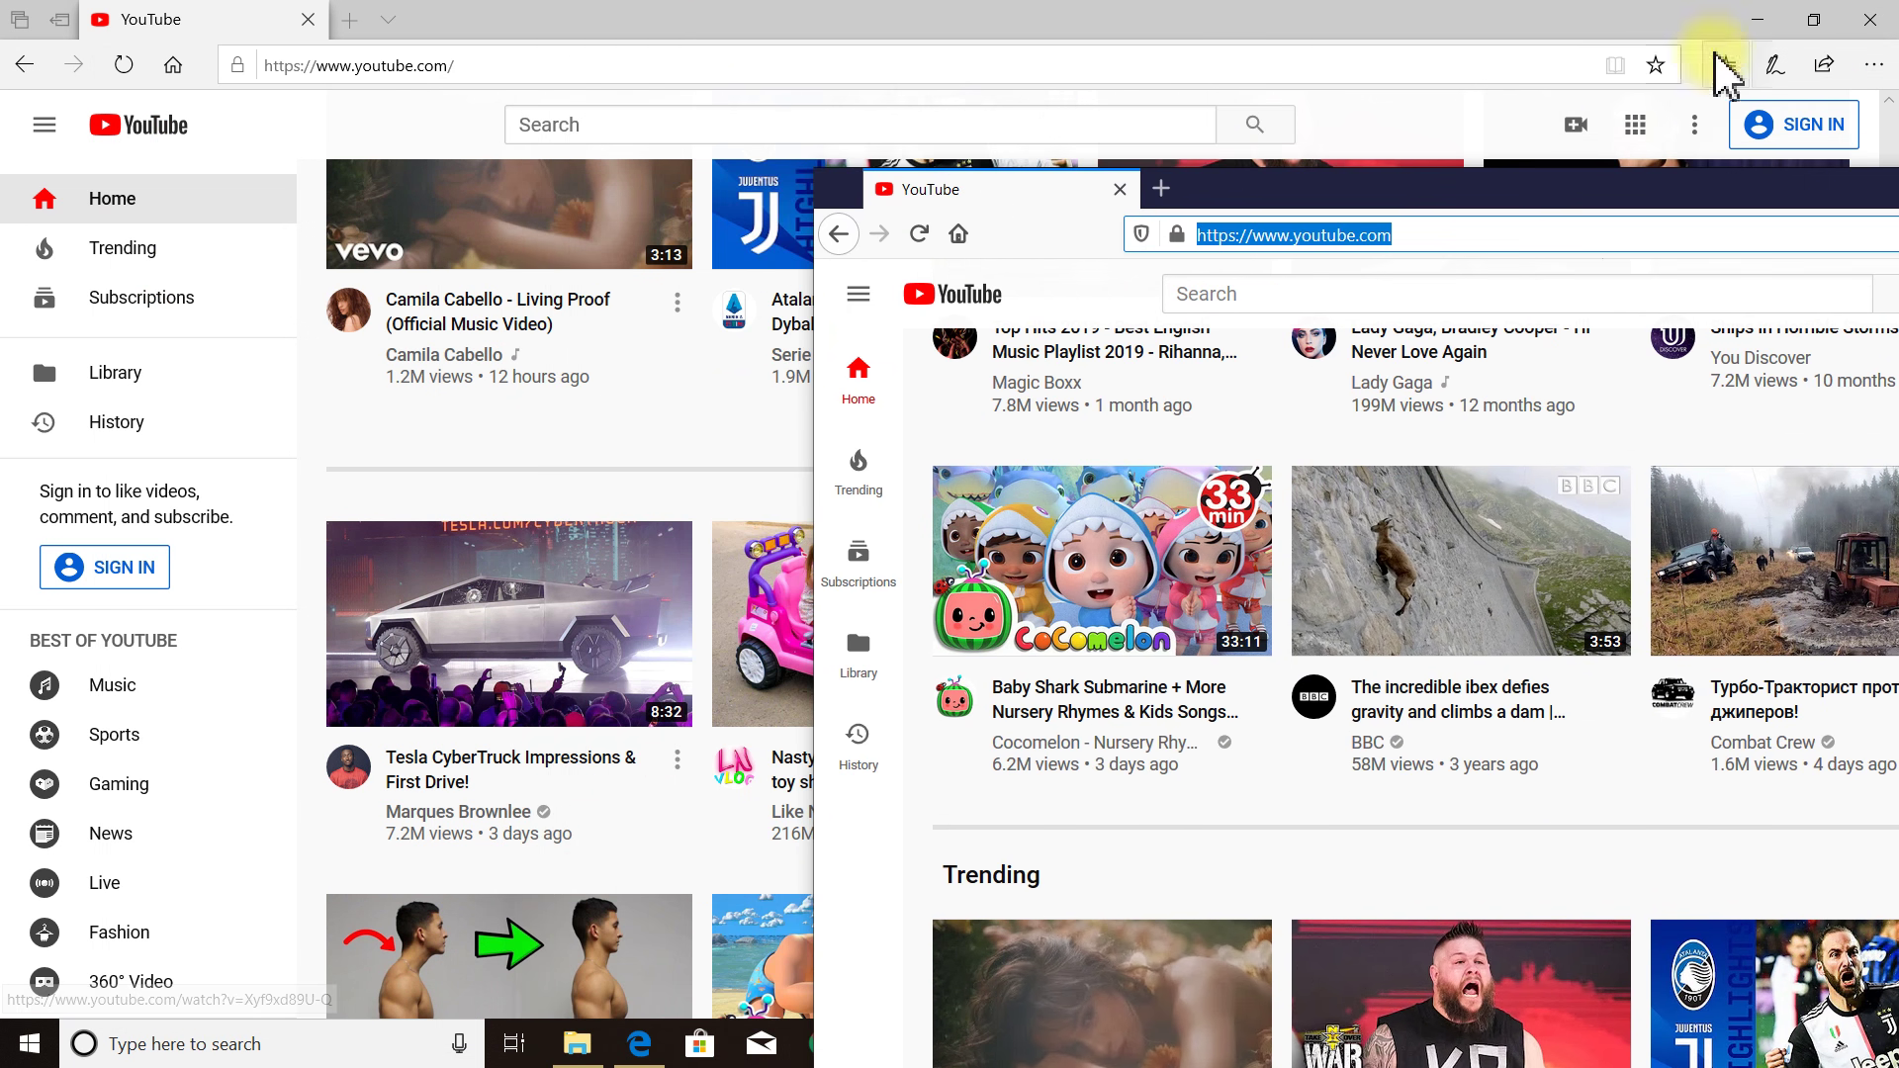
Bring Microsoft Edge to the front, restore its window down, and move it to the left beside the Firefox window.
click(1704, 57)
click(1814, 19)
drag(1047, 36, 495, 133)
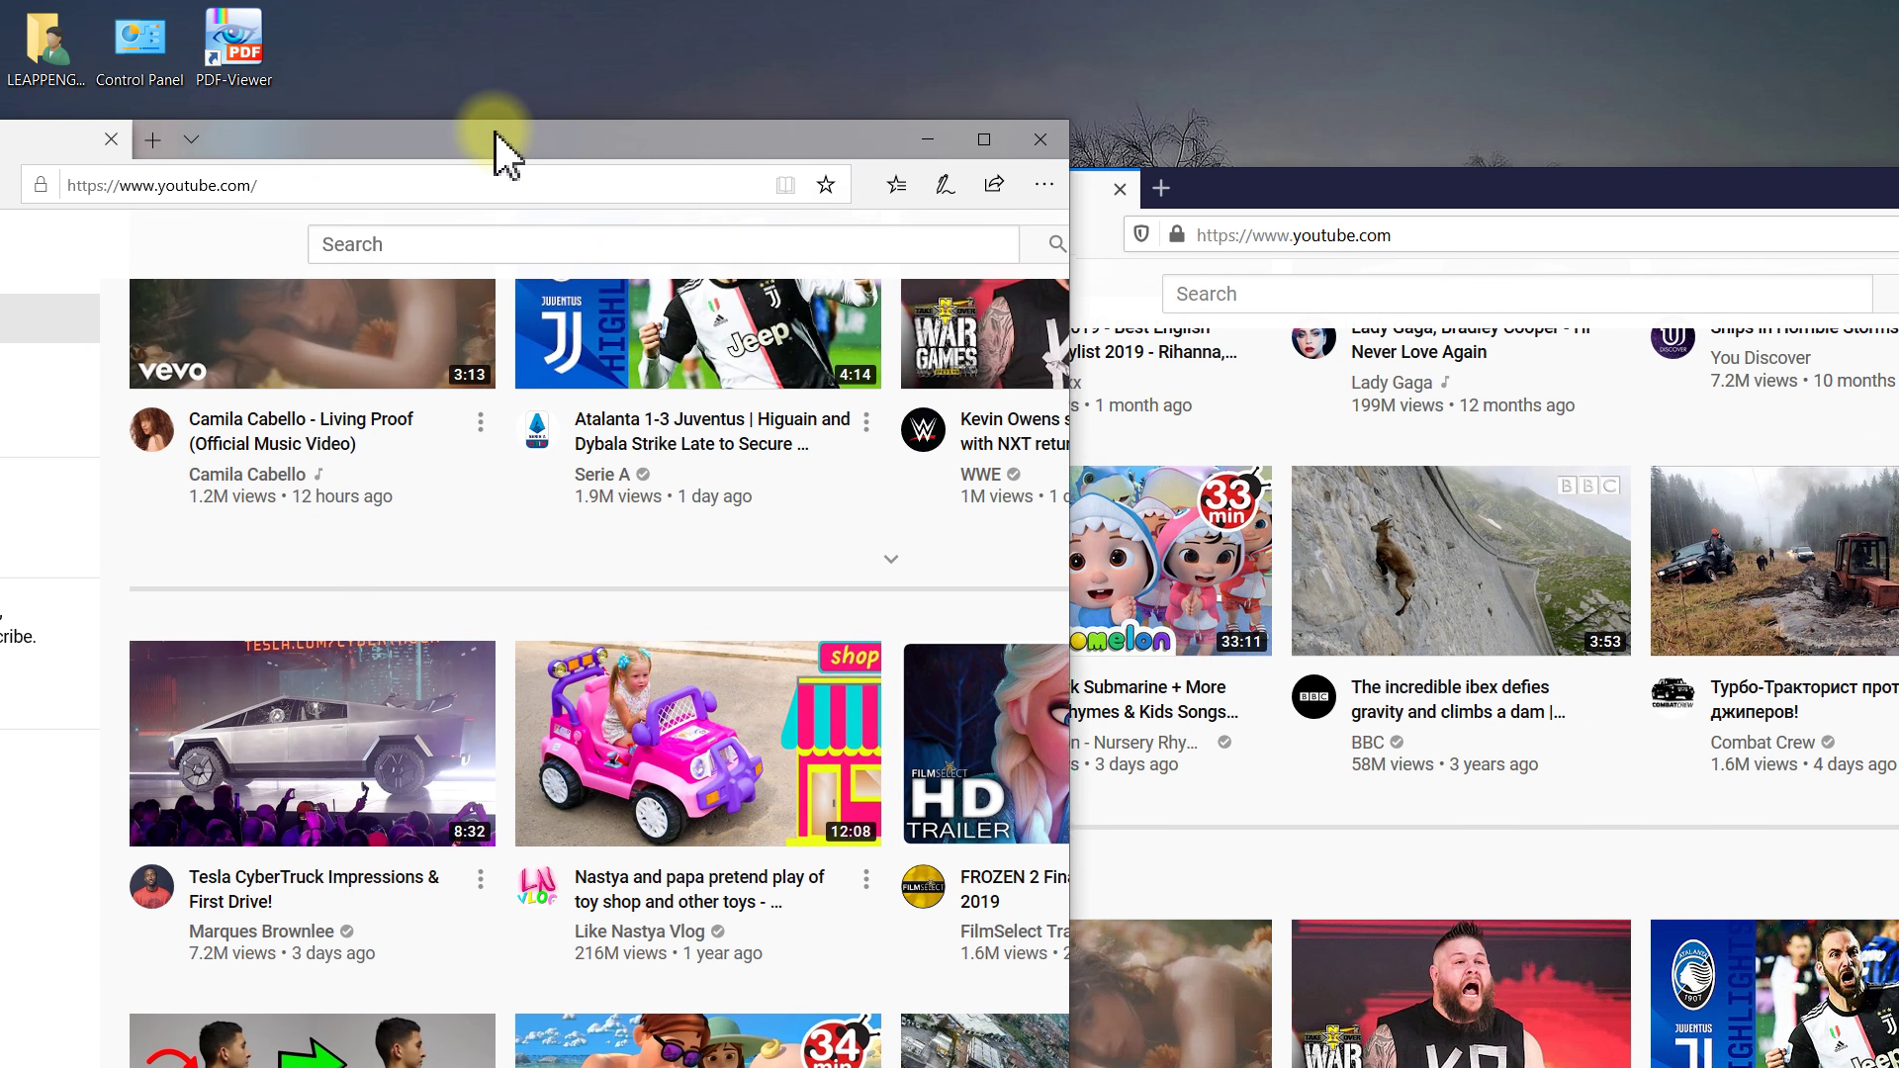